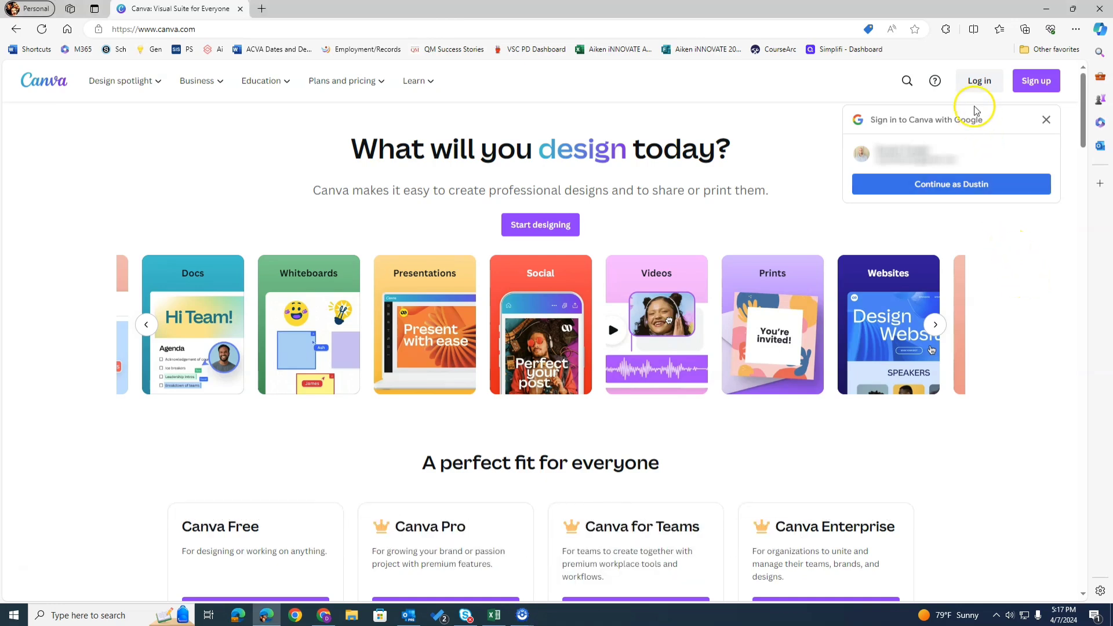
- Log in to Canva with the Microsoft account instead of the previously used Google sign-in
click(979, 81)
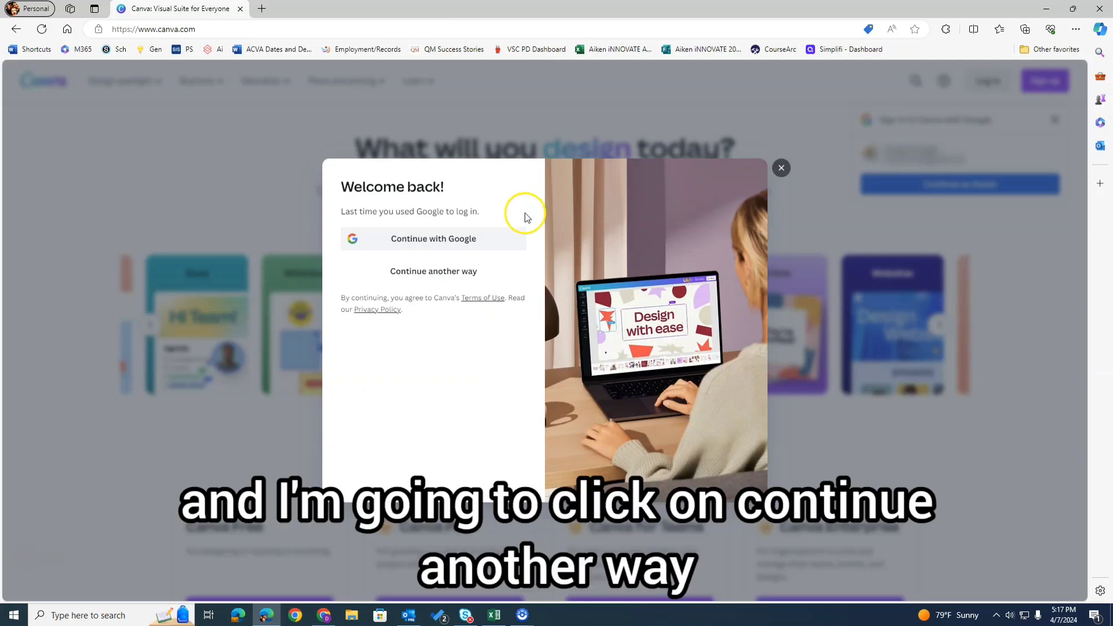
click(424, 271)
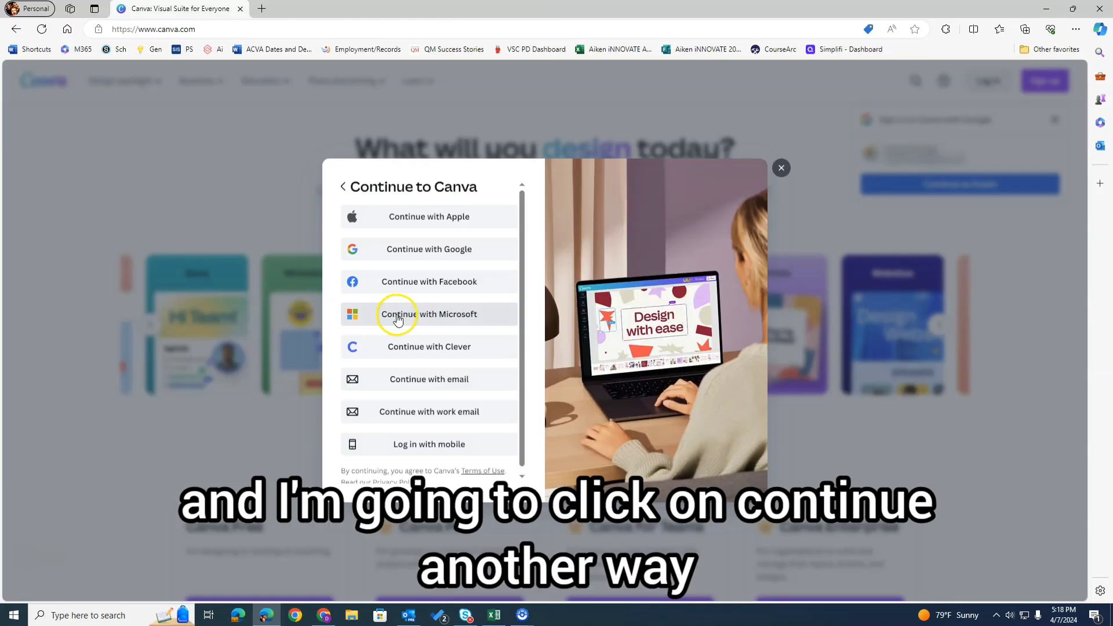
click(407, 315)
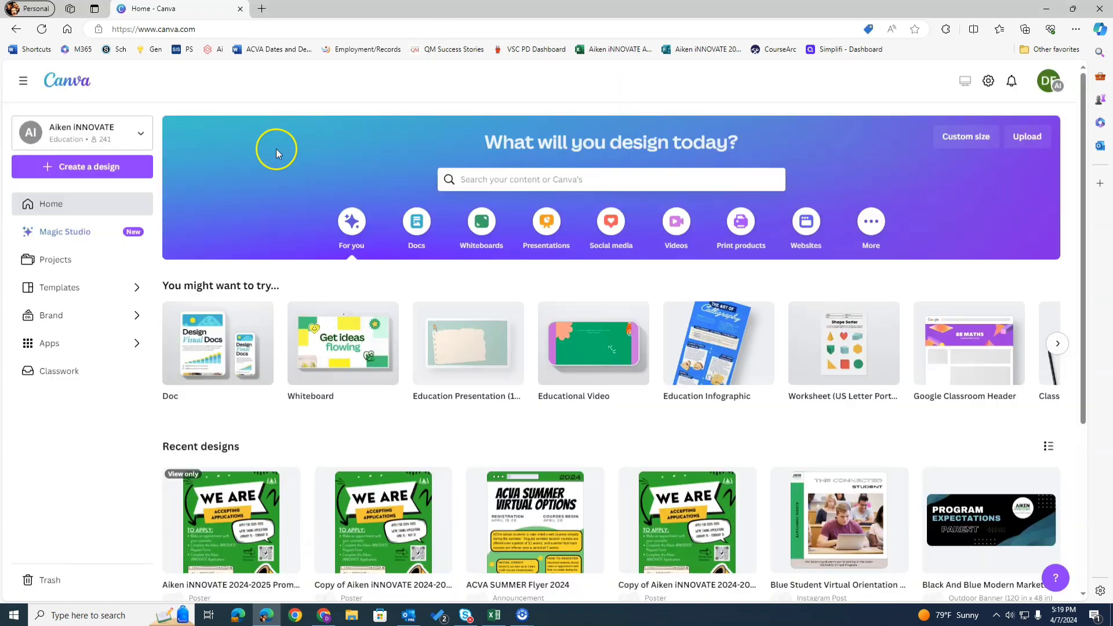
- Review both pages of the sample copy of the Aiken iNNOVATE 2024-2025 promotional flyer
scroll(859, 204, down, 3)
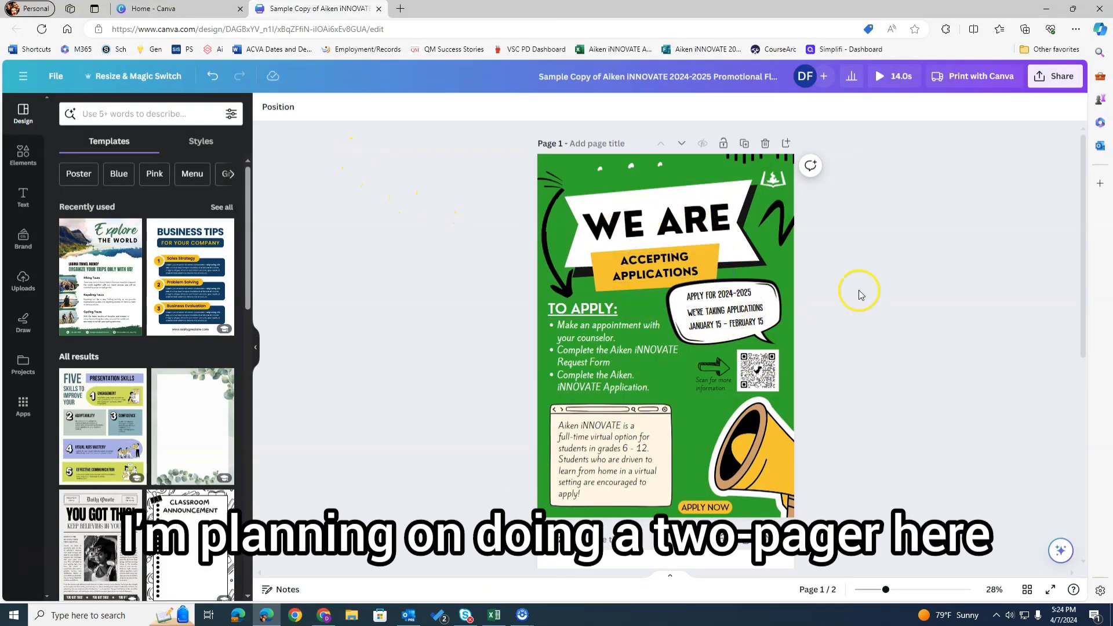
scroll(826, 301, down, 4)
scroll(827, 251, up, 4)
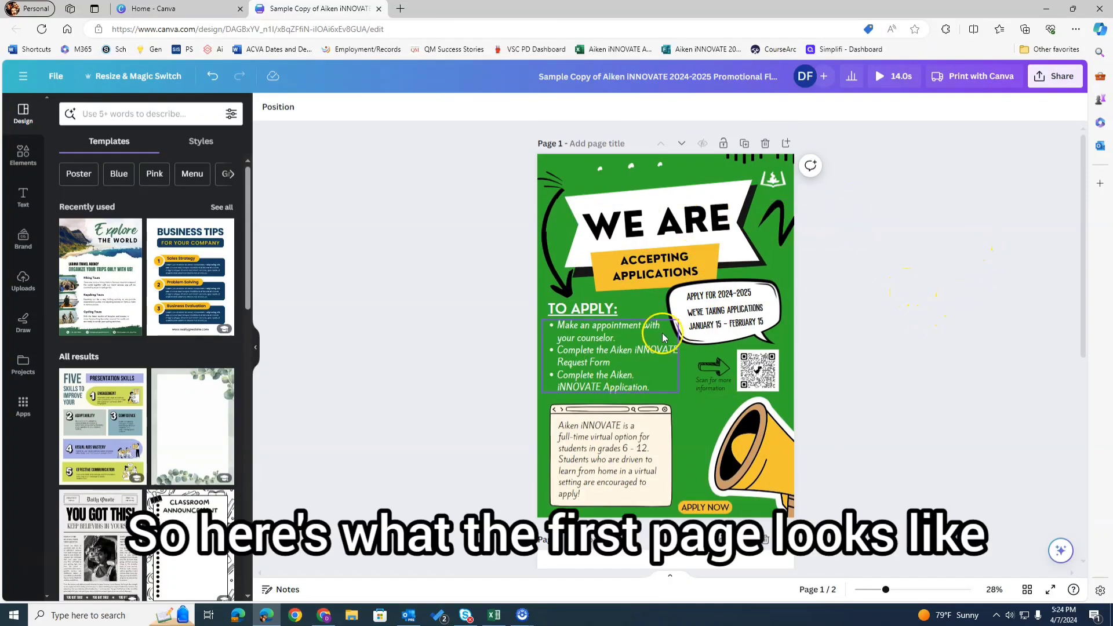
scroll(919, 378, down, 5)
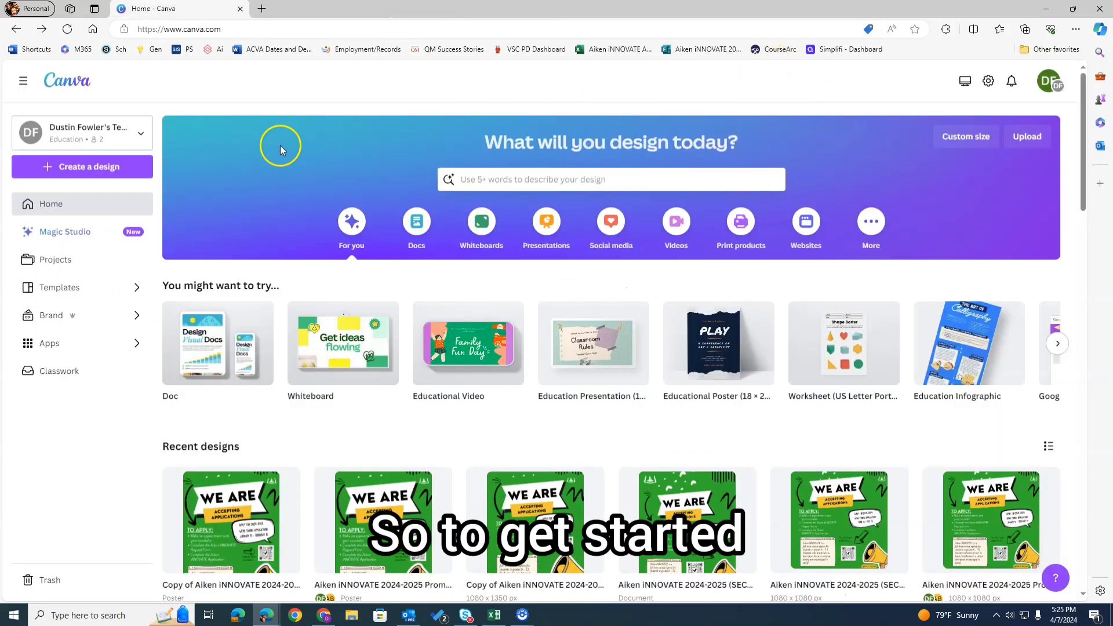
- Search the templates for "flyer" and browse the results for a layout resembling the sample flyer
click(476, 179)
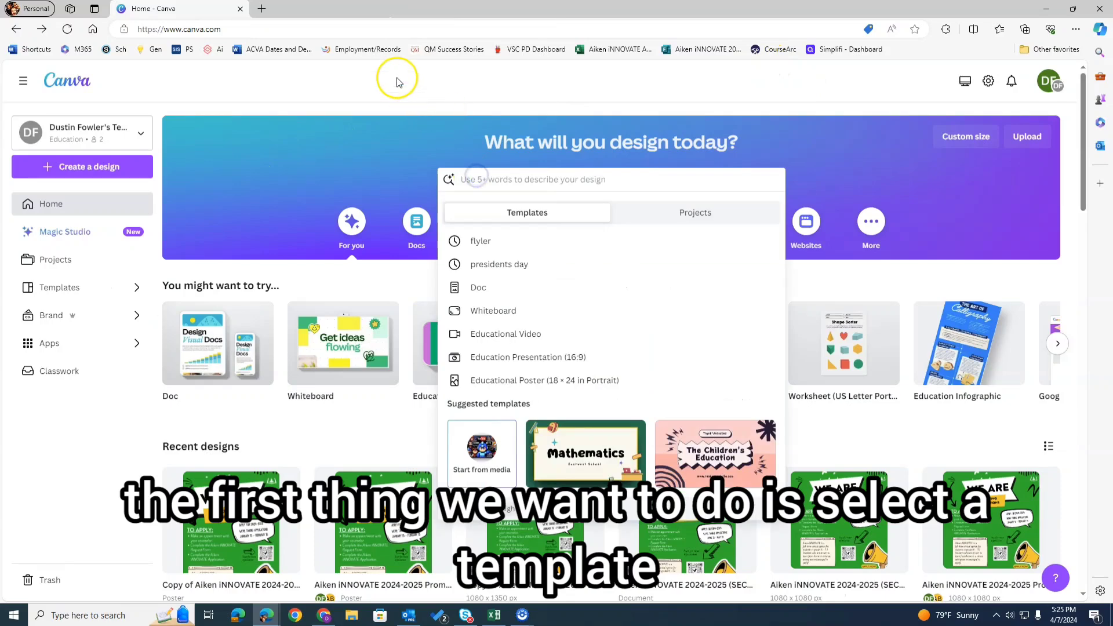
text(flyer)
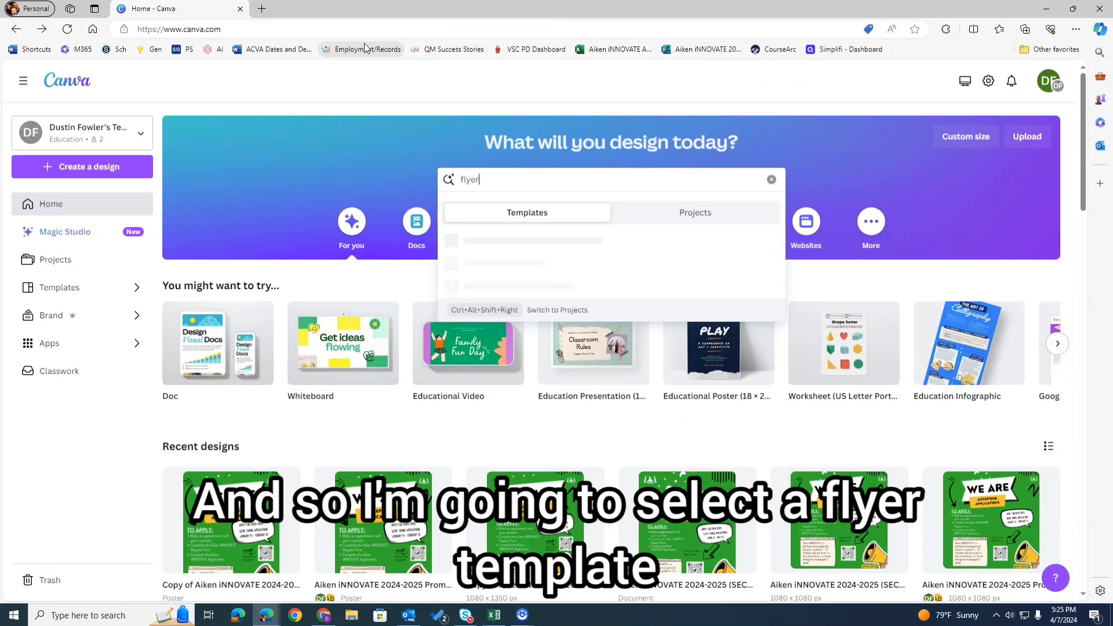
key(Return)
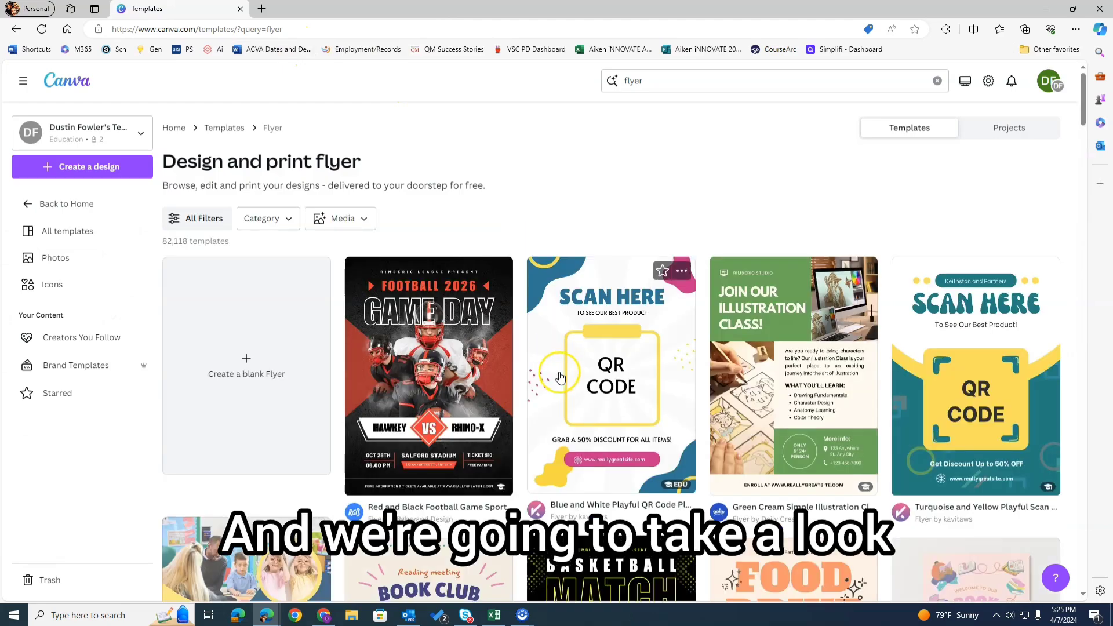
scroll(578, 352, down, 5)
scroll(577, 351, down, 8)
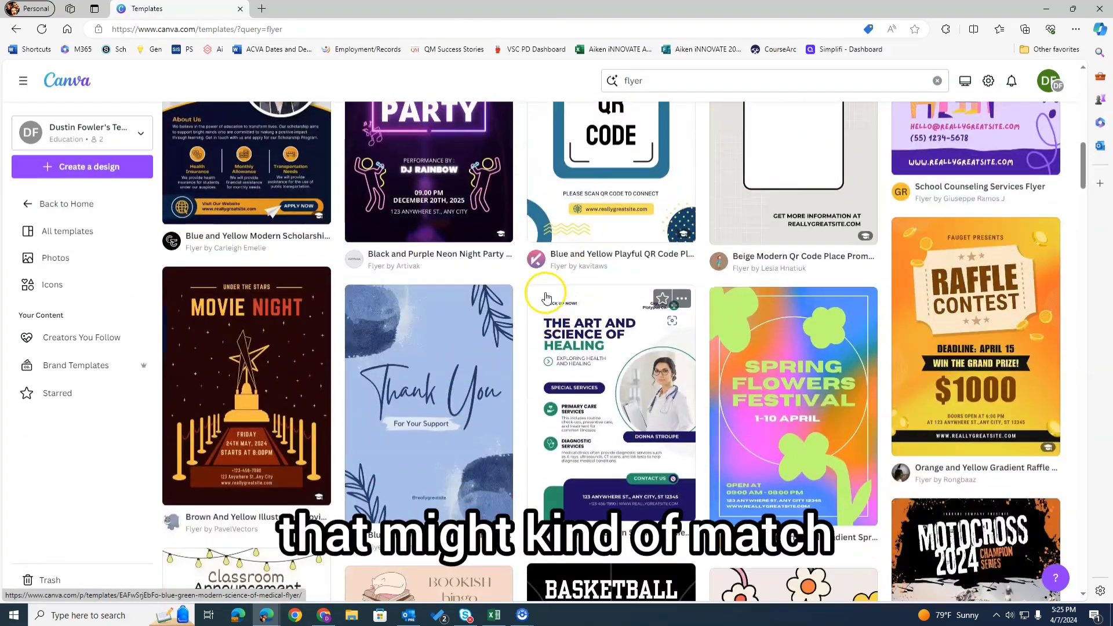
scroll(551, 291, down, 3)
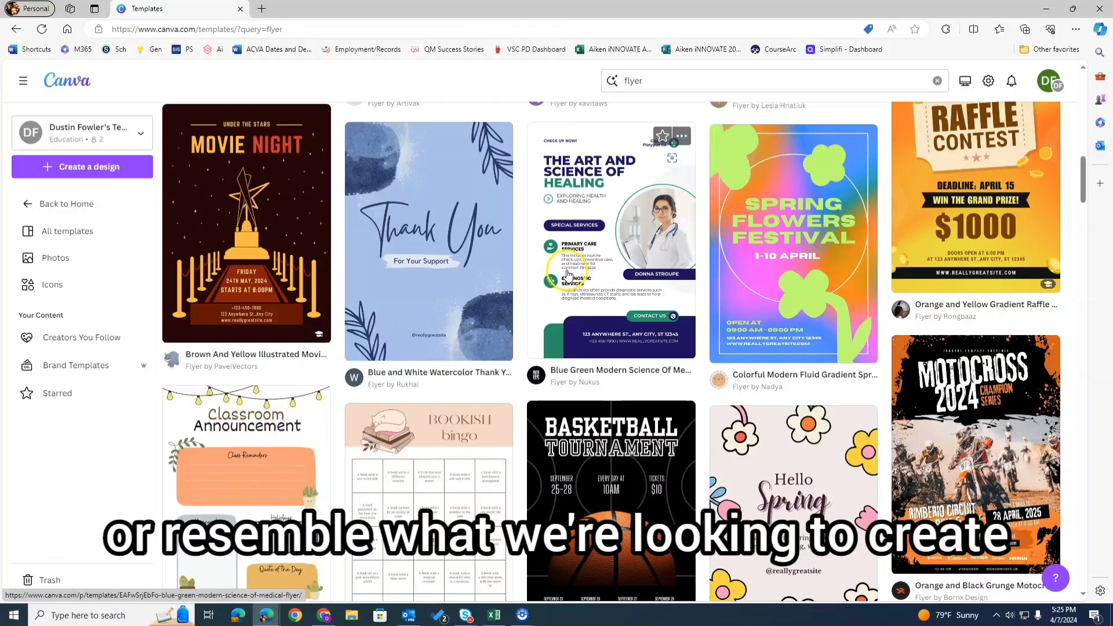
scroll(570, 277, down, 10)
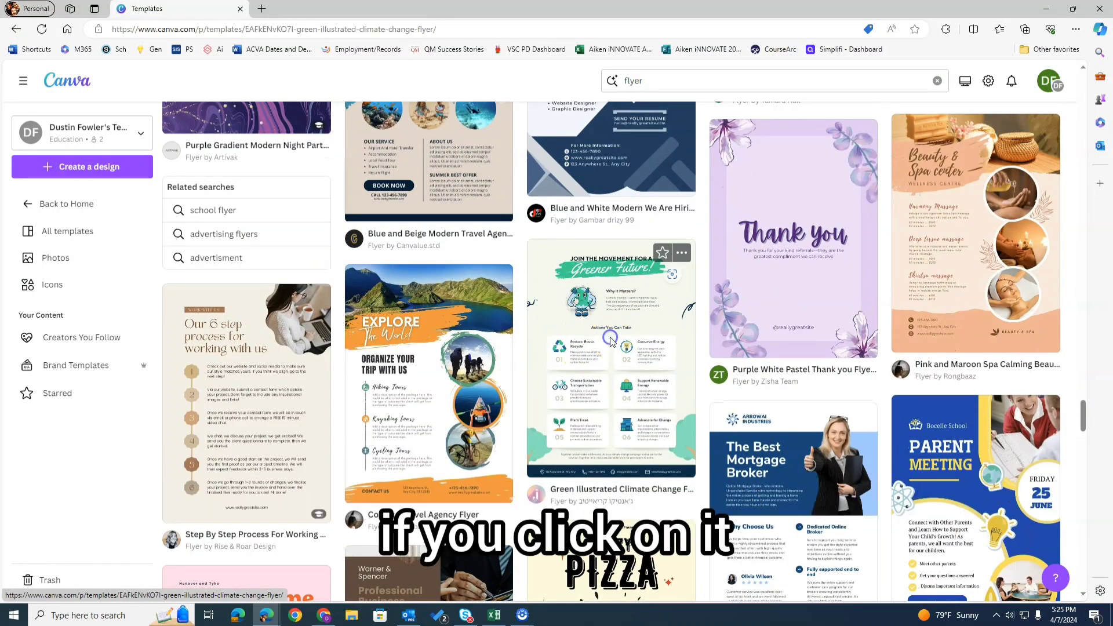
- Preview the Green Illustrated Climate Change Flyer template and look through its similar templates
click(612, 342)
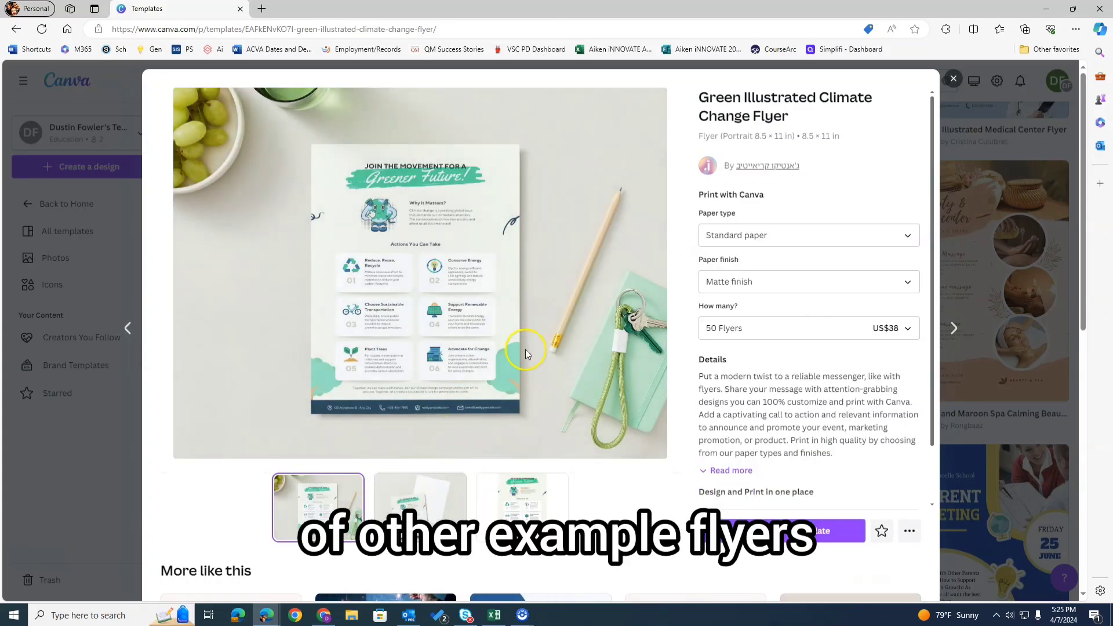
scroll(459, 442, down, 6)
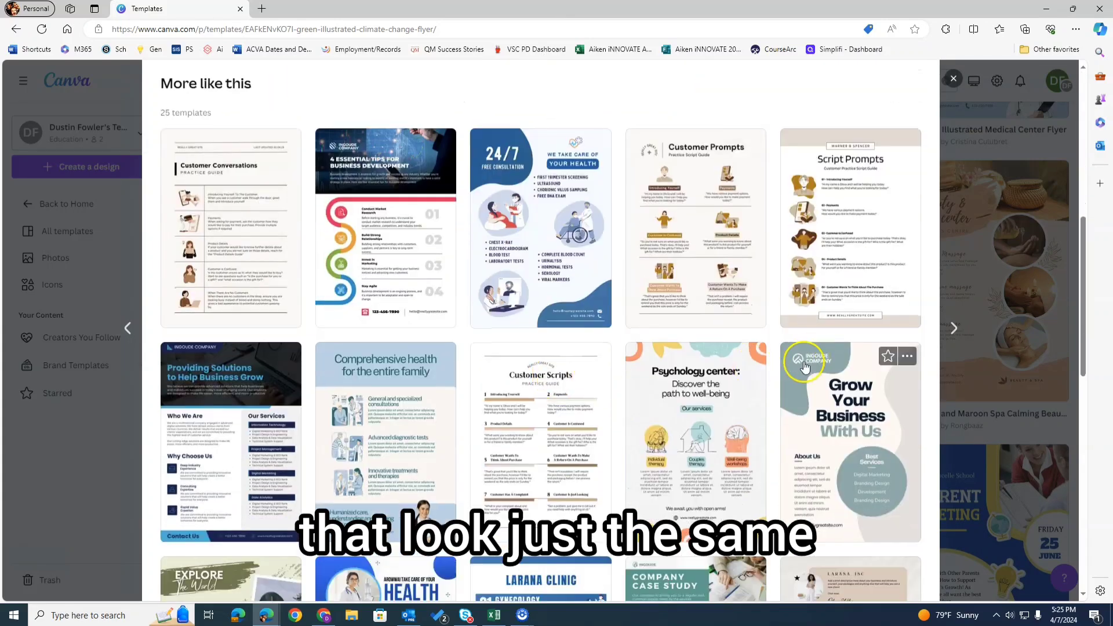
scroll(643, 400, down, 3)
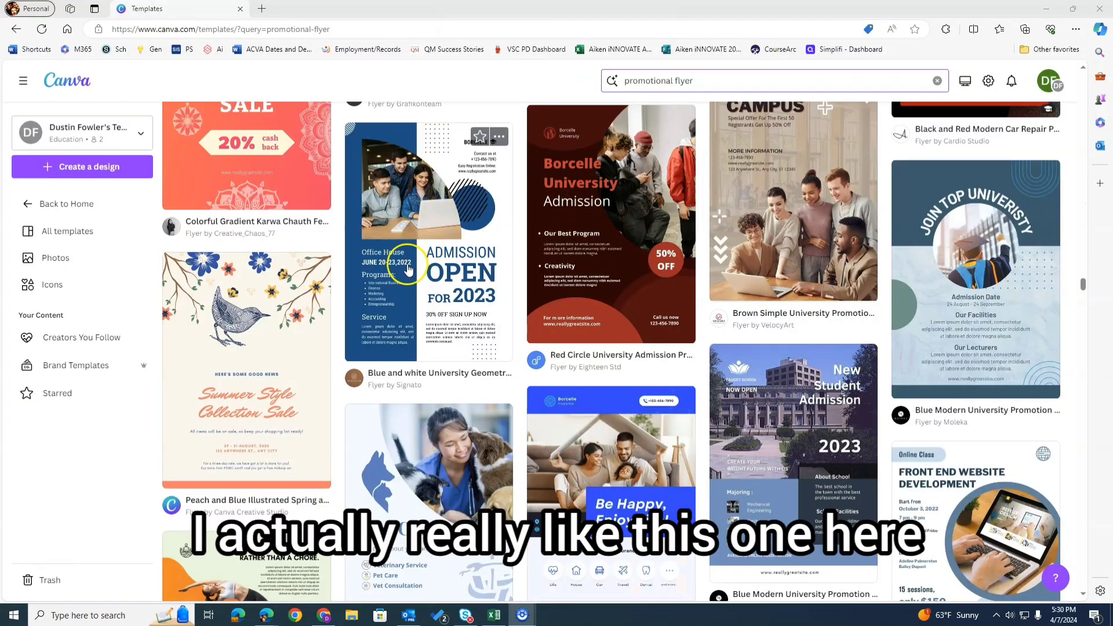
- Preview the Blue and white University Geometric Promotion Flyer Portrait template and examine the similar admission and school flyers
click(408, 268)
scroll(695, 325, down, 2)
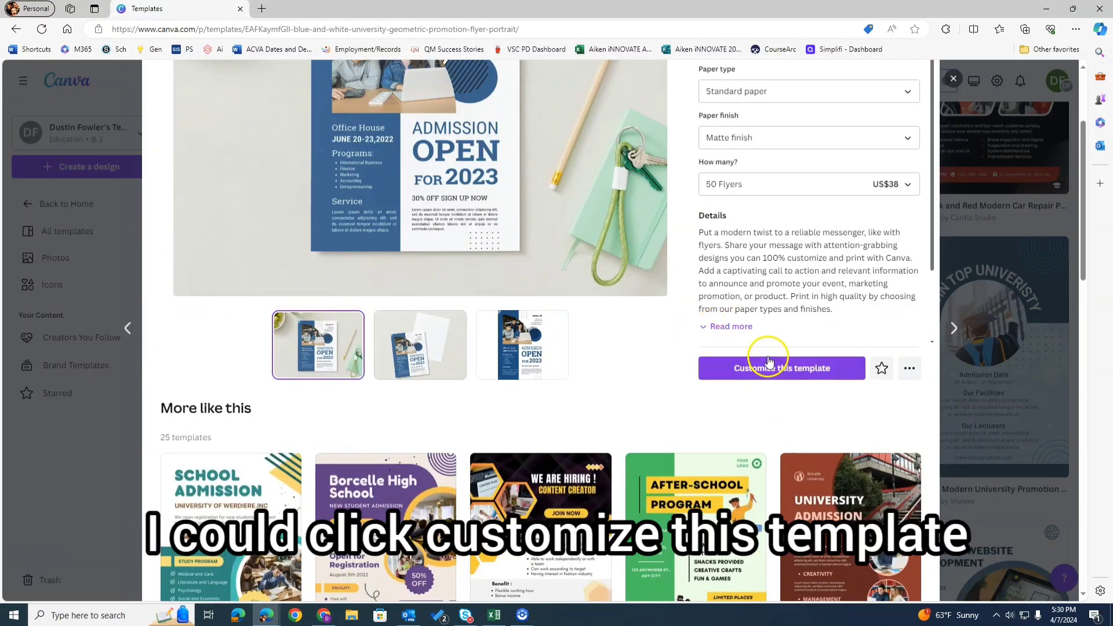
scroll(490, 238, up, 3)
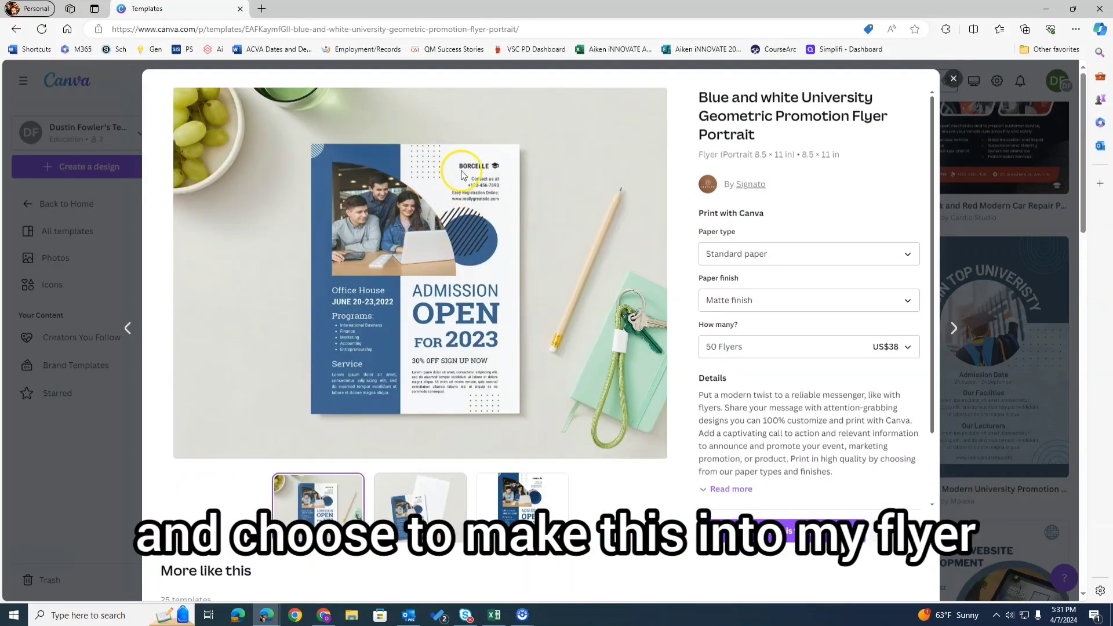
scroll(455, 178, down, 6)
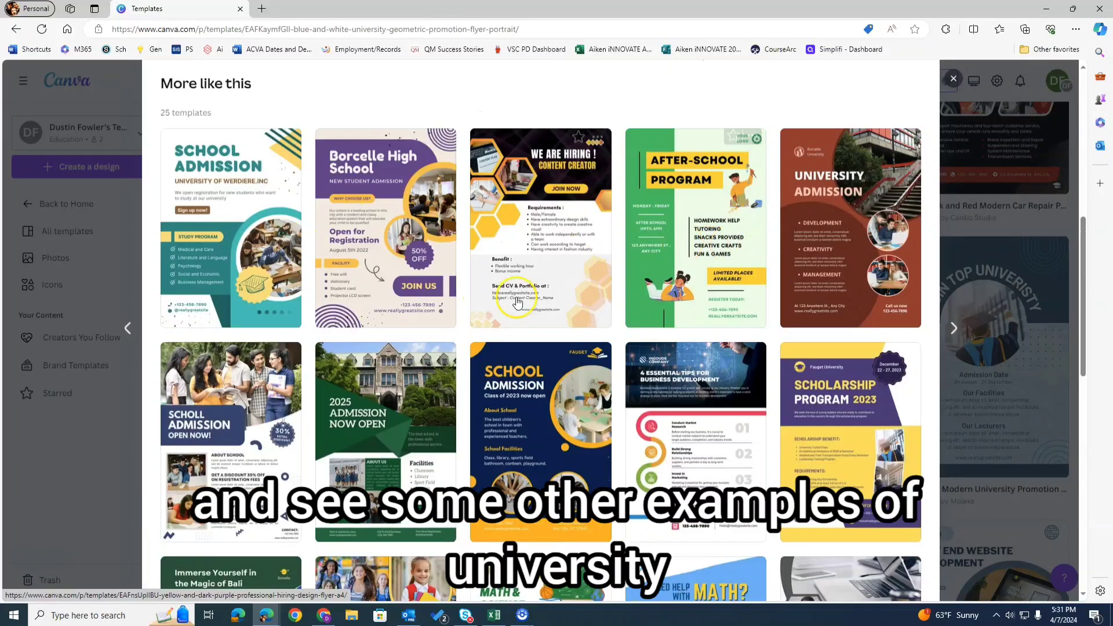
scroll(463, 336, down, 1)
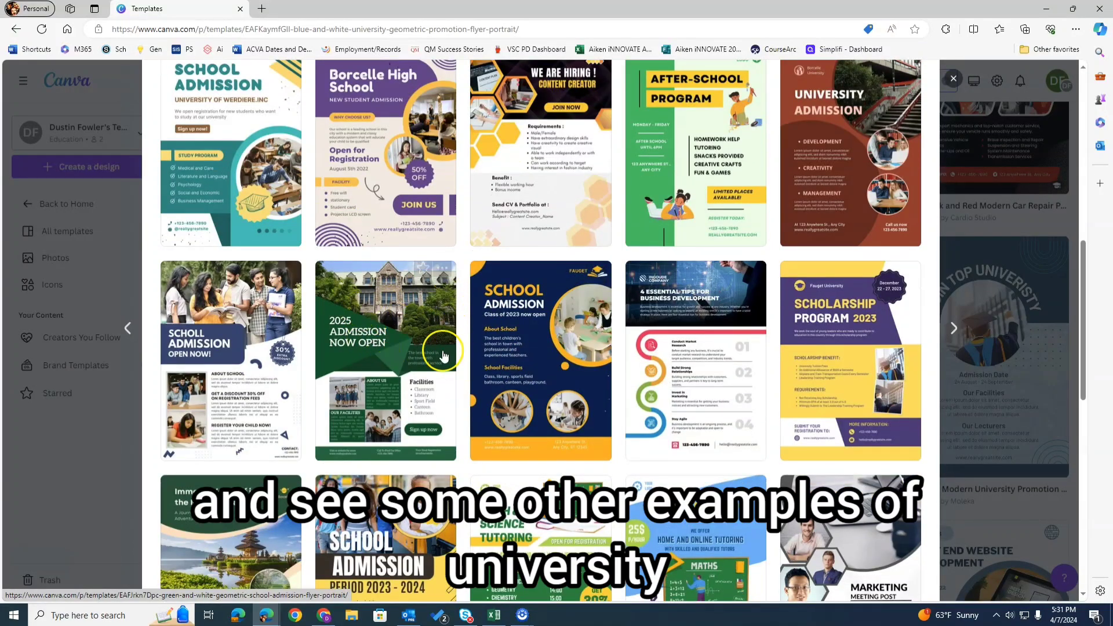
scroll(591, 324, down, 2)
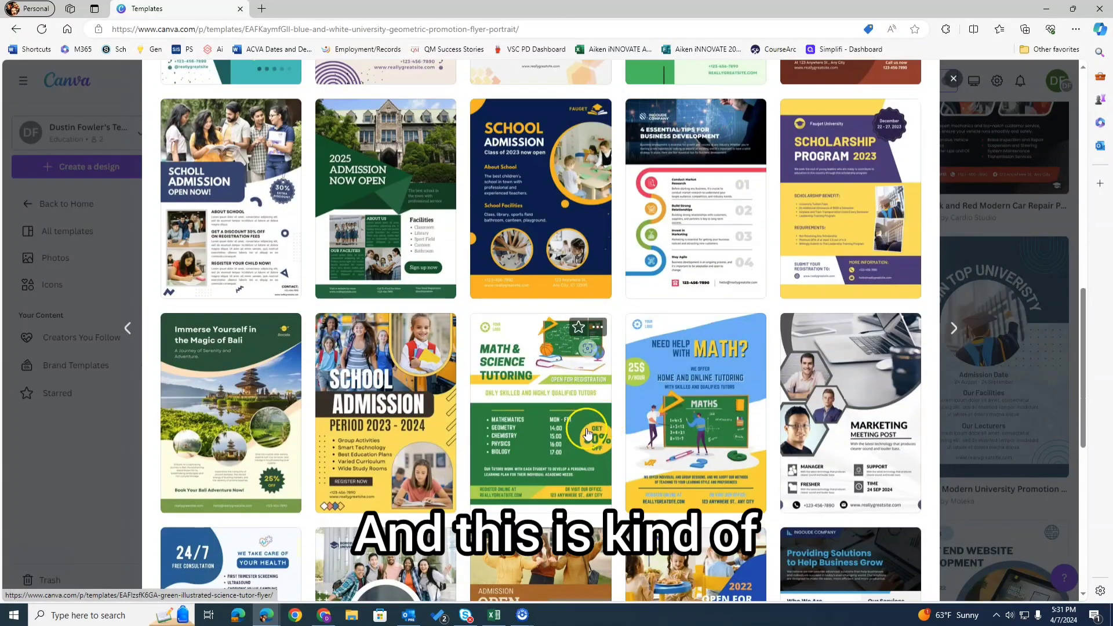
scroll(587, 433, down, 4)
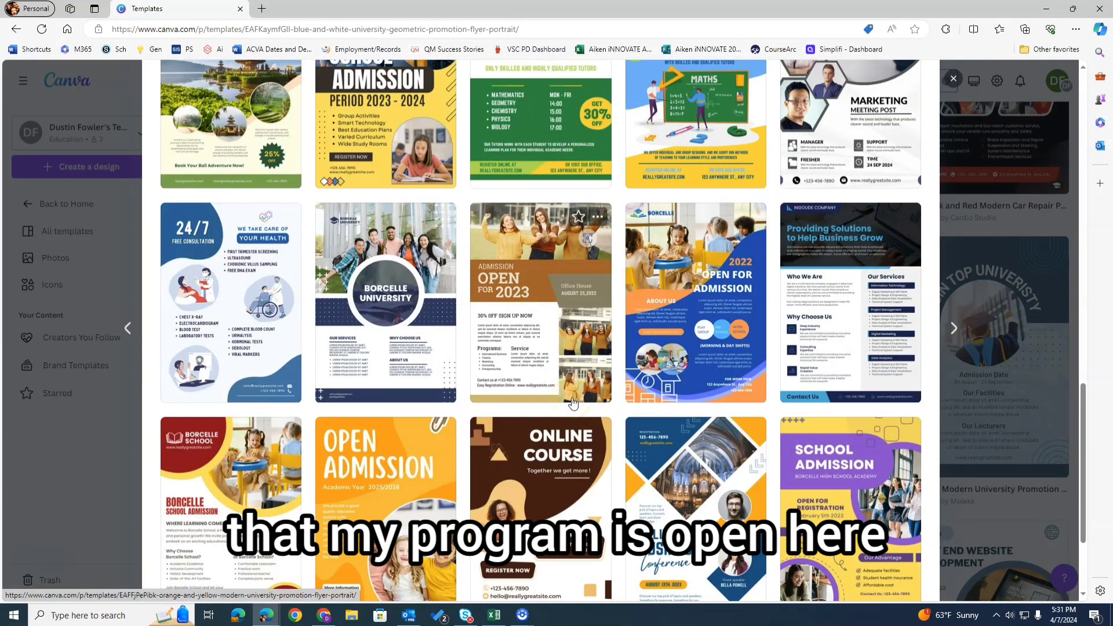
scroll(522, 348, up, 7)
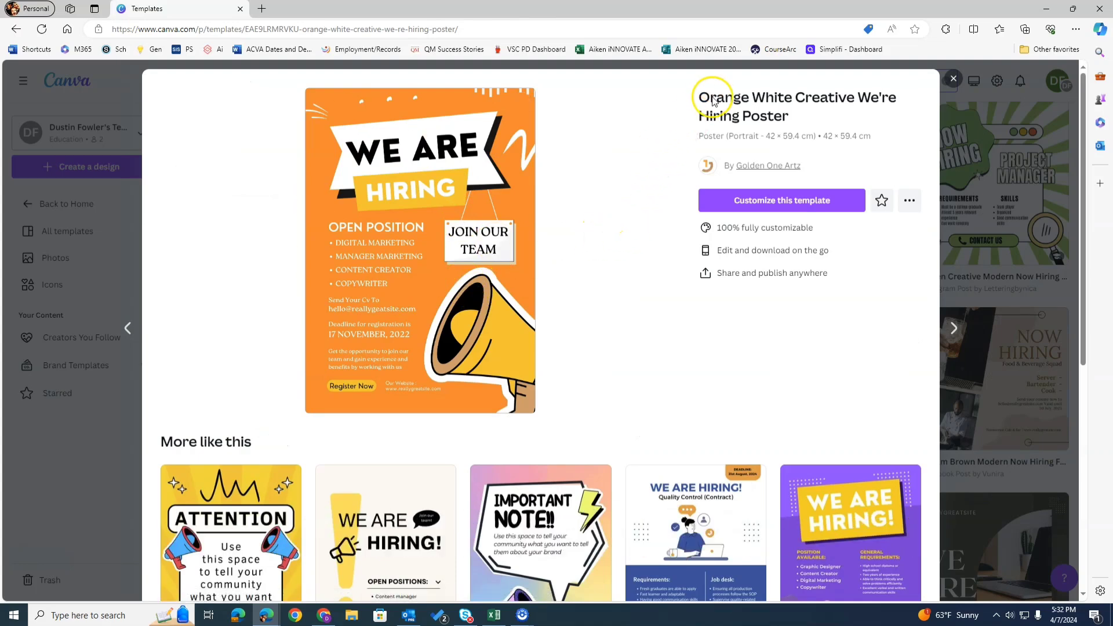
- Start a design from the Orange White Creative We're Hiring Poster template and change its orange background to the default solid green
click(782, 200)
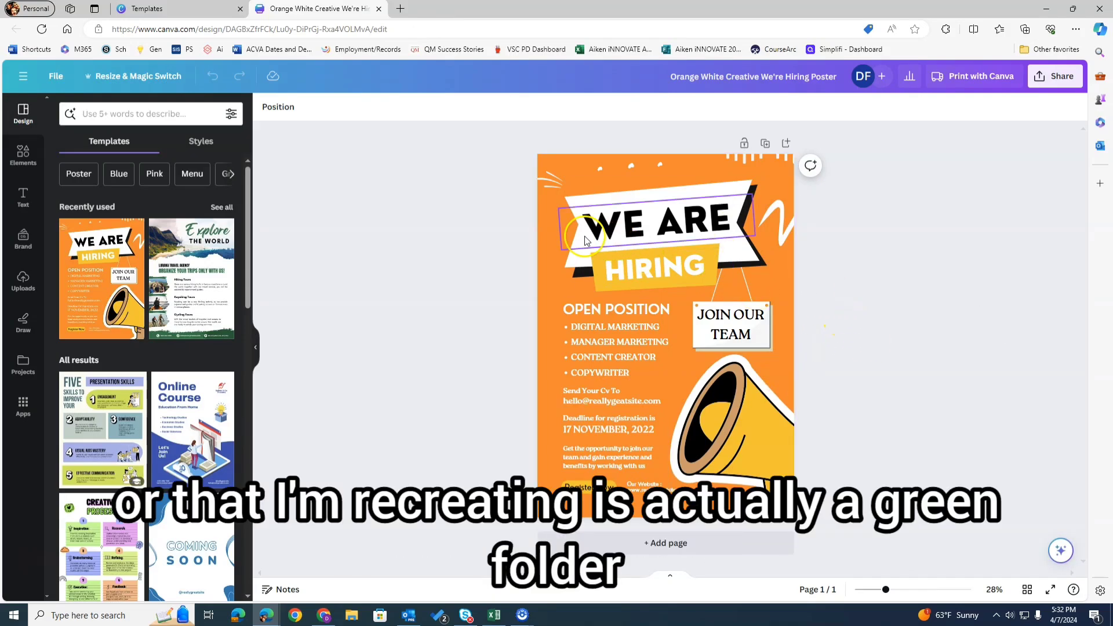
click(544, 270)
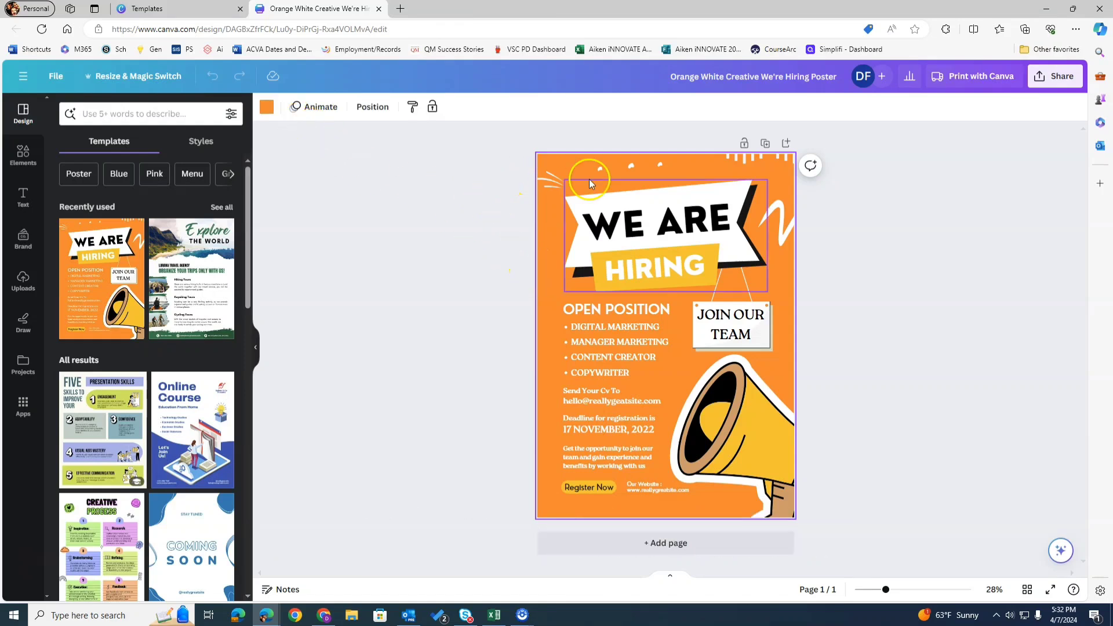
click(267, 110)
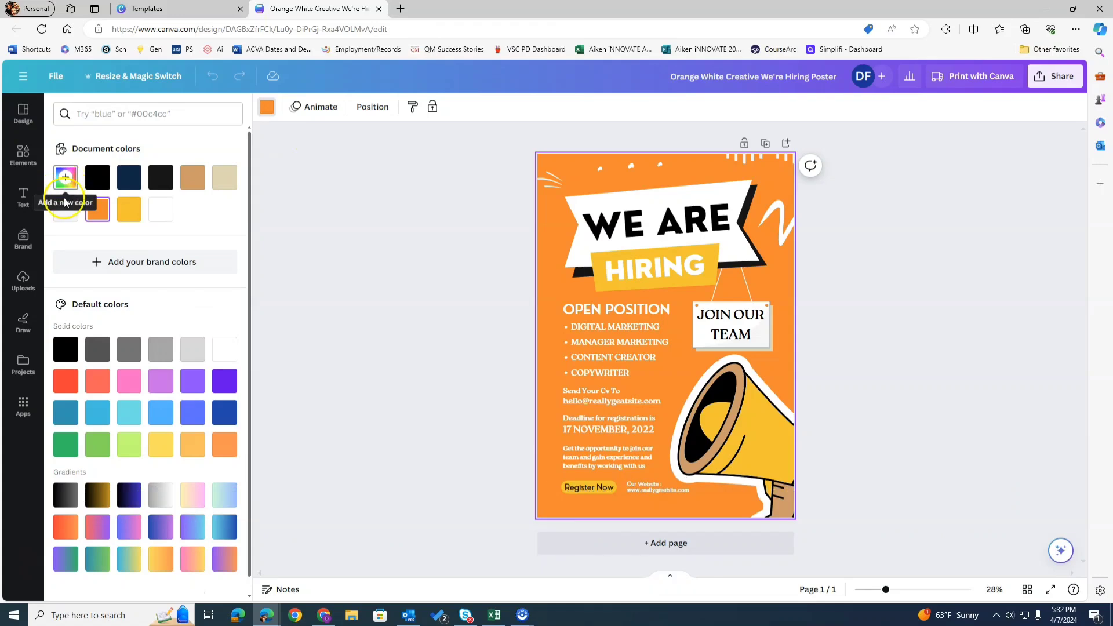
click(66, 447)
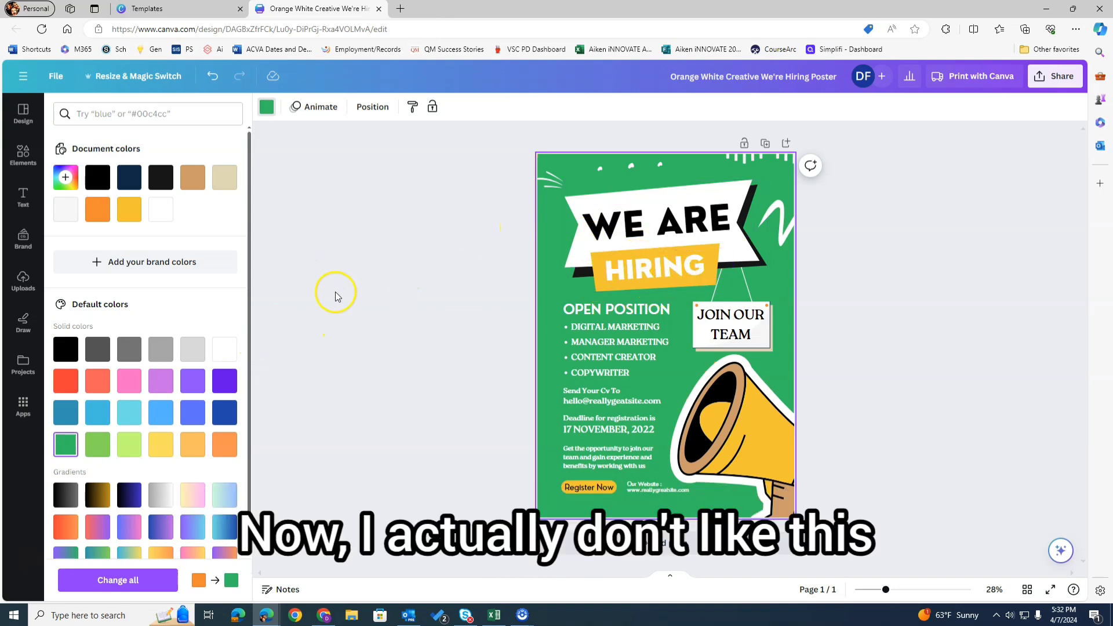
- Set the poster background to the custom solid green #17BD08
scroll(177, 434, down, 1)
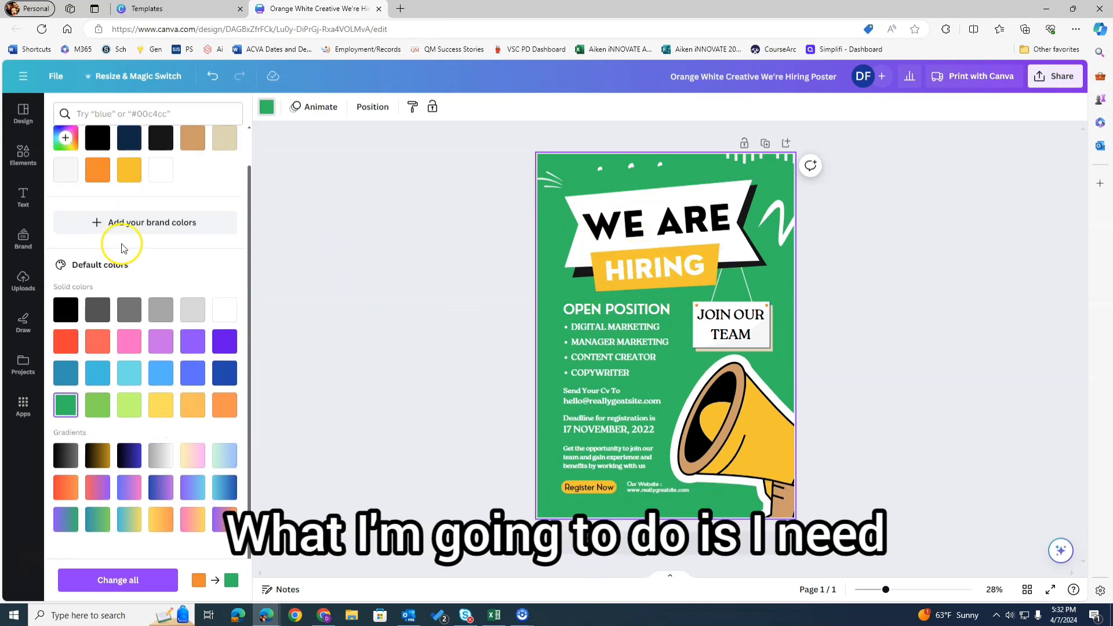
scroll(119, 266, up, 1)
click(267, 113)
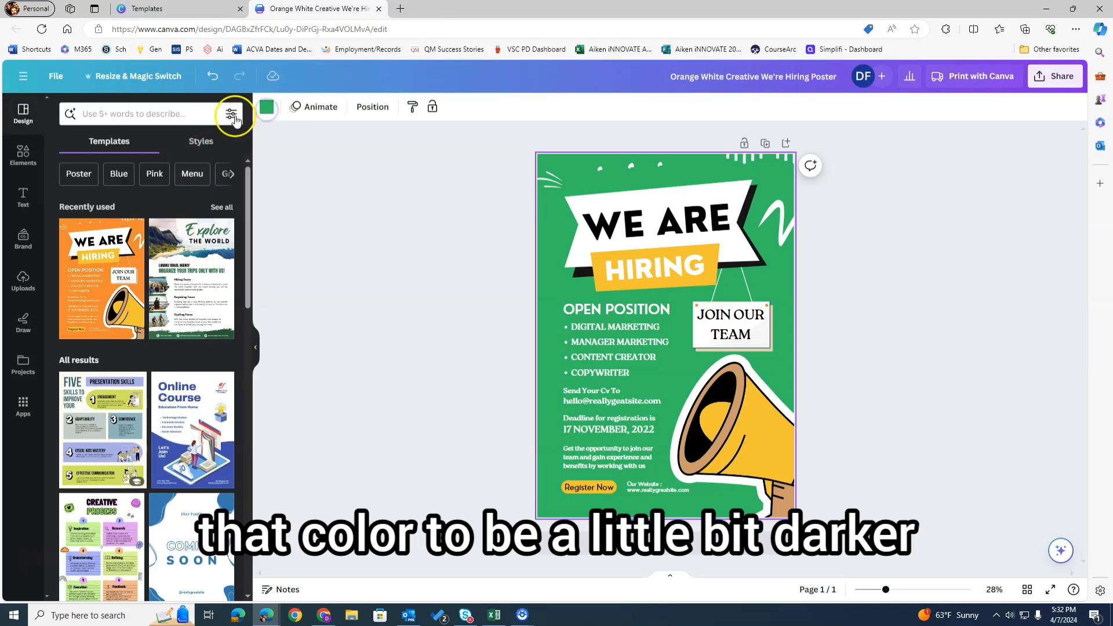
click(267, 107)
click(65, 177)
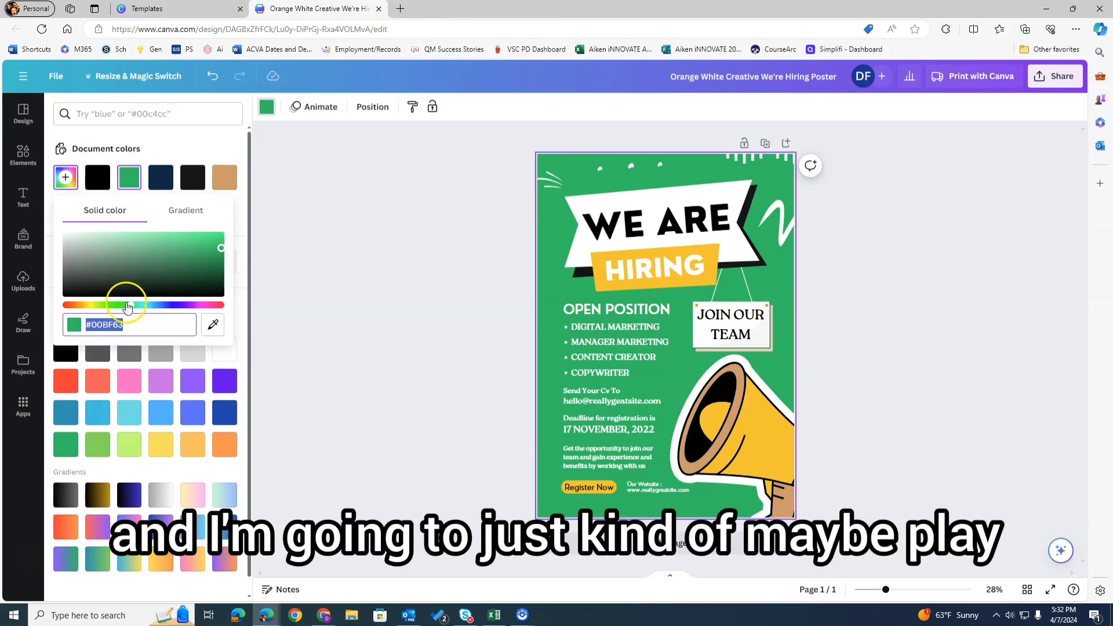
drag(127, 306, 124, 305)
drag(168, 258, 220, 254)
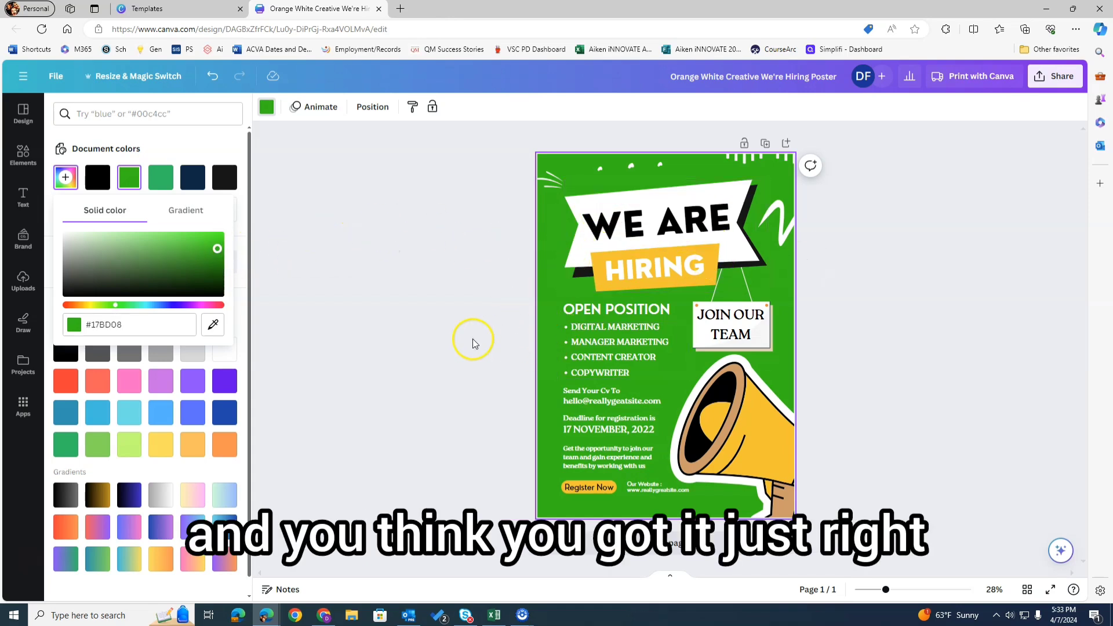
click(396, 203)
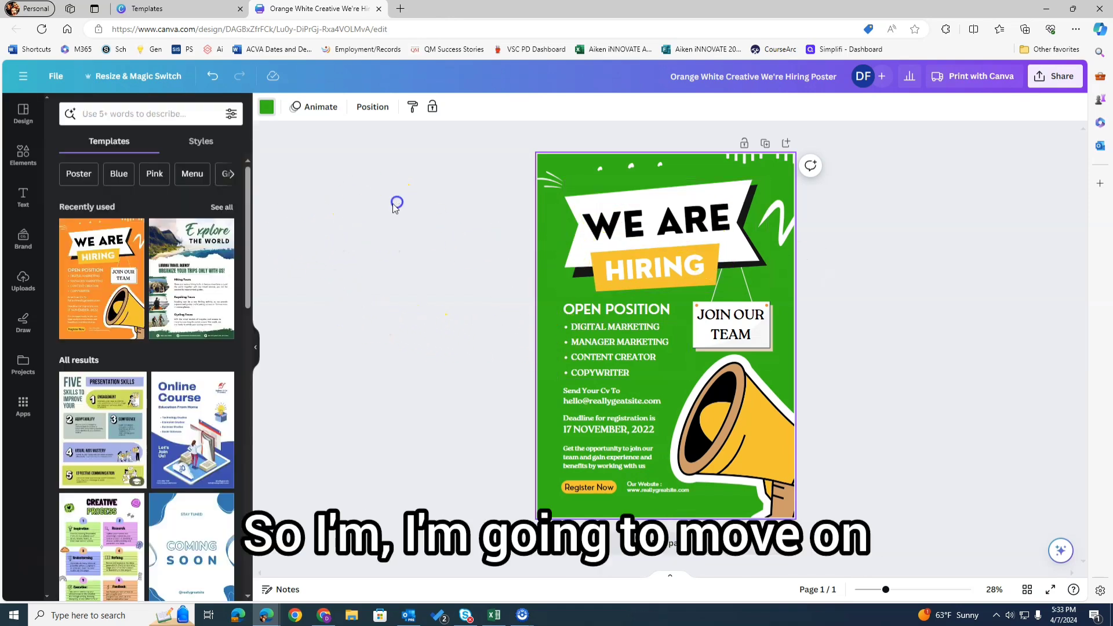
- Replace the word HIRING on the poster's yellow banner with ACCEPTING APPLICAITON
click(619, 209)
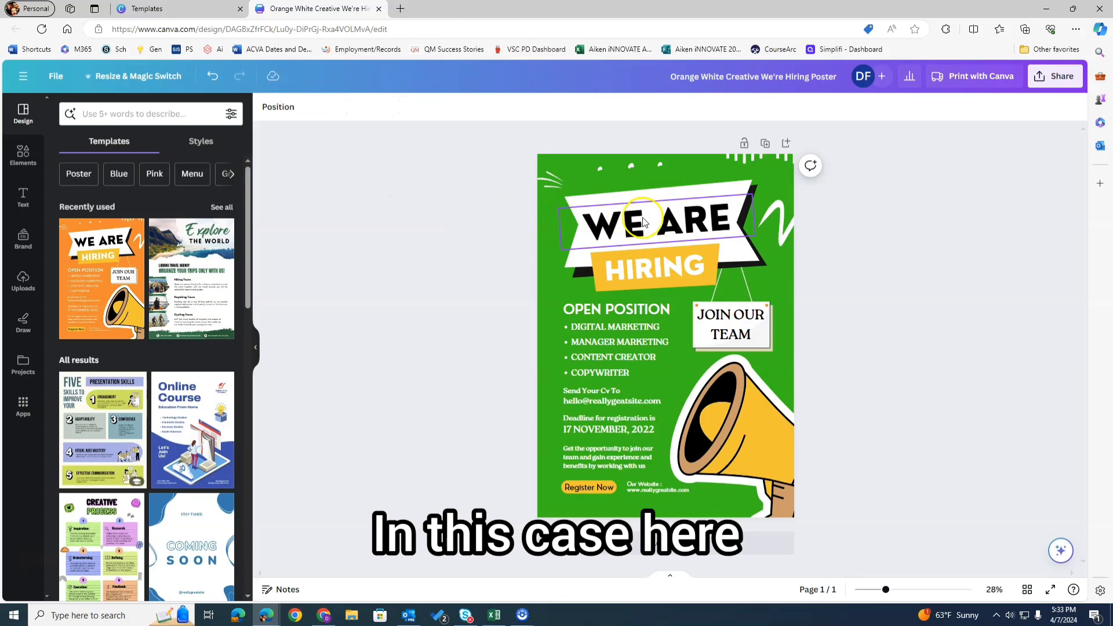
click(652, 275)
double_click(651, 272)
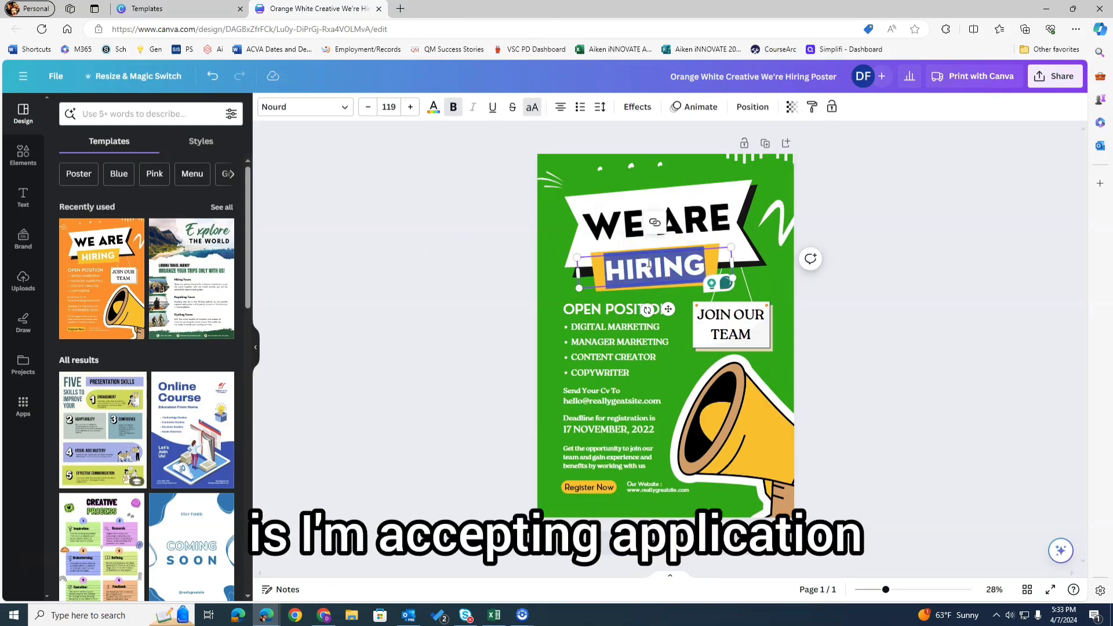
text(A)
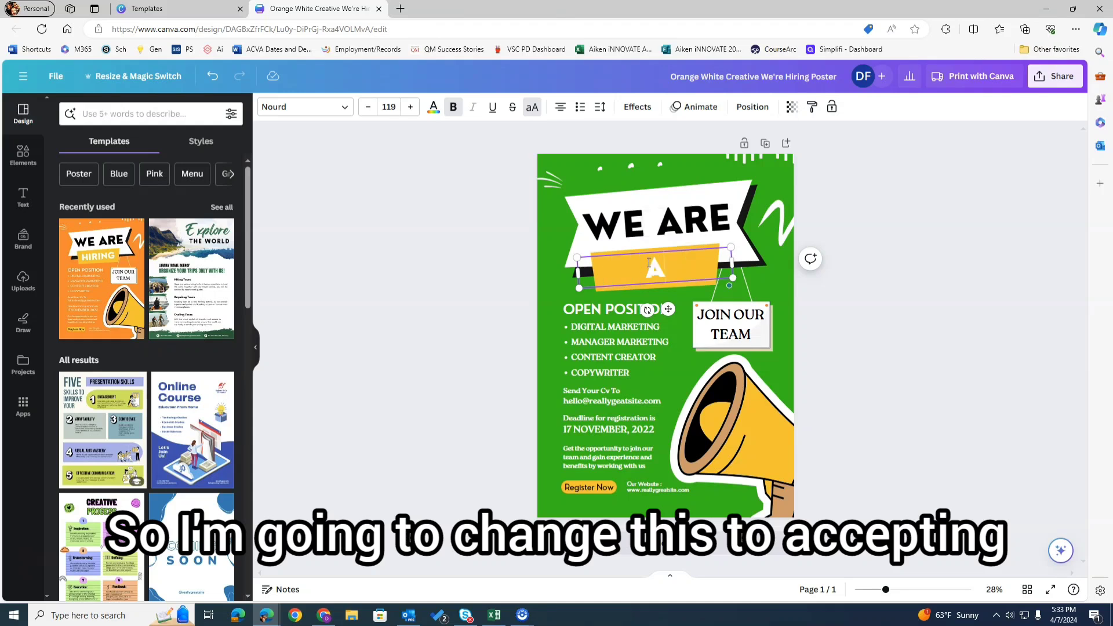
text(CCEPTING APP)
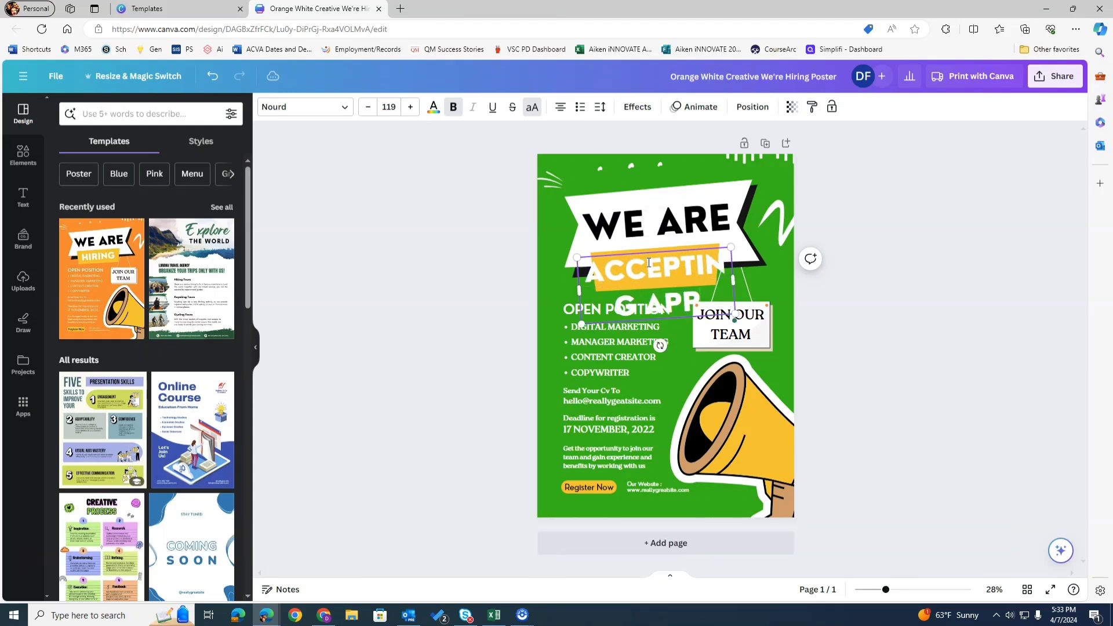
text(LICATION)
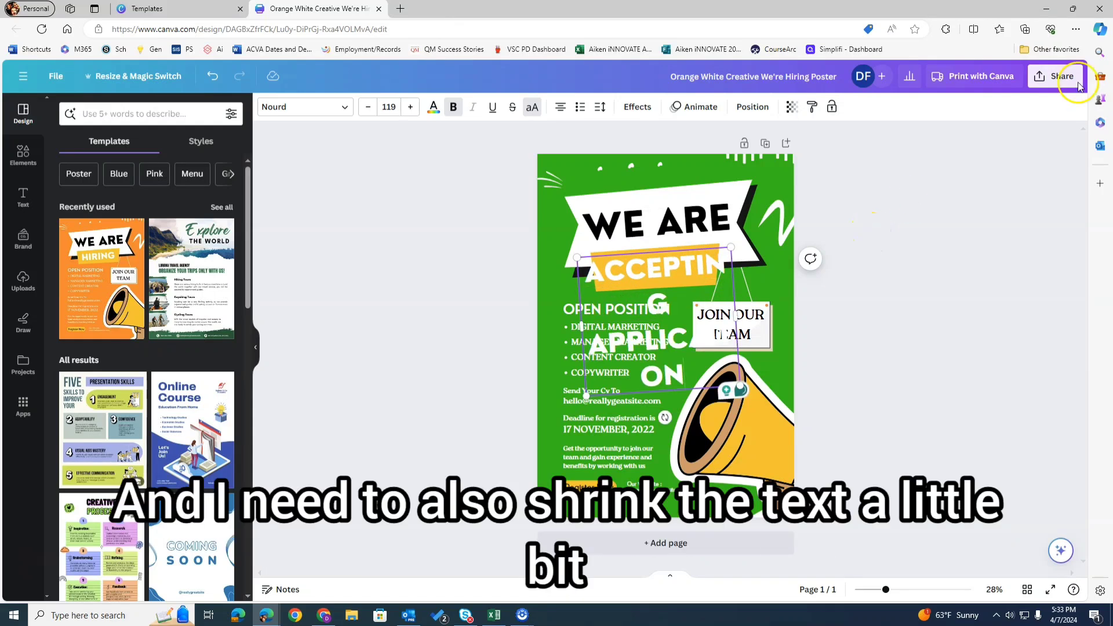
- Reduce the font size of the new yellow banner text to 30
double_click(648, 273)
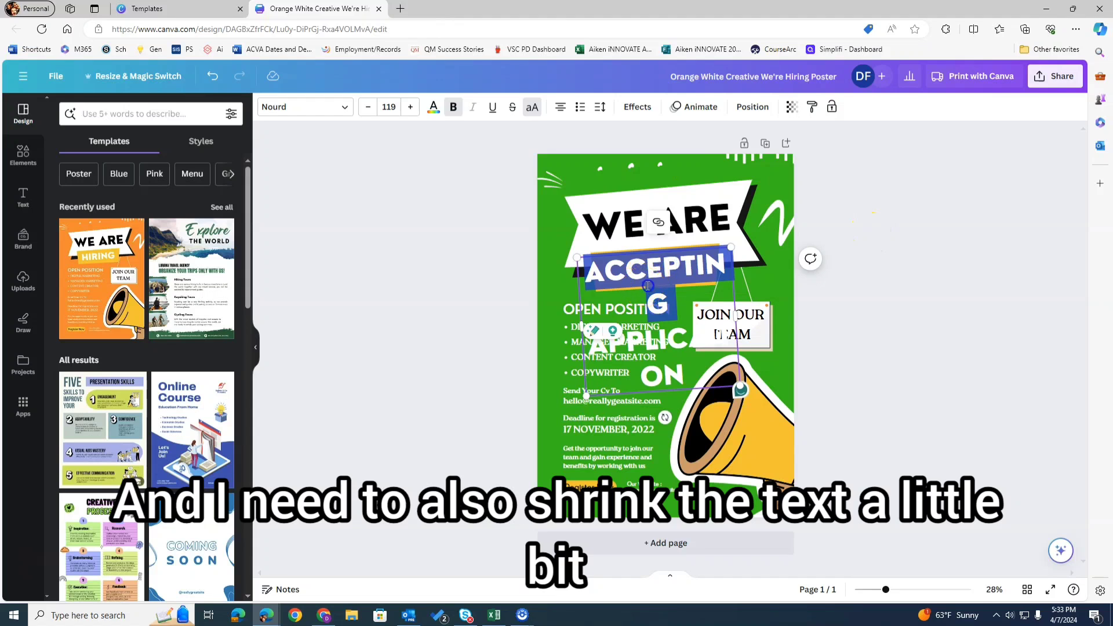
click(390, 104)
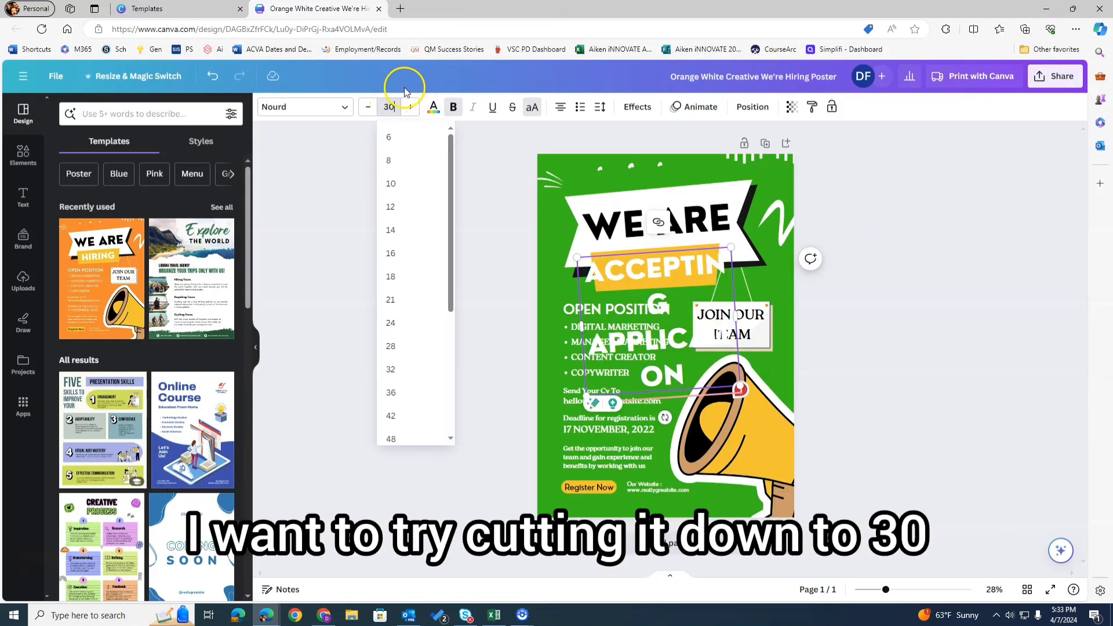
key(Return)
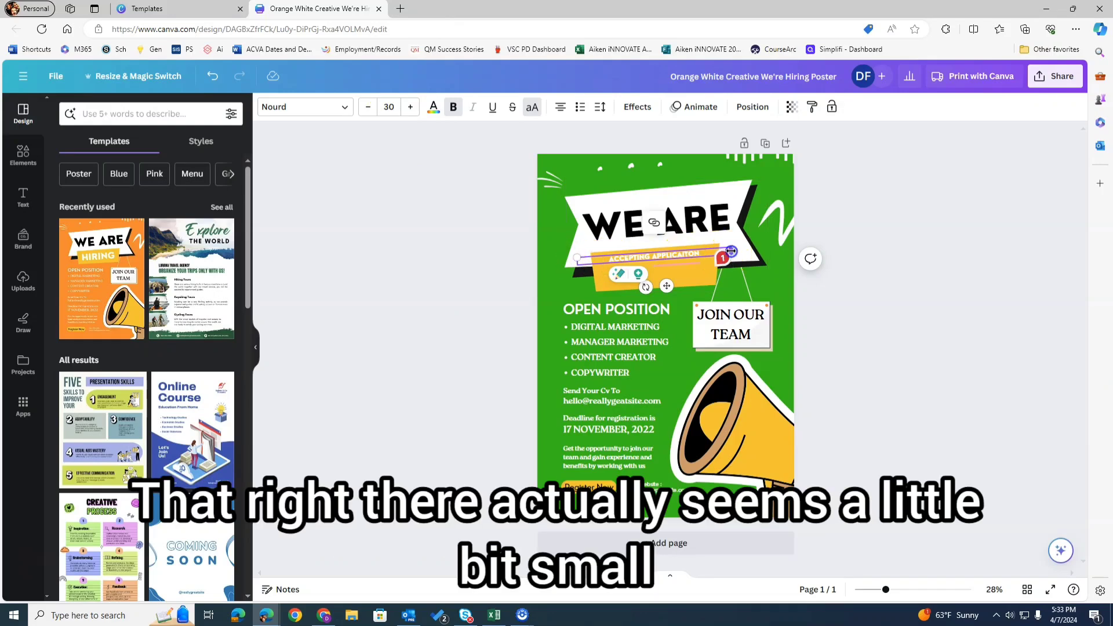
- Enlarge the ACCEPTING APPLICAITON text to about size 46.2 and fit it on two lines inside the yellow banner
drag(731, 251, 517, 215)
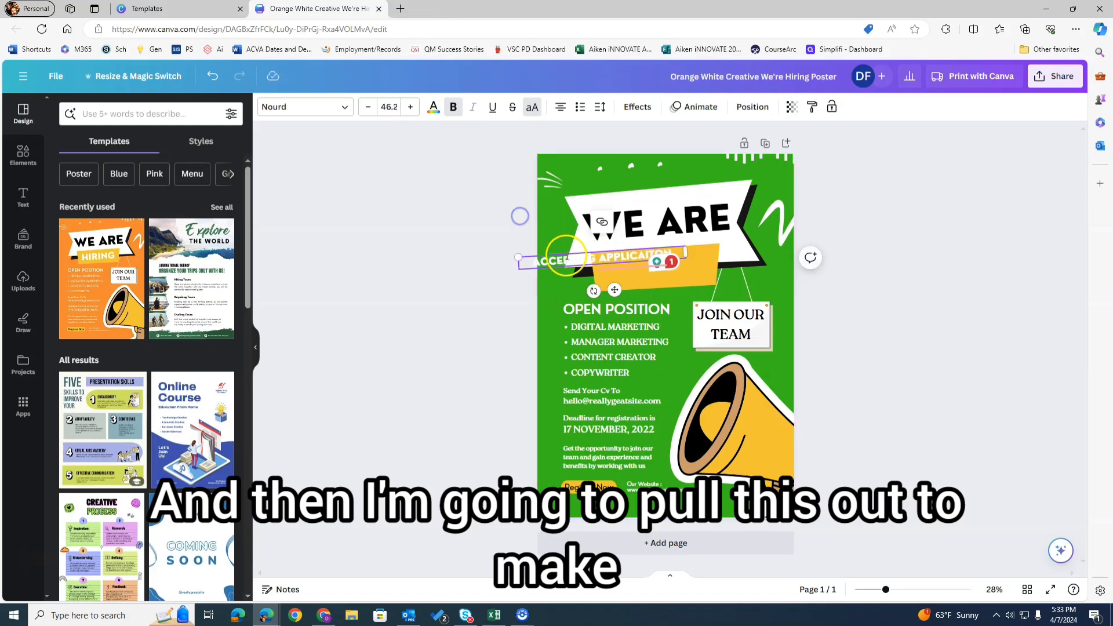
click(638, 261)
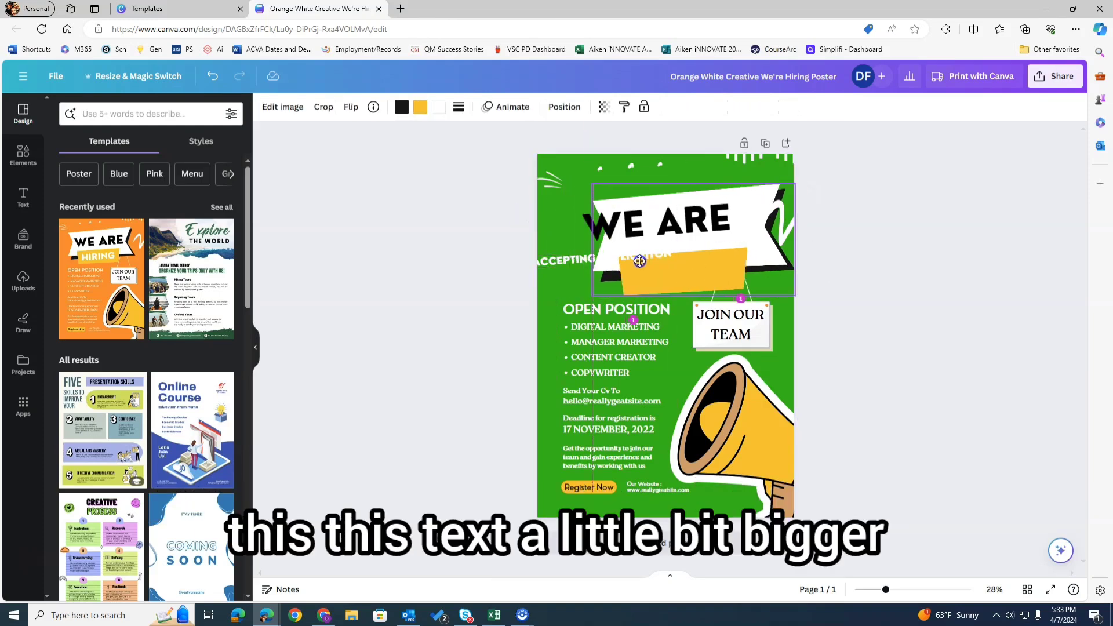
key(ctrl+z)
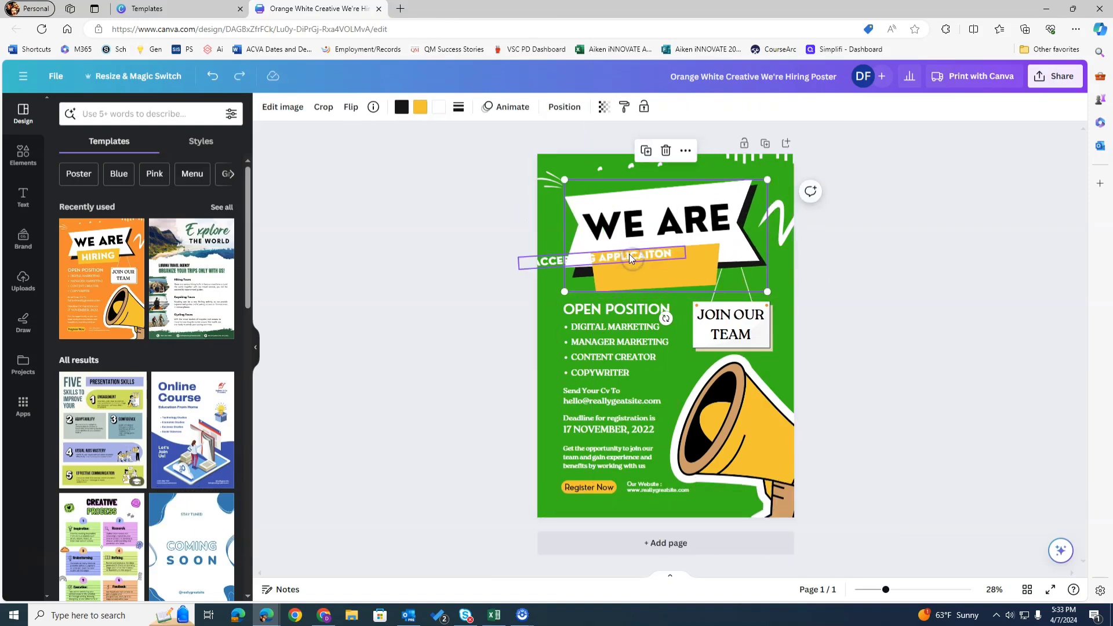
click(555, 263)
drag(555, 263, 615, 267)
drag(748, 261, 741, 256)
drag(704, 259, 700, 260)
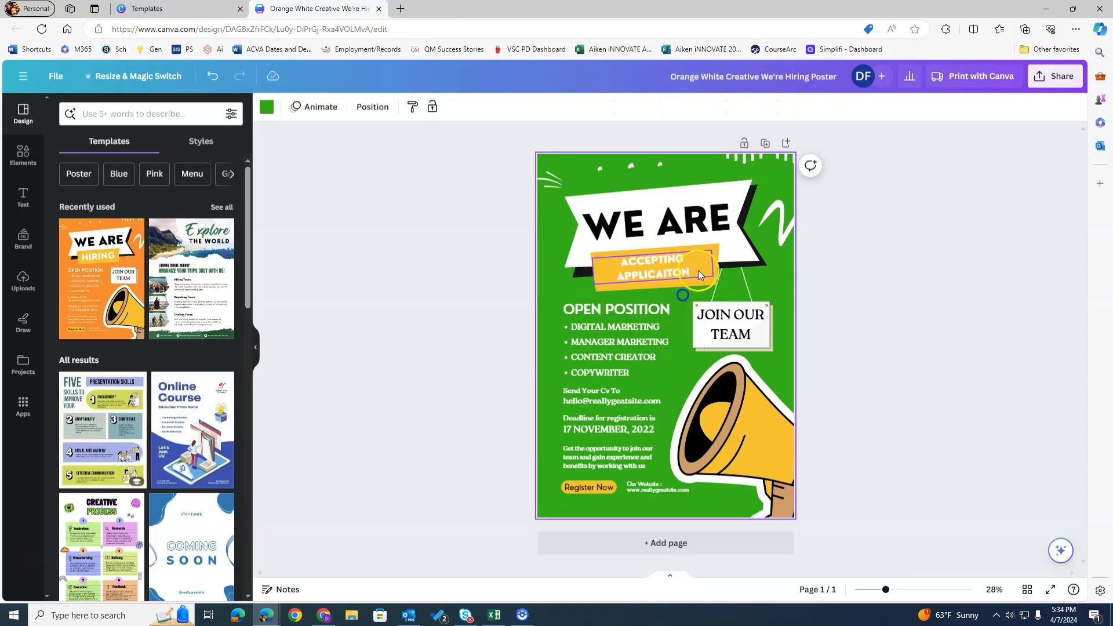
- Change the color of the ACCEPTING APPLICAITON text on the yellow banner to black
click(676, 267)
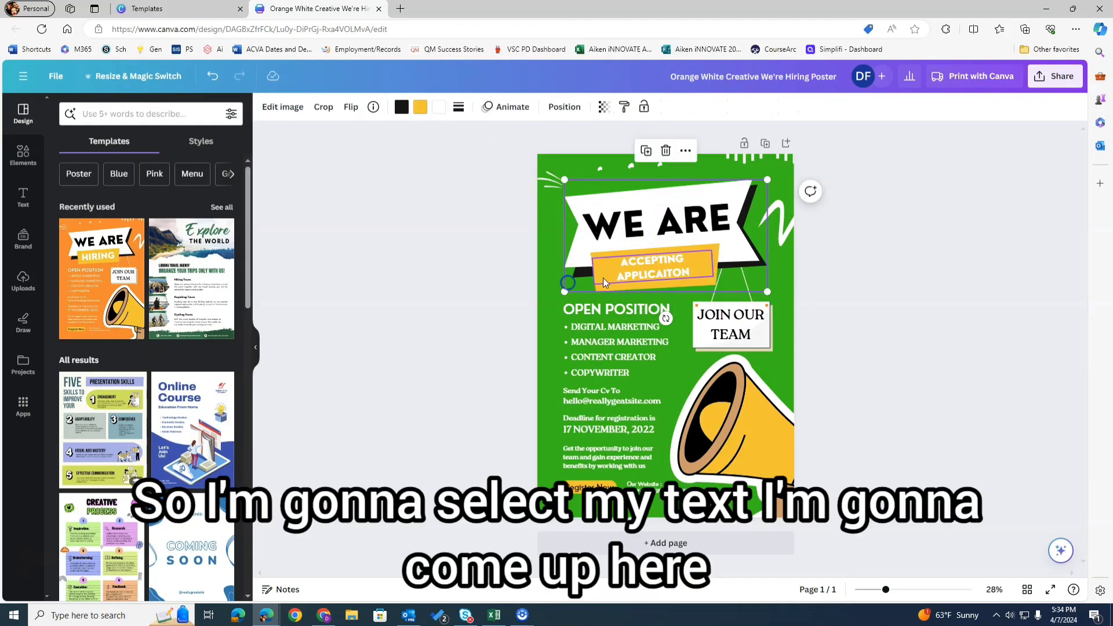
click(628, 274)
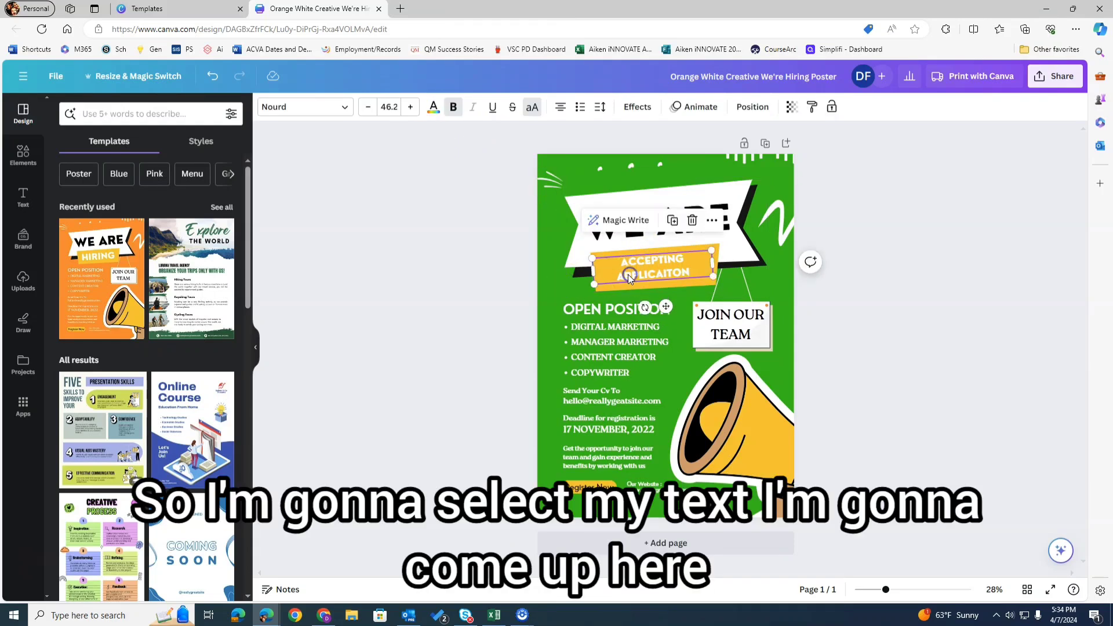
click(433, 110)
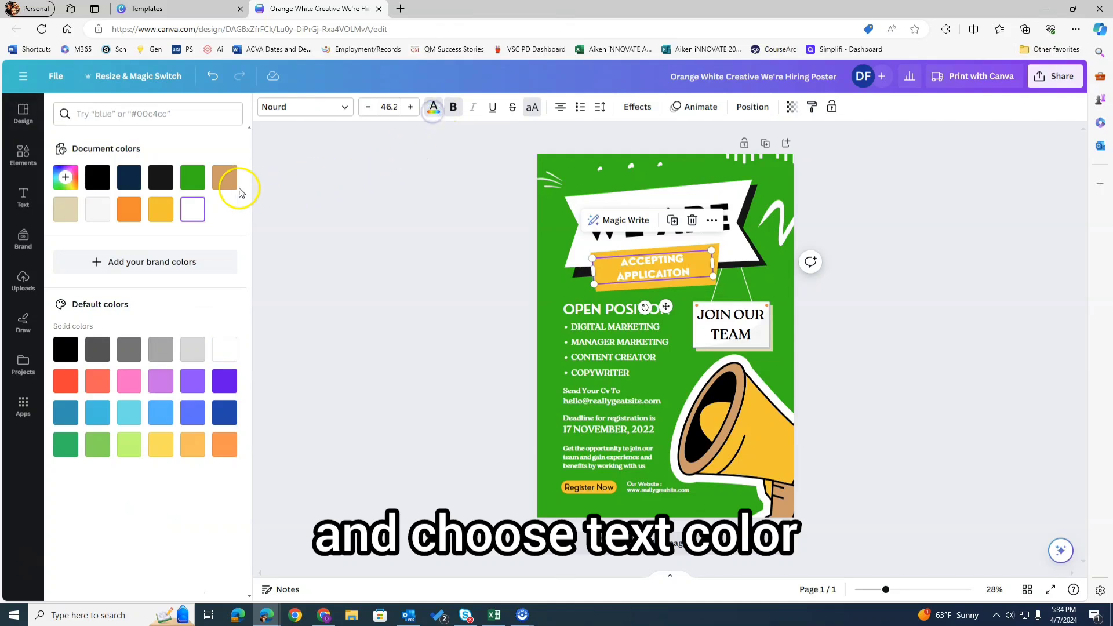
click(93, 180)
click(547, 279)
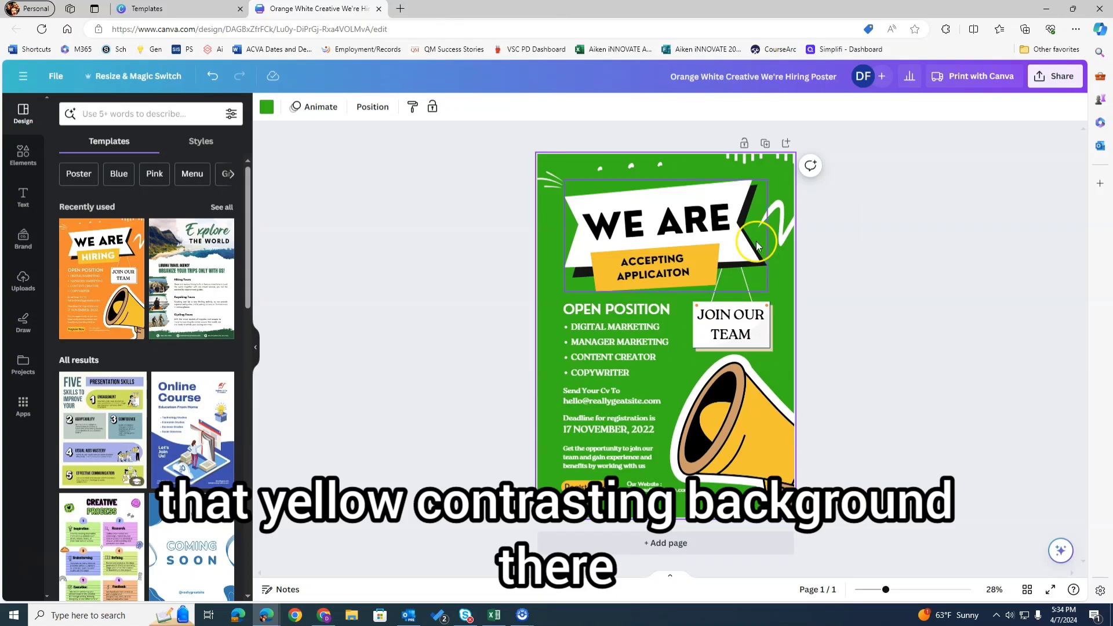
click(674, 261)
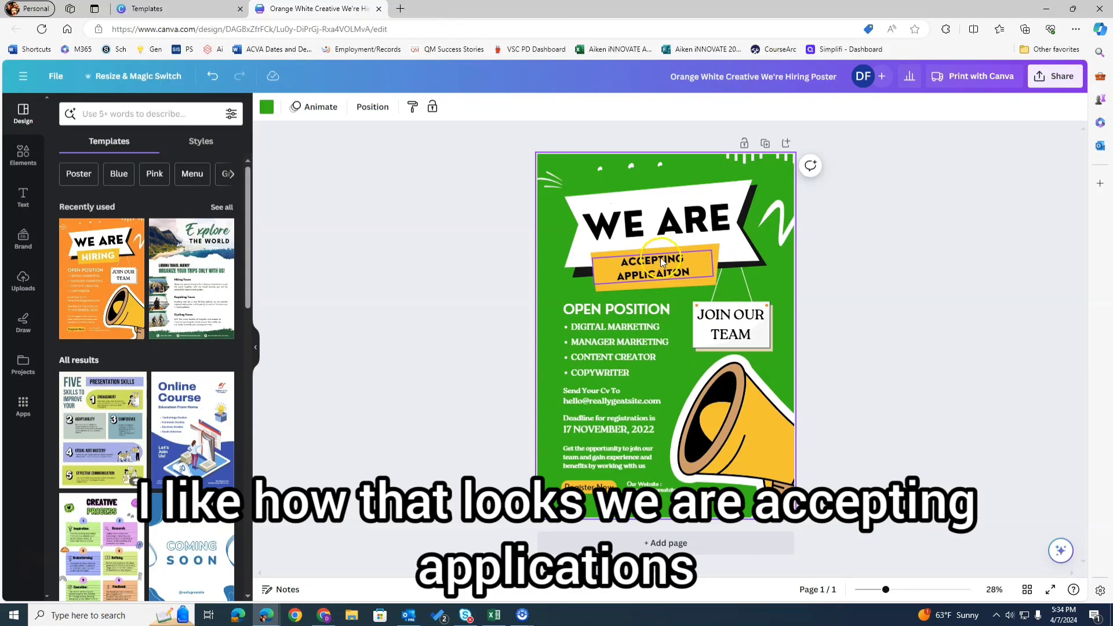
- Replace the OPEN POSITION heading with TO APPLY:
double_click(630, 312)
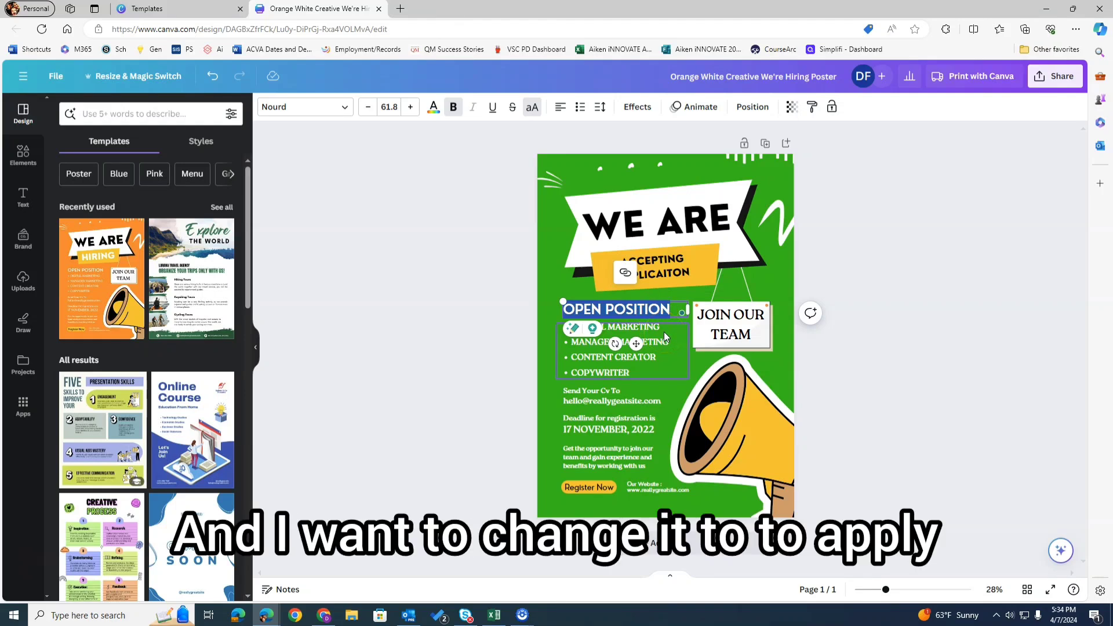
text(TO APPL)
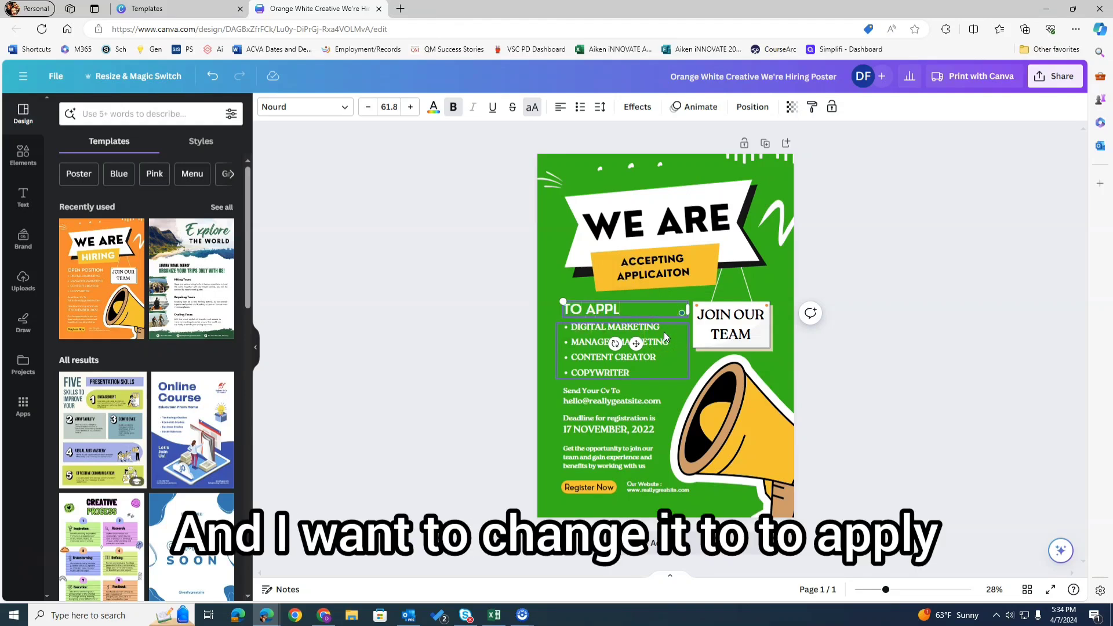
text(Y:)
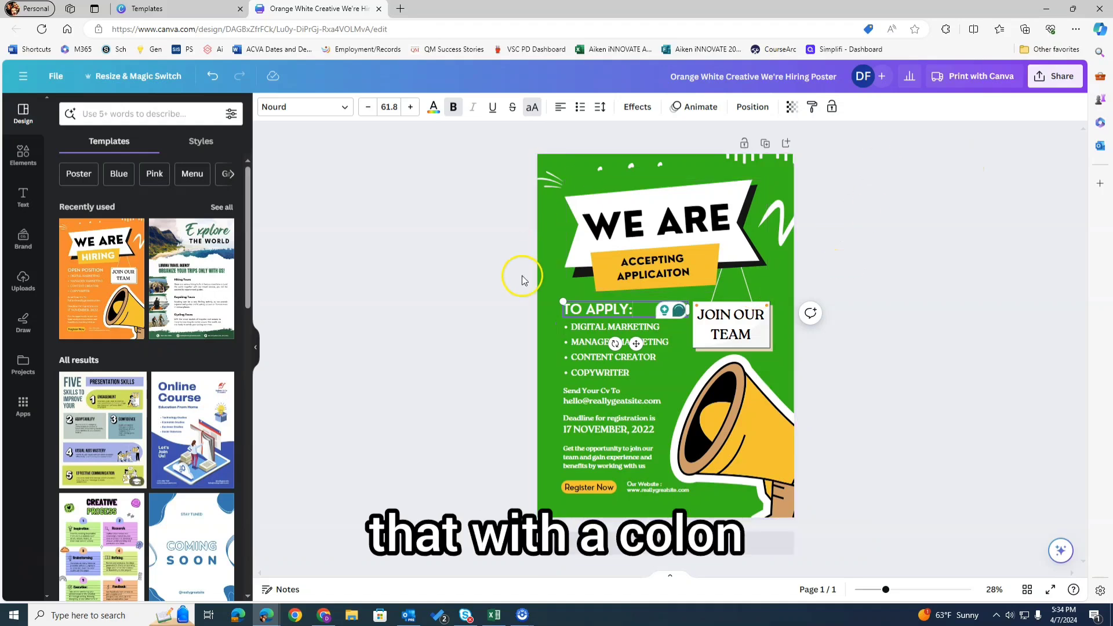
- Underline the TO APPLY: heading to make it stand out
click(585, 327)
click(588, 308)
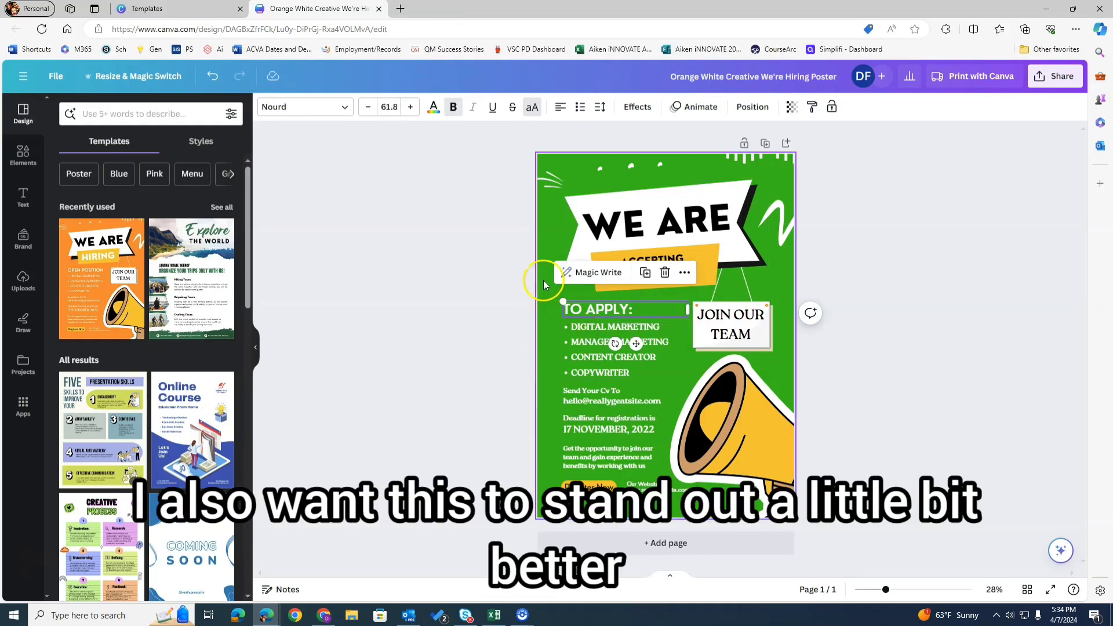
click(547, 281)
click(575, 308)
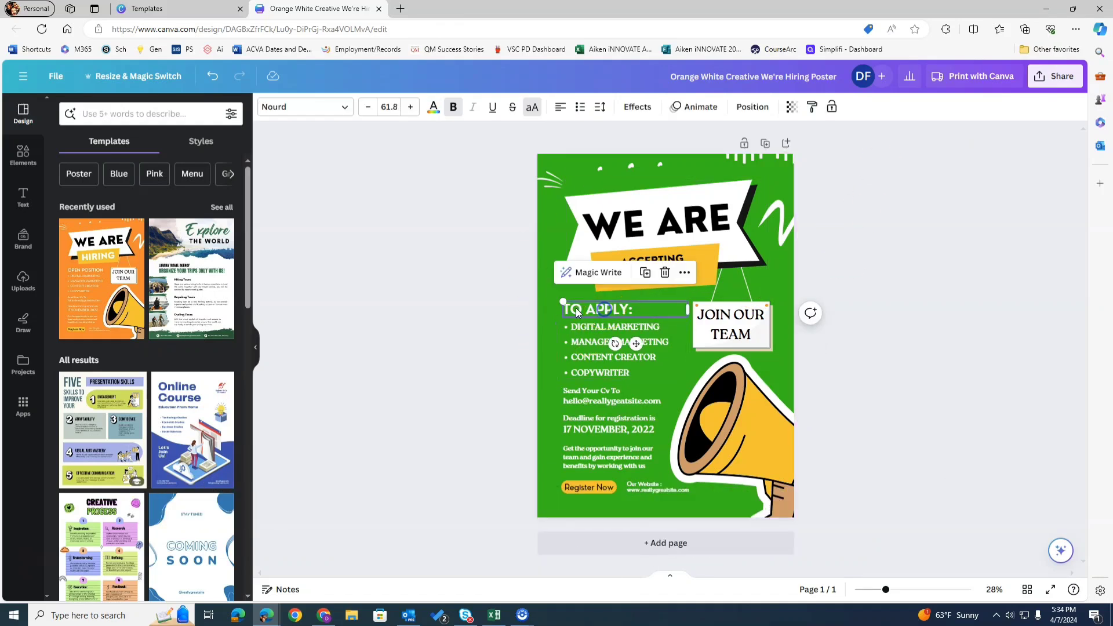
click(492, 106)
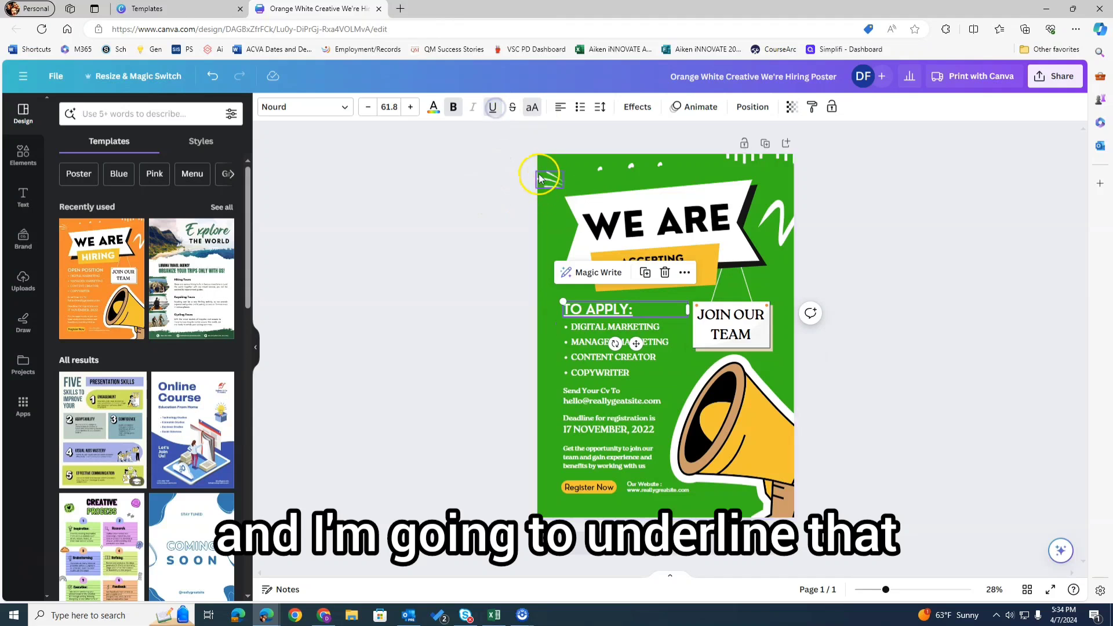
click(554, 210)
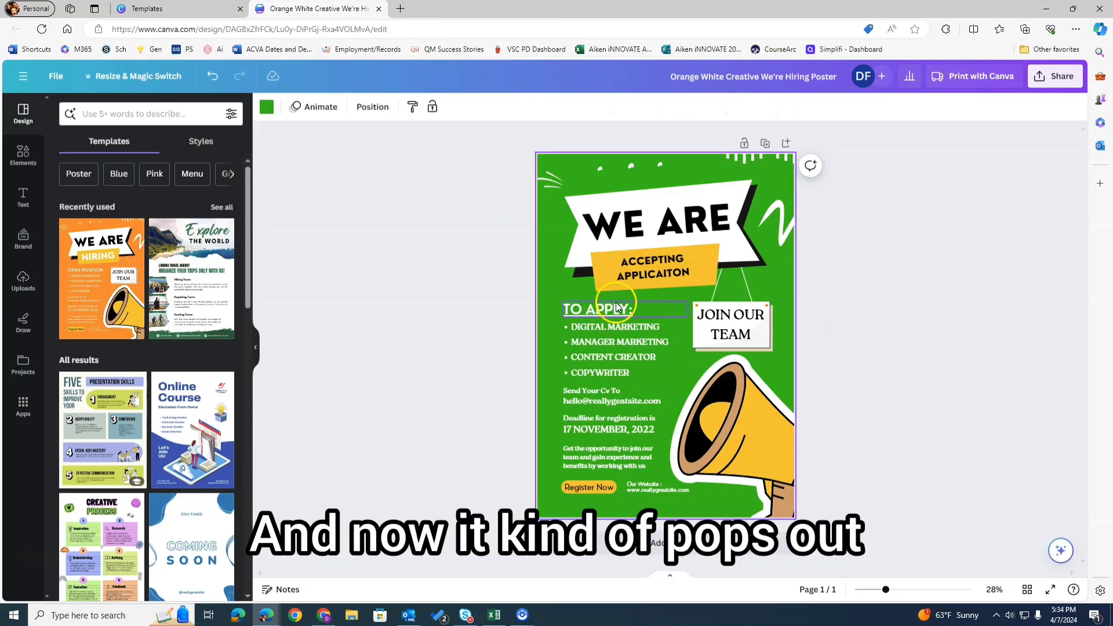
- Replace the bulleted list of job positions with the single bullet "Make an appointment with your counselor"
click(600, 333)
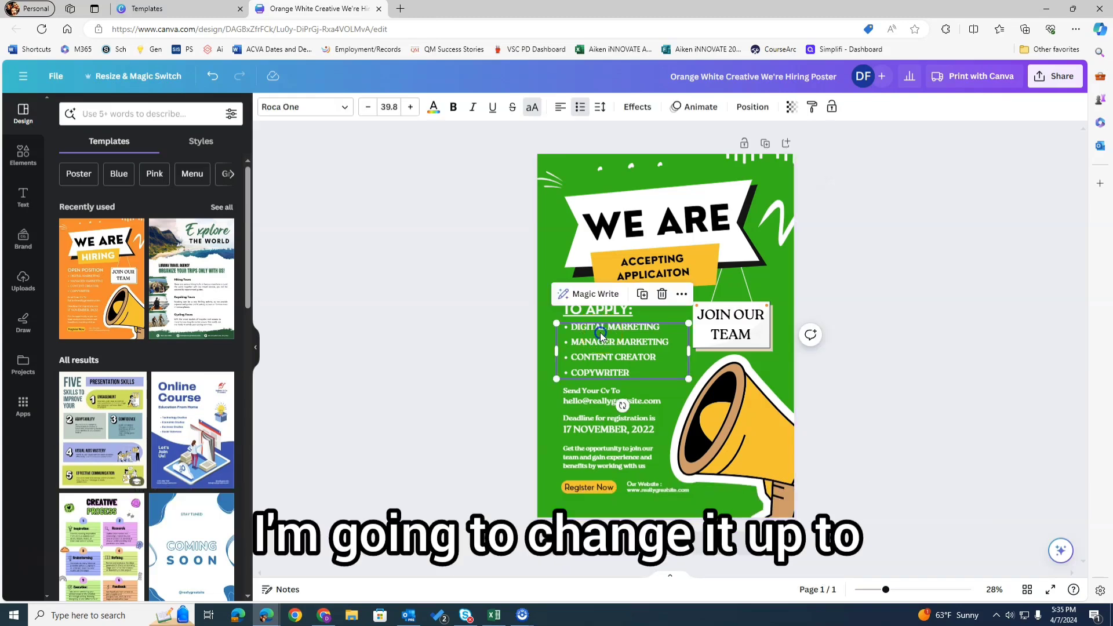
click(601, 333)
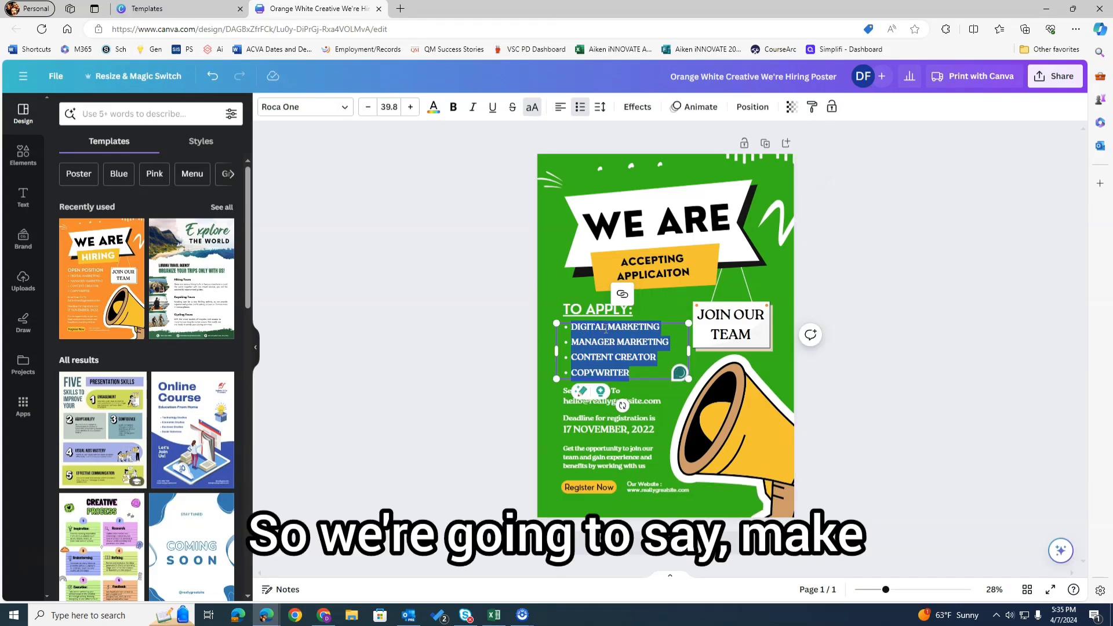
text(make)
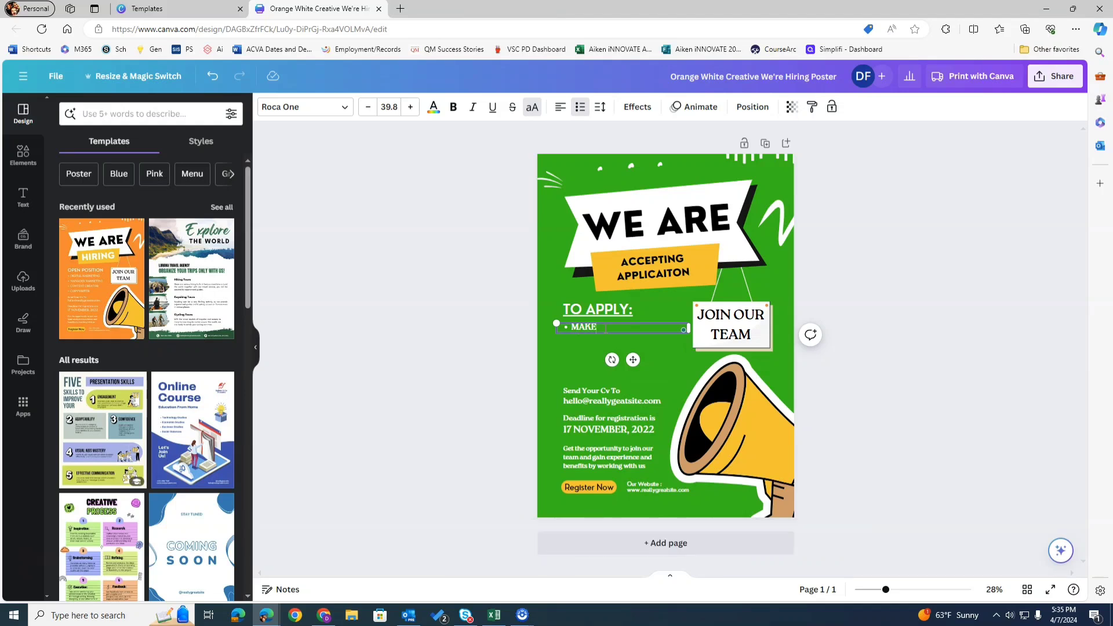
text( an appointment with your couns)
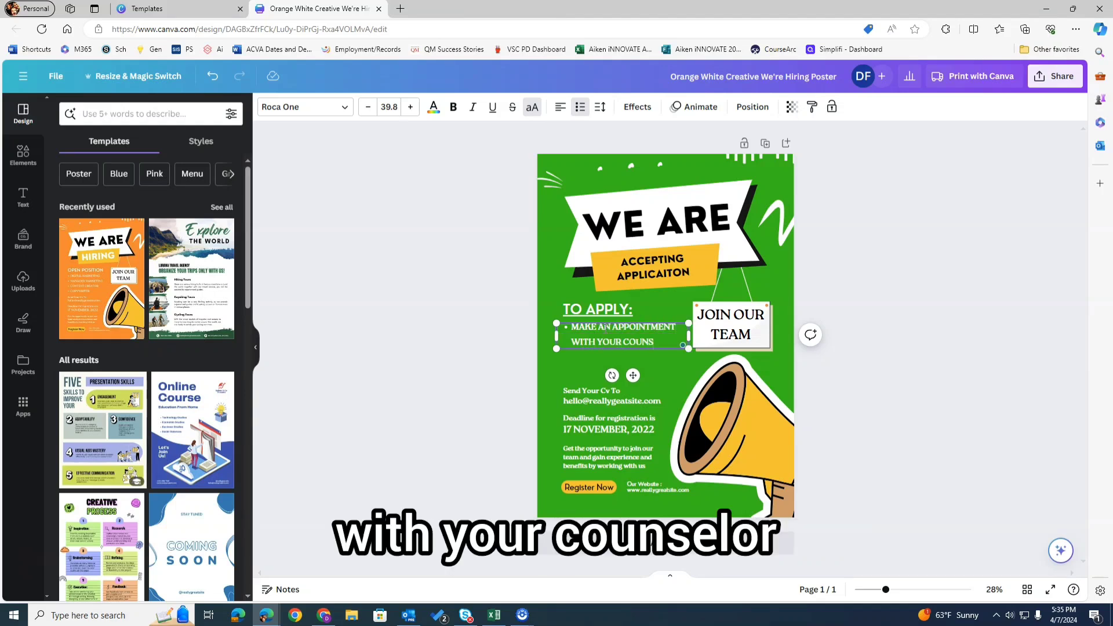
text(elor)
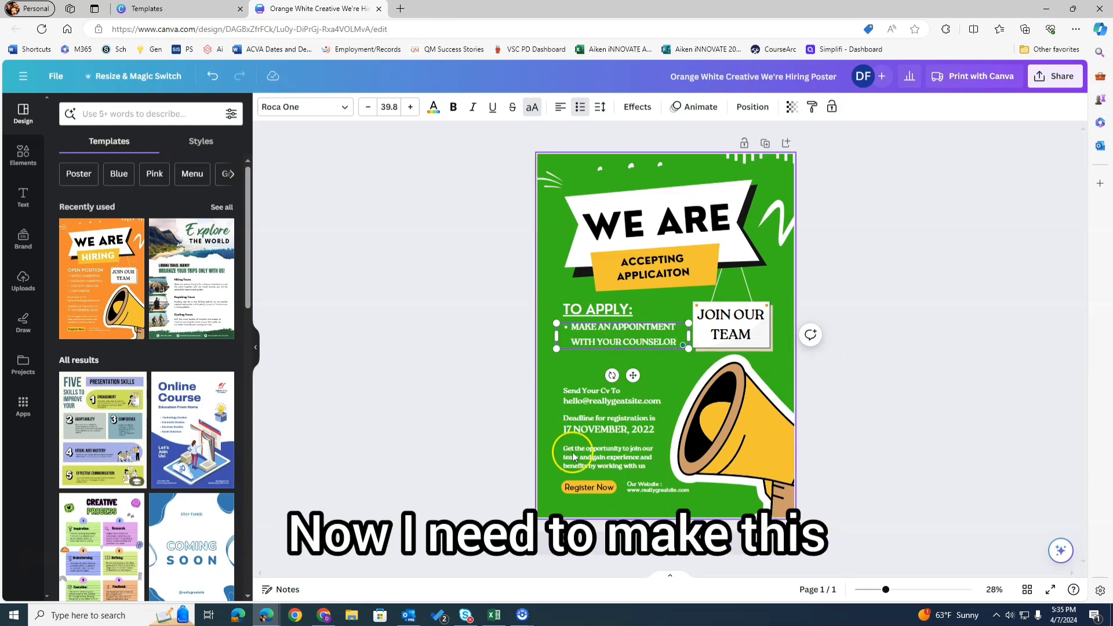
- Turn off the all-uppercase formatting on the counselor appointment bullet
click(553, 366)
click(596, 329)
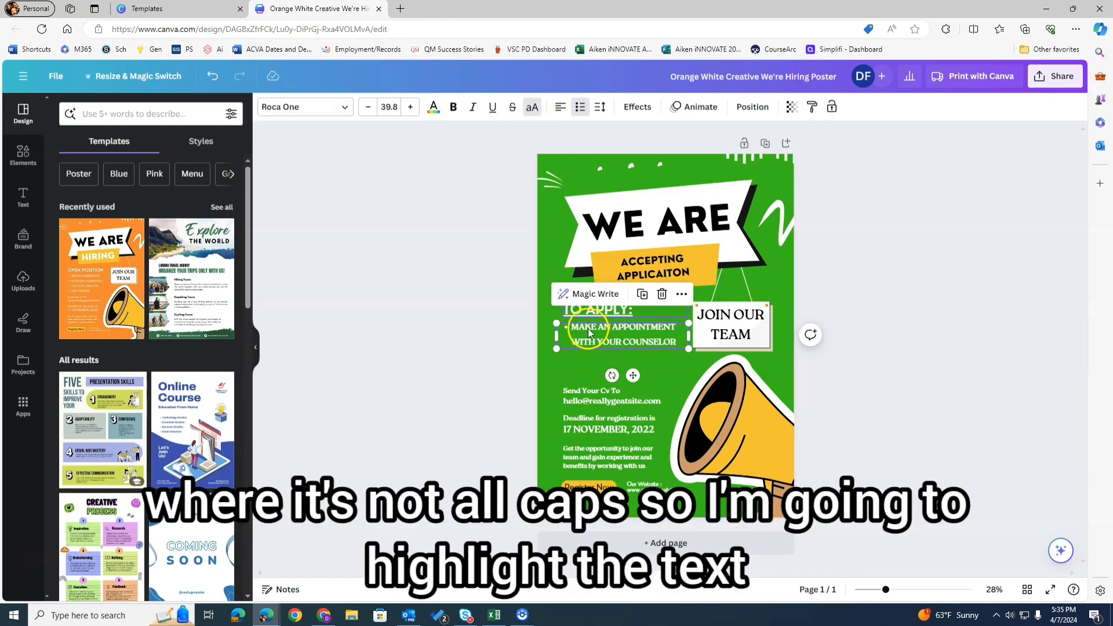
click(531, 107)
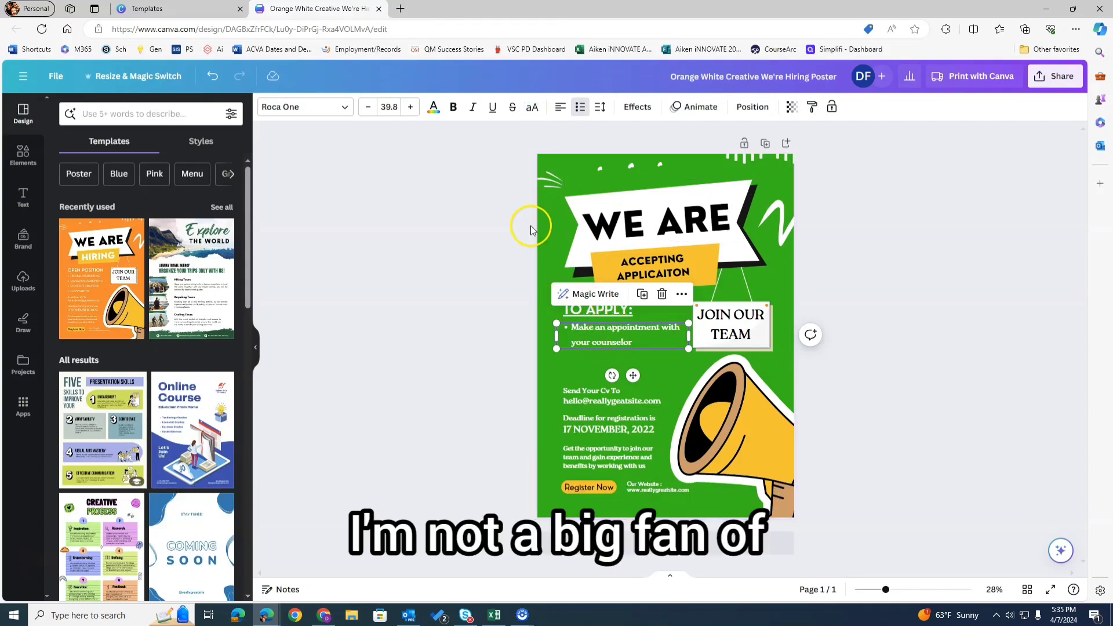
- Change the font of the counselor appointment bullet to Kite One and place the cursor in its text
click(346, 110)
scroll(139, 348, down, 1)
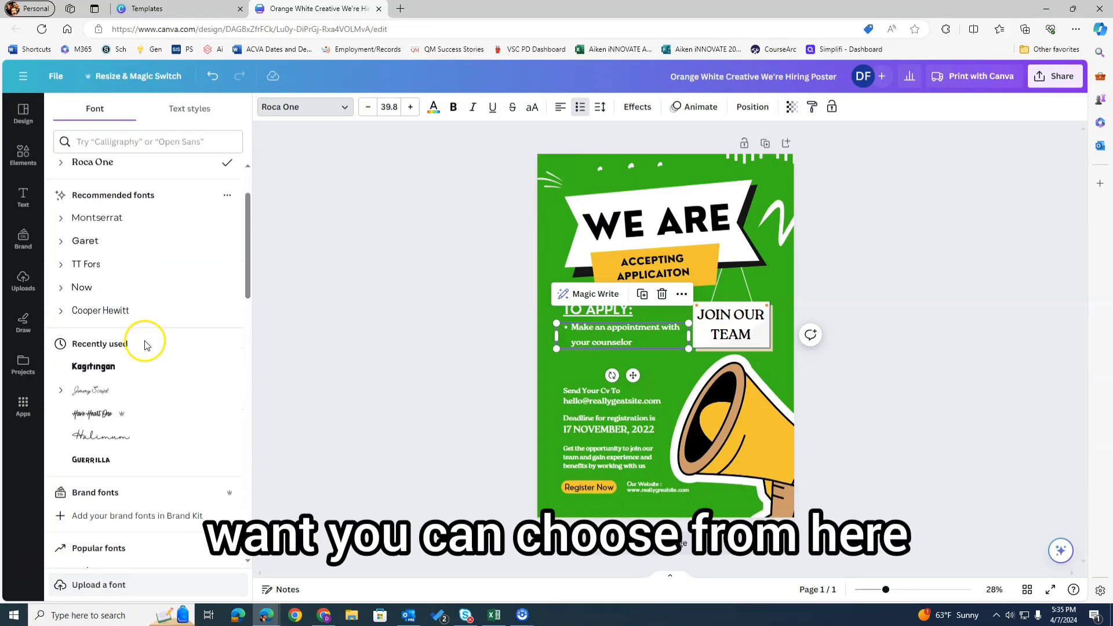
scroll(144, 345, down, 20)
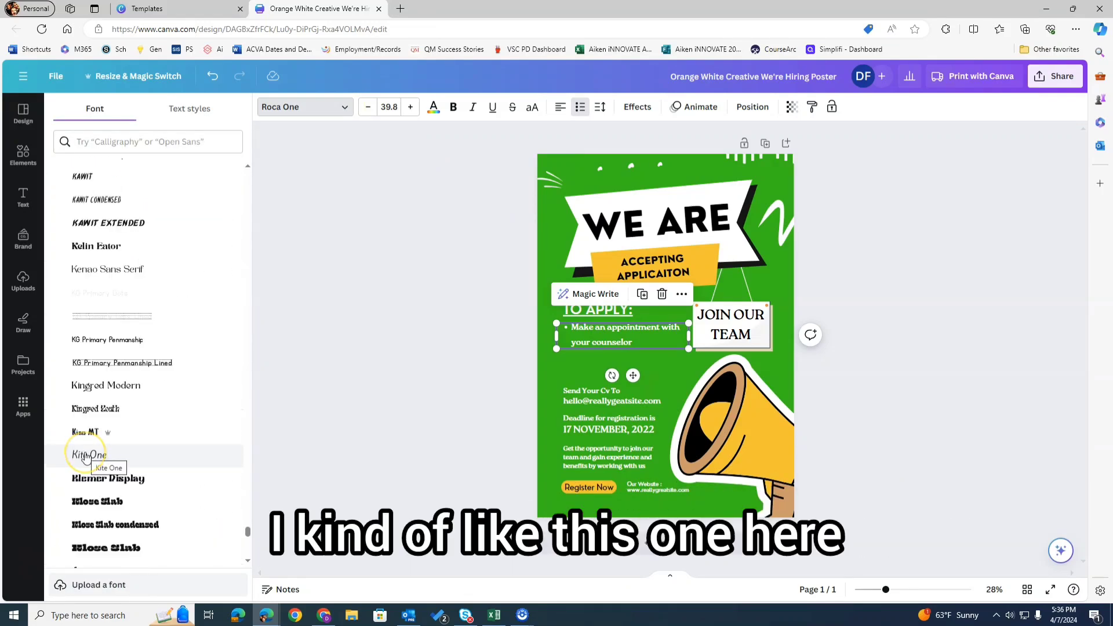
click(87, 455)
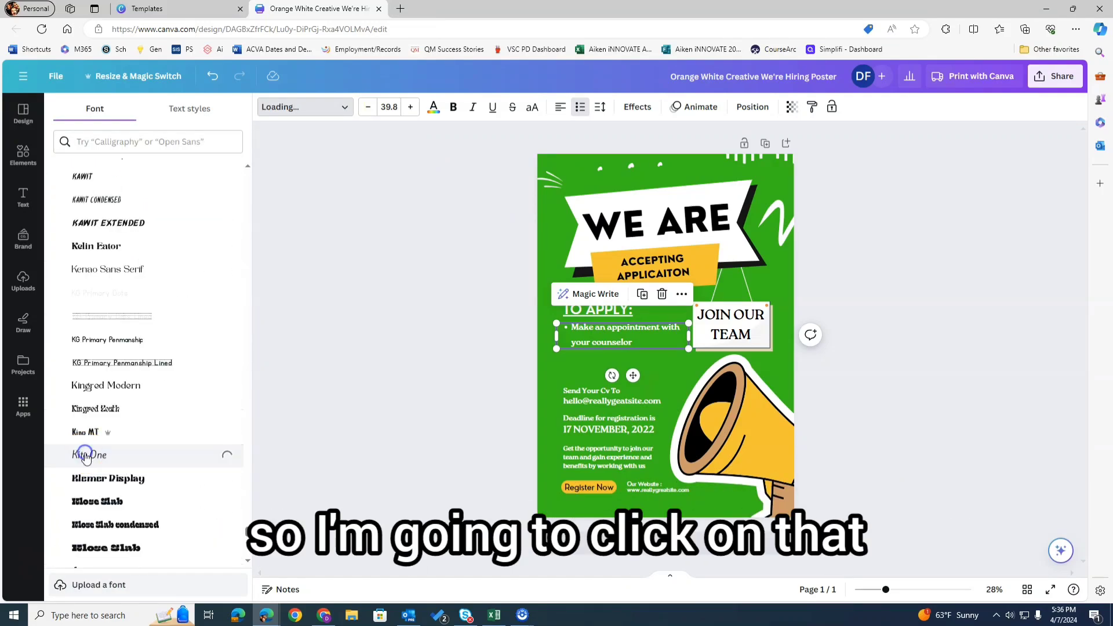
click(621, 343)
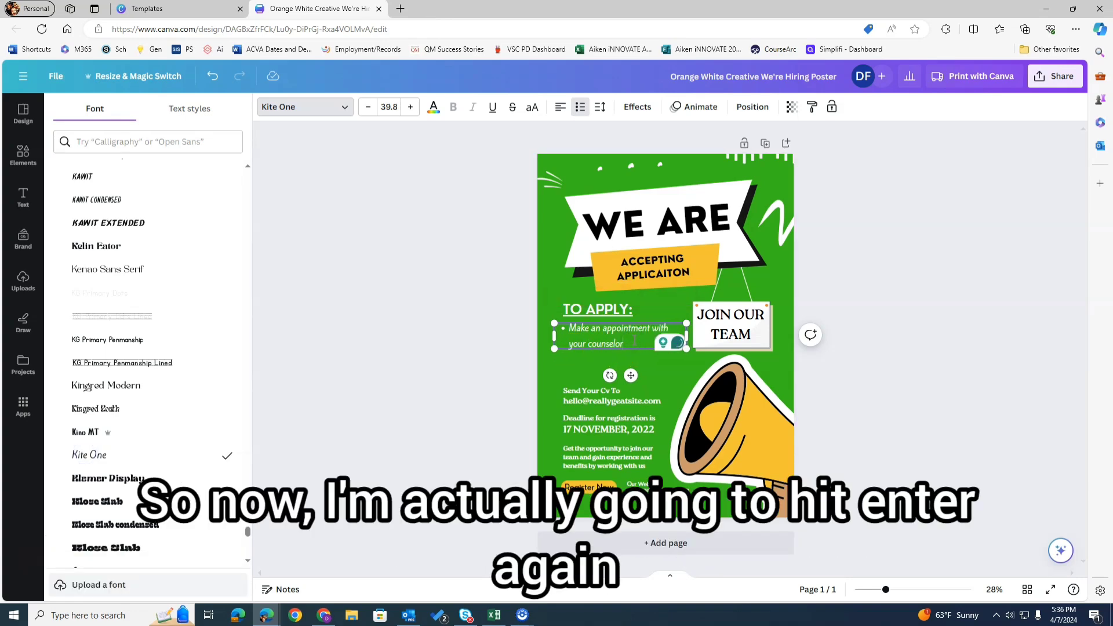
- Add two more bullets to the list: "Complete the Aiken iNNOVATE Request Form." and "Complete the Aiken iNNOVATE Application."
key(Return)
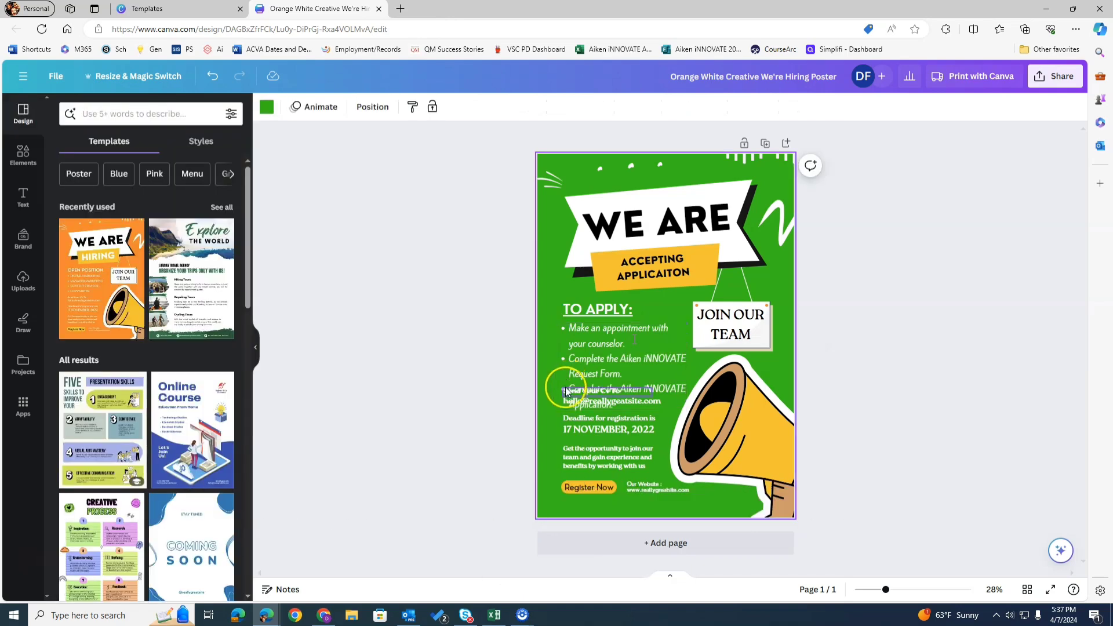
- Delete the "Send Your Cv To" line and the placeholder e-mail line overlapping the bulleted list
click(572, 393)
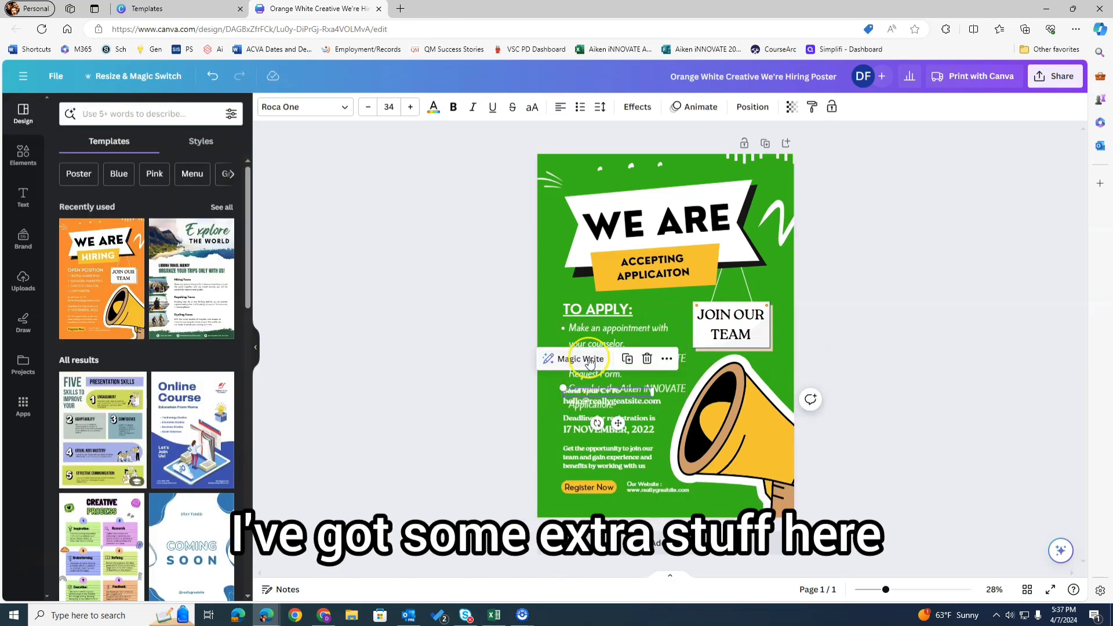
click(555, 379)
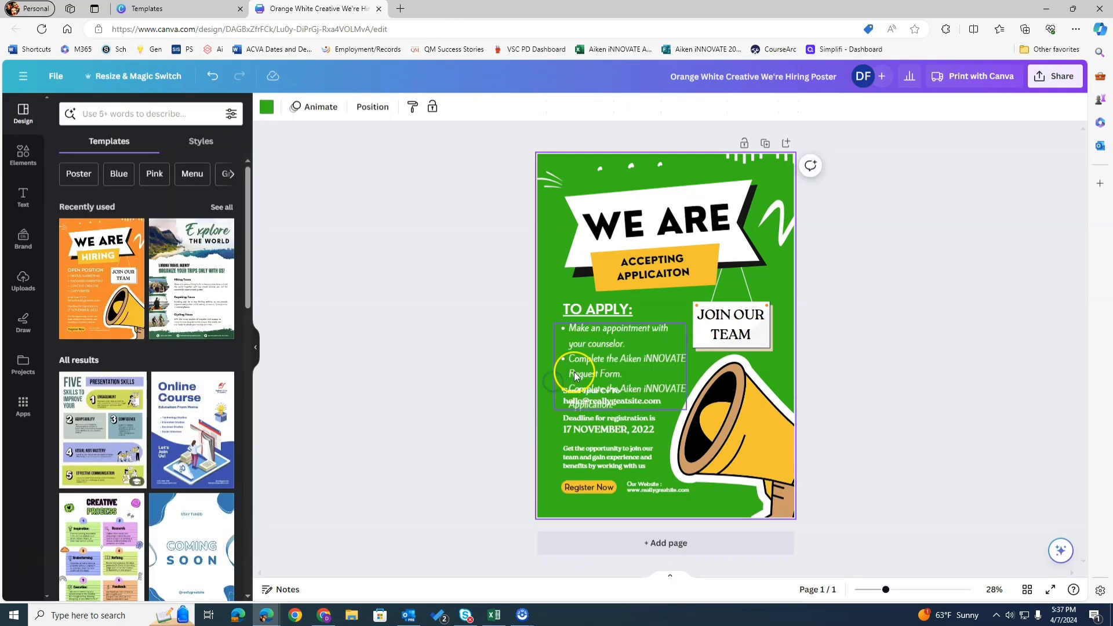
click(566, 391)
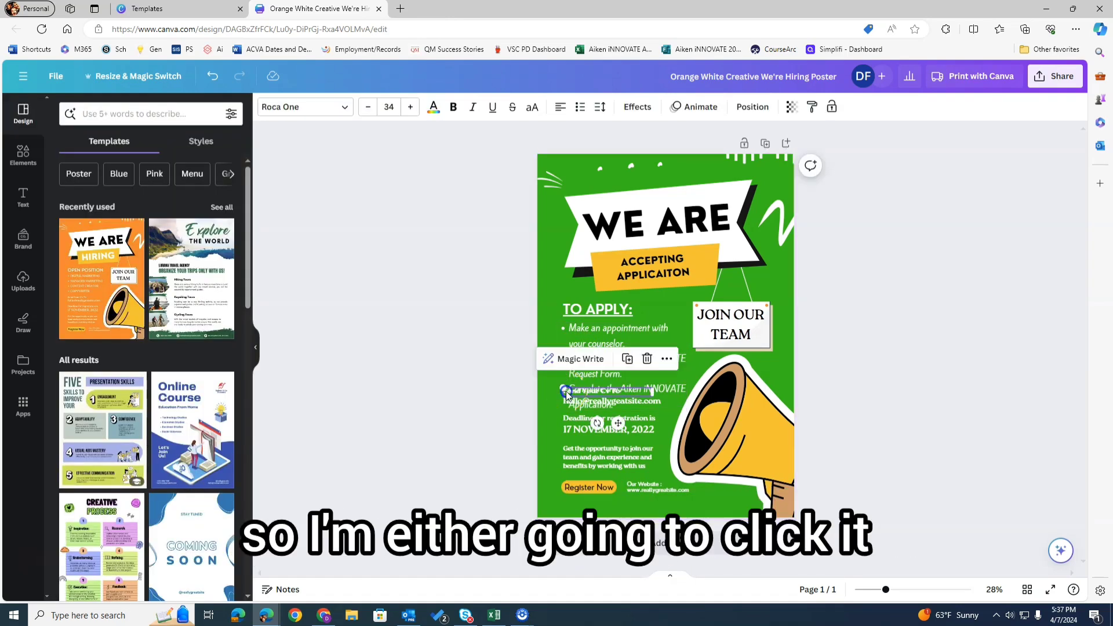
click(648, 359)
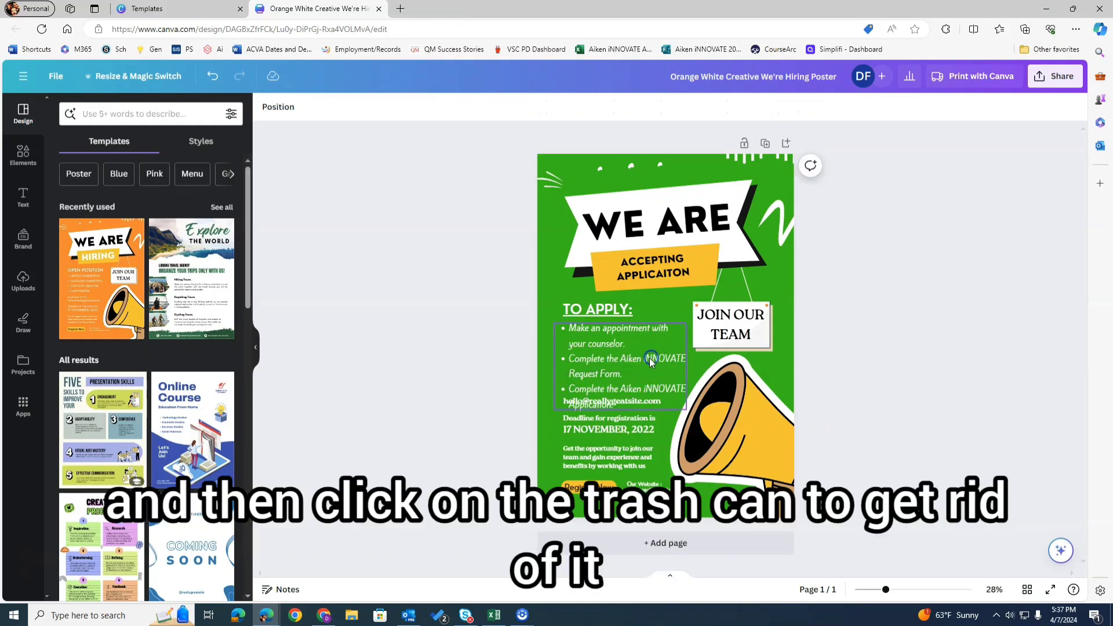
click(574, 404)
key(Delete)
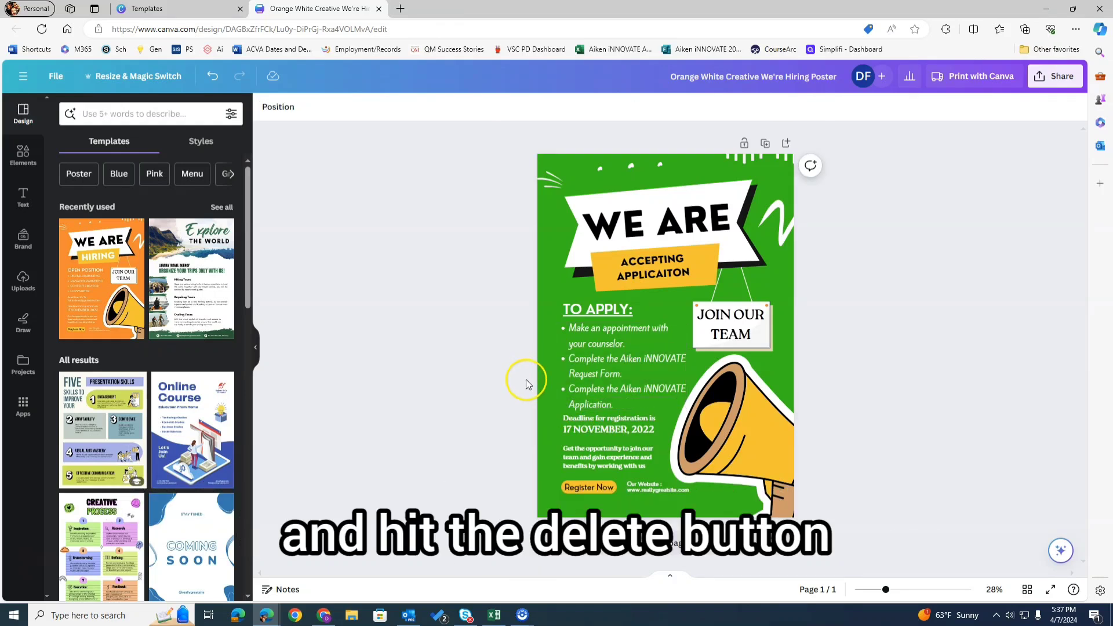
- Delete the registration deadline label, its date, the "Get the opportunity to join our team" paragraph and the "Our Website" text
click(576, 416)
key(Delete)
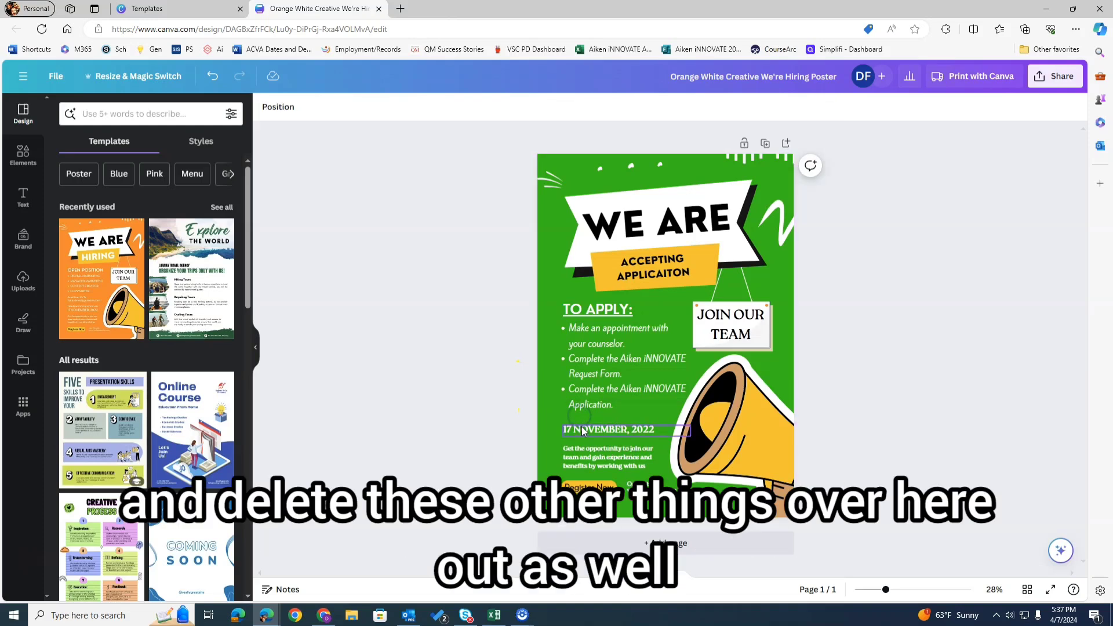
click(582, 430)
key(Delete)
click(582, 448)
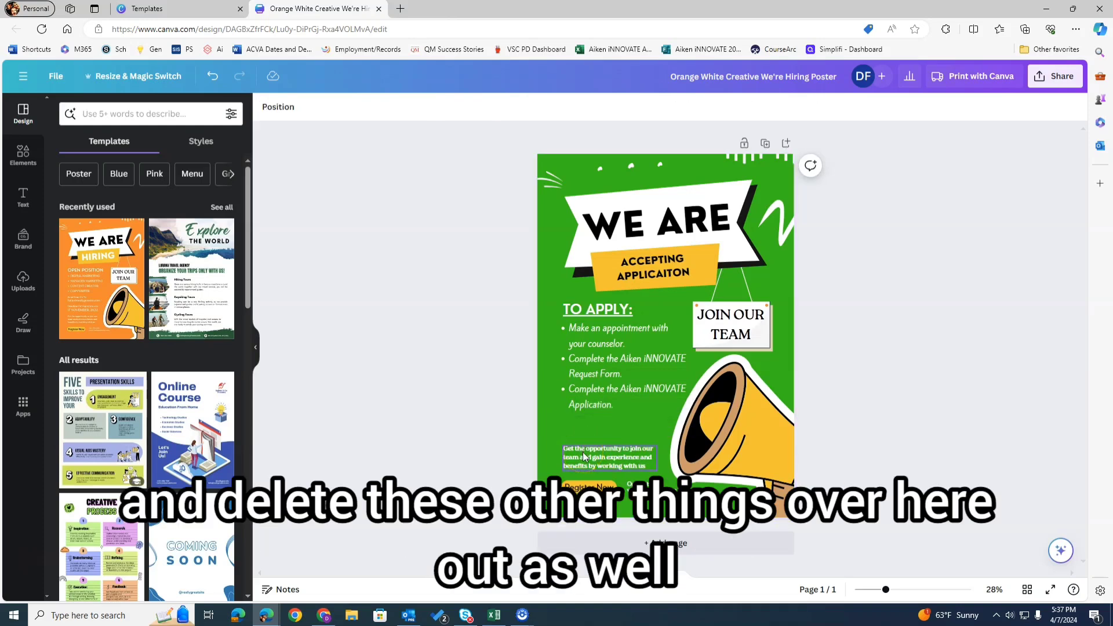
key(Delete)
click(596, 487)
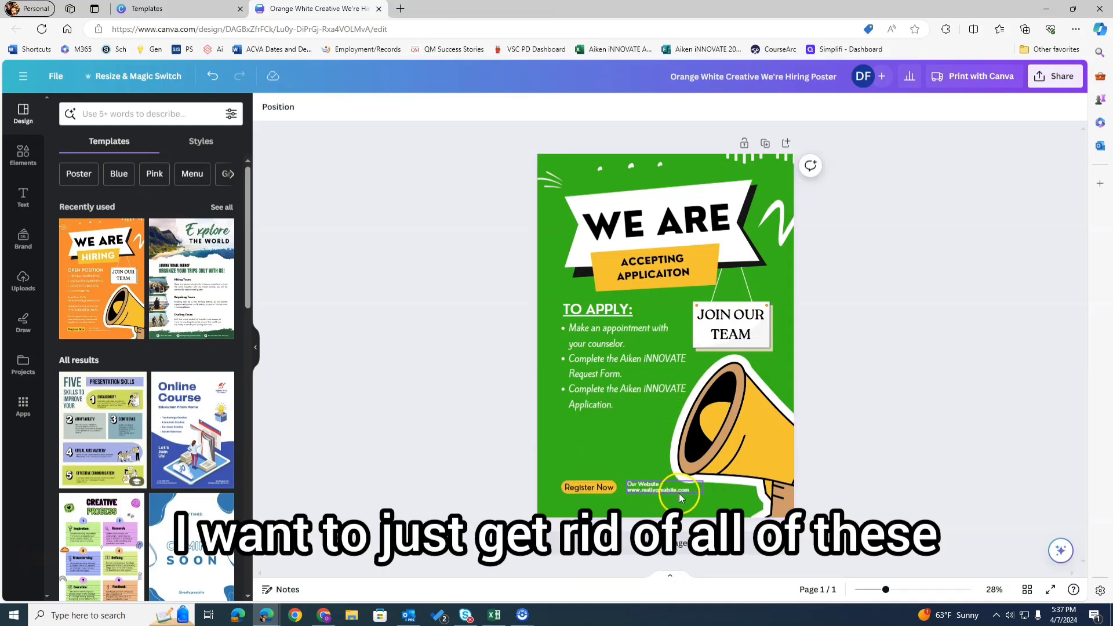
key(Delete)
- Replace the "Register Now" label text with "Apply Now"
click(596, 485)
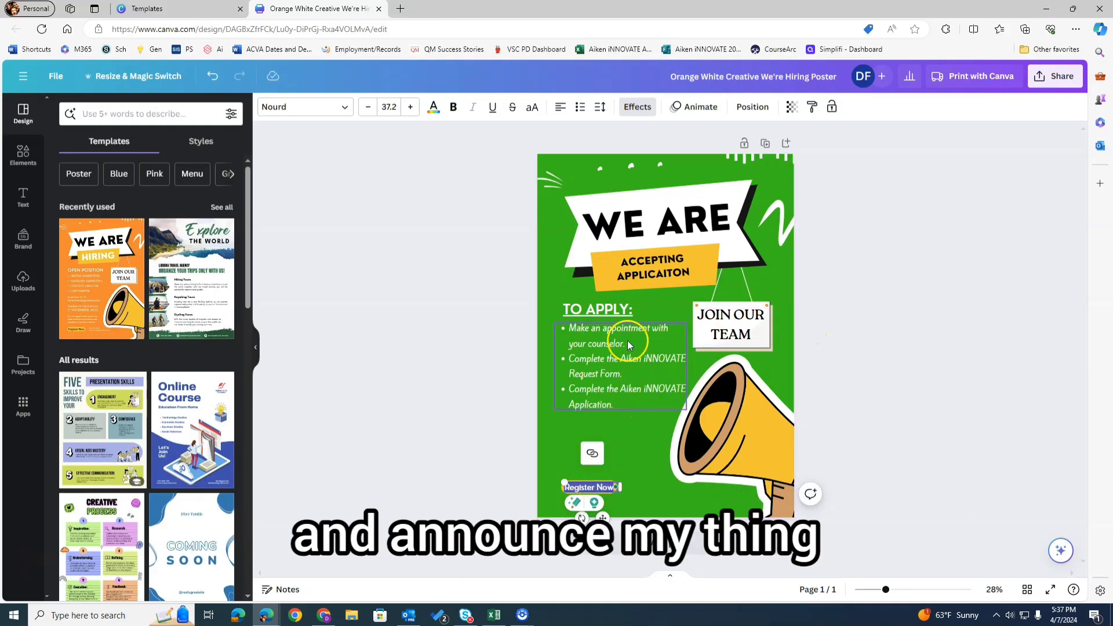
text(A)
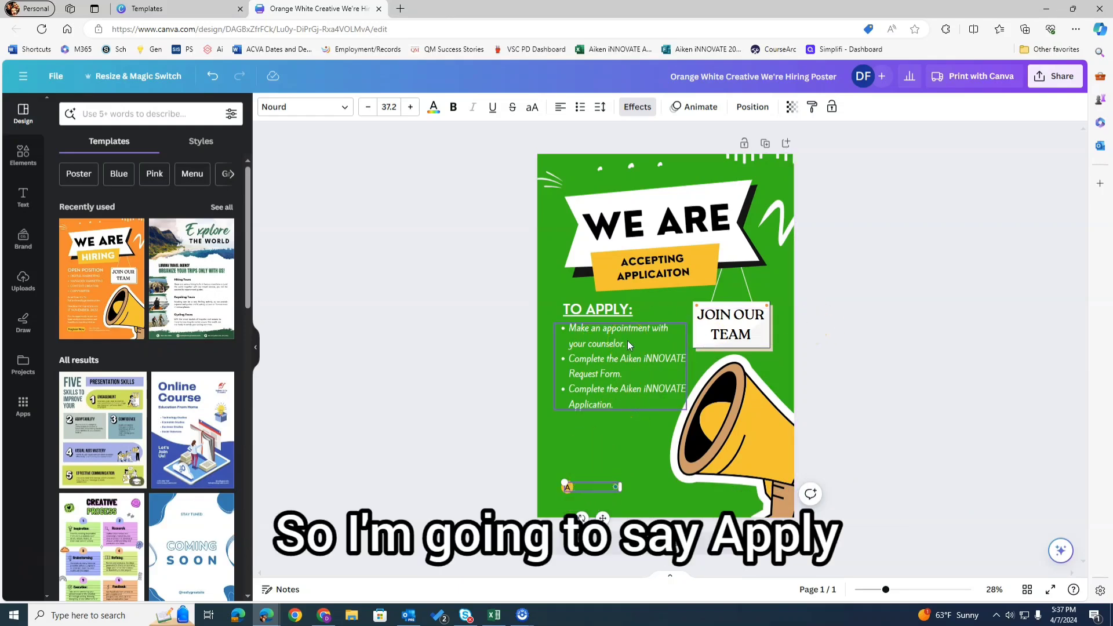
text(pply Now)
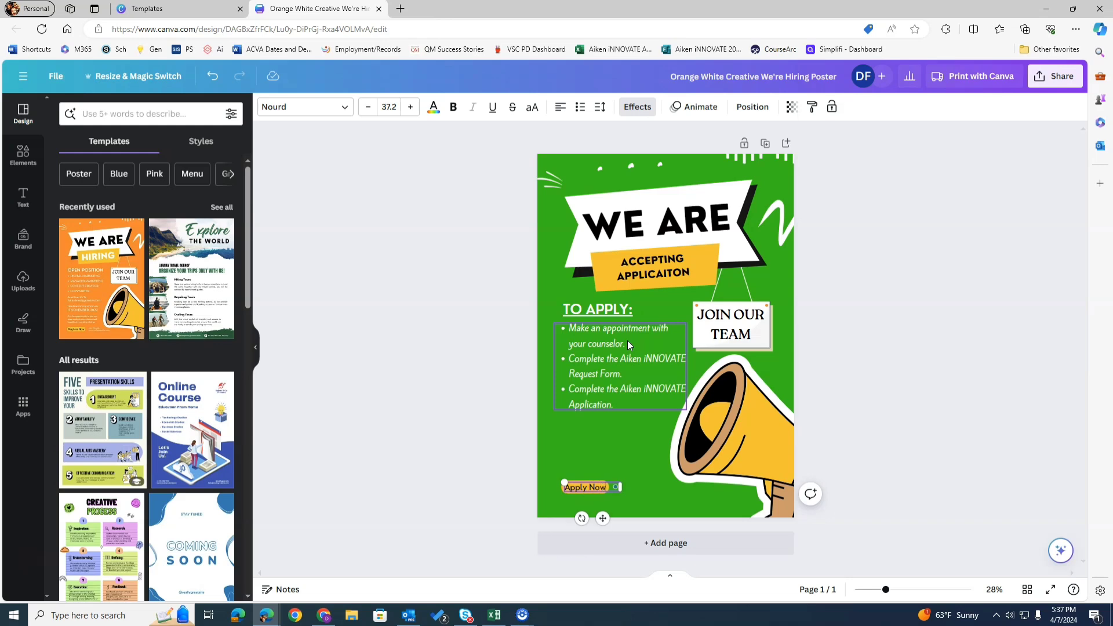
click(819, 460)
click(686, 480)
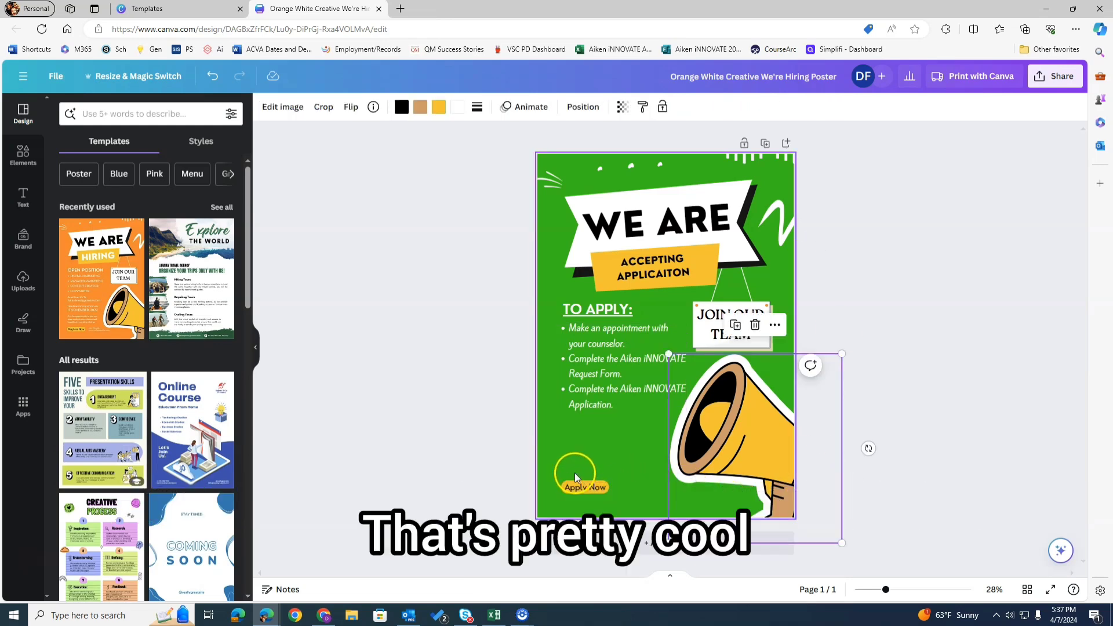
- Set the Apply Now label in all uppercase, then move it beside the megaphone near the poster's lower edge and enlarge it slightly
click(587, 488)
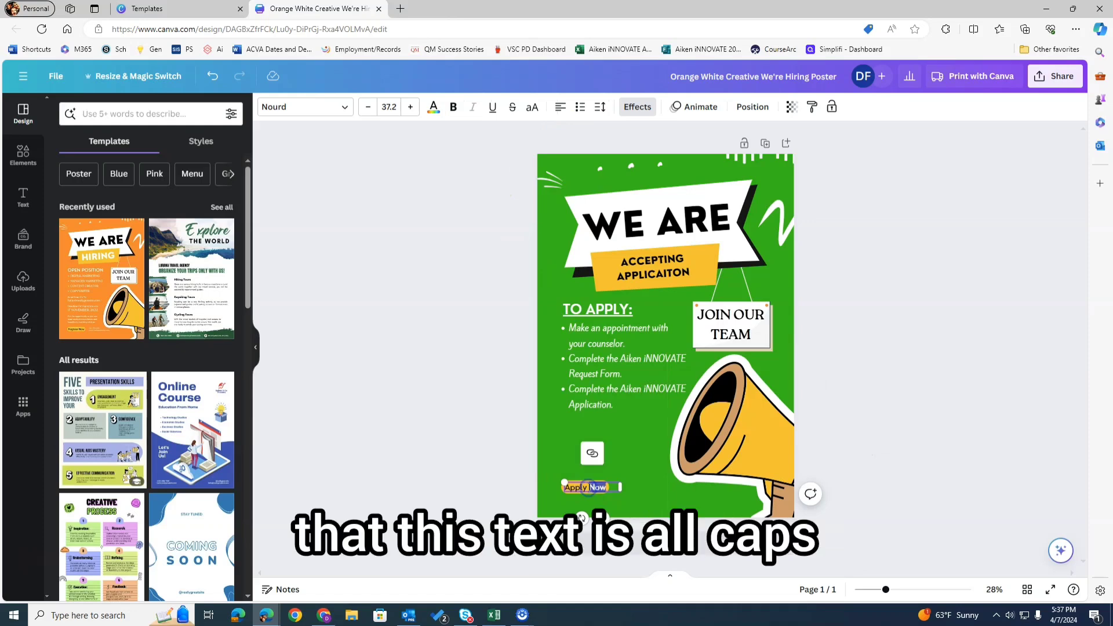
double_click(586, 488)
click(530, 108)
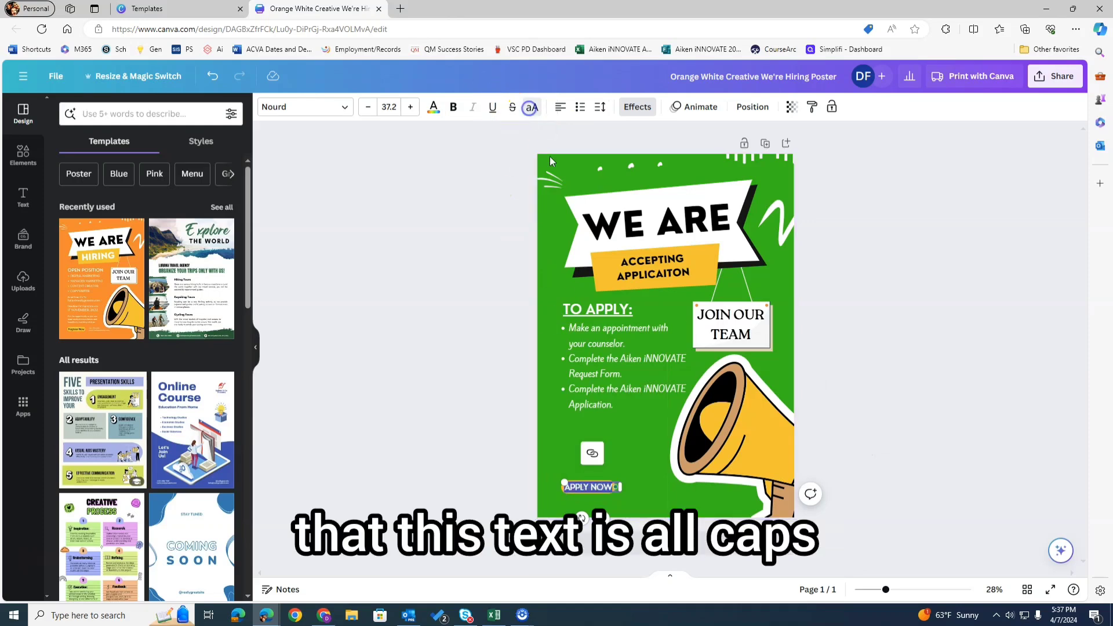
click(638, 486)
click(604, 489)
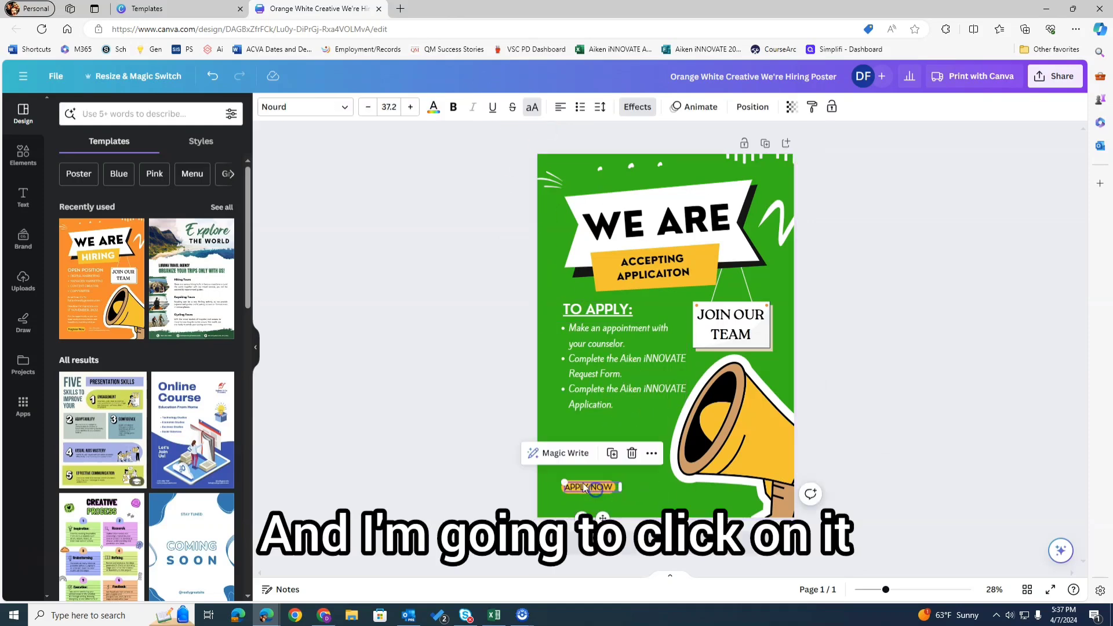
drag(560, 480, 675, 497)
click(642, 448)
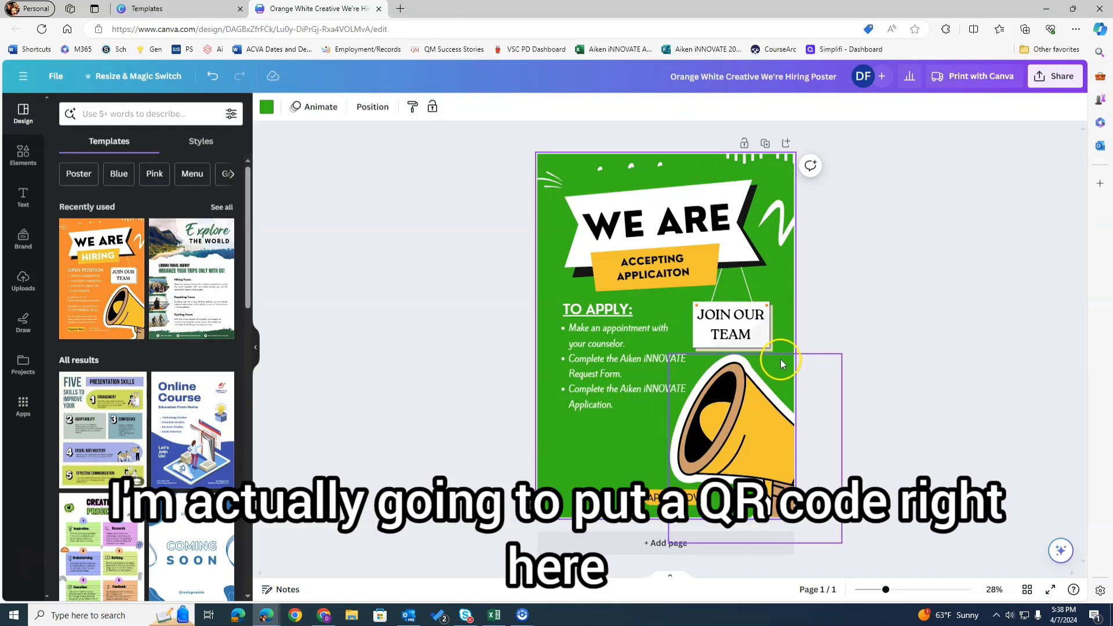
- Shrink the megaphone image toward the poster's lower right corner to free space below the JOIN OUR TEAM sign
click(753, 380)
drag(669, 354, 719, 400)
click(734, 379)
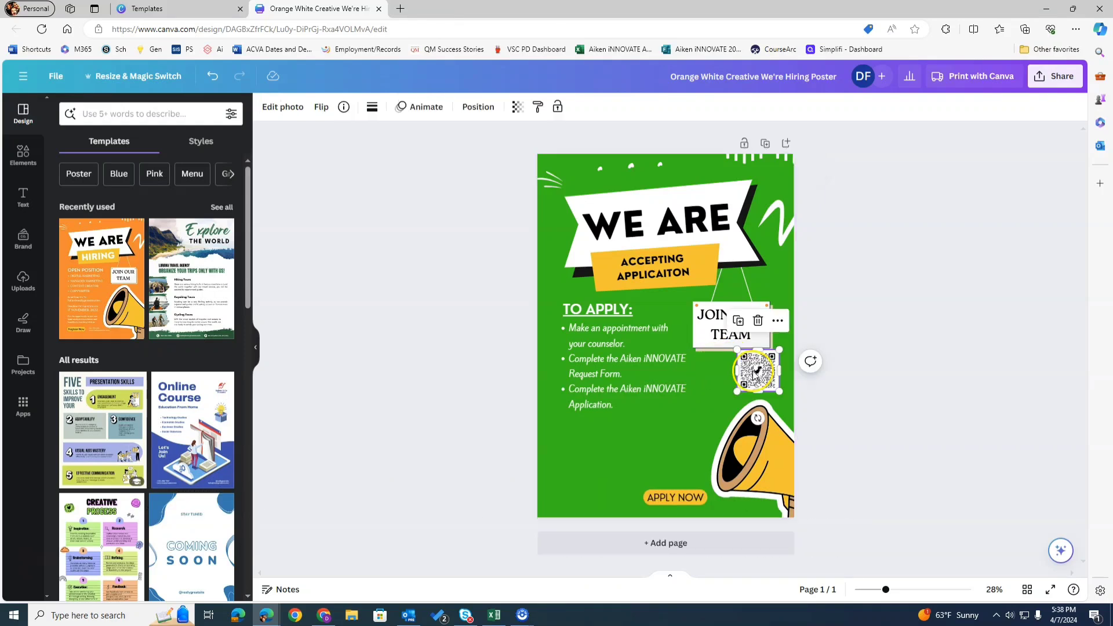
- Position the QR code below the JOIN OUR TEAM sign and shrink the megaphone a little more so the two do not crowd each other
click(725, 367)
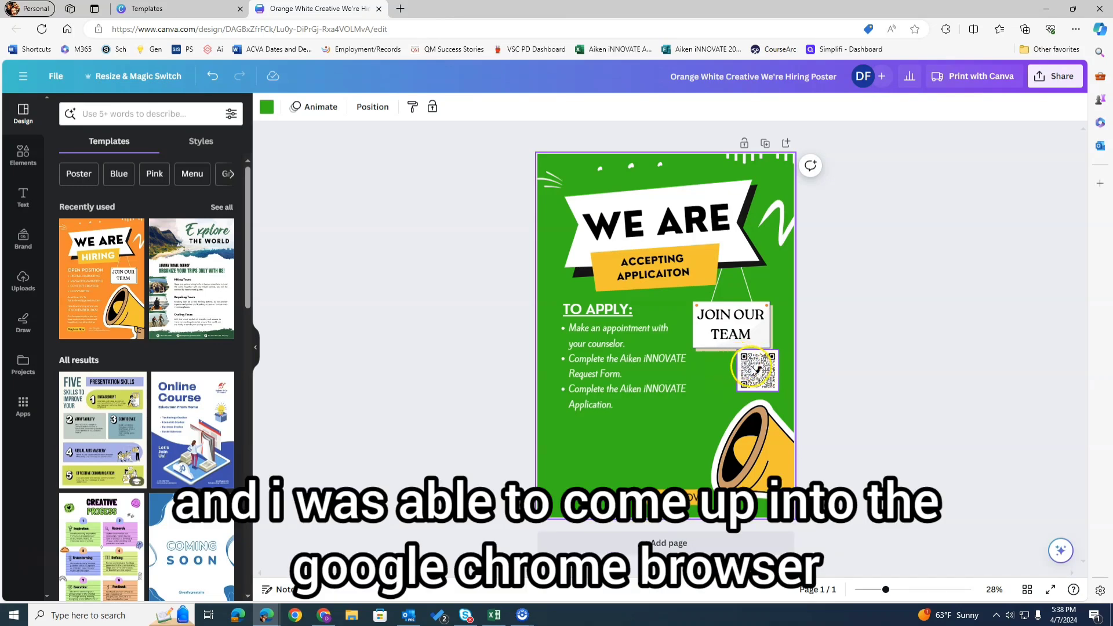
drag(756, 373, 751, 377)
click(741, 375)
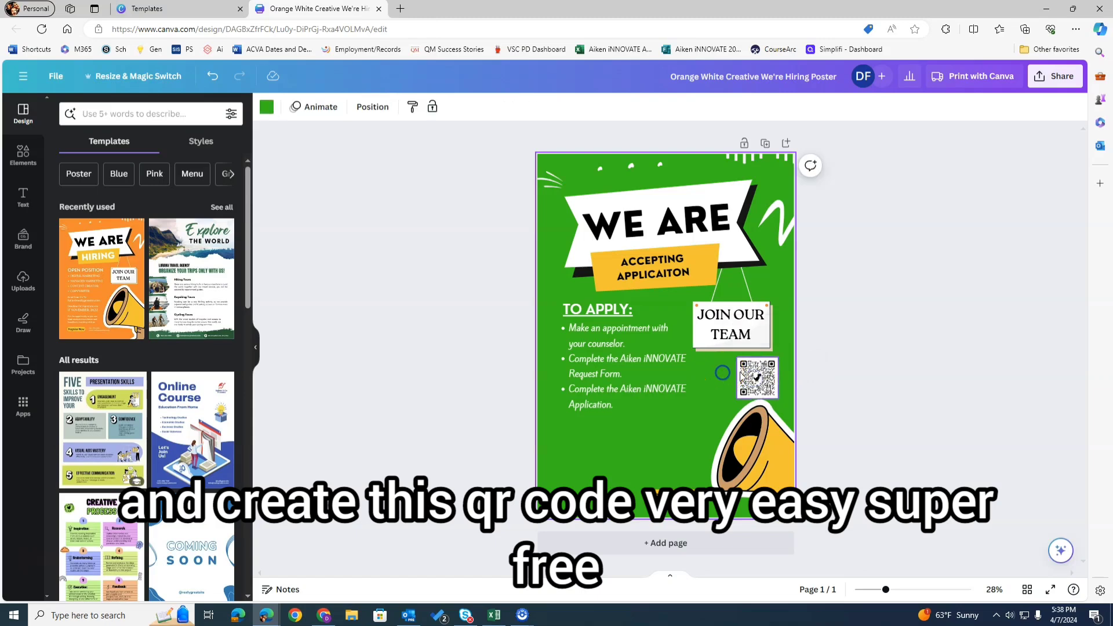
click(750, 374)
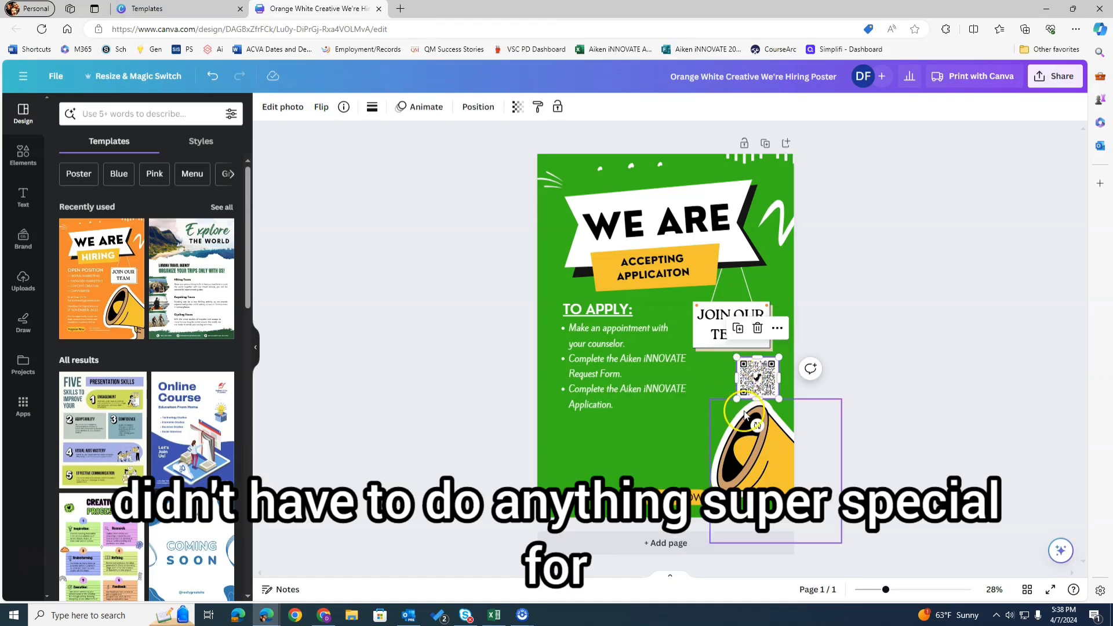
click(739, 427)
drag(711, 399, 752, 377)
click(730, 377)
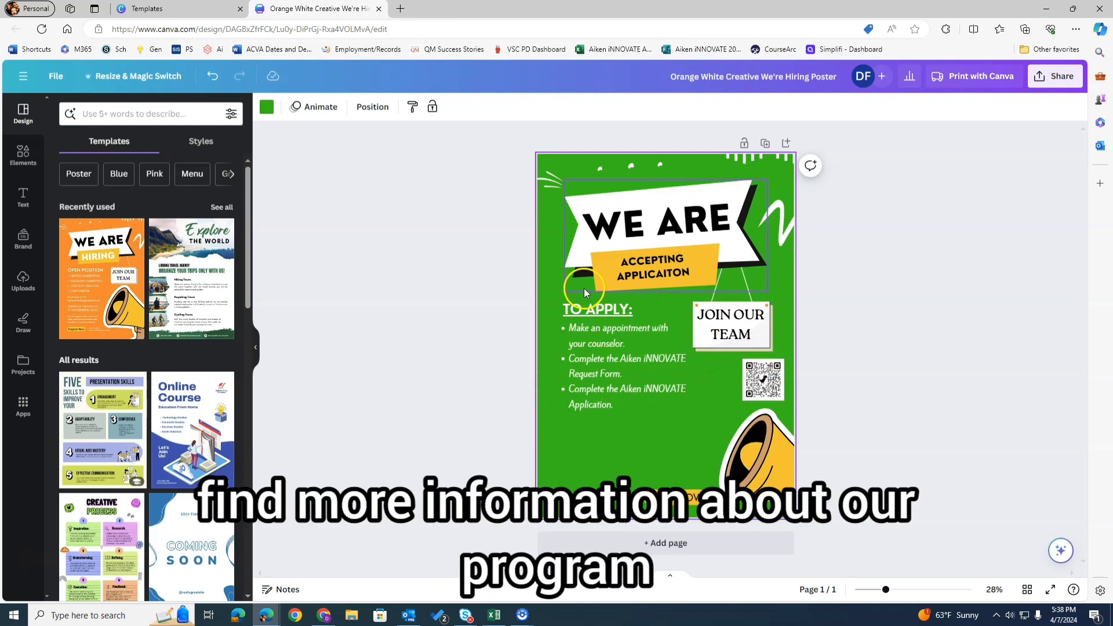
- Search the elements for "arrow" and show all of the graphics results
click(144, 114)
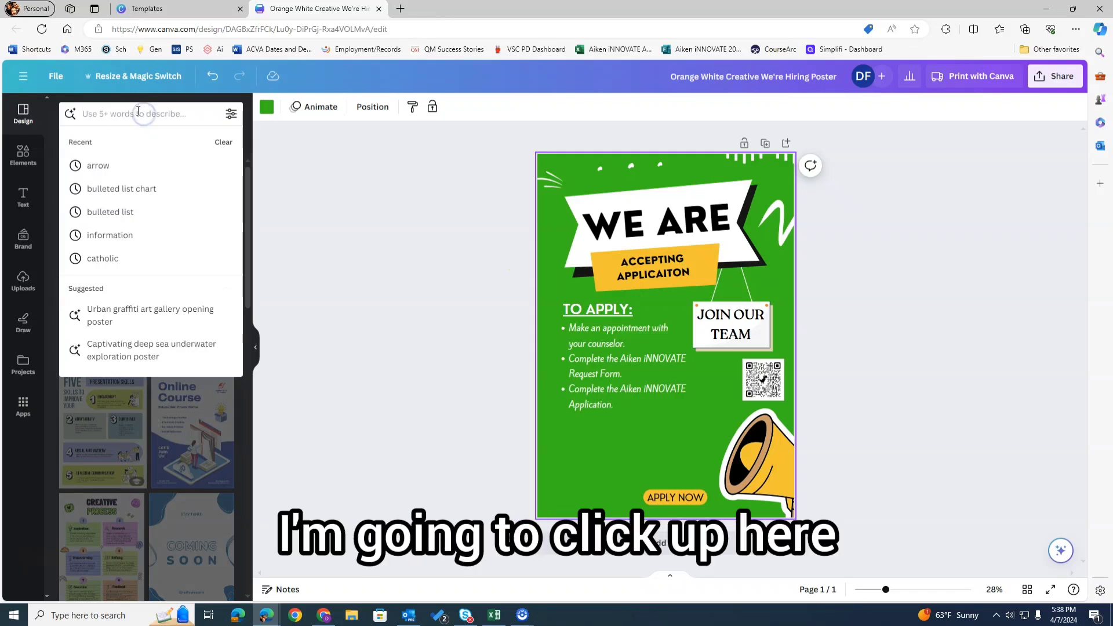
click(22, 154)
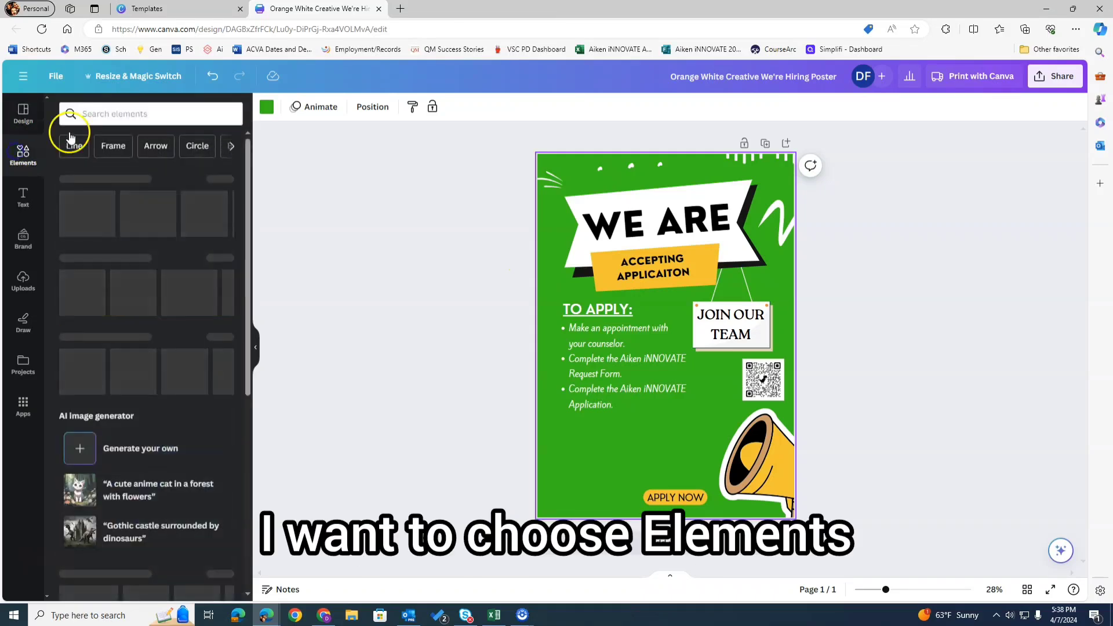
click(87, 114)
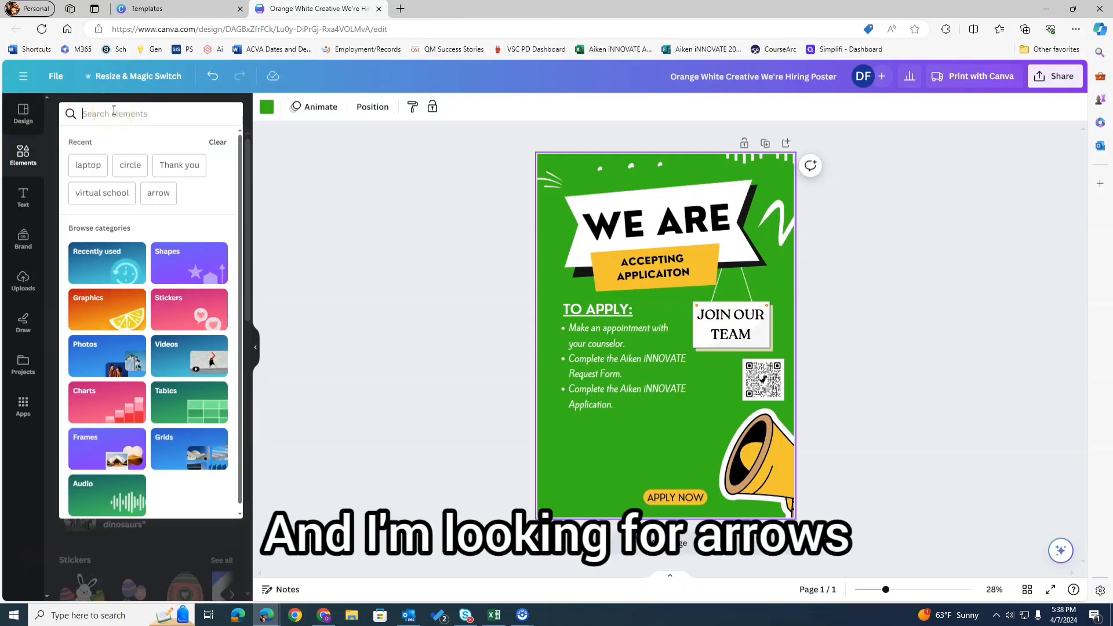
text(arrow)
key(Return)
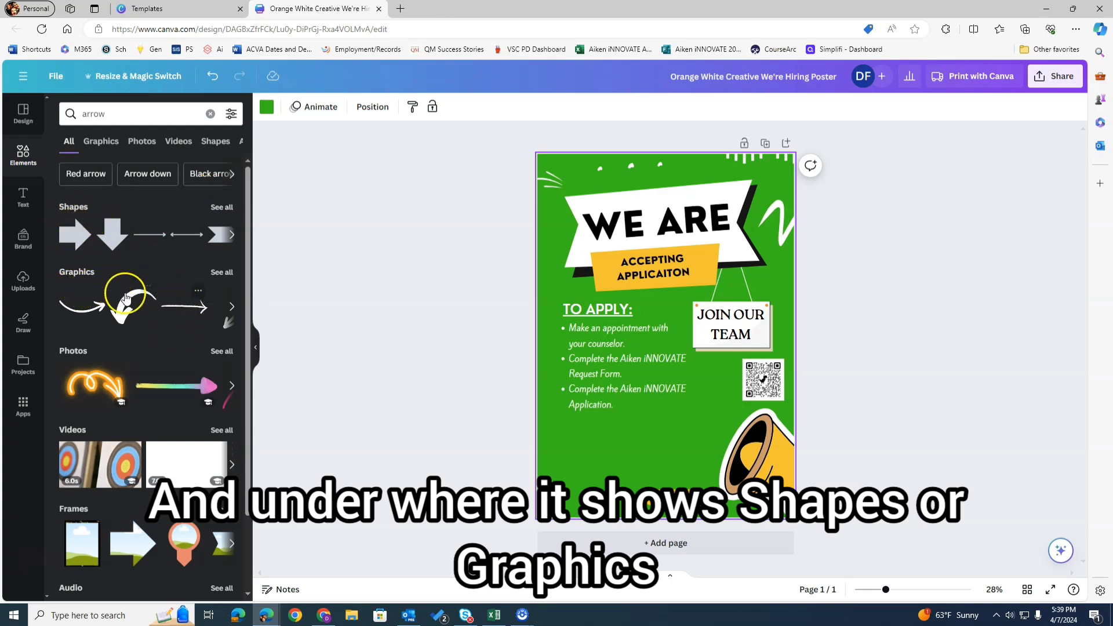
click(221, 273)
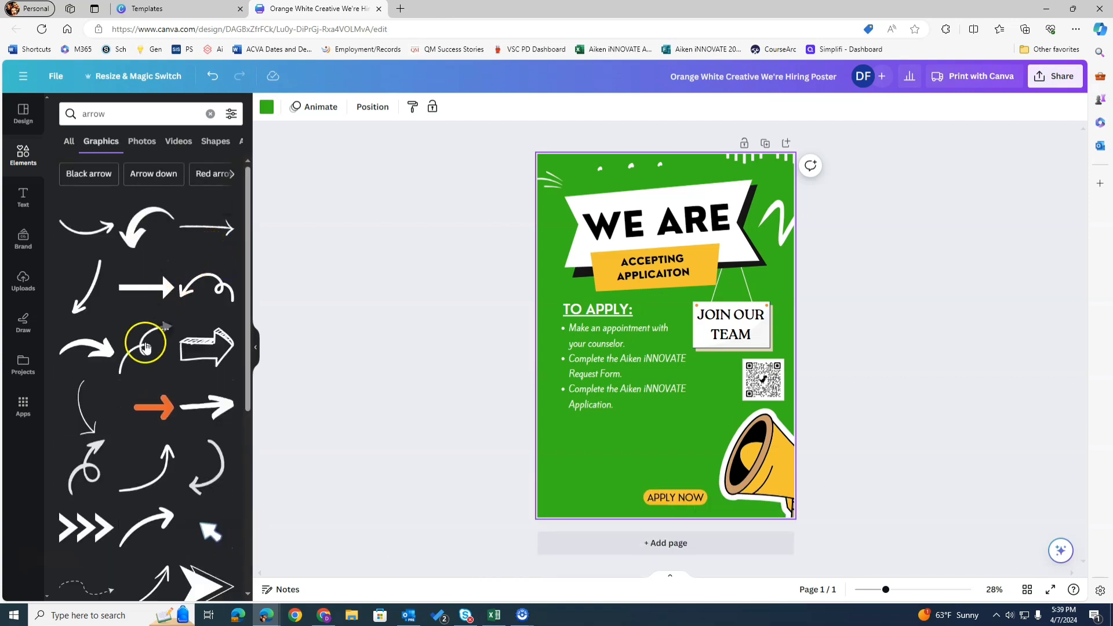
- Insert the hand-drawn outlined block arrow, shrink it and place it just left of the QR code so it points at the code
click(192, 348)
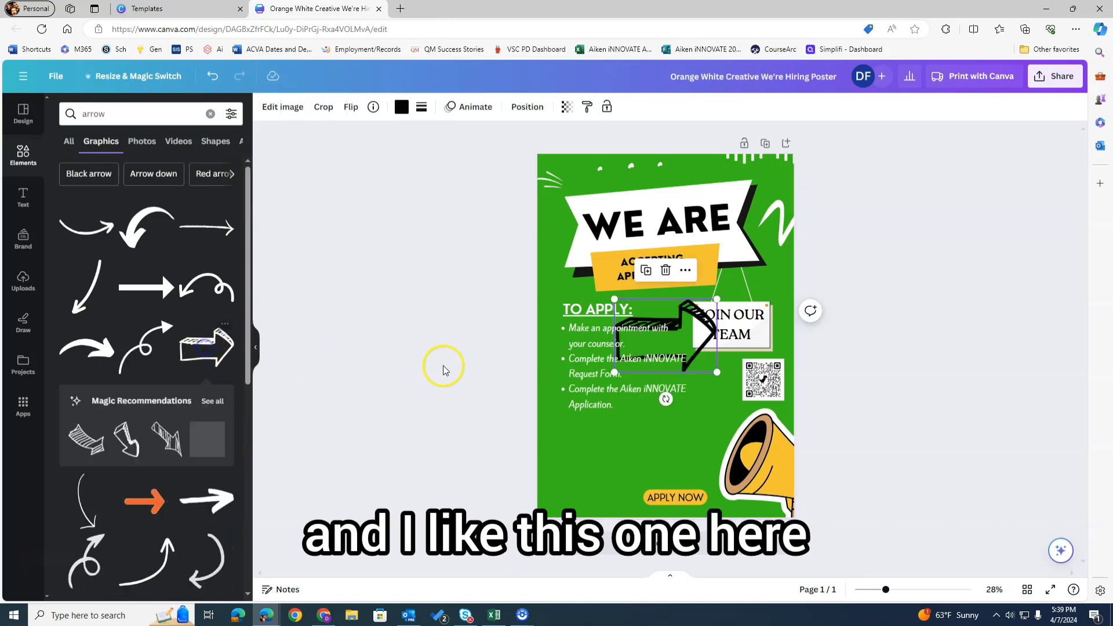
drag(682, 348, 698, 392)
drag(658, 361, 673, 401)
- Scale the bulleted list down to a font size of about 35.8 and shift it and the TO APPLY: heading slightly left
click(672, 380)
drag(622, 368, 619, 373)
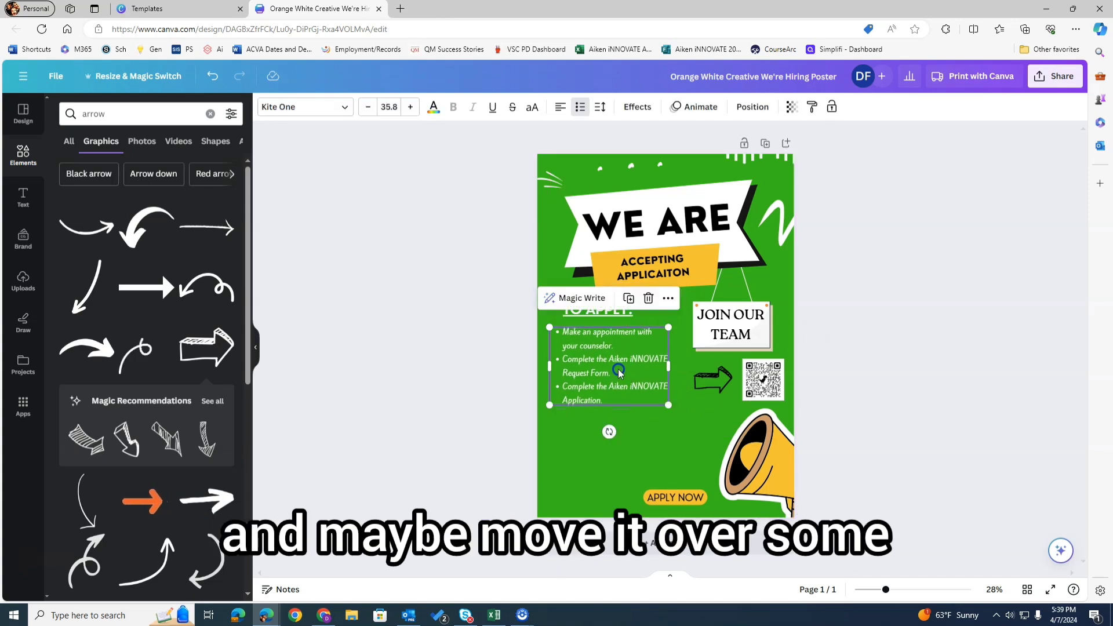
click(600, 313)
click(655, 430)
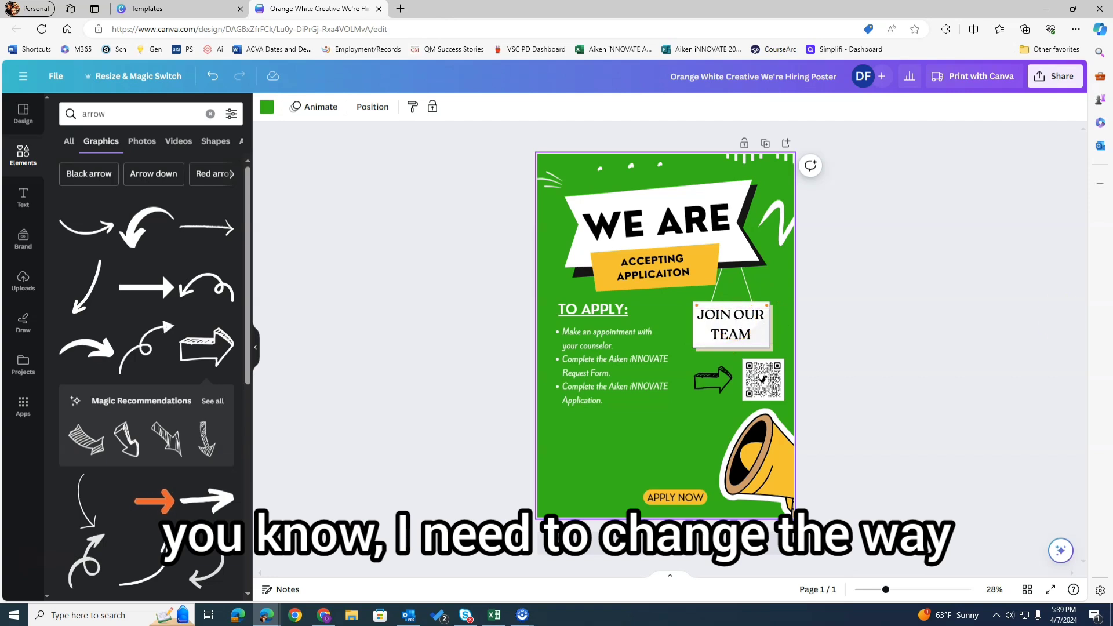
- Replace the JOIN OUR TEAM sign text with "Apply for 2024-2025" and turn off its all-uppercase formatting
click(733, 323)
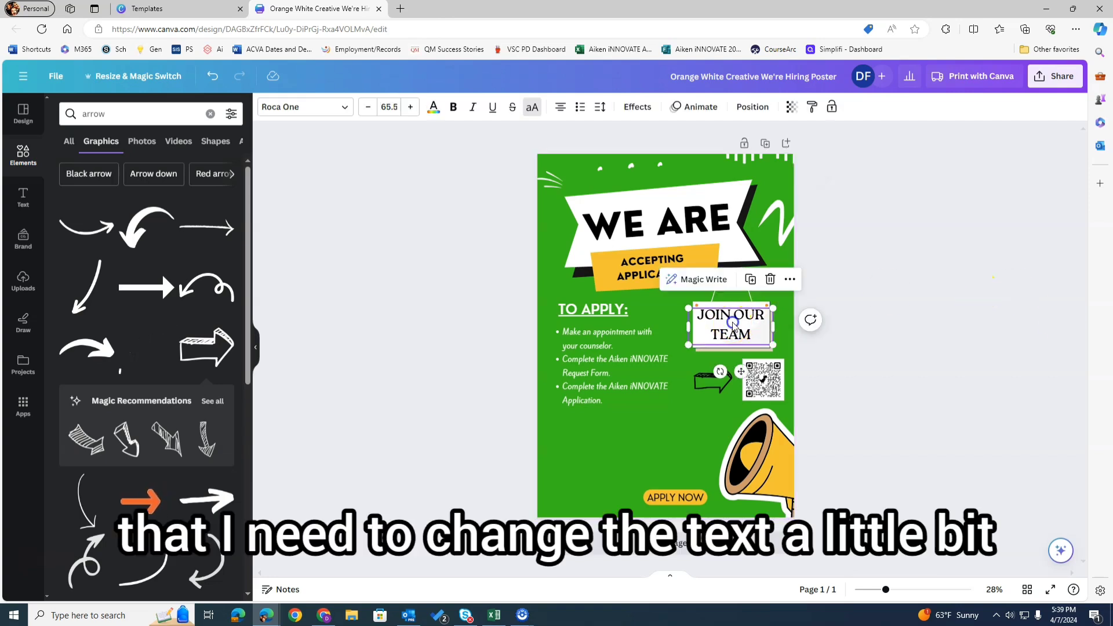
double_click(733, 323)
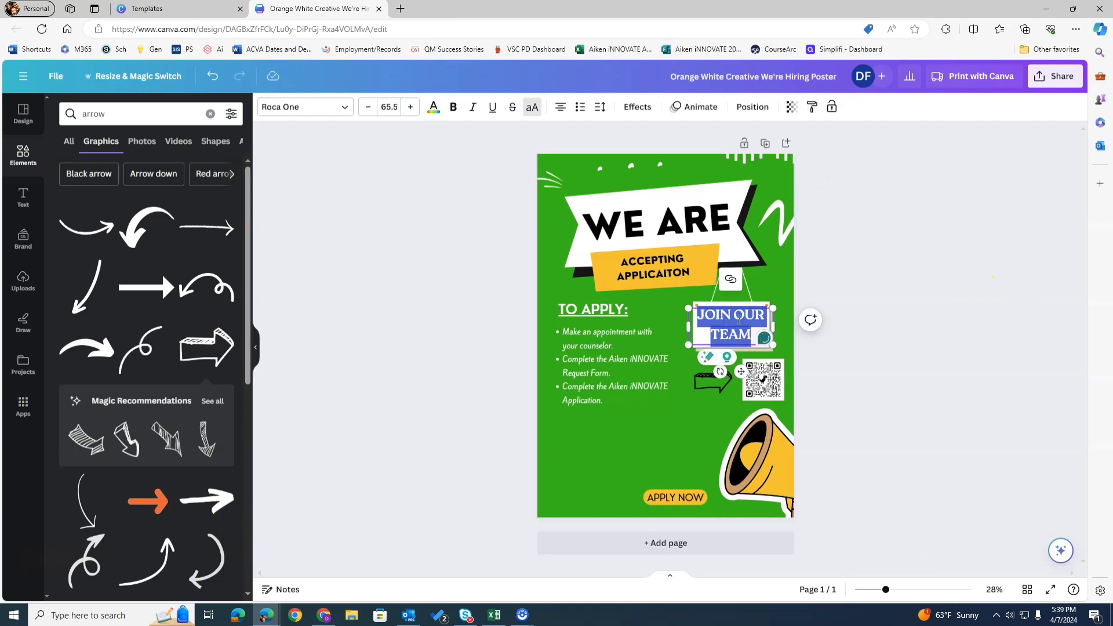
text(APPLY)
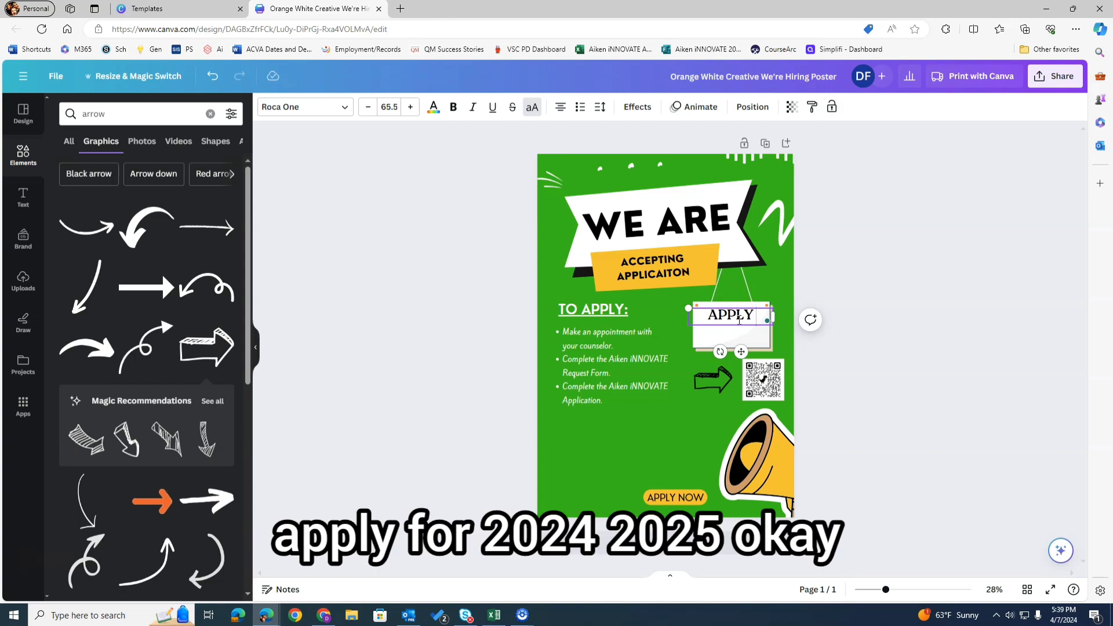
text( FOR 2024-2025)
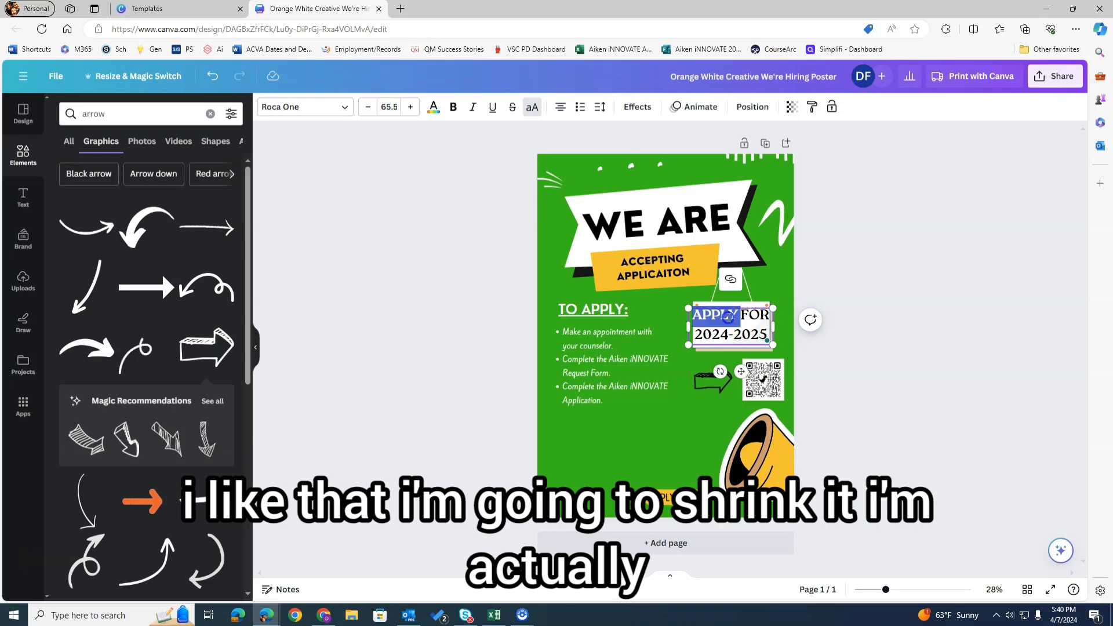
key(ctrl+a)
click(532, 107)
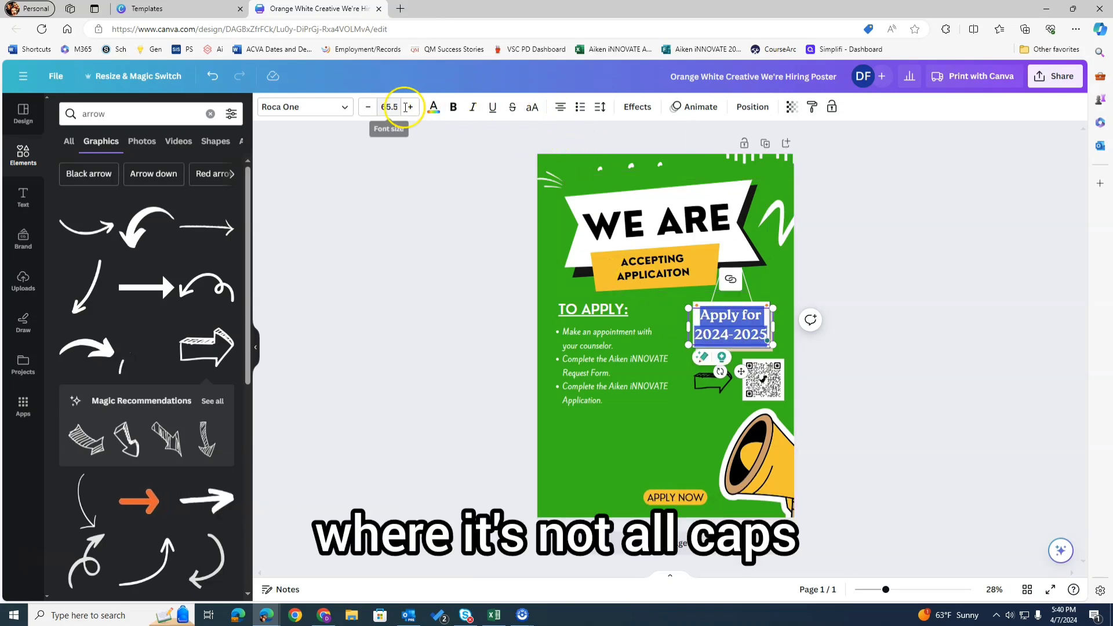
- Set the font size of the "Apply for 2024-2025" text to 30
click(398, 108)
text(30)
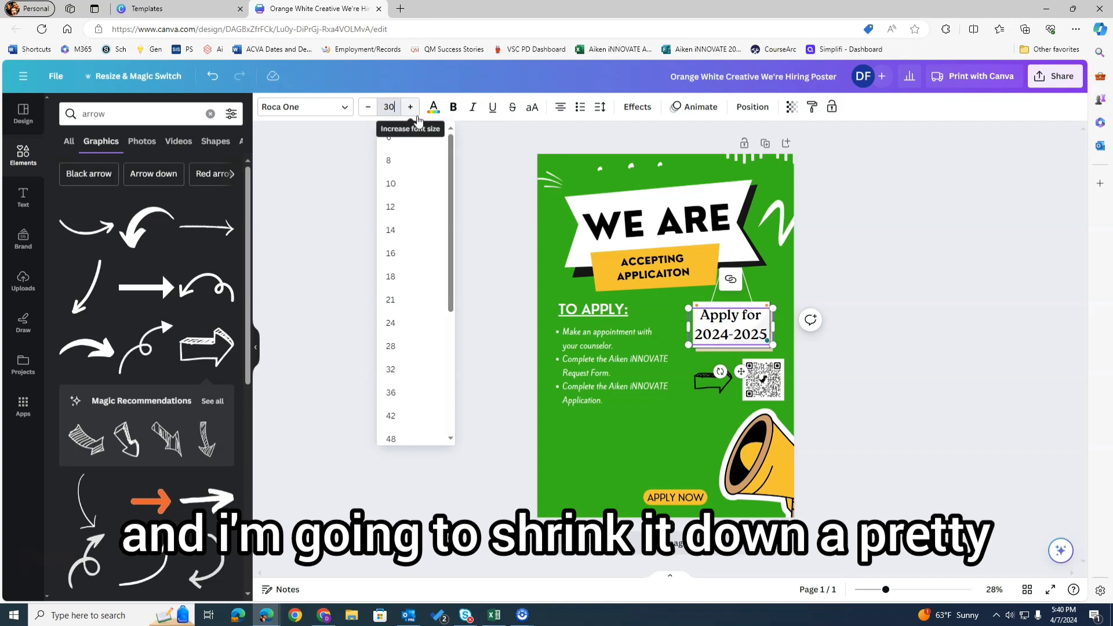
key(Return)
click(711, 316)
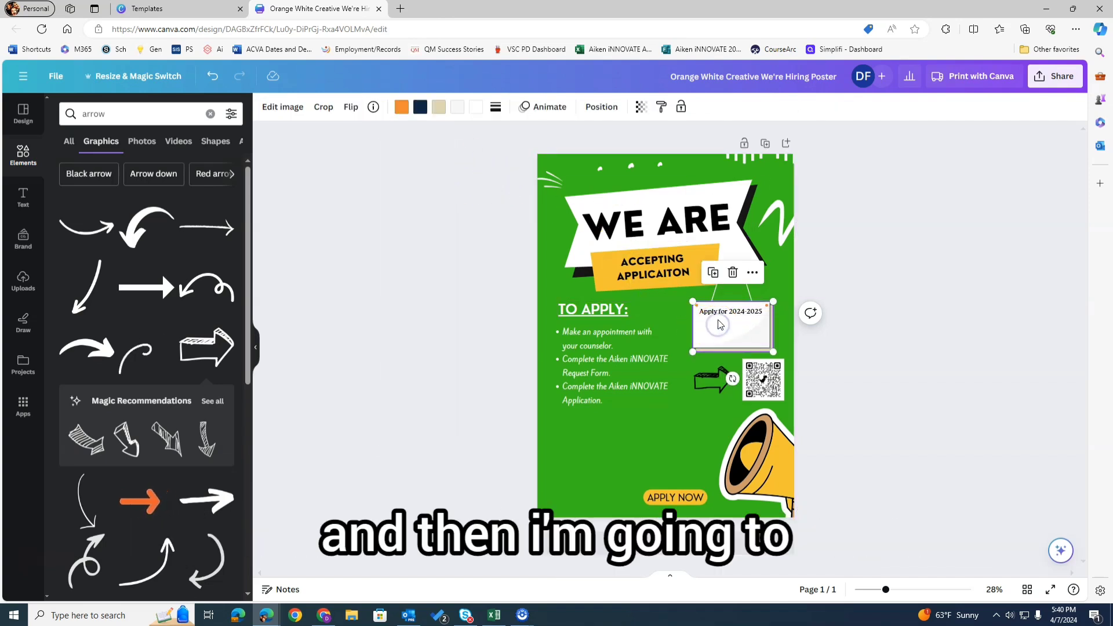
click(722, 322)
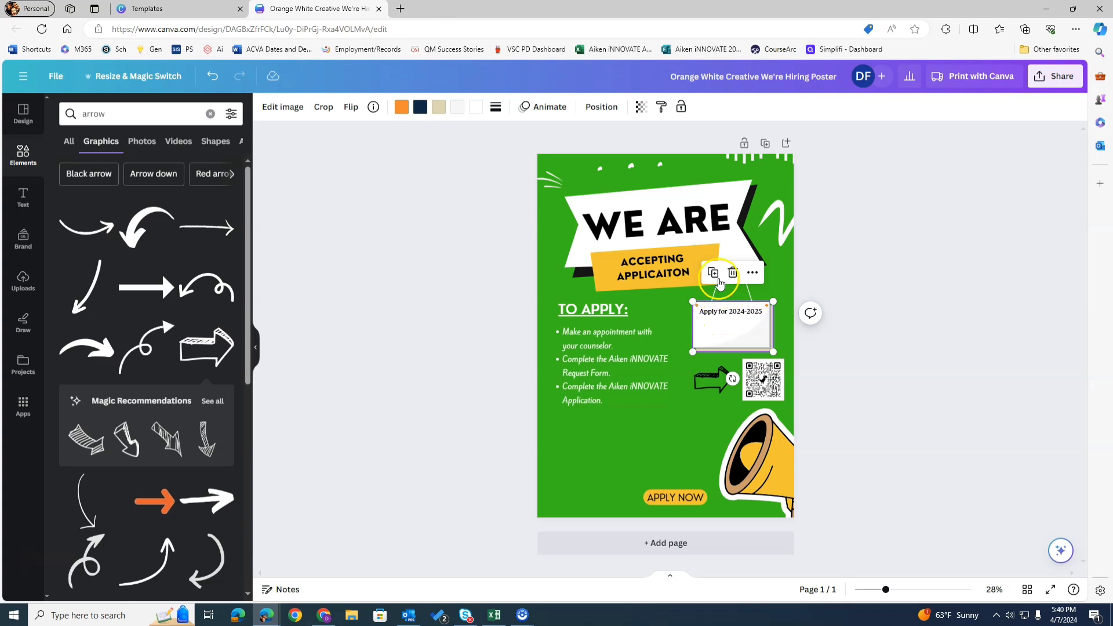
click(713, 273)
click(724, 320)
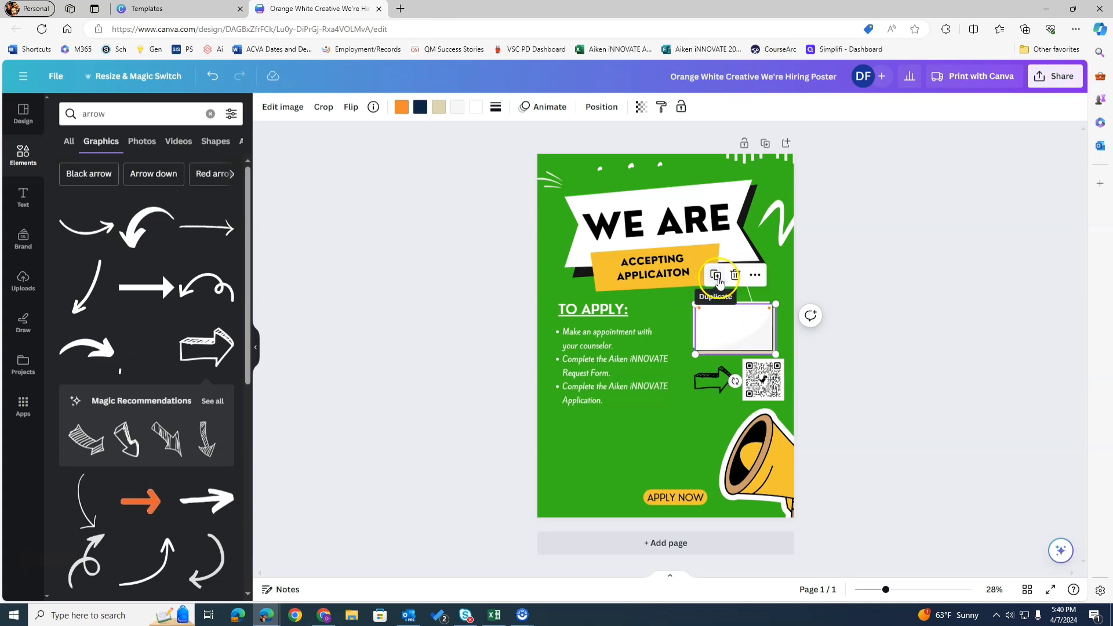
key(ctrl+z)
- Duplicate the "Apply for 2024-2025" text, place the copy just below it and change its wording to "We're taking applications Jan 15 - Feb 15"
click(728, 311)
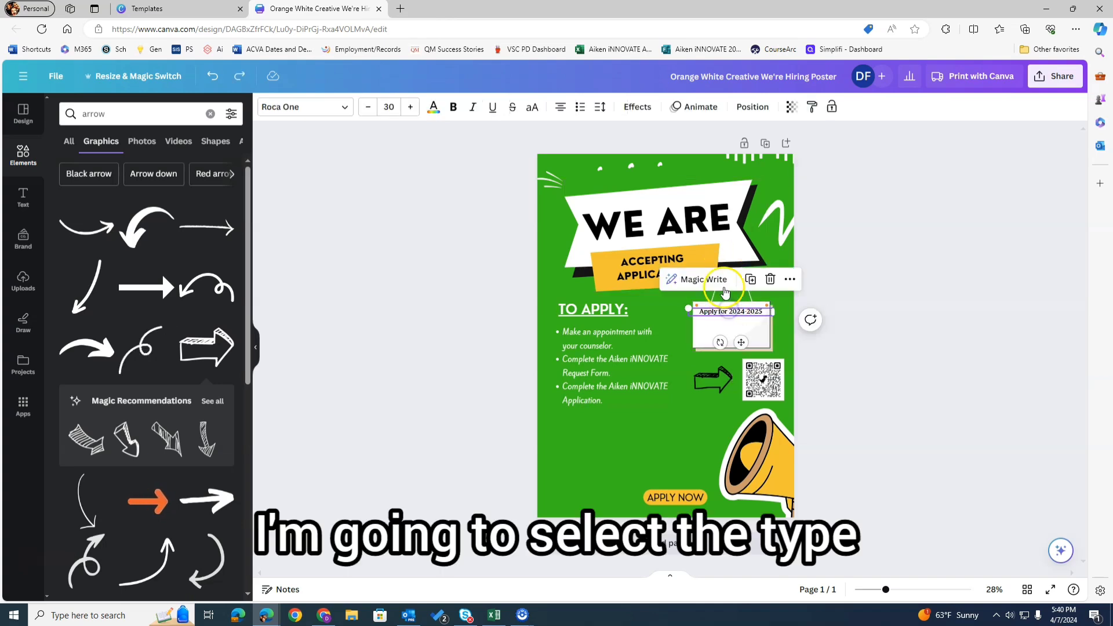
key(ctrl+d)
drag(730, 316, 726, 324)
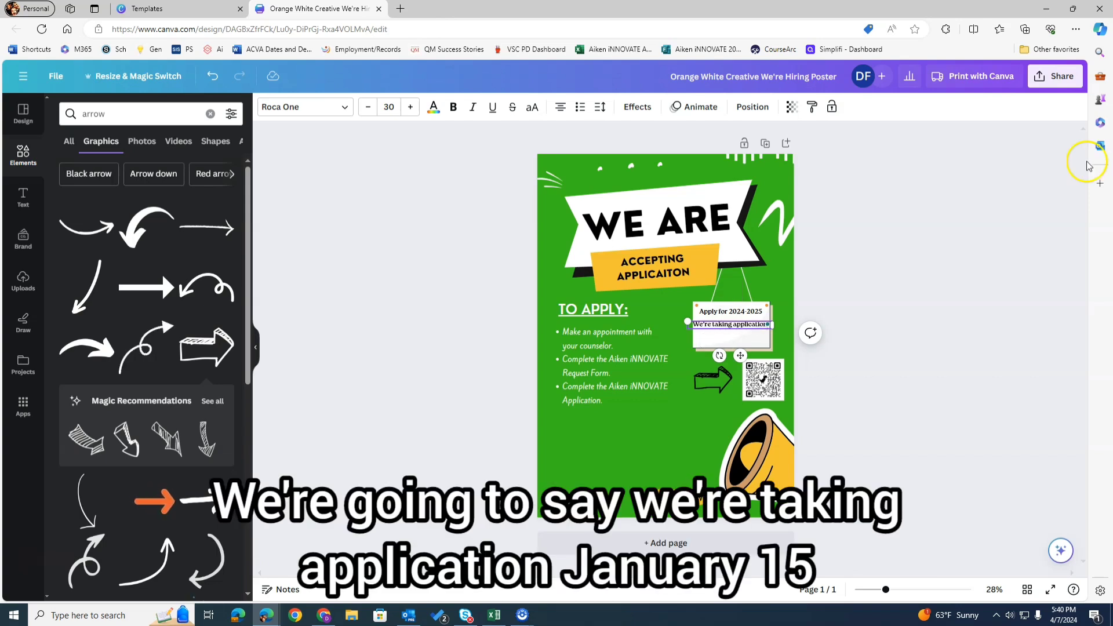
text(s Jan 15)
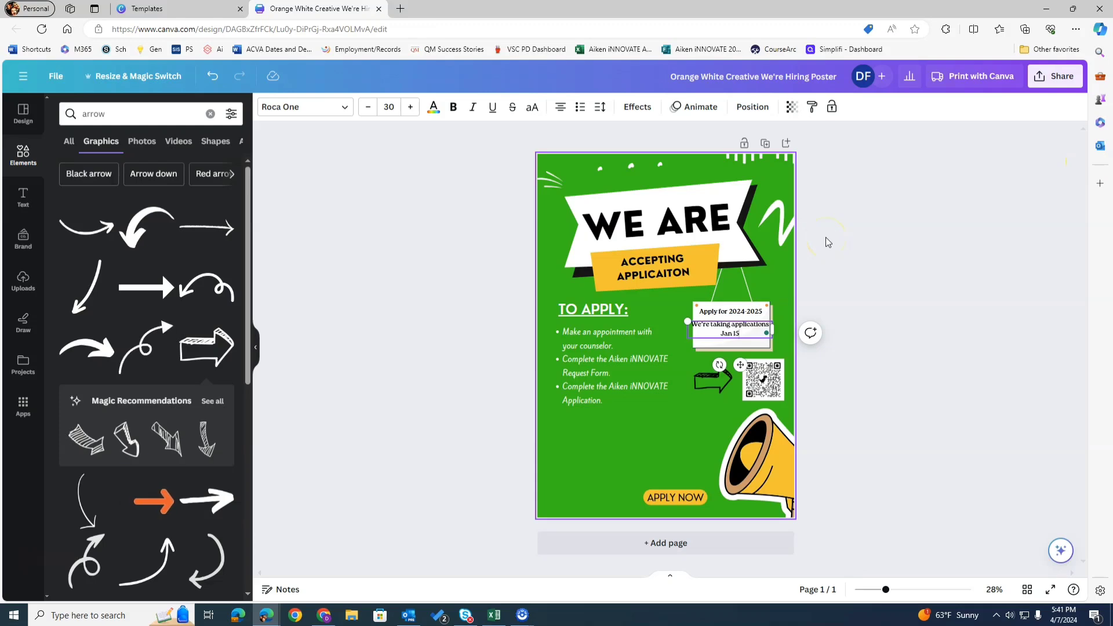
text( - Feb)
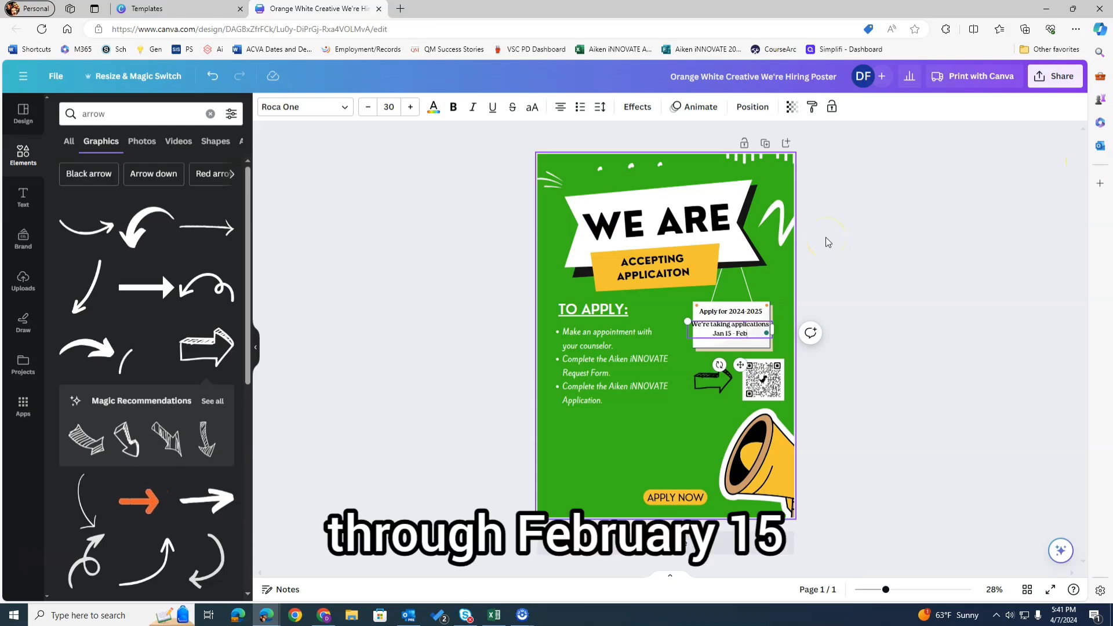
text( 15)
click(828, 242)
click(735, 331)
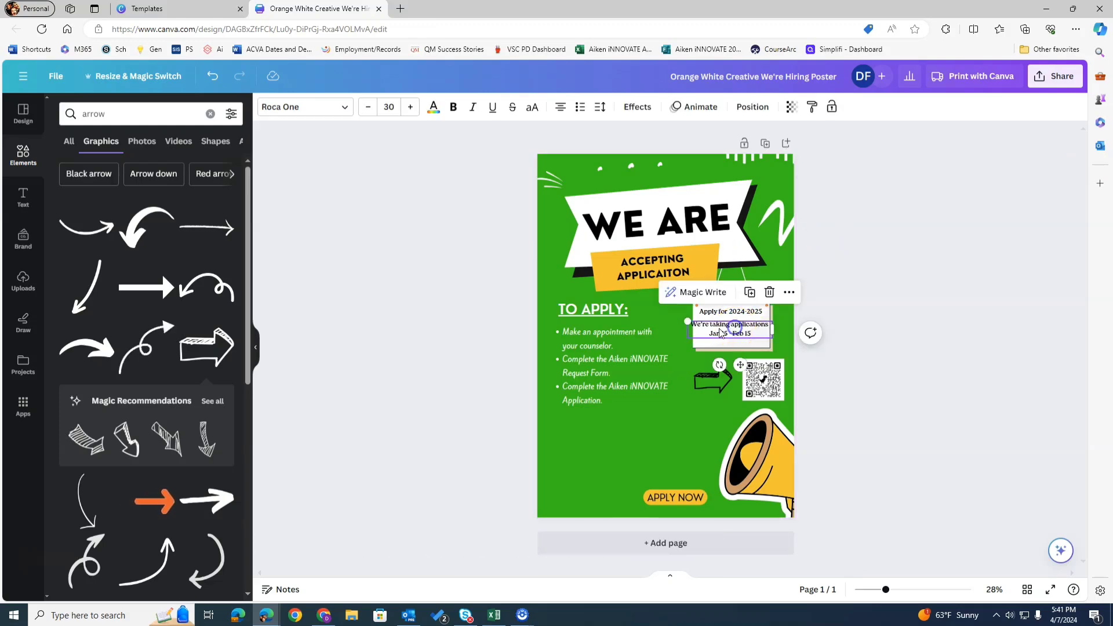
- Delete the white hanging sign graphic behind the two small text lines
click(879, 352)
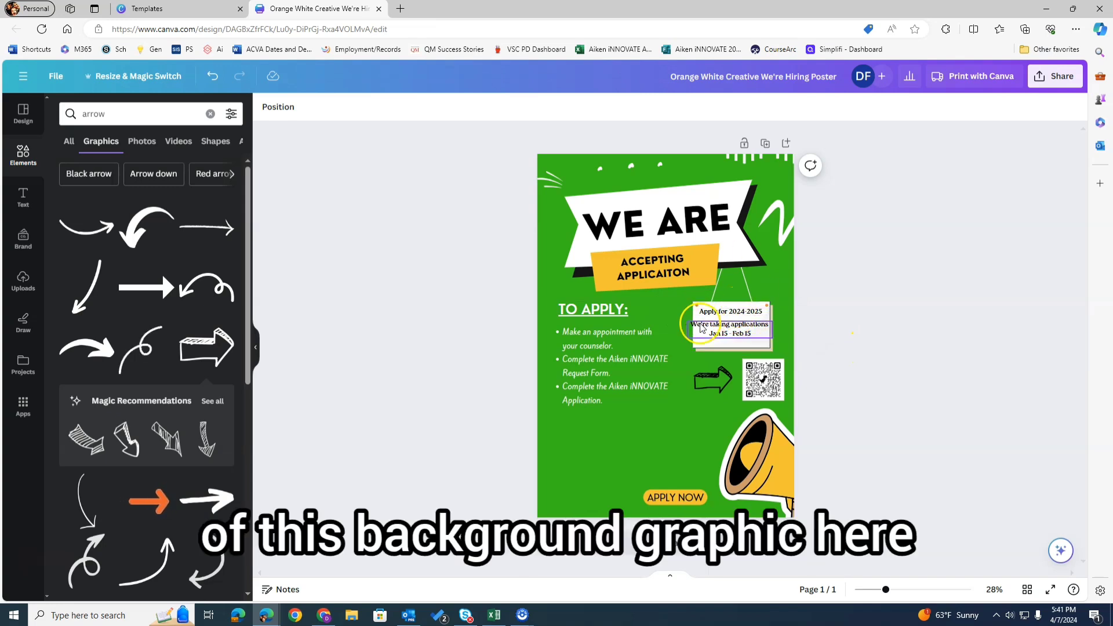
click(702, 345)
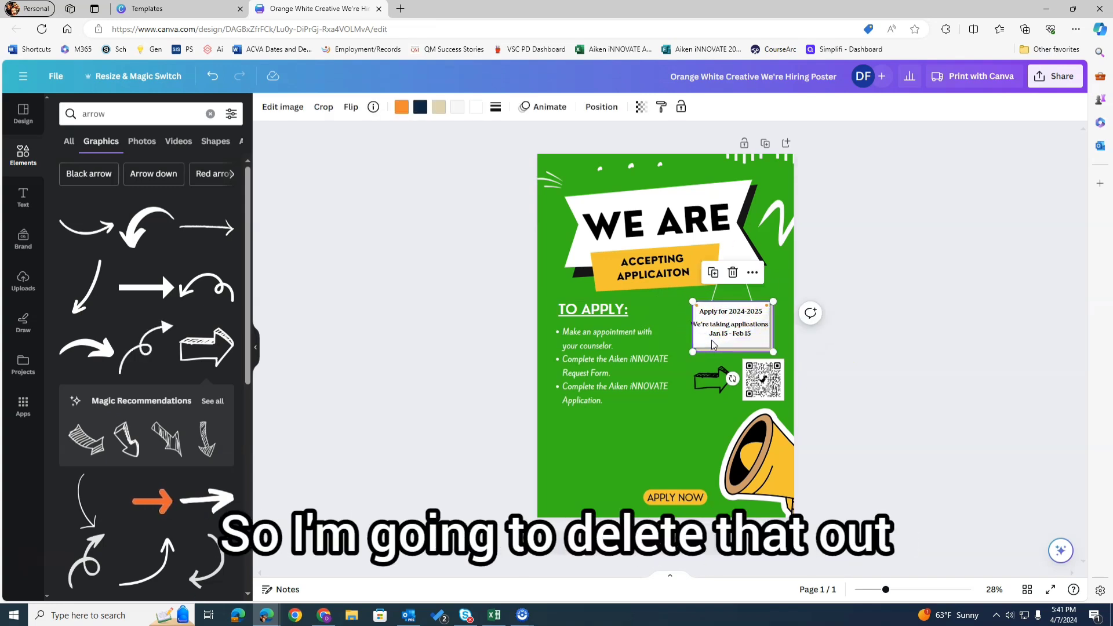
key(Delete)
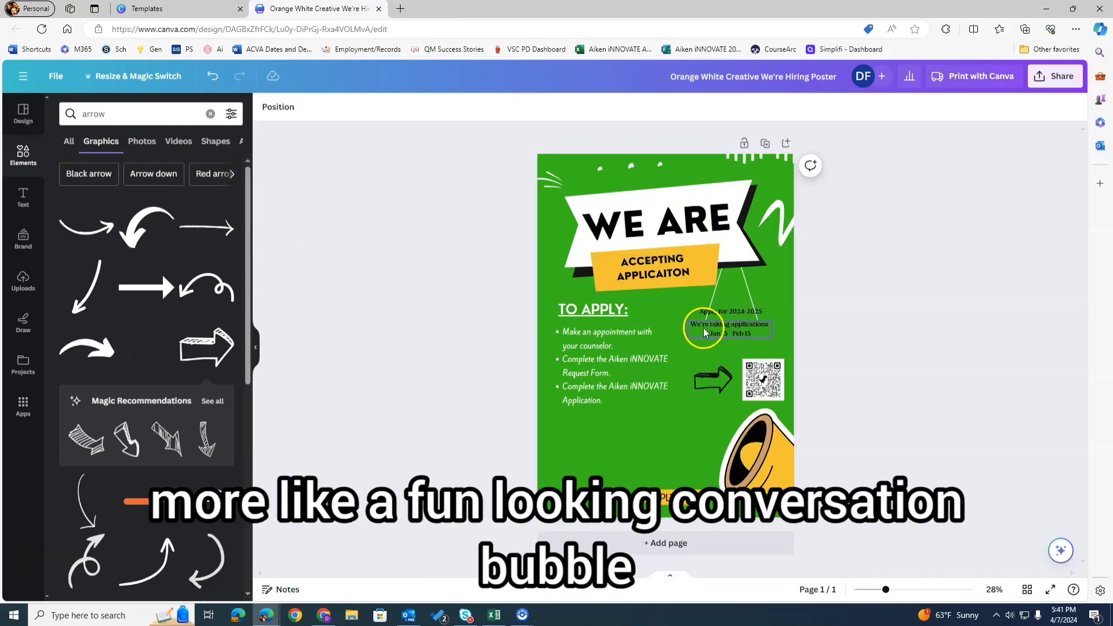
- Replace the elements search with "conversation bubblr" and browse the graphics results
click(145, 112)
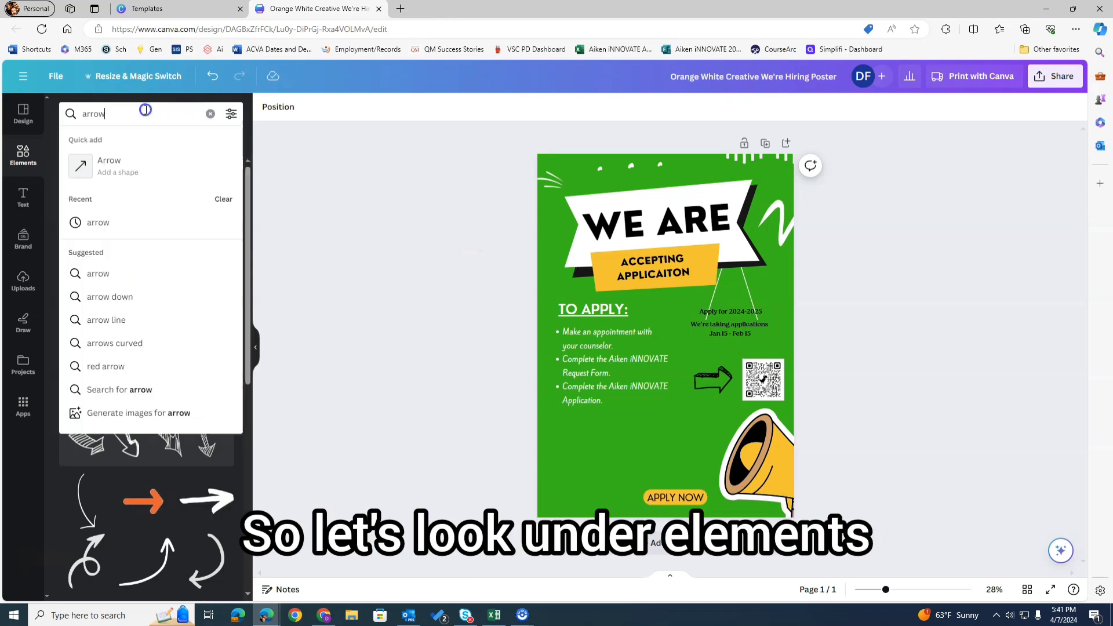
drag(146, 110, 137, 75)
text(c)
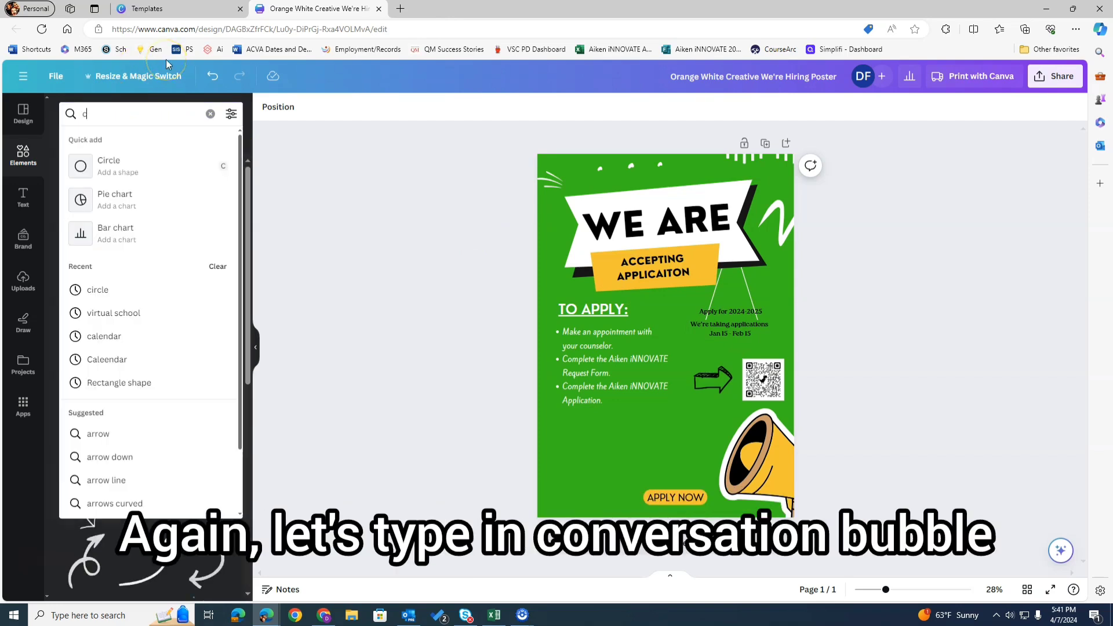
text(onversation nbu)
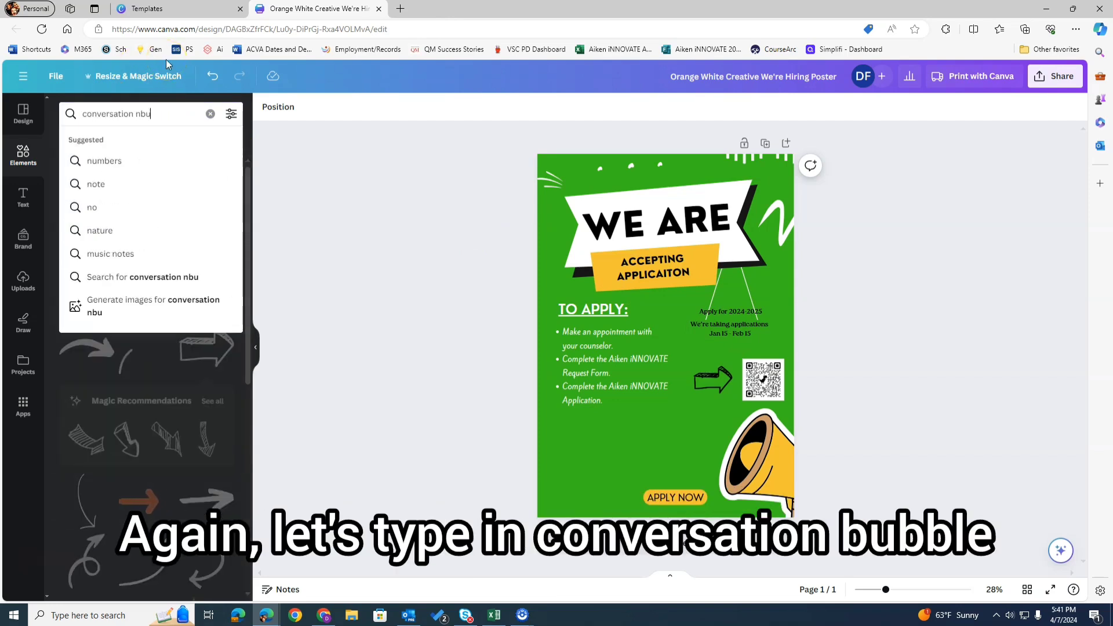
key(BackSpace)
key(BackSpace)
key(BackSpace)
text(bubblr)
key(Return)
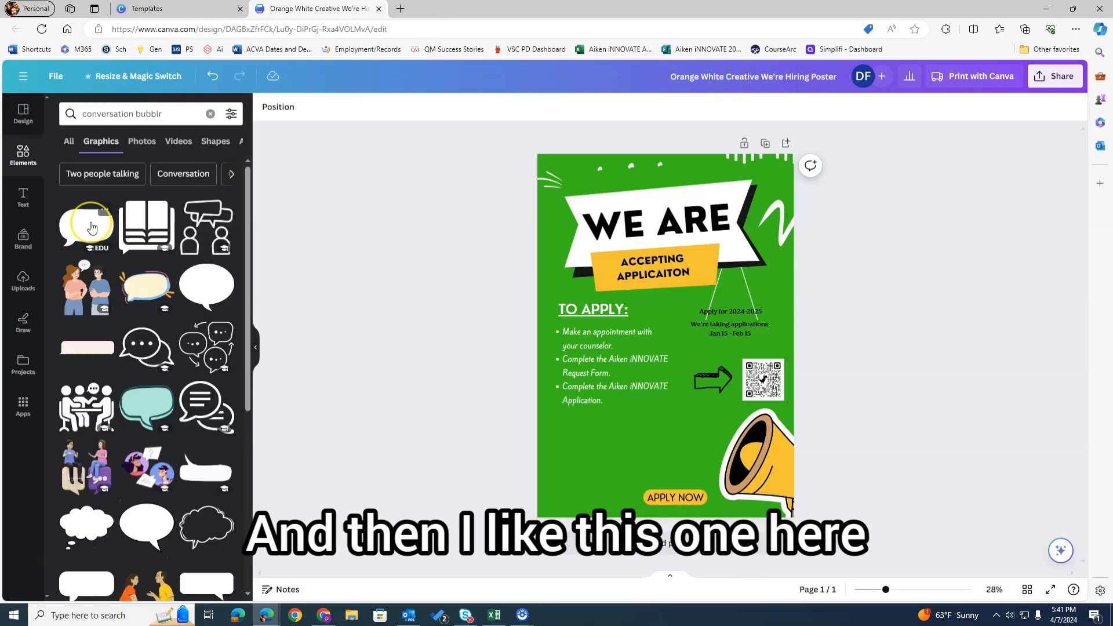
scroll(107, 343, down, 3)
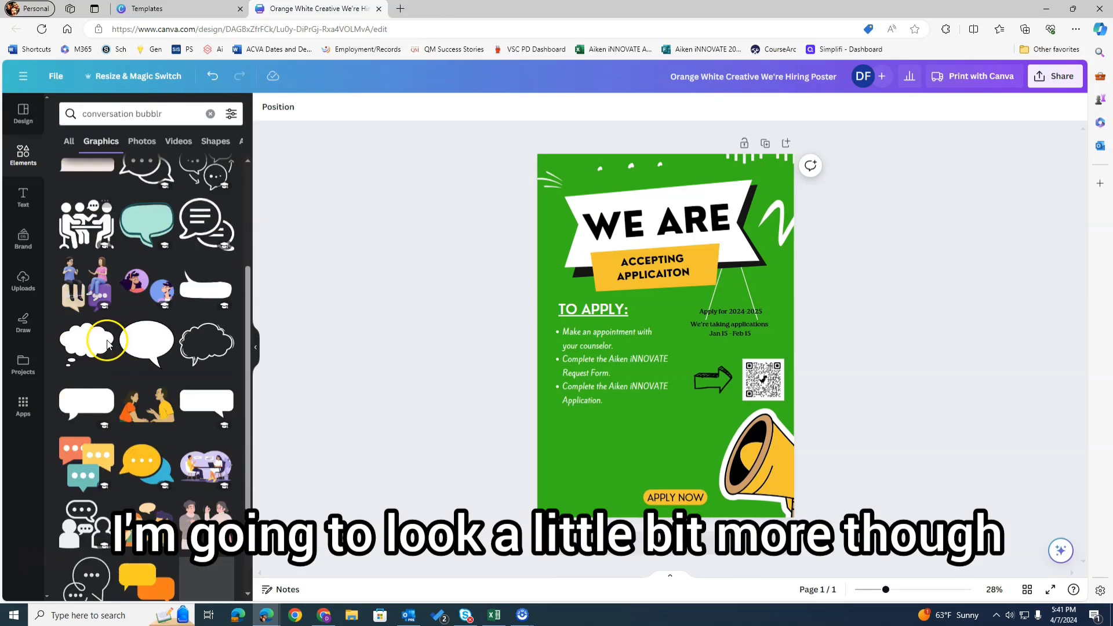
scroll(109, 344, down, 2)
scroll(119, 361, down, 7)
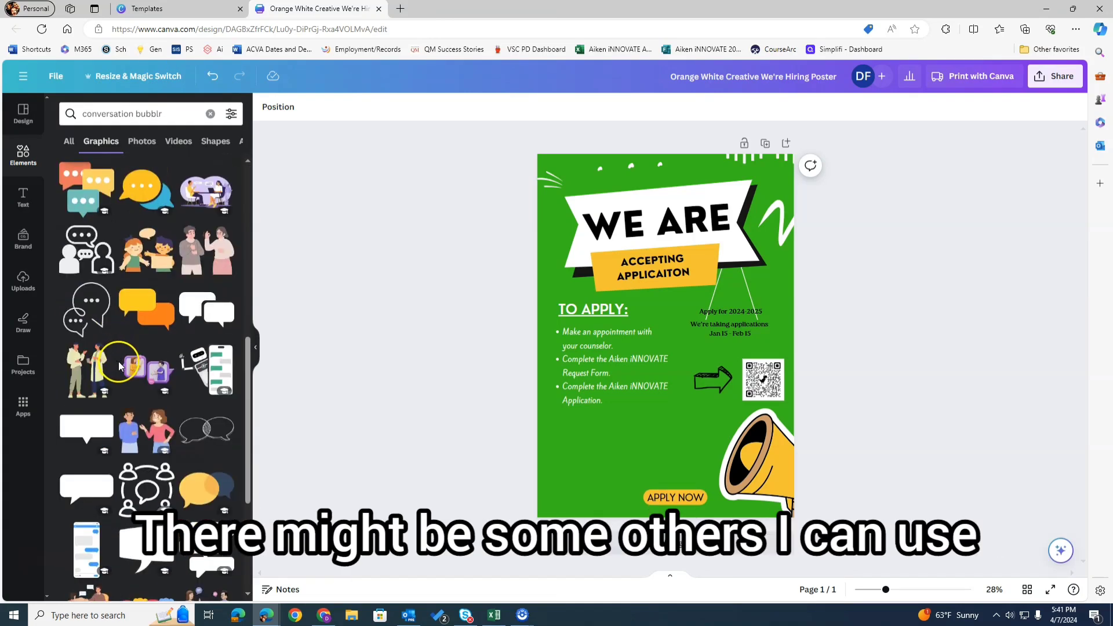
- Correct the spelling of the elements search to "conversation bubble" and run it again
click(184, 114)
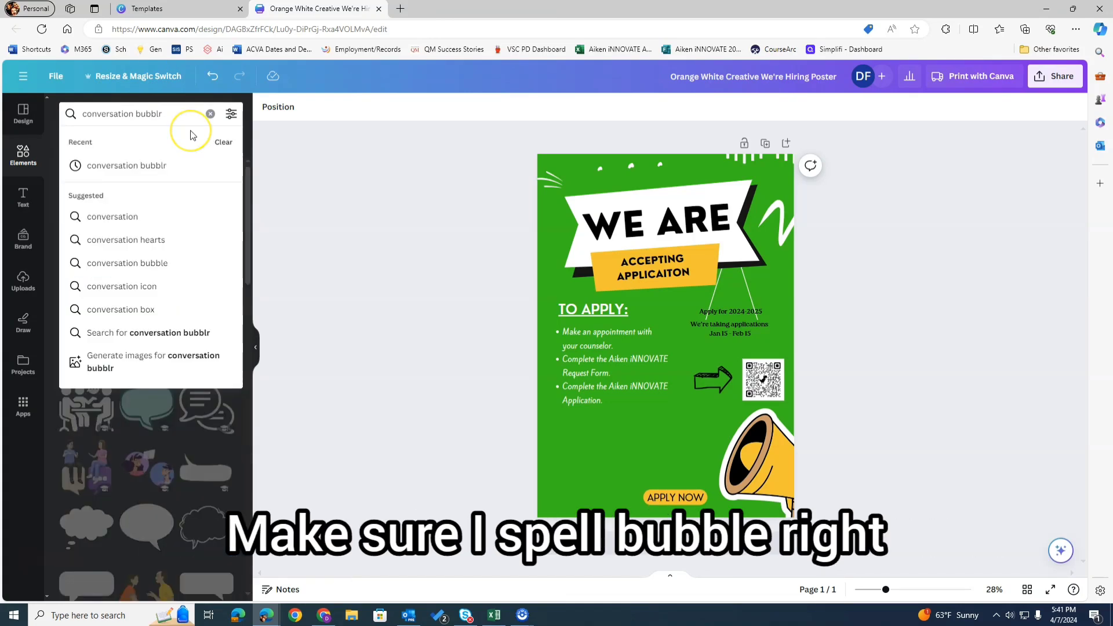
key(BackSpace)
text(e)
key(Return)
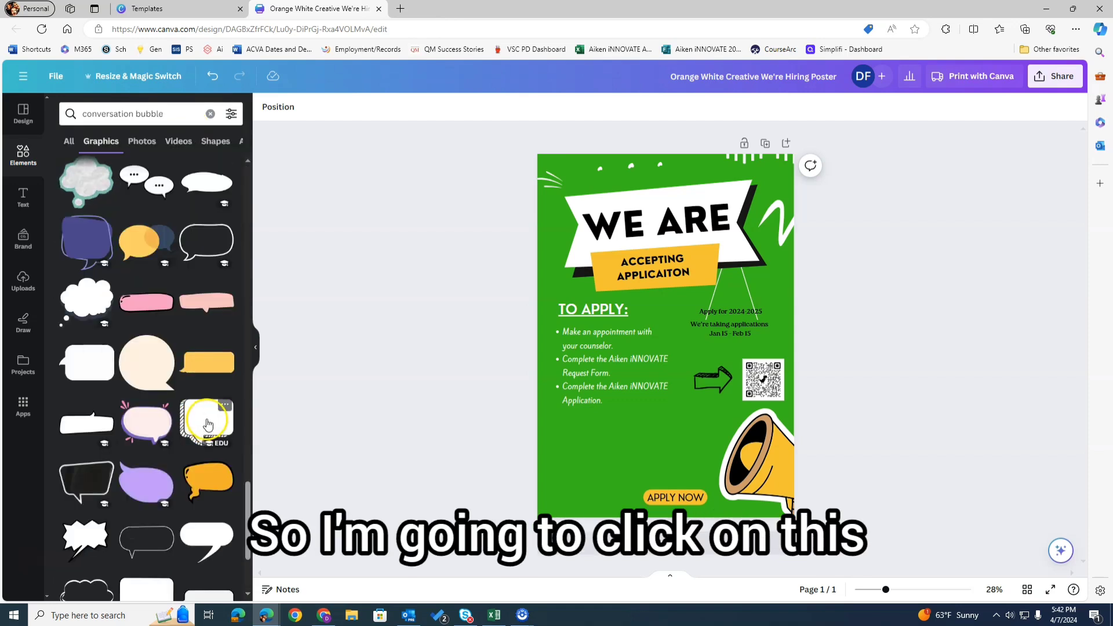
- Insert the white speech bubble with the hatched edge, shrink it slightly and fit it behind the two text lines above the QR code
click(207, 424)
drag(689, 318, 753, 316)
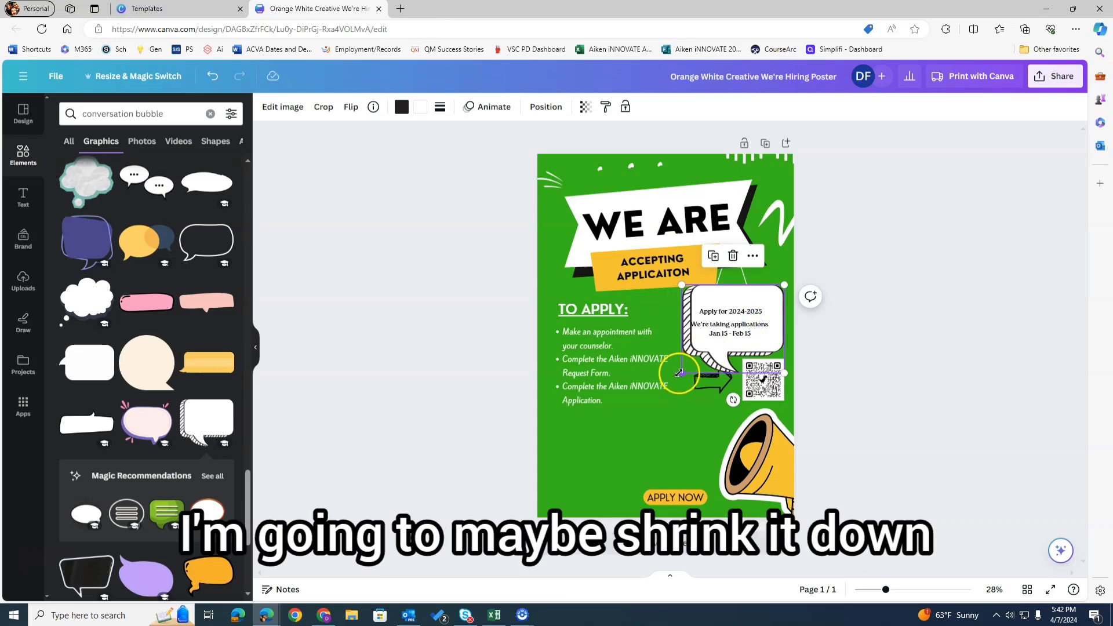
drag(679, 373, 689, 366)
mouse_move(745, 327)
mouse_down()
mouse_move(755, 327)
mouse_move(743, 326)
mouse_up()
click(742, 309)
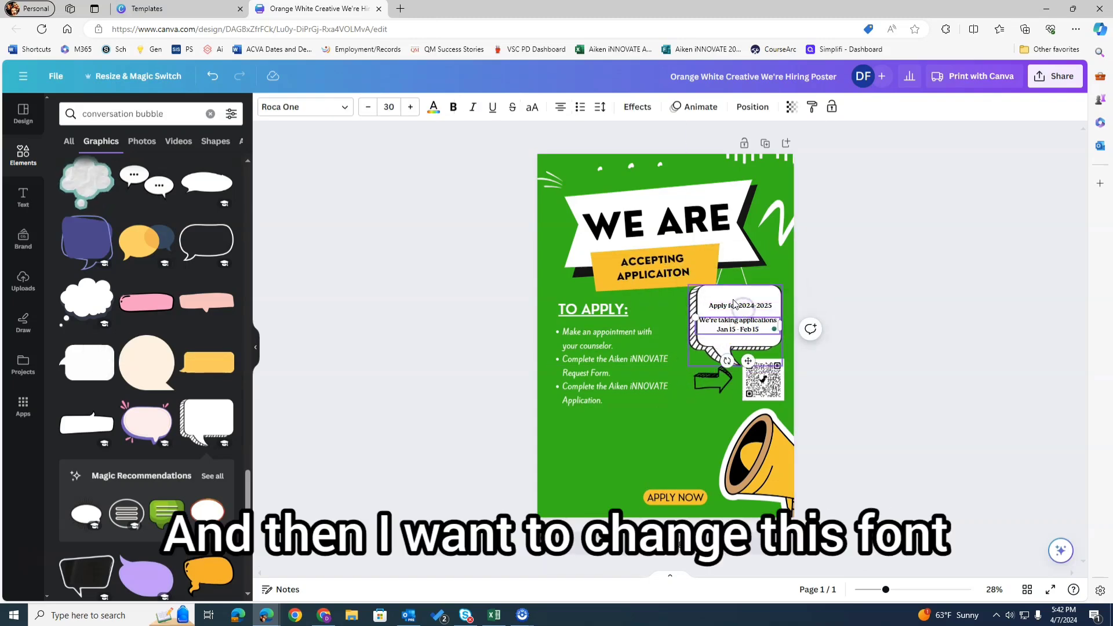
- Change the font of both text lines in the speech bubble to Kapsalon Print
click(733, 304)
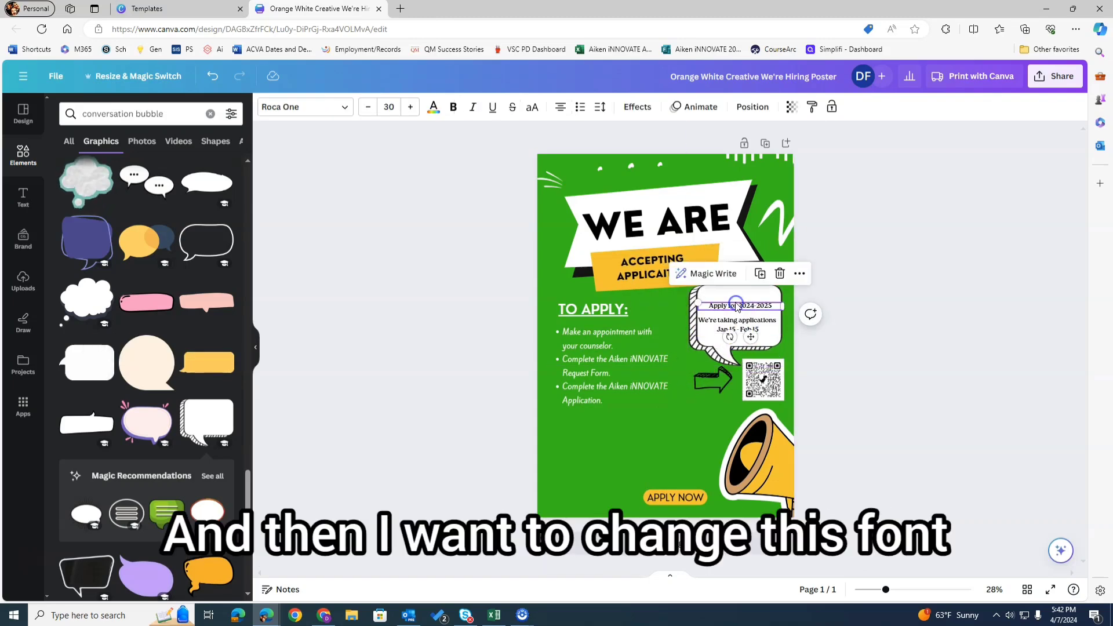
click(299, 107)
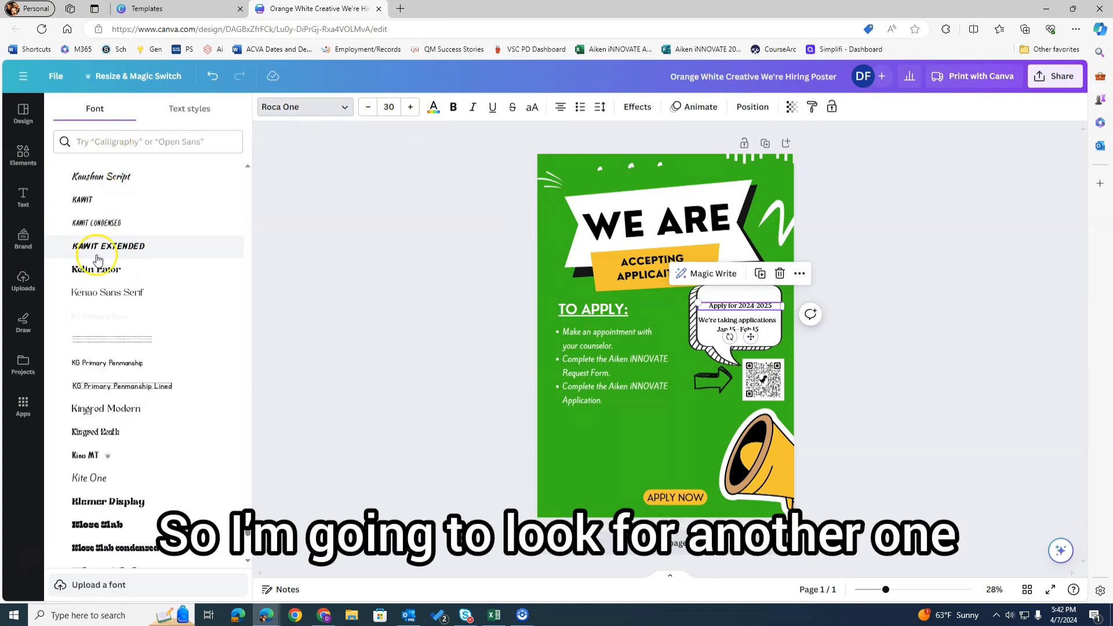
scroll(98, 259, down, 15)
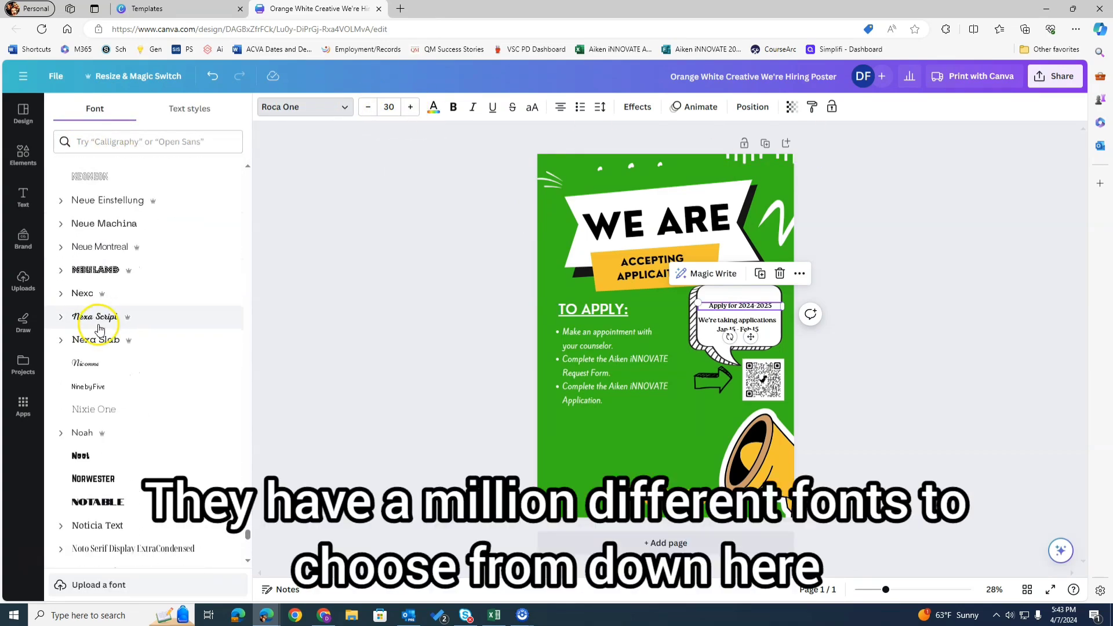
scroll(99, 329, down, 10)
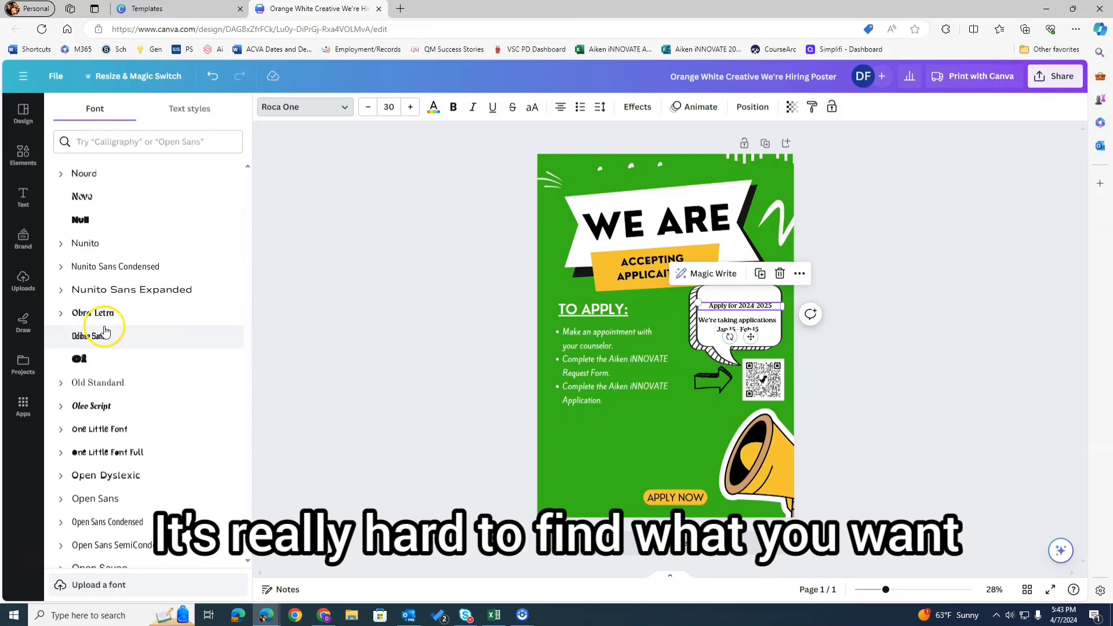
scroll(105, 332, down, 5)
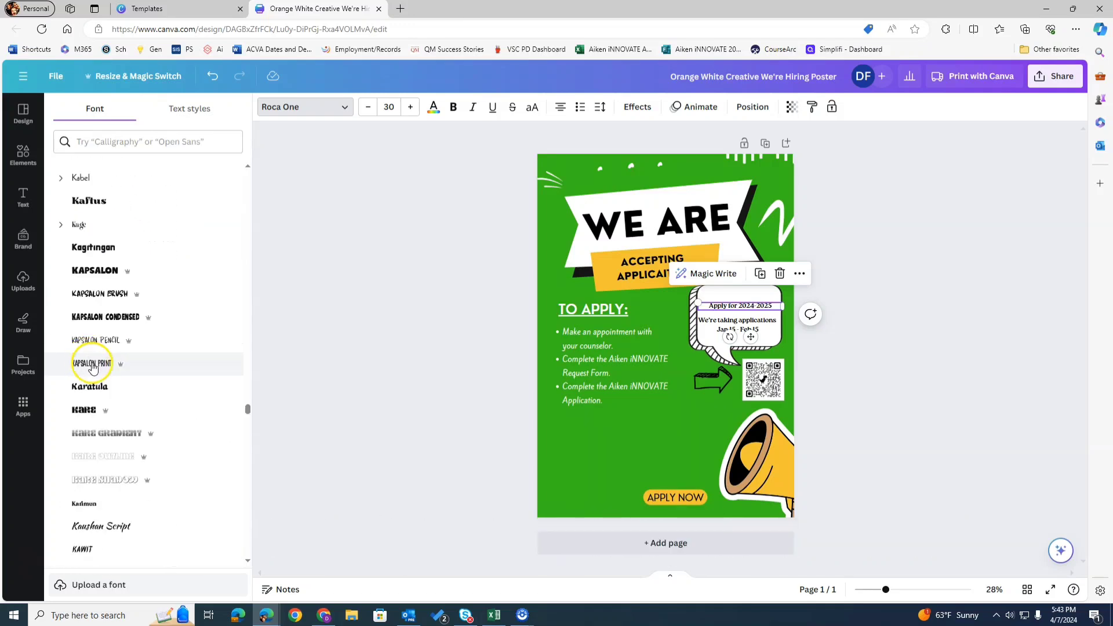
click(93, 365)
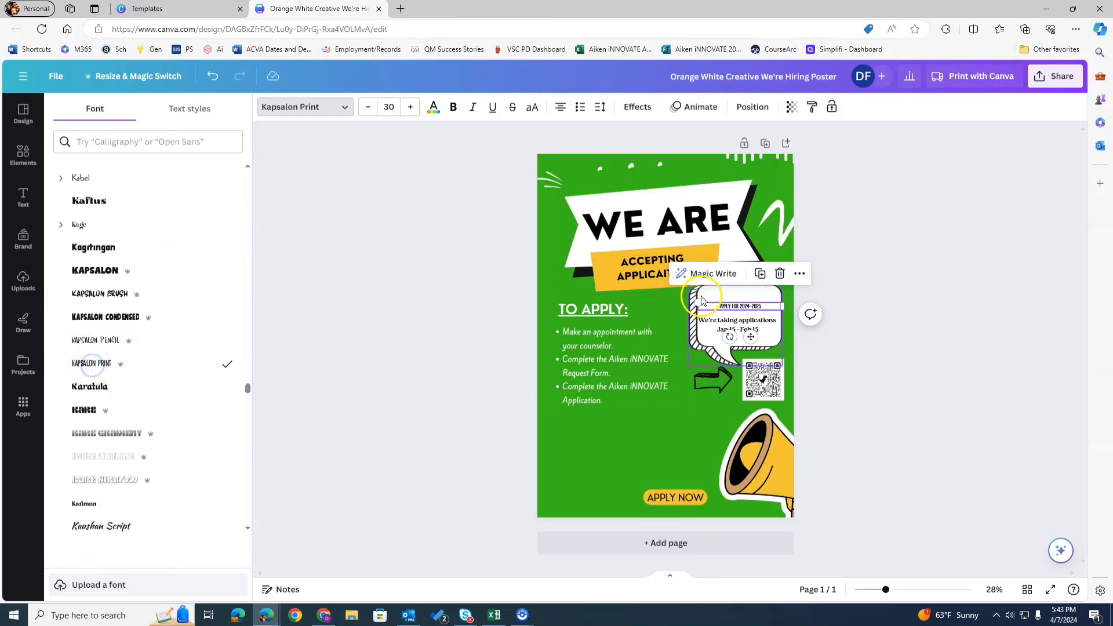
click(736, 325)
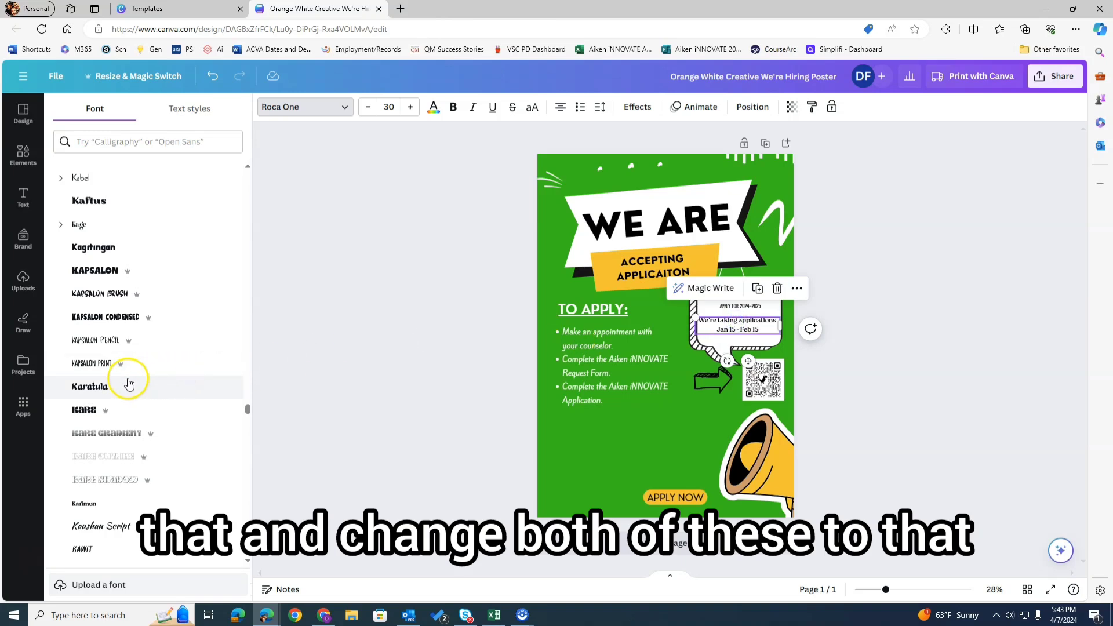
click(112, 364)
- Enlarge the "We're taking applications" text to about 36.8, narrow its box so it wraps onto two lines, and move it inside the bubble
click(747, 335)
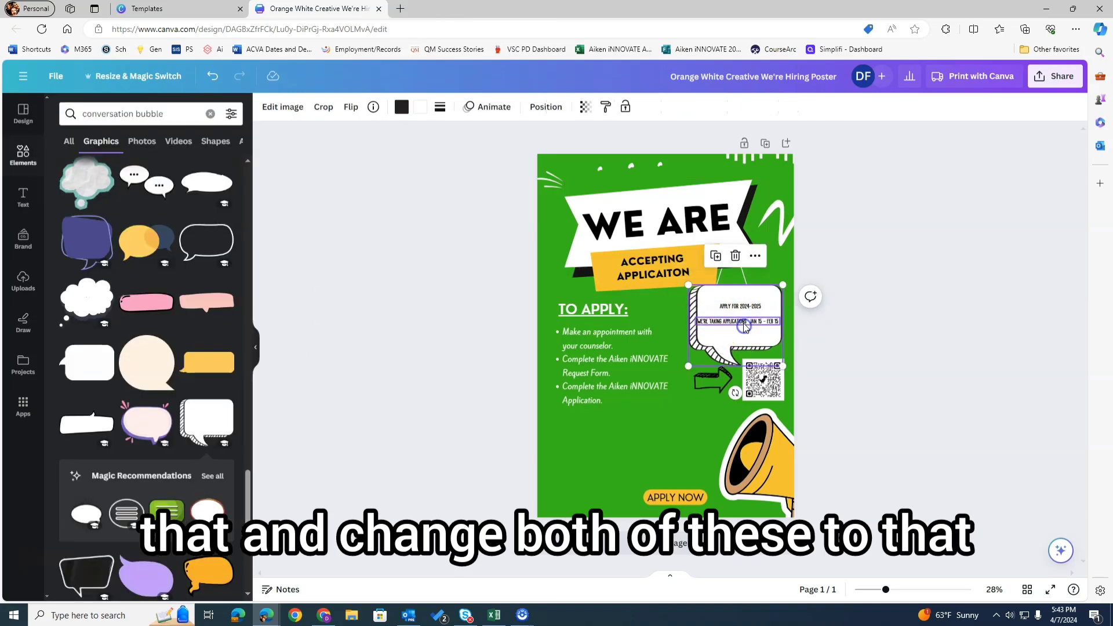
click(737, 322)
drag(706, 323, 676, 316)
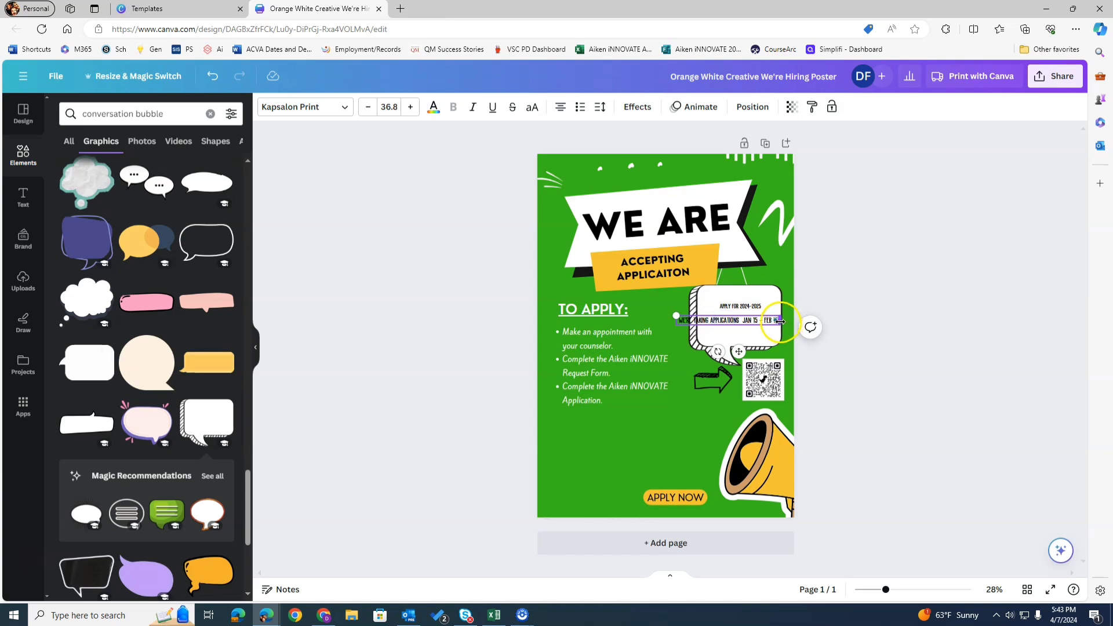
drag(780, 321, 742, 322)
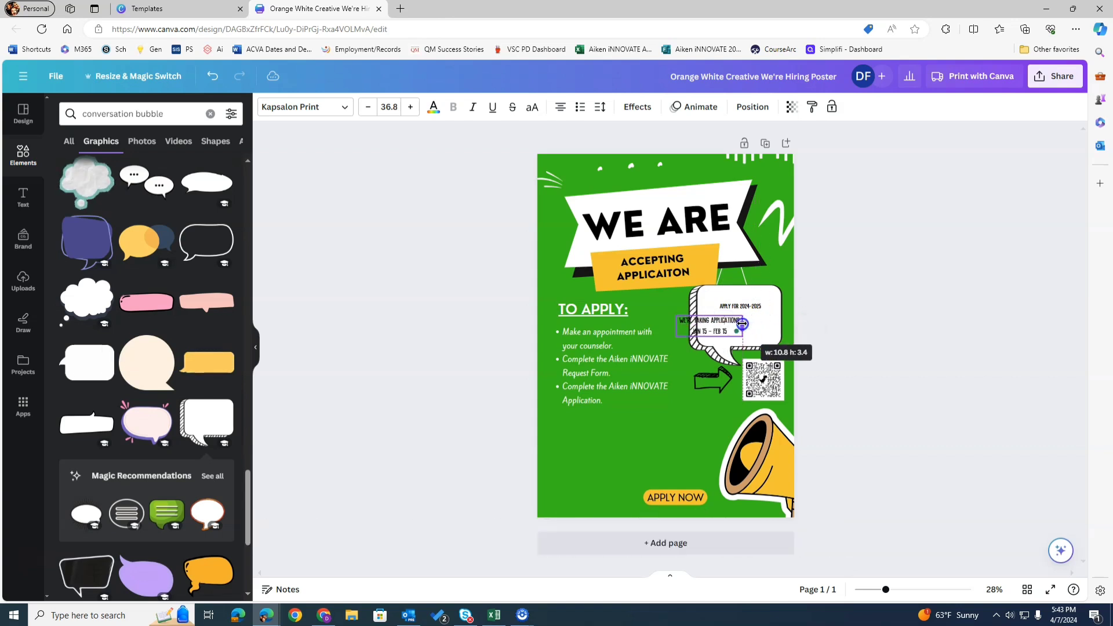
click(720, 327)
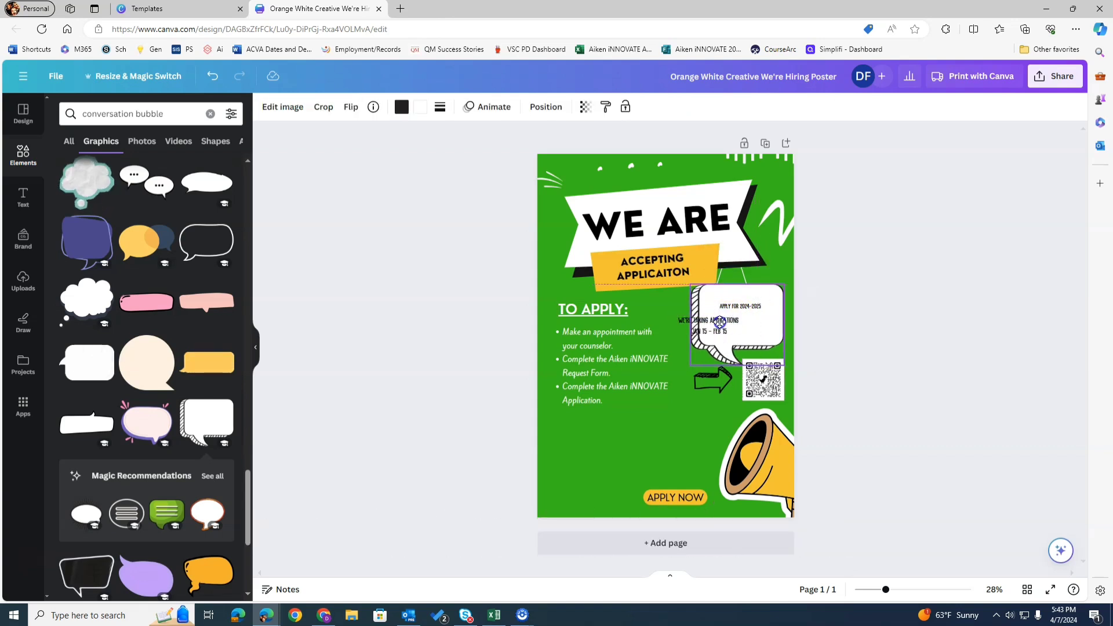
drag(719, 326, 735, 324)
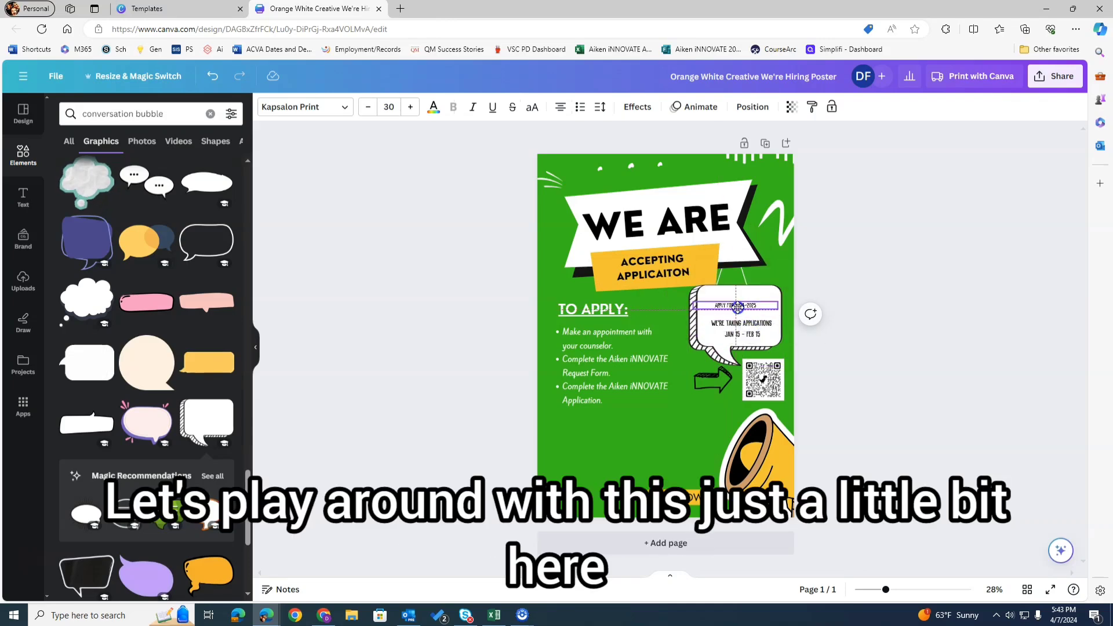
- Enlarge the "Apply for 2024-2025" line to about 42 and position both text lines inside the speech bubble at matching size
click(749, 301)
click(749, 303)
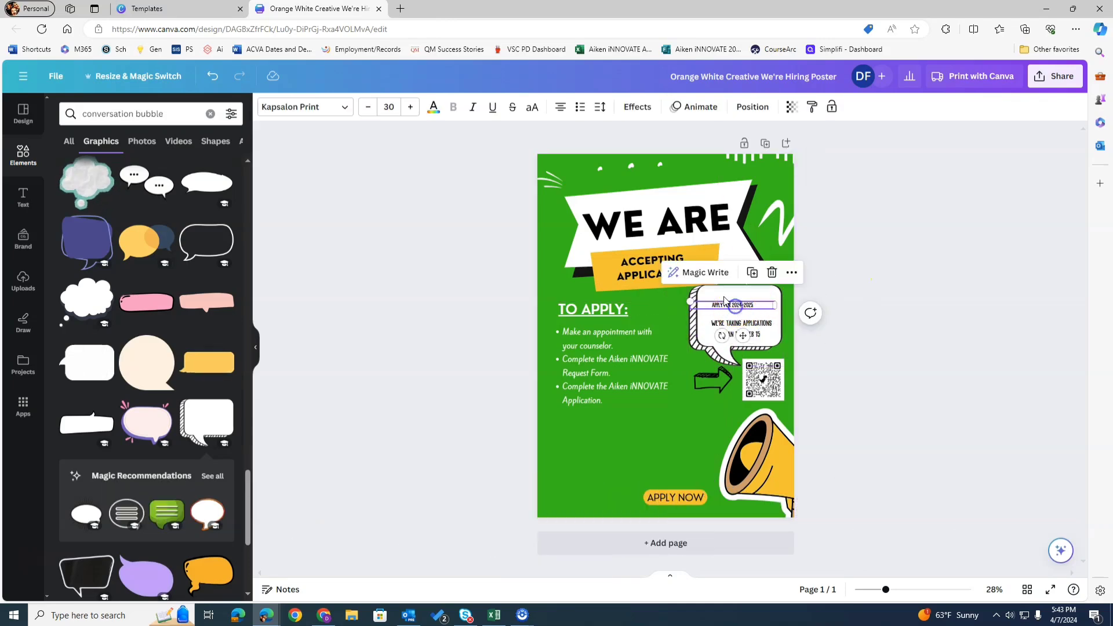
drag(690, 301, 667, 276)
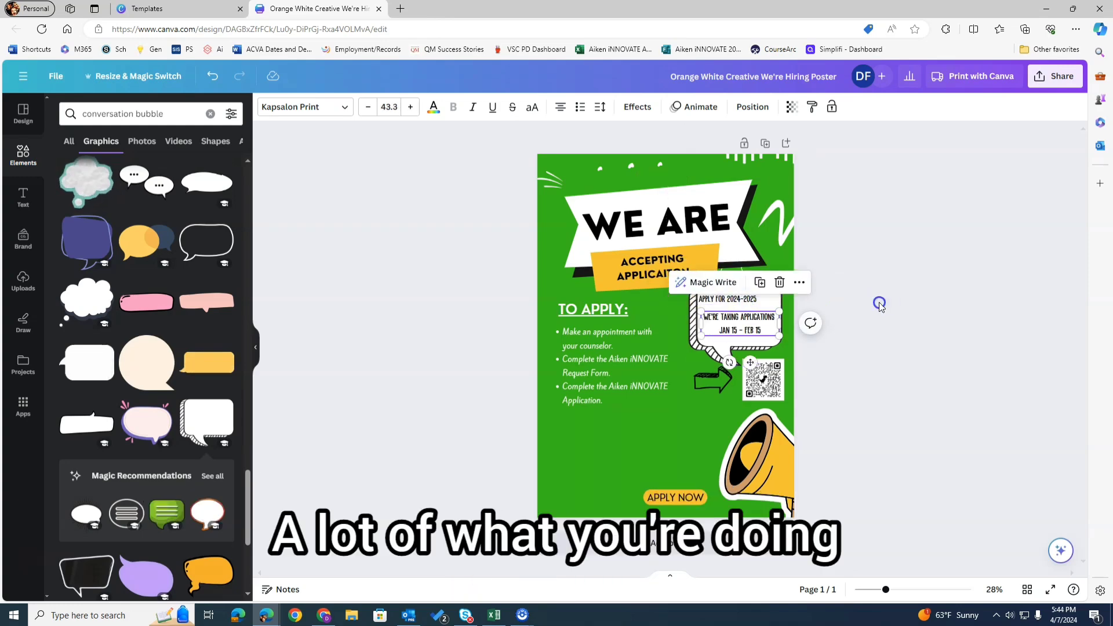
click(879, 302)
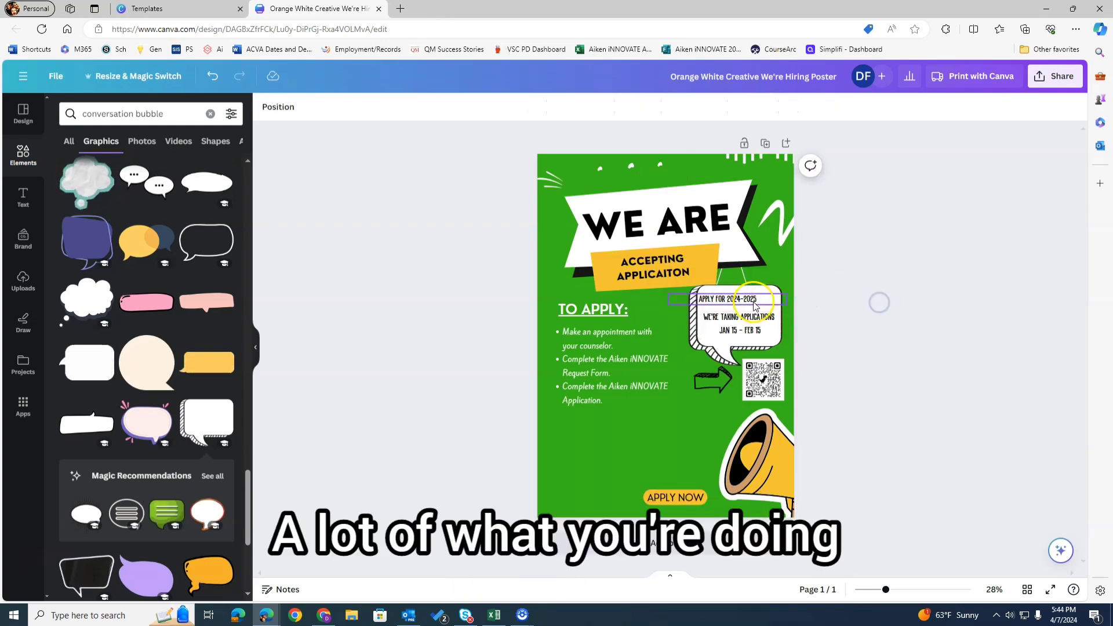
click(752, 303)
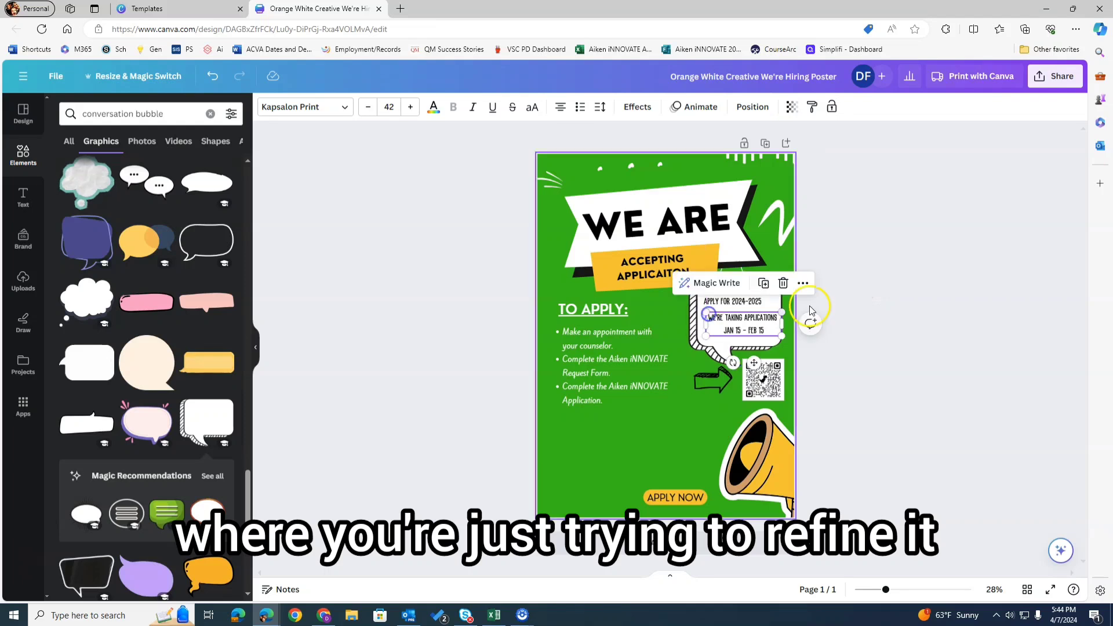
click(869, 300)
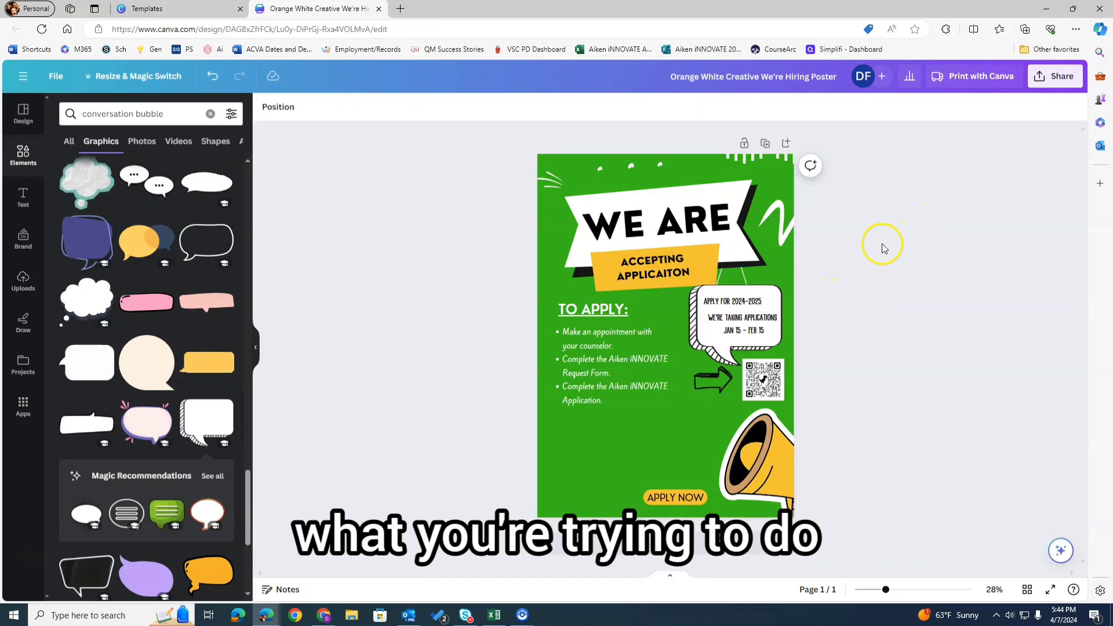
- Tilt the speech bubble slightly counterclockwise and rotate the "Apply for 2024-2025" line to about -5° to match
click(777, 339)
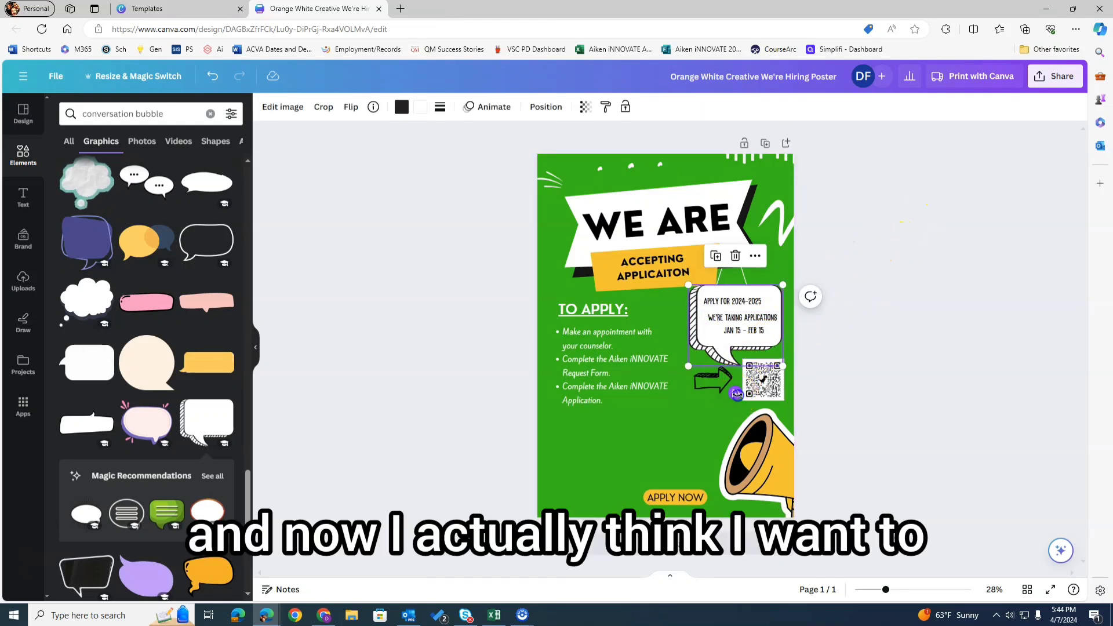
drag(742, 391, 743, 390)
click(735, 301)
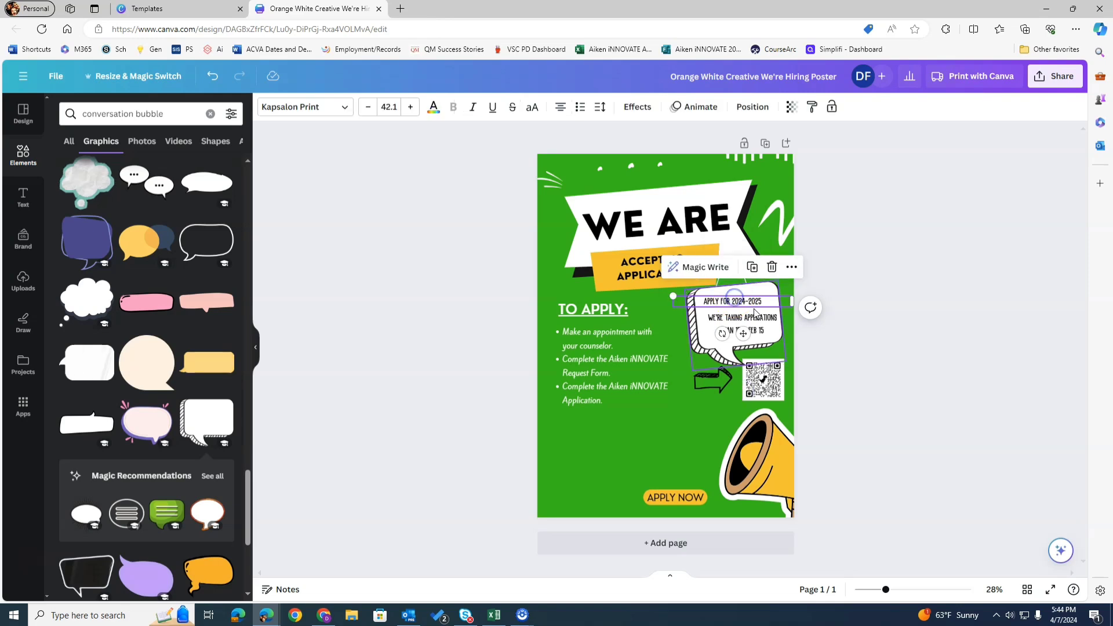
drag(723, 333, 726, 333)
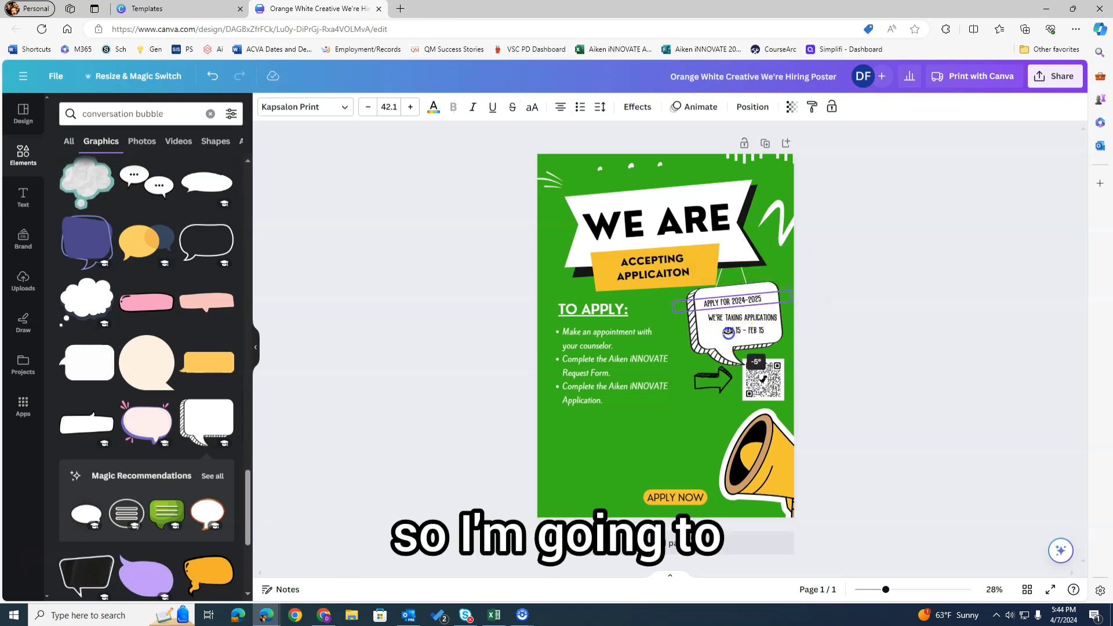
- Rotate the "We're taking applications Jan 15 - Feb 15" text slightly counterclockwise to follow the tilt of the bubble
click(733, 321)
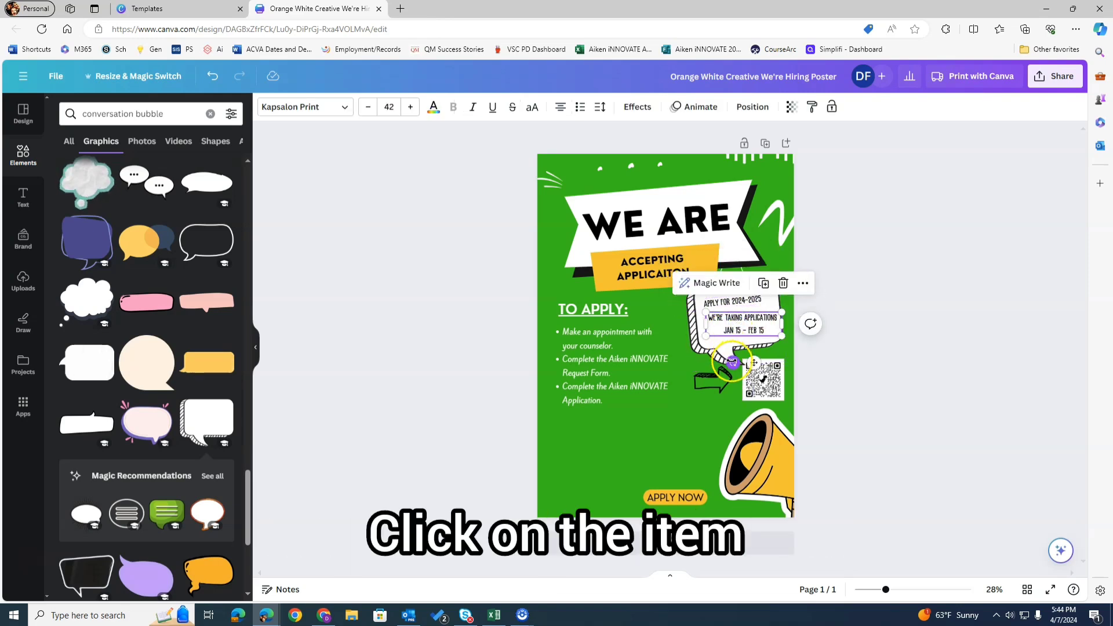
drag(732, 364, 735, 362)
click(873, 285)
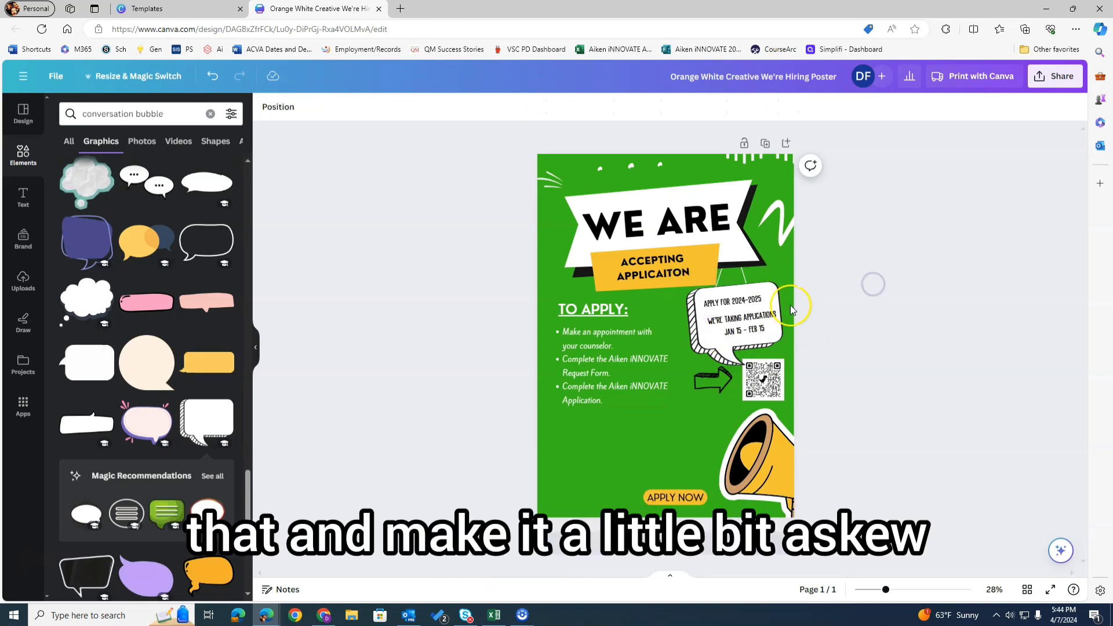
click(744, 326)
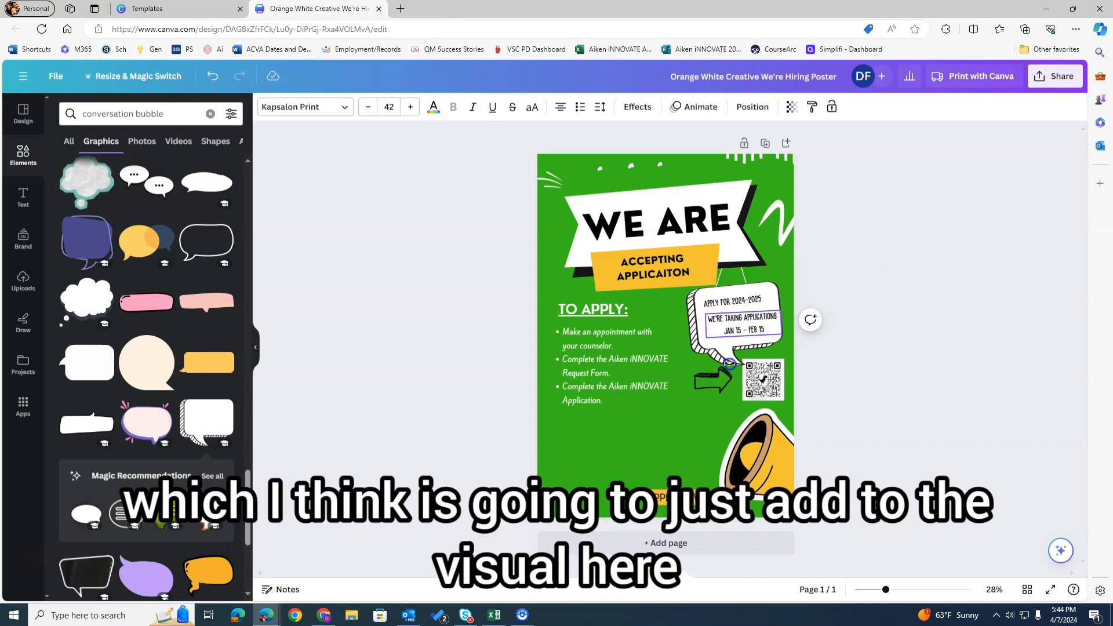
drag(732, 364, 732, 362)
click(869, 254)
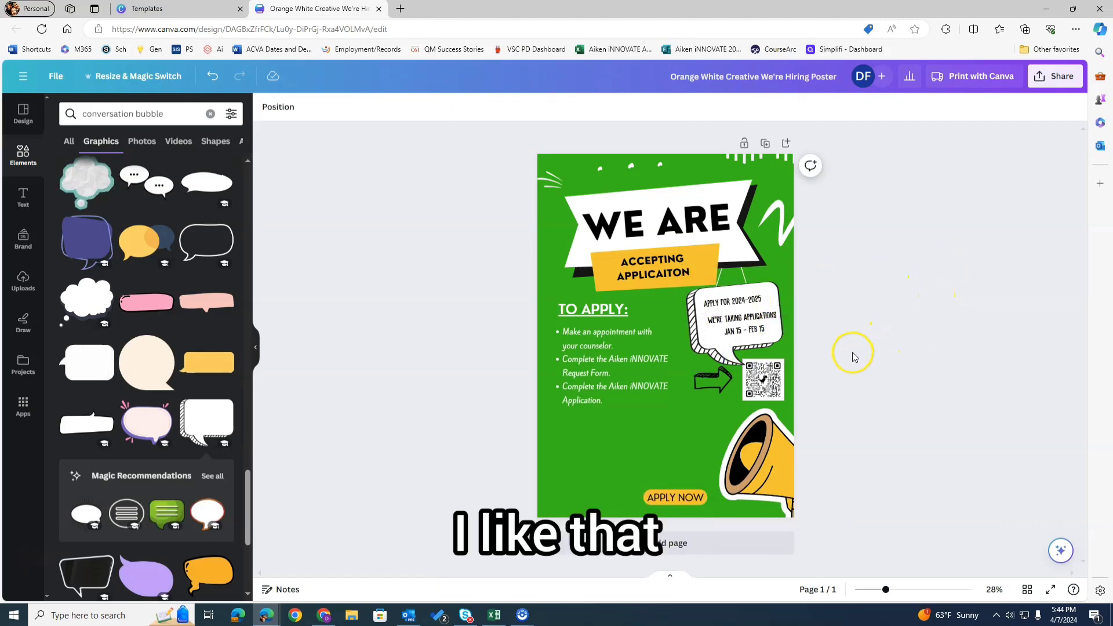
- Move the QR code slightly down and shrink it so it clears the speech bubble
click(764, 380)
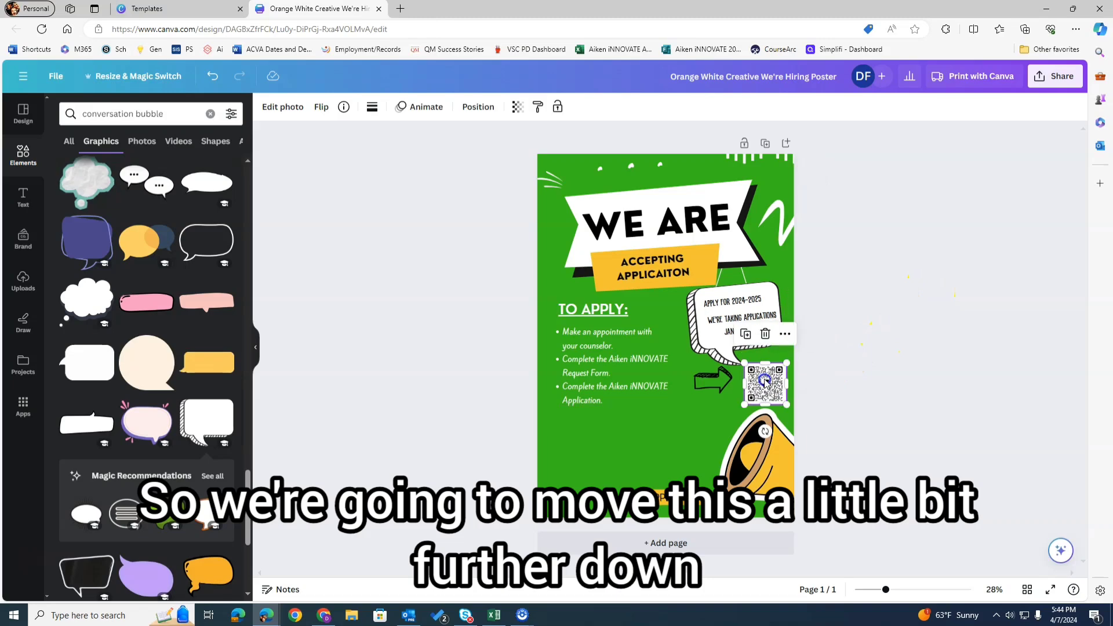
drag(744, 361, 751, 369)
click(864, 328)
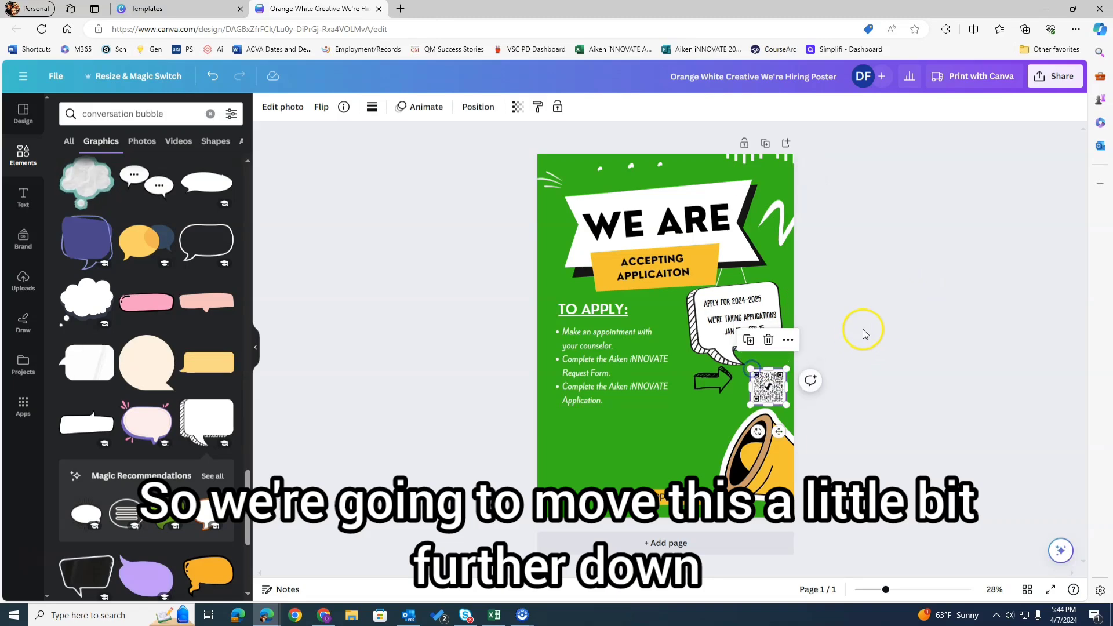
click(821, 347)
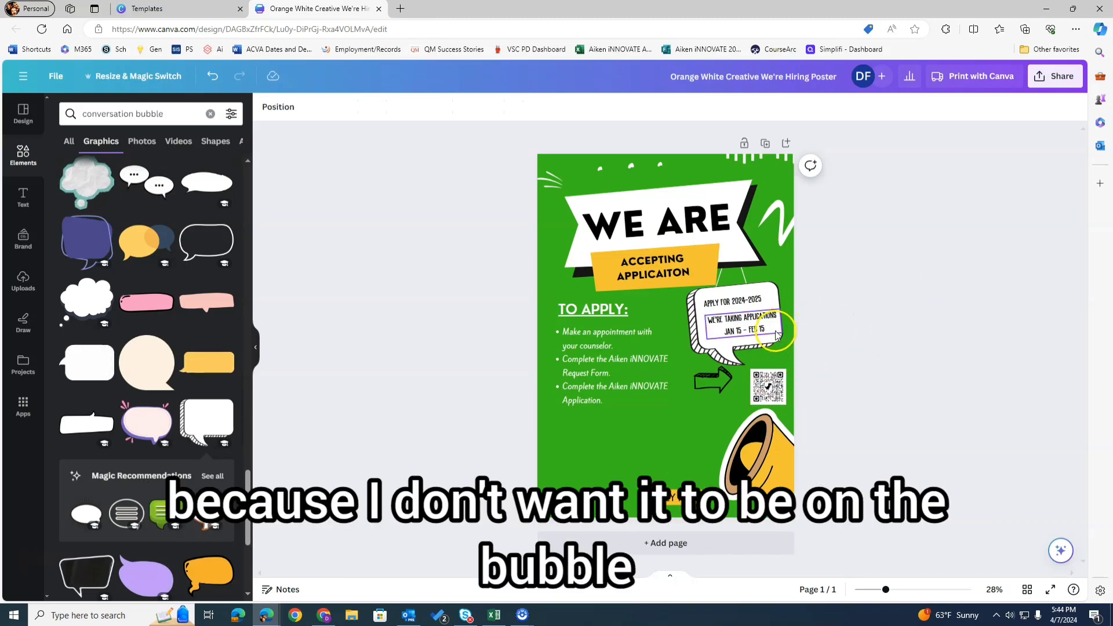
- Enlarge the black arrow so it reaches nearly to the QR code
click(725, 392)
drag(731, 391, 744, 401)
click(883, 340)
click(808, 363)
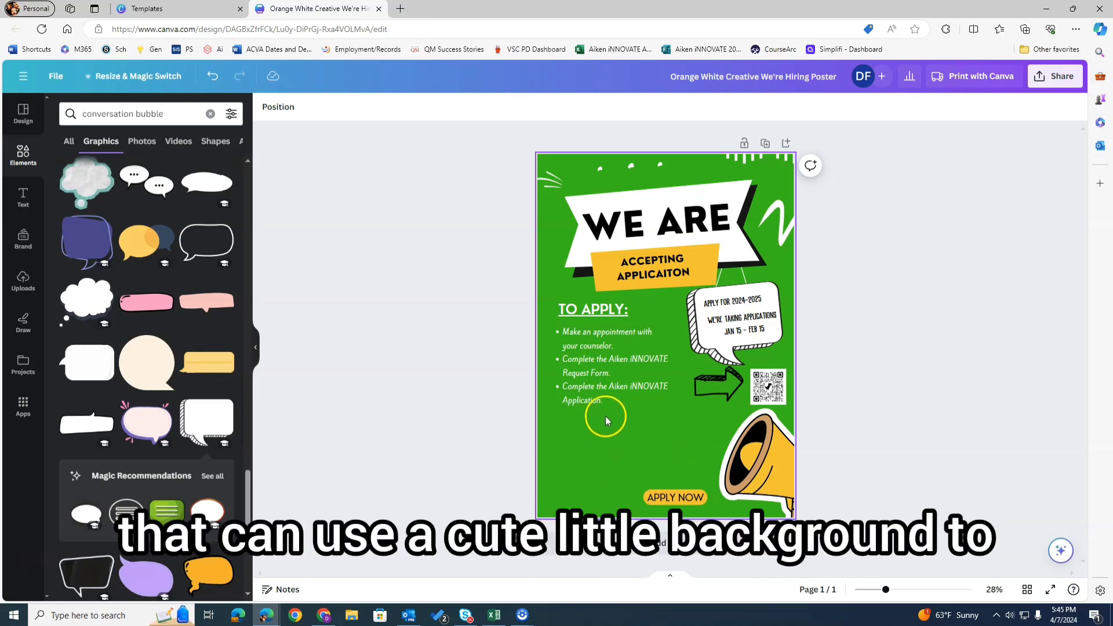
- Search the elements for "post it" and browse the sticky notes and graphics for a text background
click(166, 113)
drag(165, 114, 139, 61)
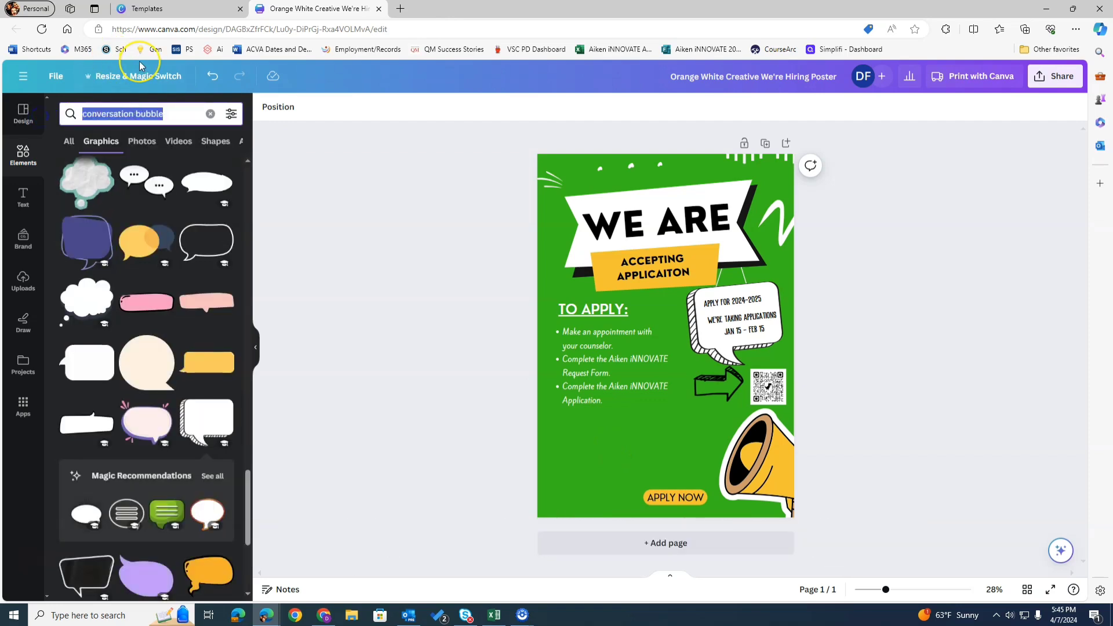
text(post it)
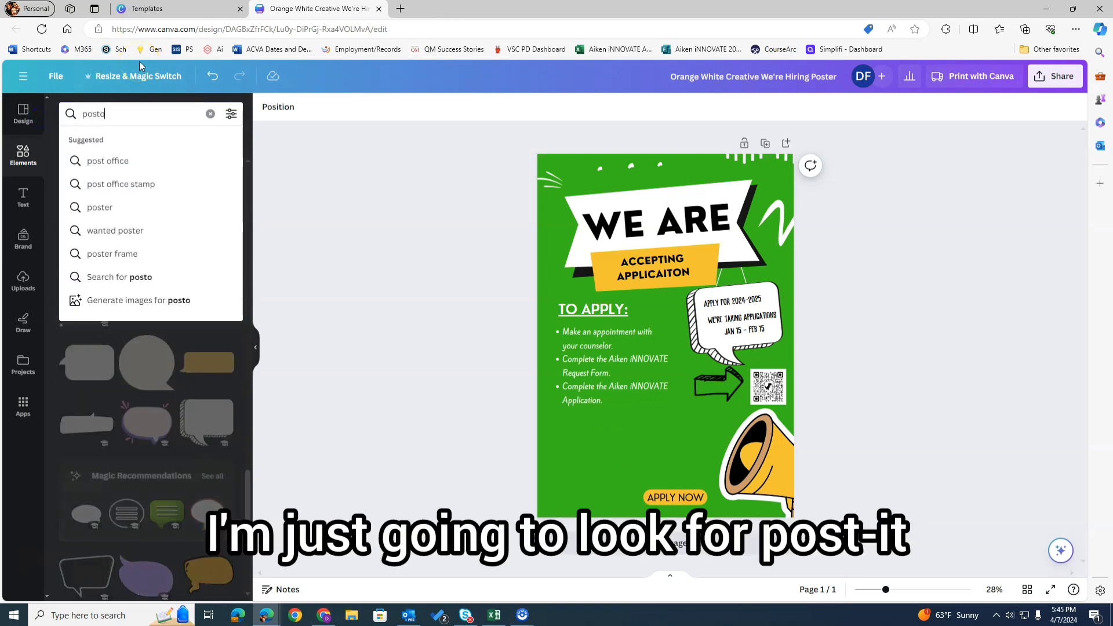
key(Return)
scroll(184, 402, down, 5)
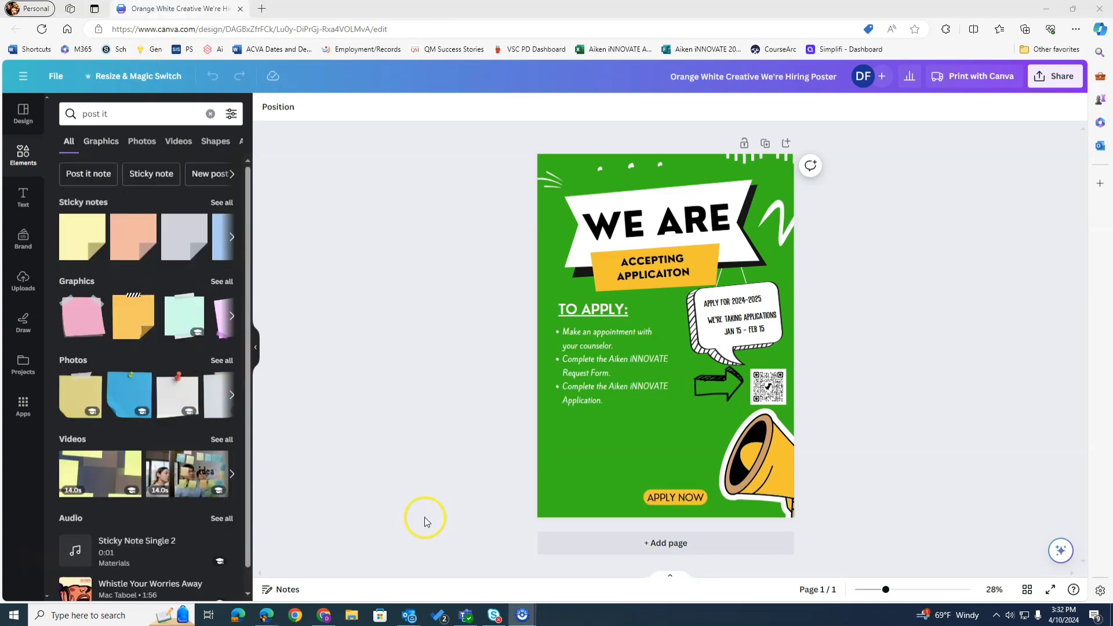
click(222, 203)
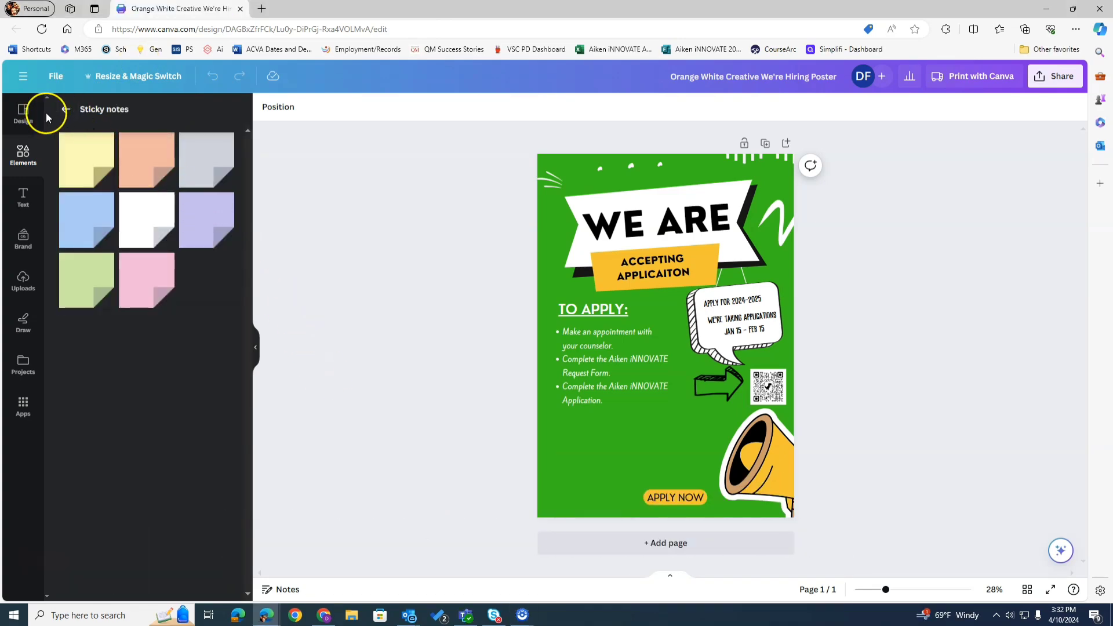
click(67, 109)
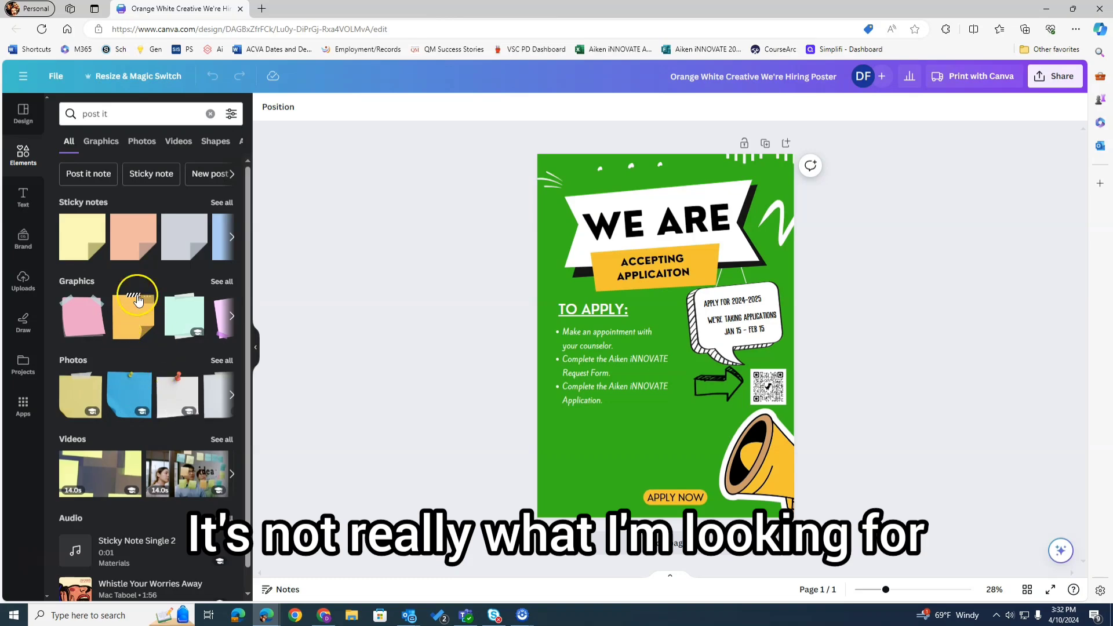
click(221, 281)
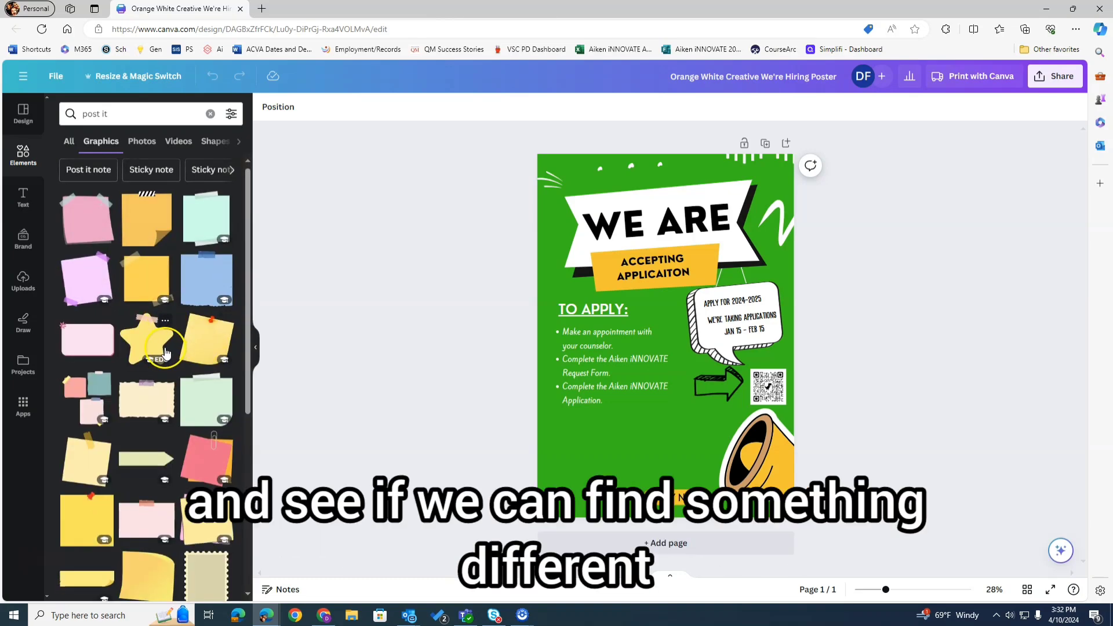
scroll(165, 352, down, 10)
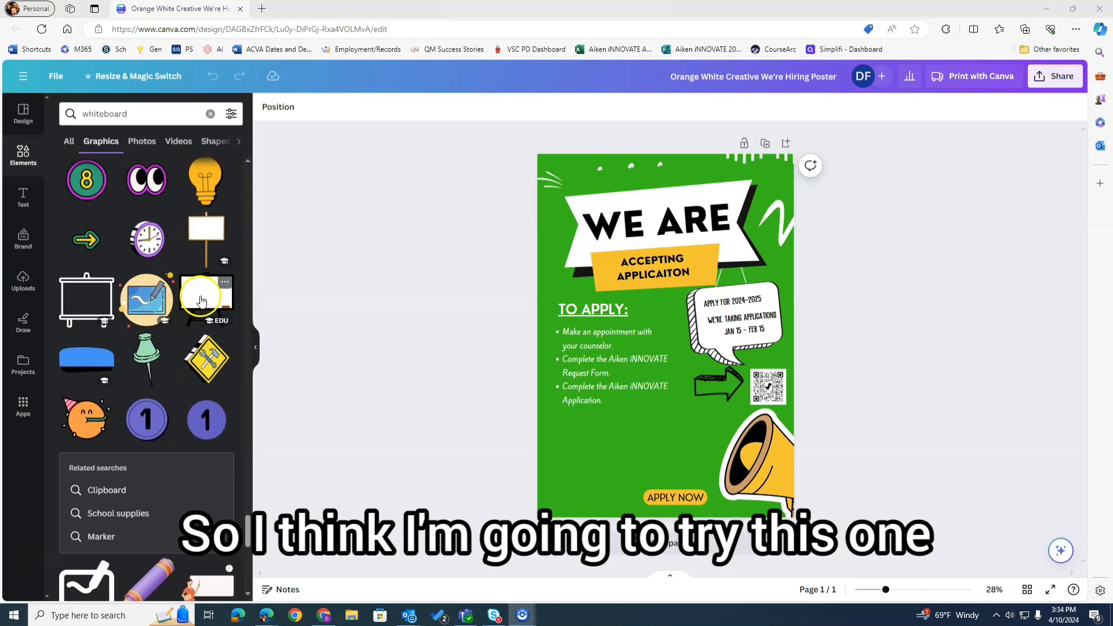
- Insert the black-framed whiteboard on an easel, place it below the bulleted application list and enlarge it
click(201, 300)
drag(642, 309, 575, 435)
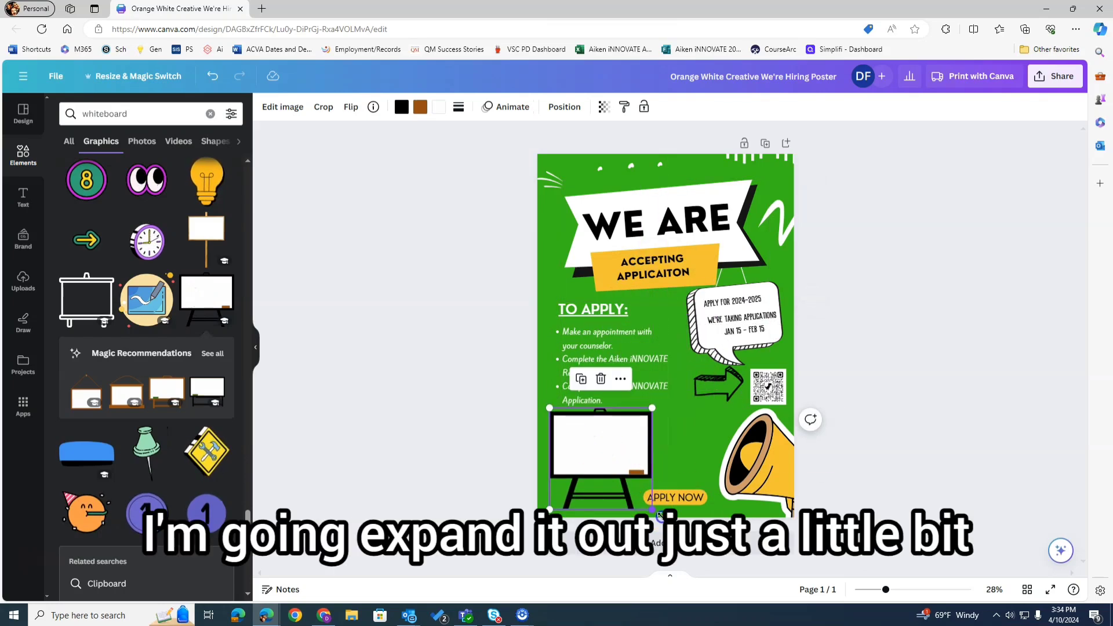
drag(659, 514, 675, 532)
drag(604, 450, 599, 455)
- Move the yellow "Apply Now" label to the right, clear of the whiteboard and beside the megaphone
click(684, 497)
drag(686, 495, 715, 503)
click(761, 448)
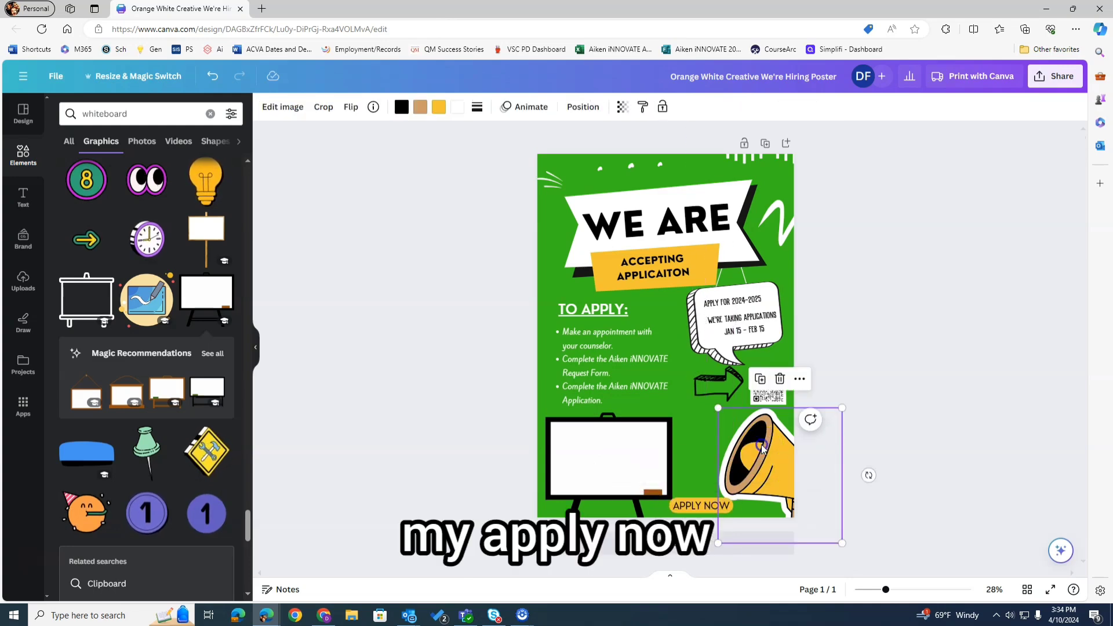
- Shrink the whiteboard slightly so its easel fits better on the poster
click(632, 454)
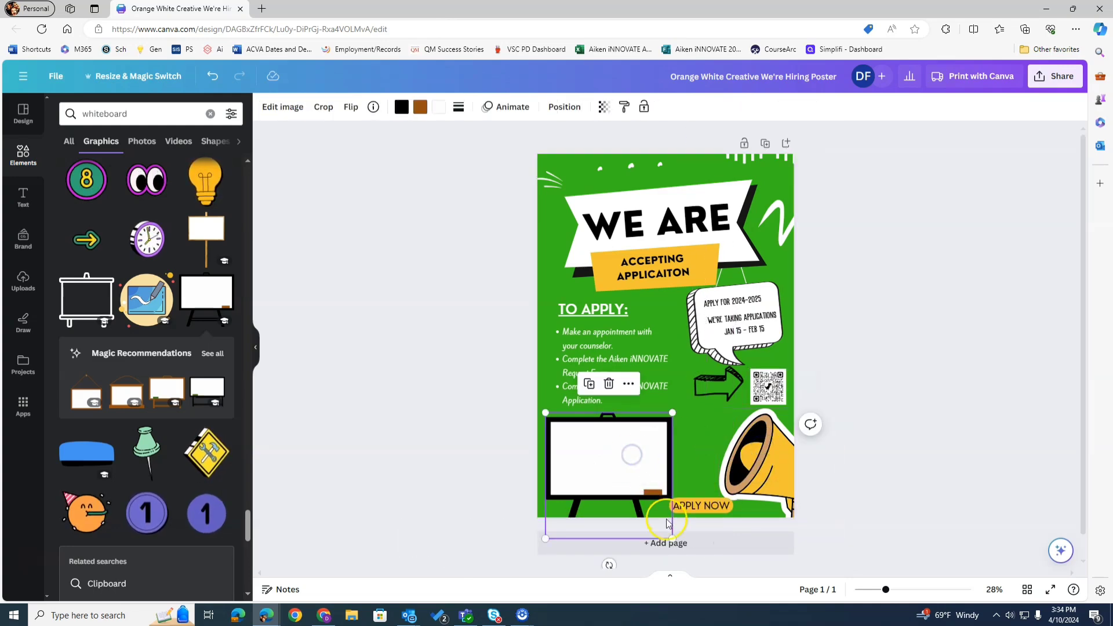
drag(673, 539, 662, 528)
click(691, 457)
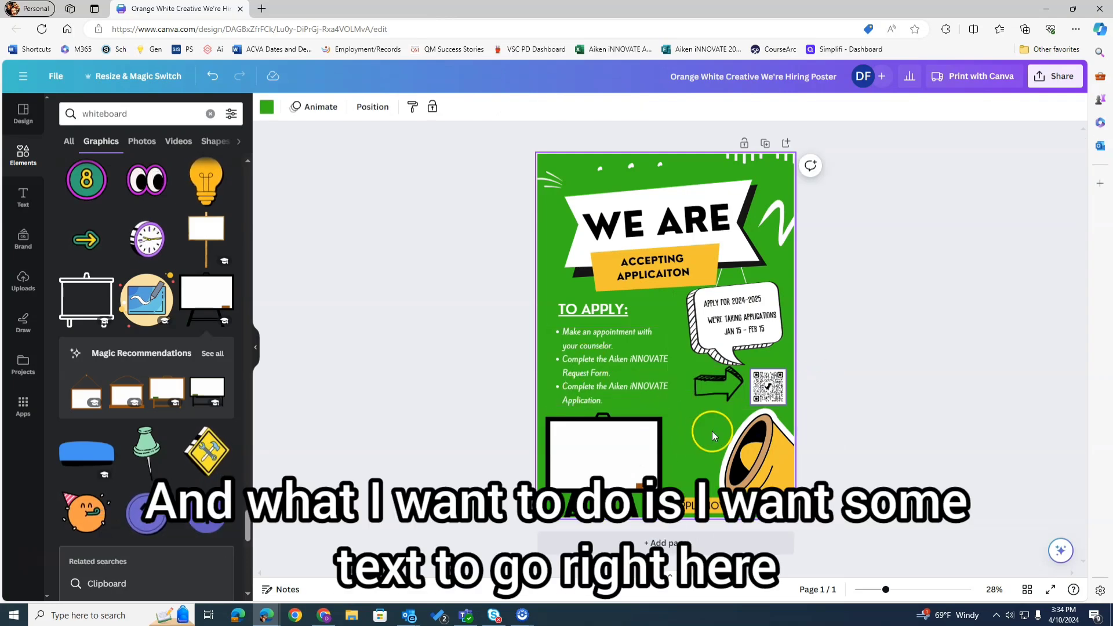
- Duplicate the bulleted application list, place the copy over the whiteboard and color its text black
click(591, 392)
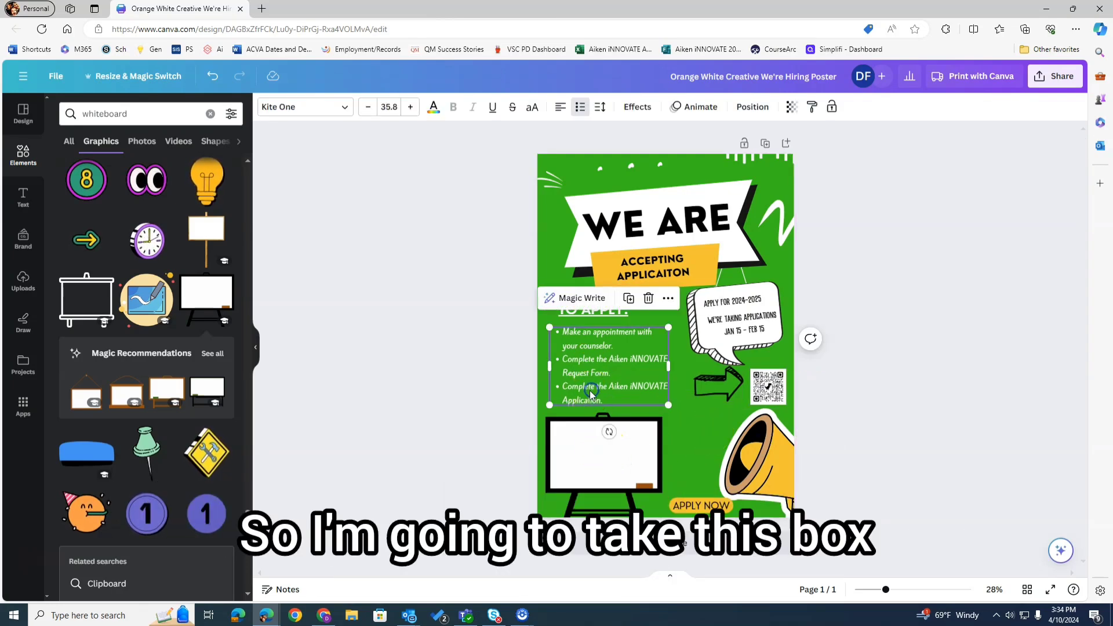
click(628, 297)
drag(620, 323, 597, 445)
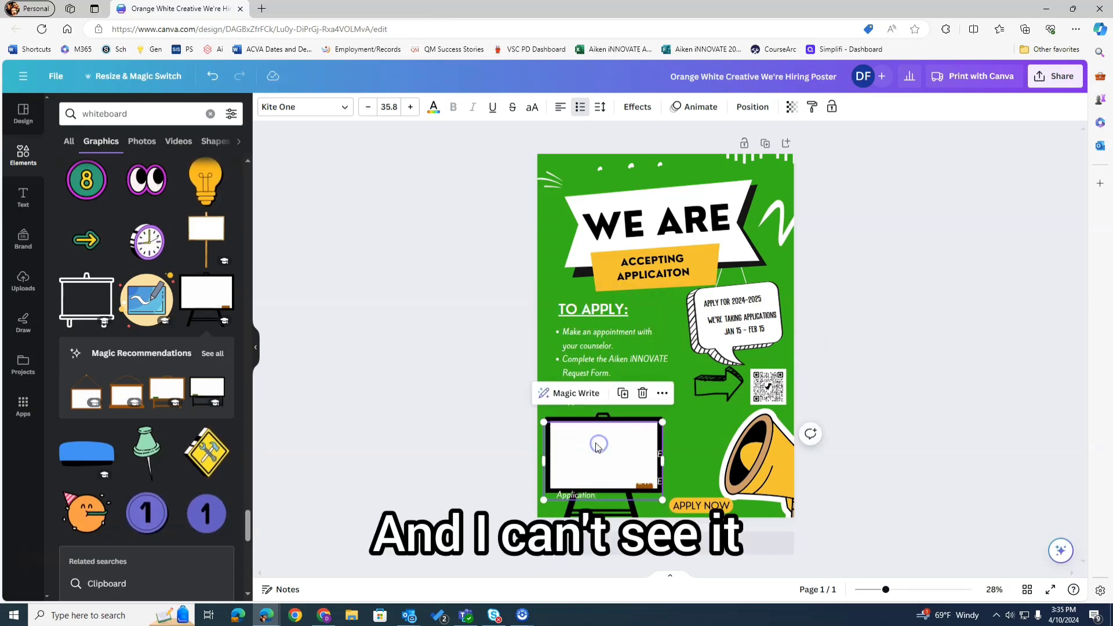
click(433, 106)
click(138, 181)
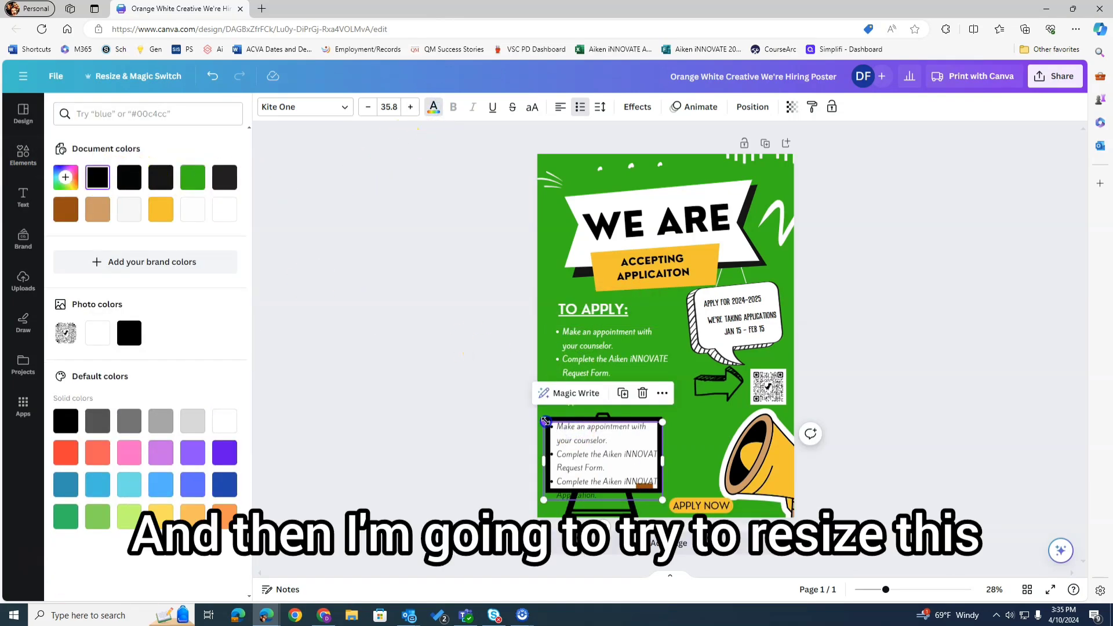
- Resize the copied bulleted list to fit the whiteboard's writing area and enlarge the whiteboard slightly around it
drag(544, 422, 580, 437)
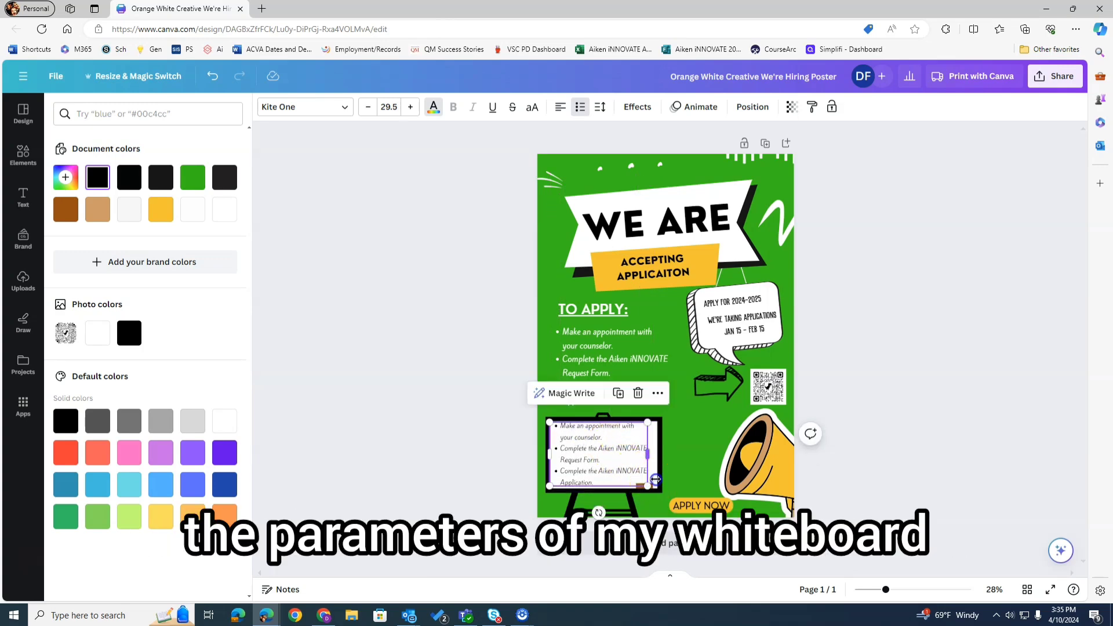
click(592, 506)
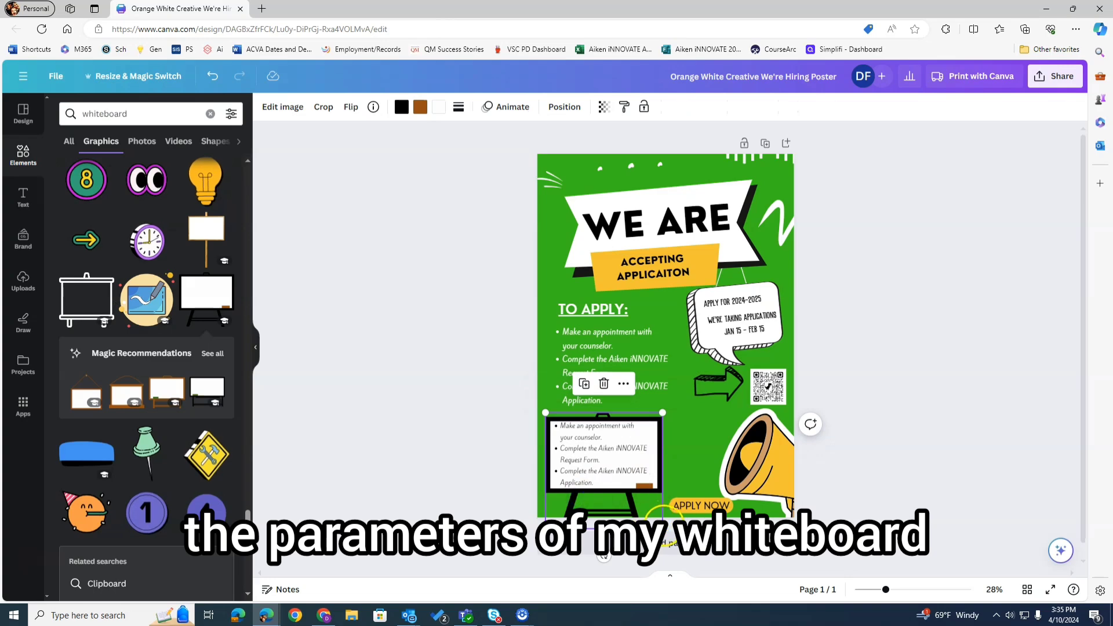
drag(662, 543, 679, 545)
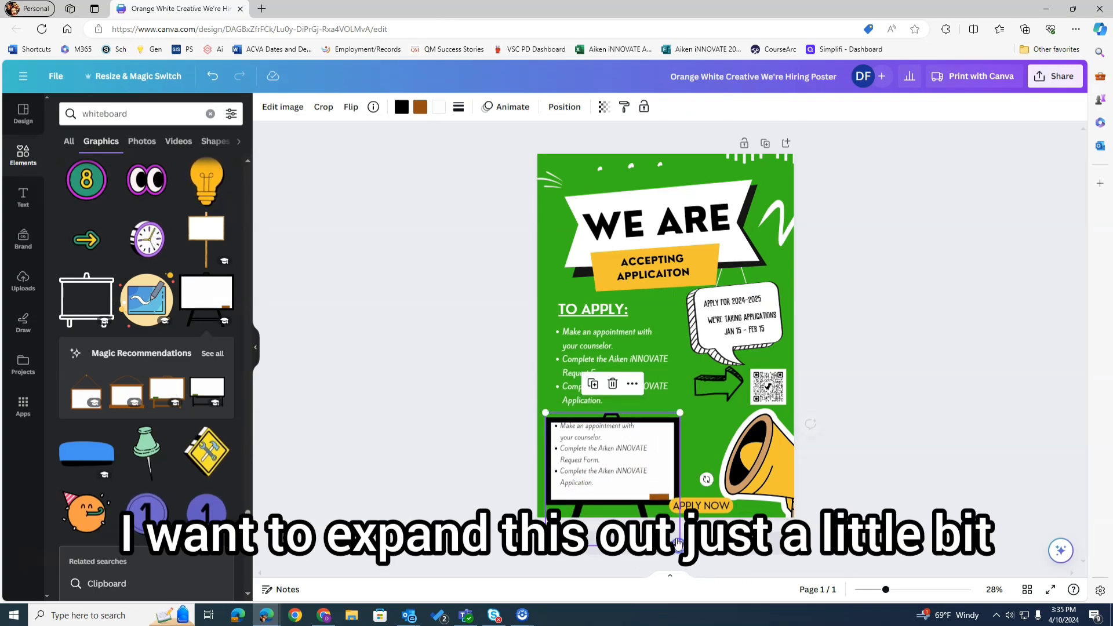
click(619, 485)
drag(647, 486, 660, 497)
drag(664, 424, 618, 446)
- Delete the whiteboard graphic from behind the copied list
click(706, 428)
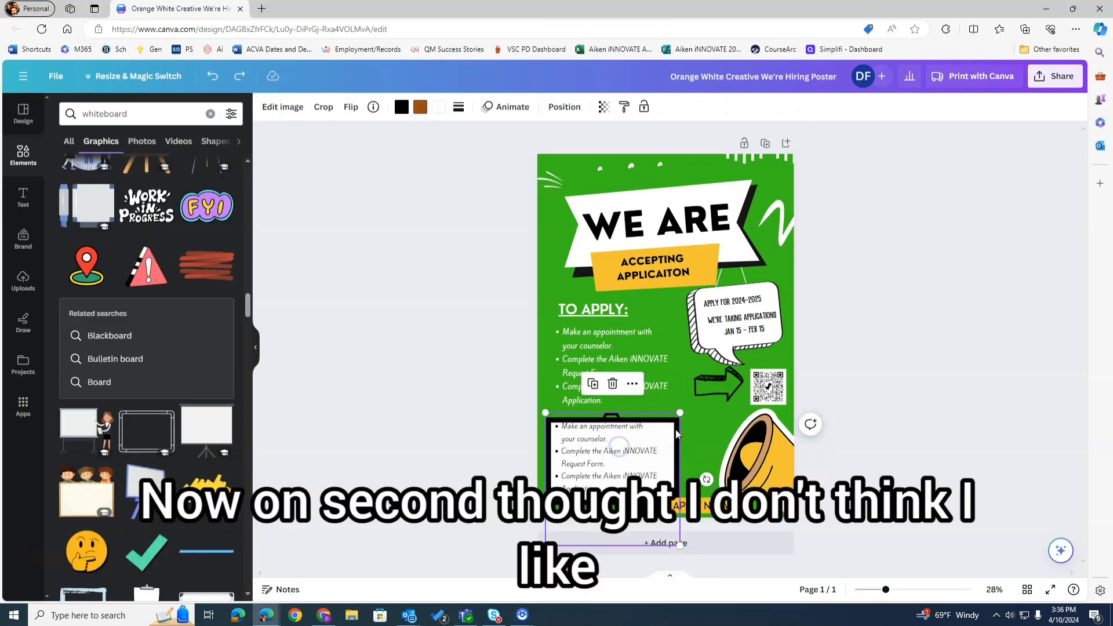
key(Delete)
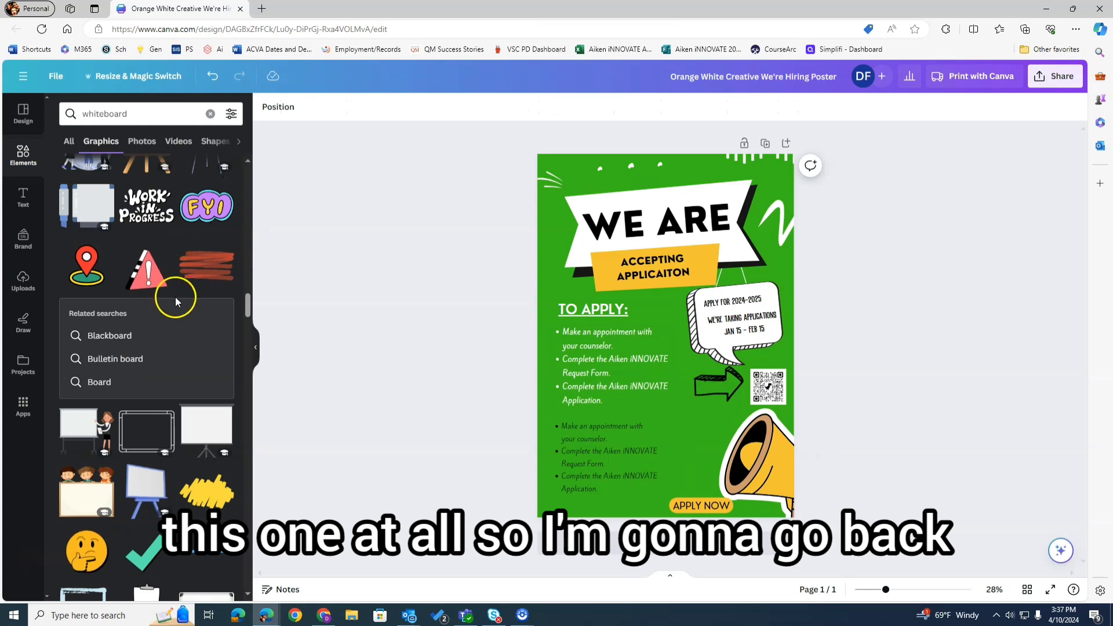
- Add the silver-framed whiteboard graphic behind the copied list and enlarge it to surround the text
scroll(175, 297, down, 3)
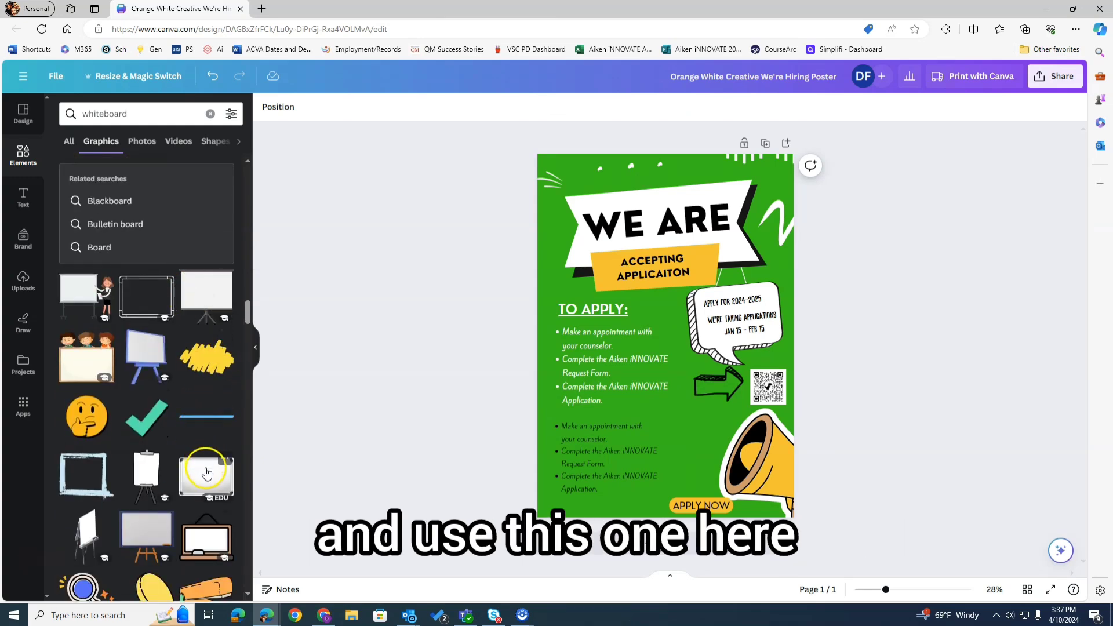
click(207, 474)
drag(696, 325, 629, 441)
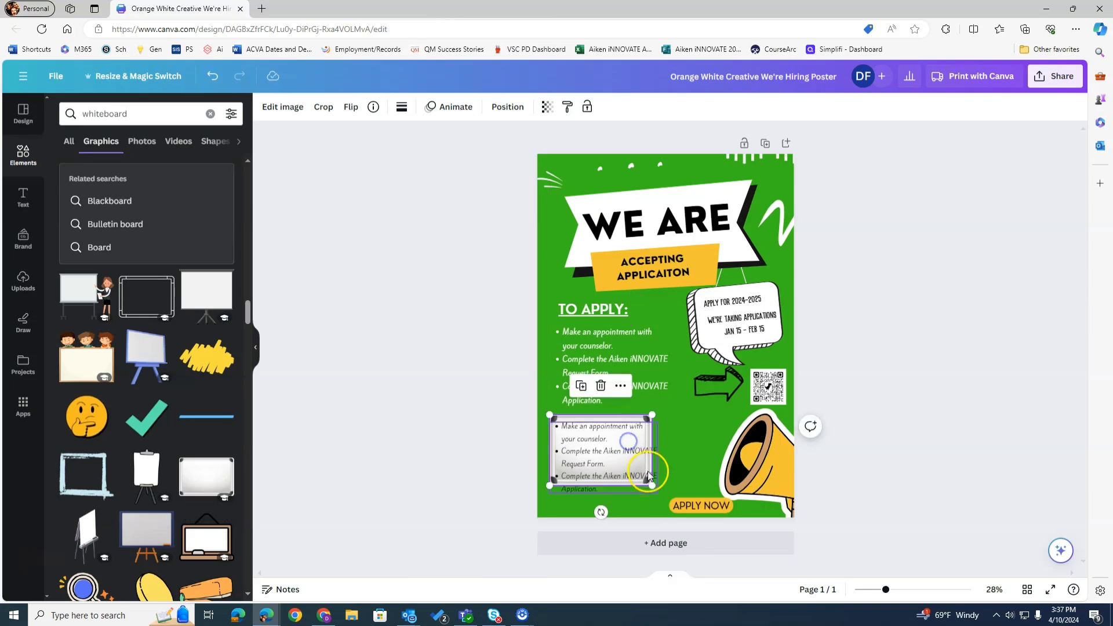
mouse_move(653, 487)
mouse_down()
mouse_move(671, 514)
mouse_move(680, 507)
mouse_move(652, 478)
mouse_up()
- Shift the APPLY NOW label slightly to the right, clear of the whiteboard's corner
click(693, 479)
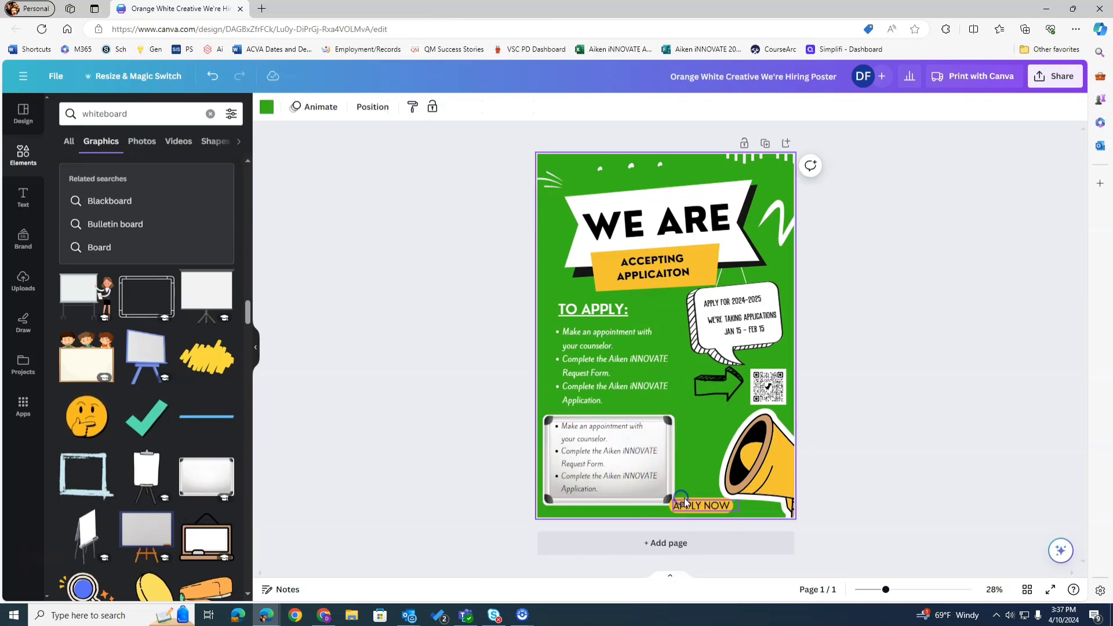
drag(714, 505, 723, 506)
click(682, 432)
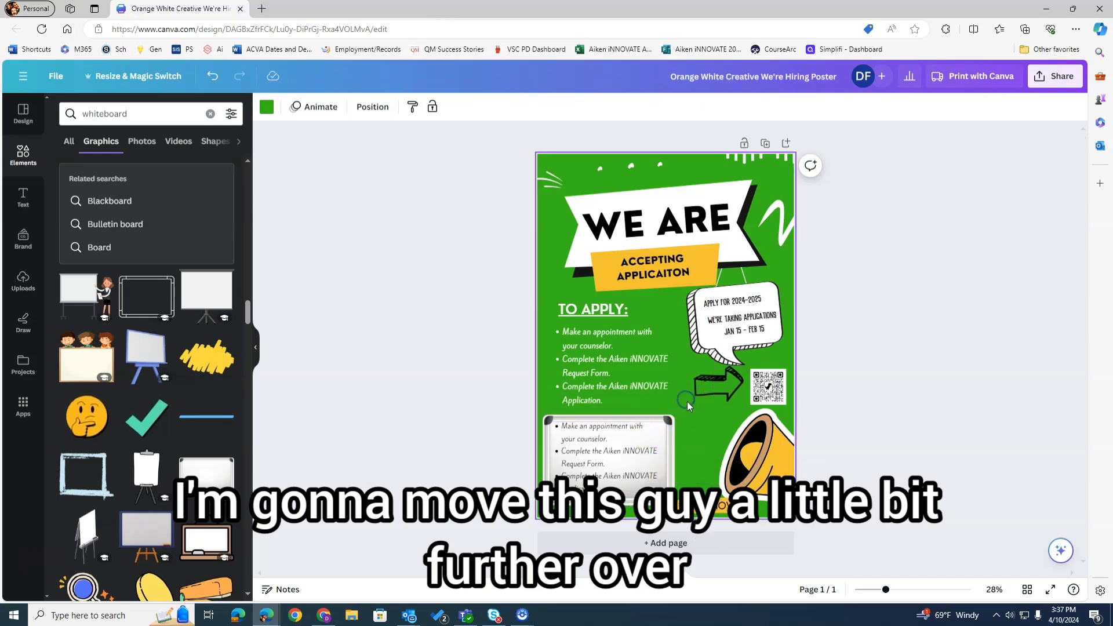
- Replace the whiteboard list with an unbulleted paragraph describing Aiken iNNOVATE as a full-time virtual option for students in grades 6 - 12, and widen its box
triple_click(609, 437)
click(620, 439)
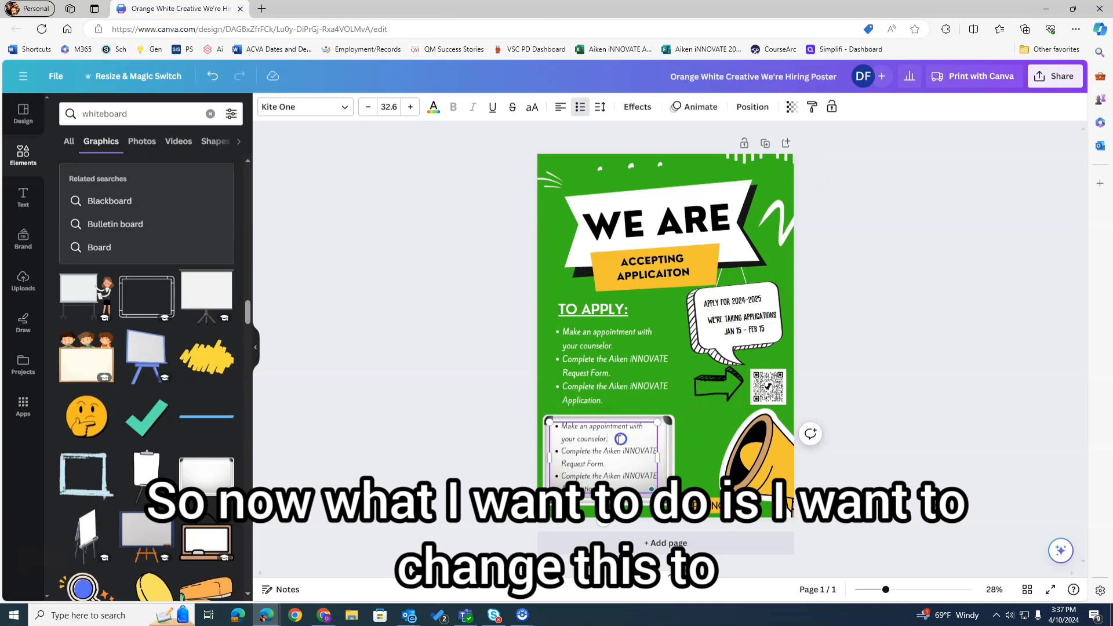
key(ctrl+a)
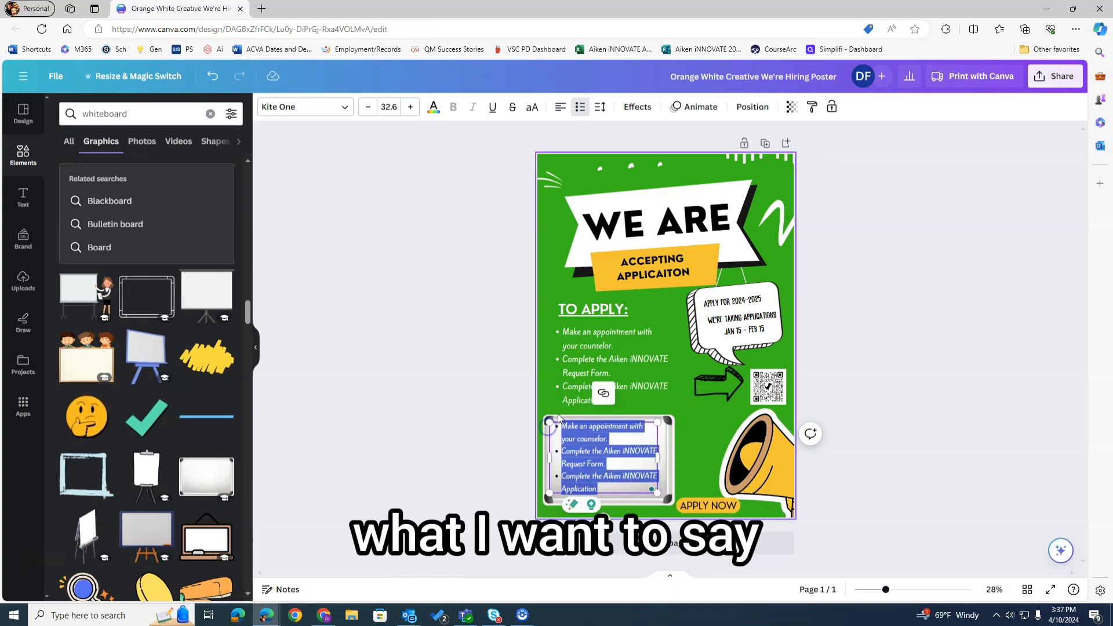
text(Aiken iNNOVATE is a full-time virtual option for students in grades 6 - 12. Students who are driven to learn from home in a virtual setting are encouraged to apply!)
drag(651, 458, 656, 458)
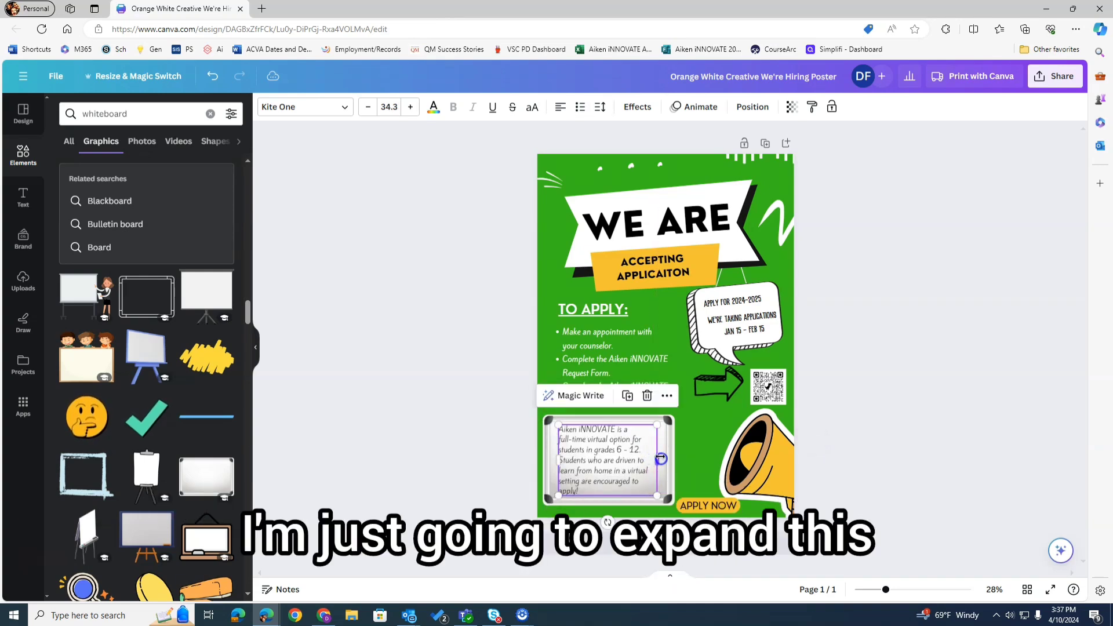
click(687, 447)
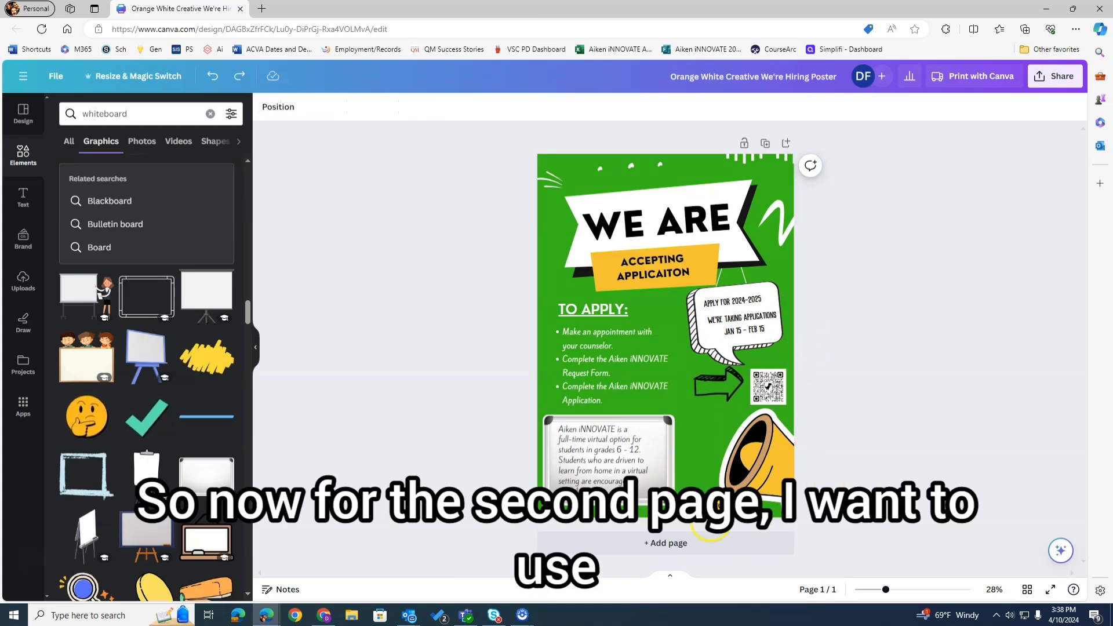
- Add a second page and apply the White Green Simple Travel Agency Poster template from the travel templates to it
click(682, 541)
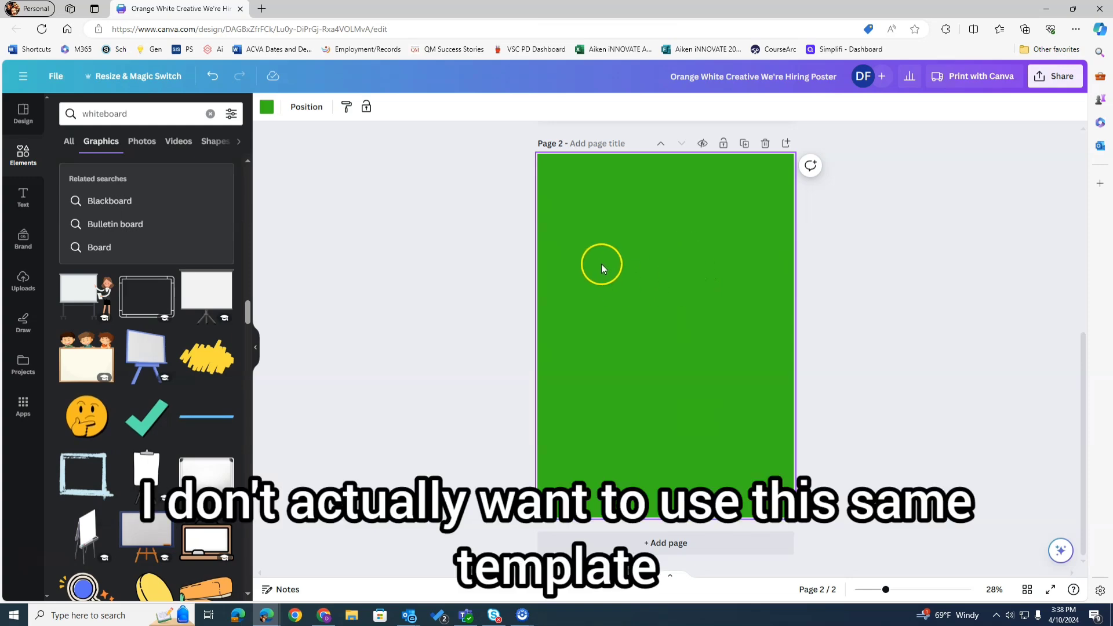
scroll(775, 349, up, 1)
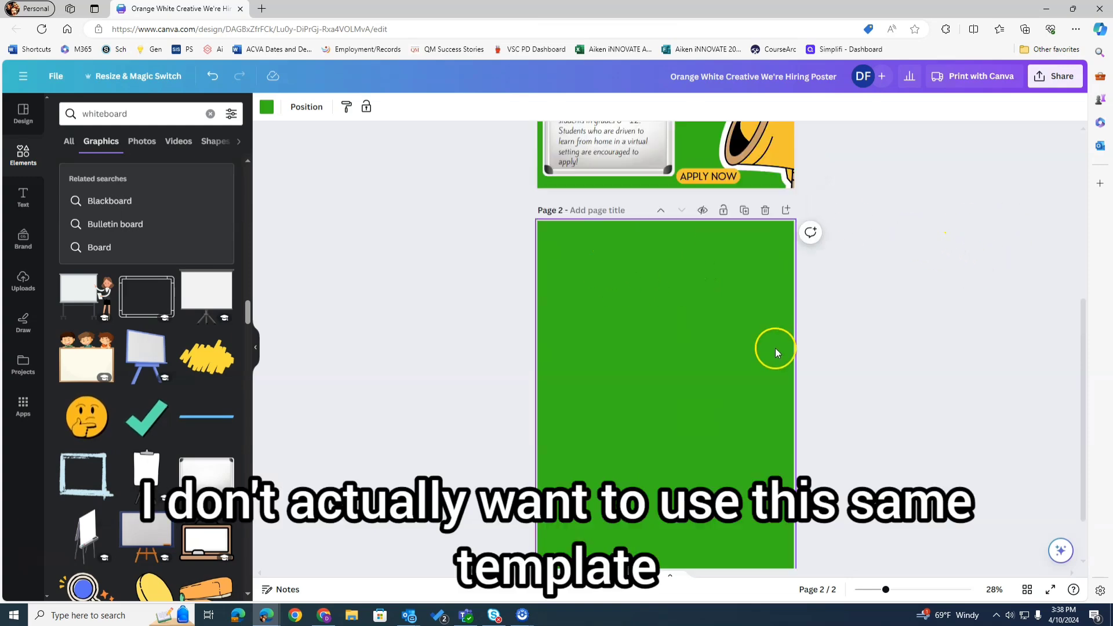
scroll(772, 345, down, 1)
scroll(769, 338, up, 6)
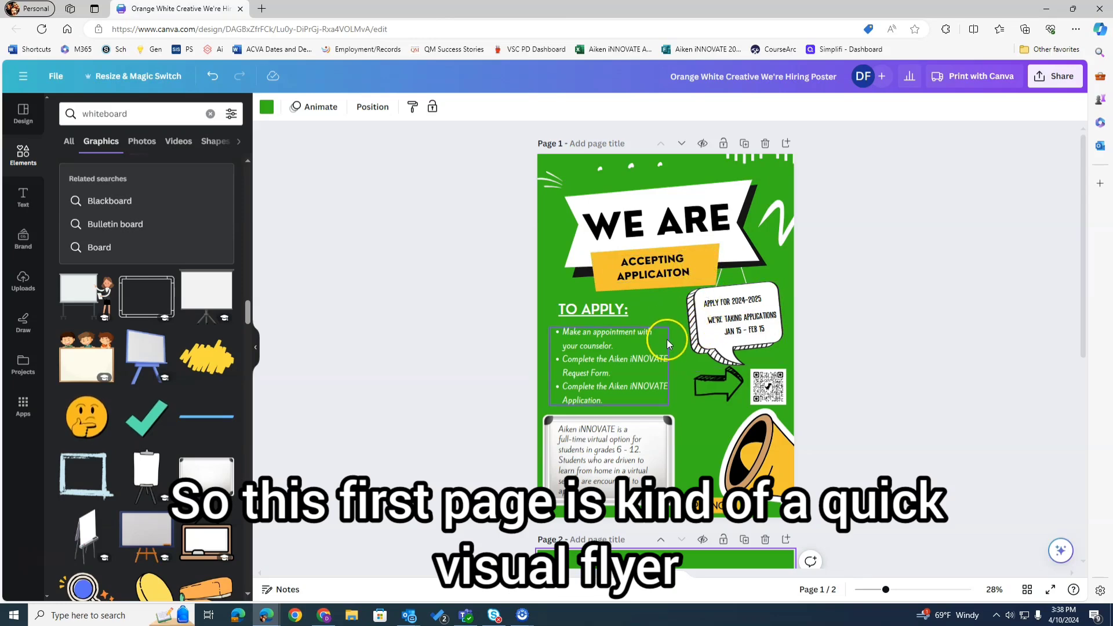
scroll(668, 336, down, 6)
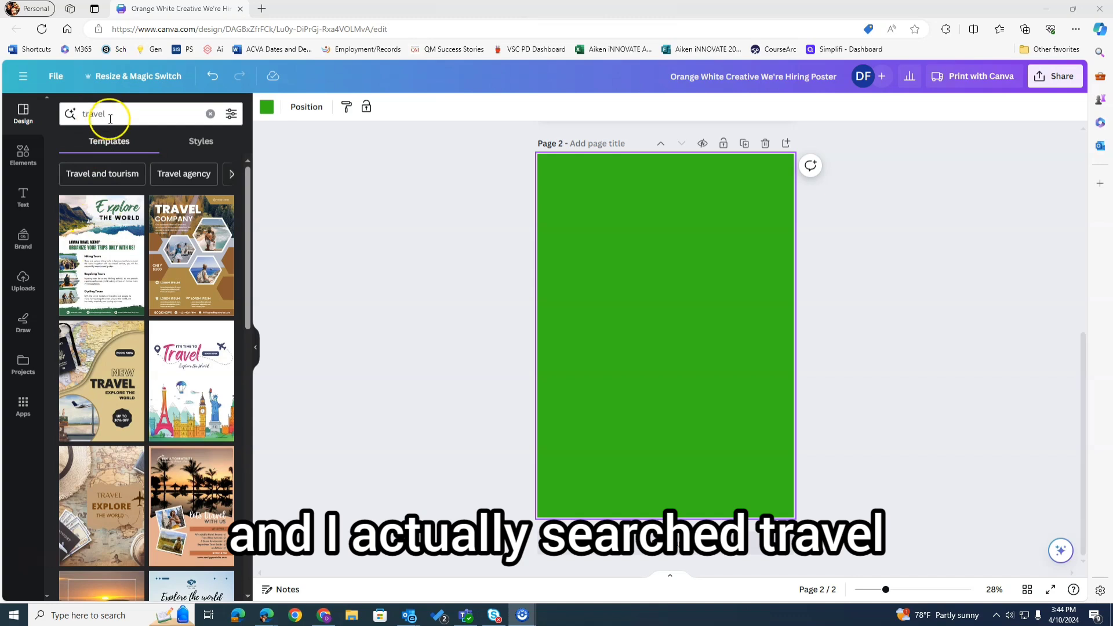
click(91, 255)
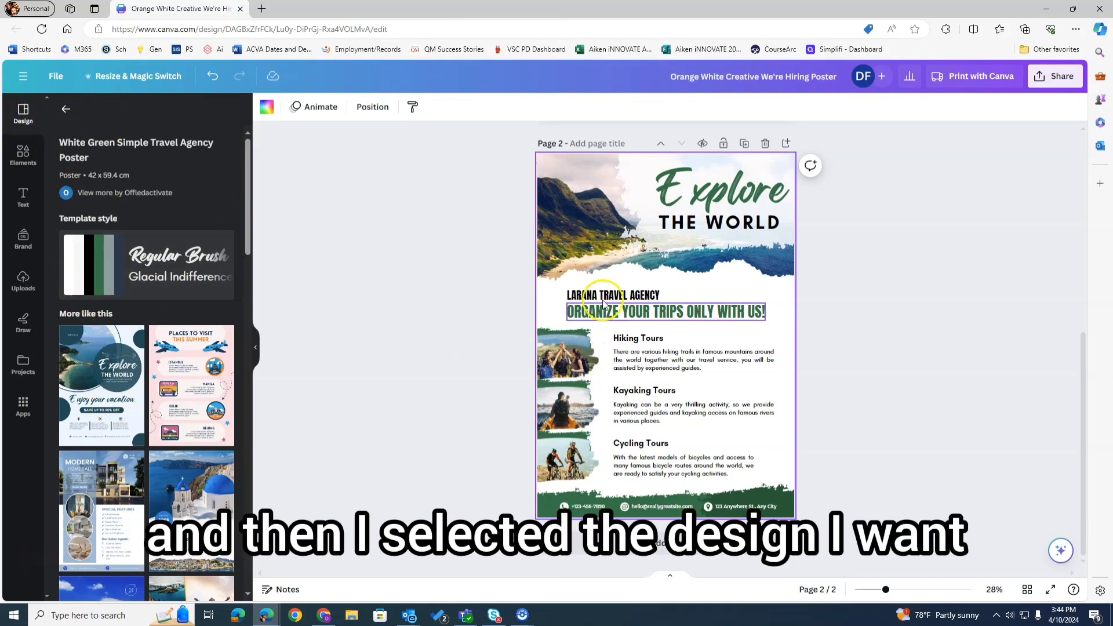
- Delete the mountain beach photo from the header frame on page 2
scroll(626, 302, up, 7)
scroll(650, 356, down, 3)
scroll(650, 356, down, 2)
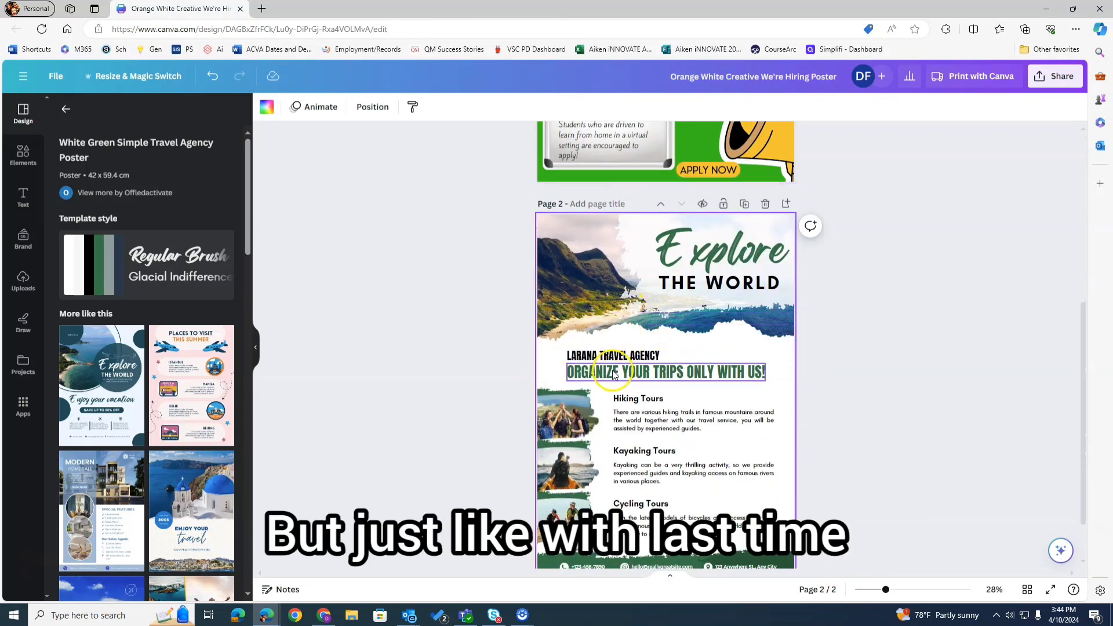
scroll(710, 396, down, 1)
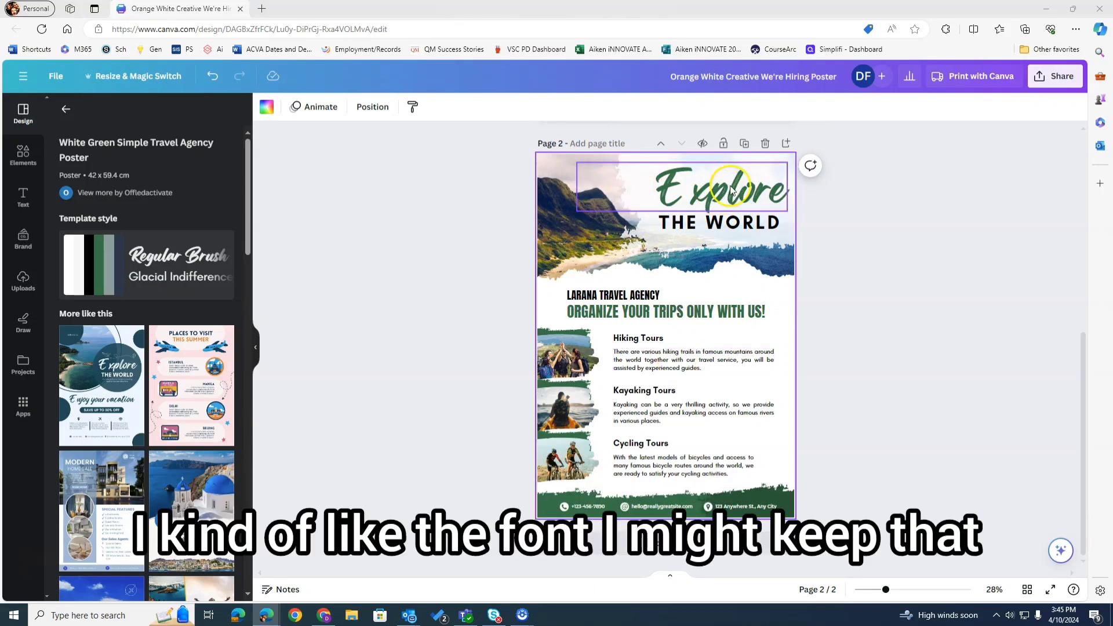
click(550, 251)
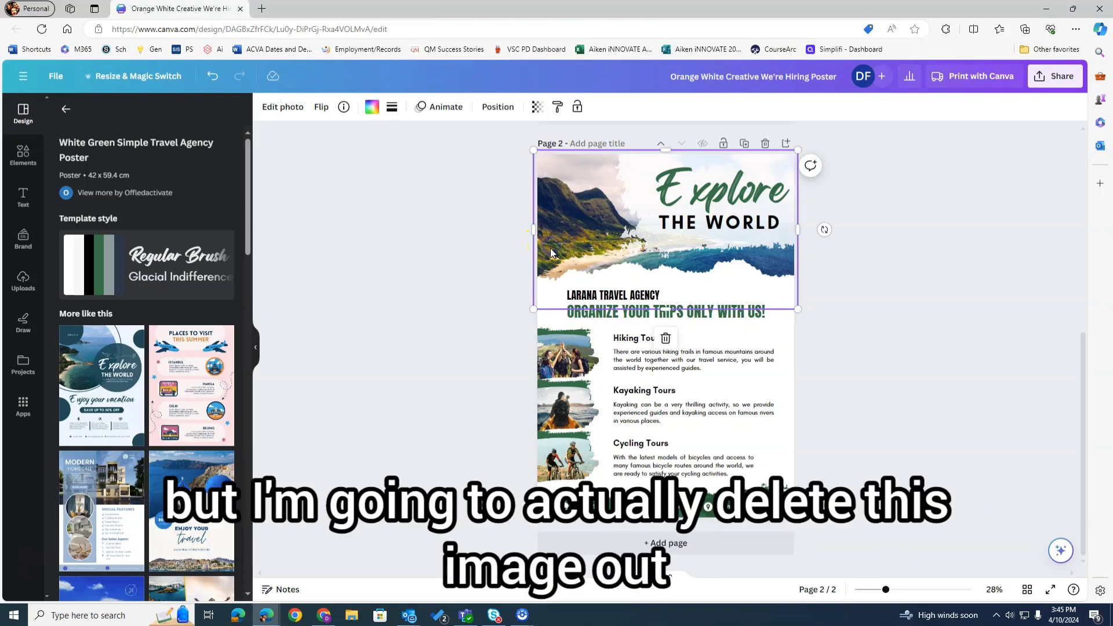
key(Delete)
click(555, 252)
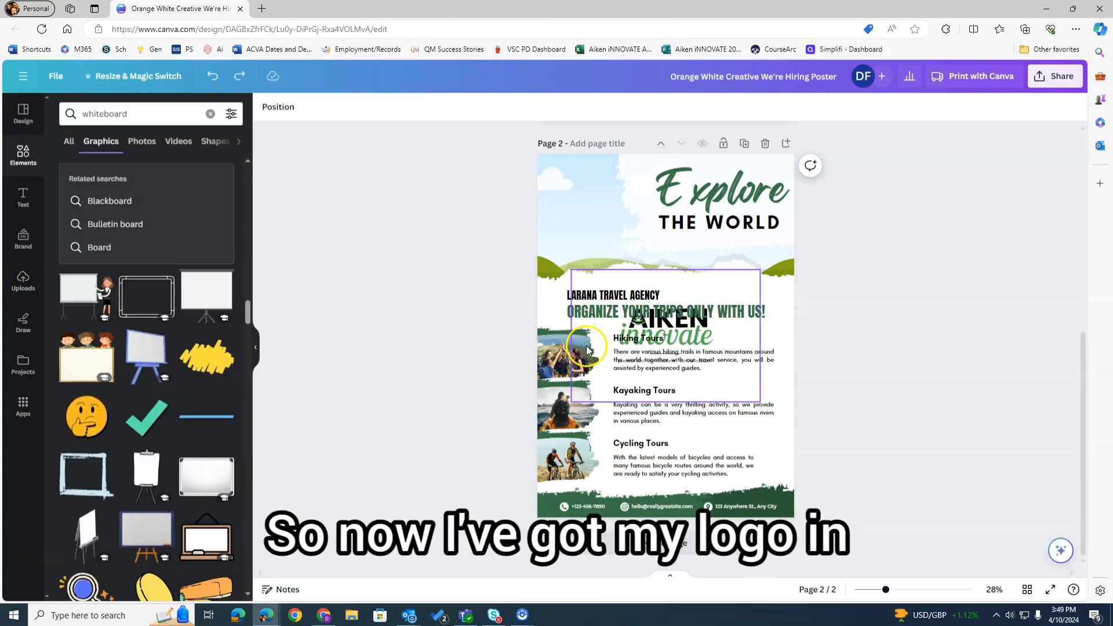
- Place the Aiken innovate logo into page 2's header frame and delete the translucent white overlay clouding it
drag(586, 350, 580, 250)
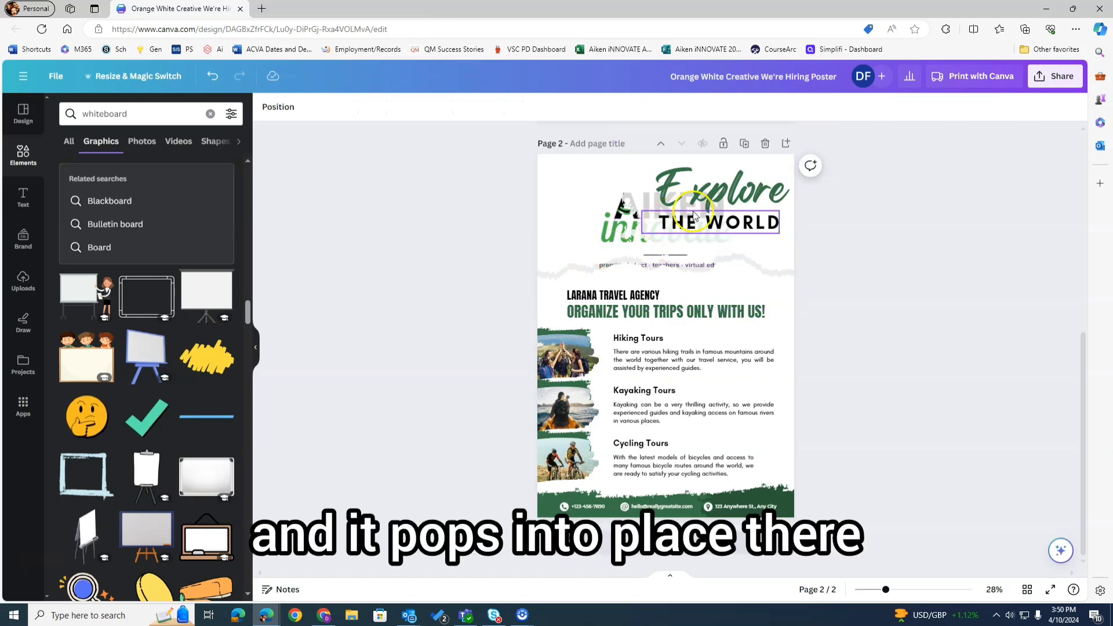
click(629, 233)
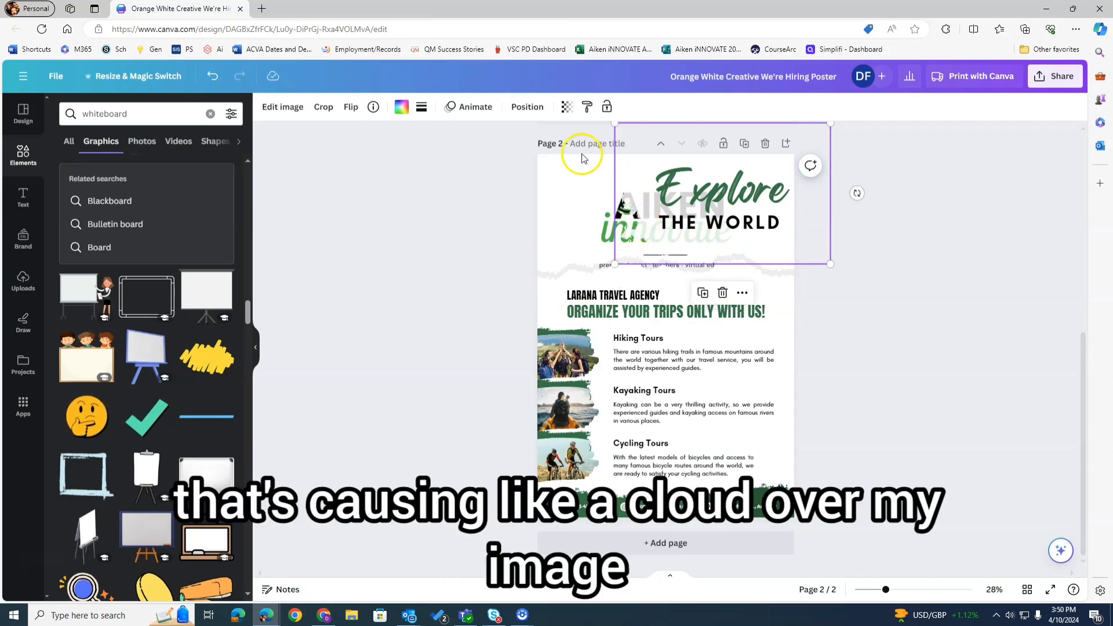
key(Delete)
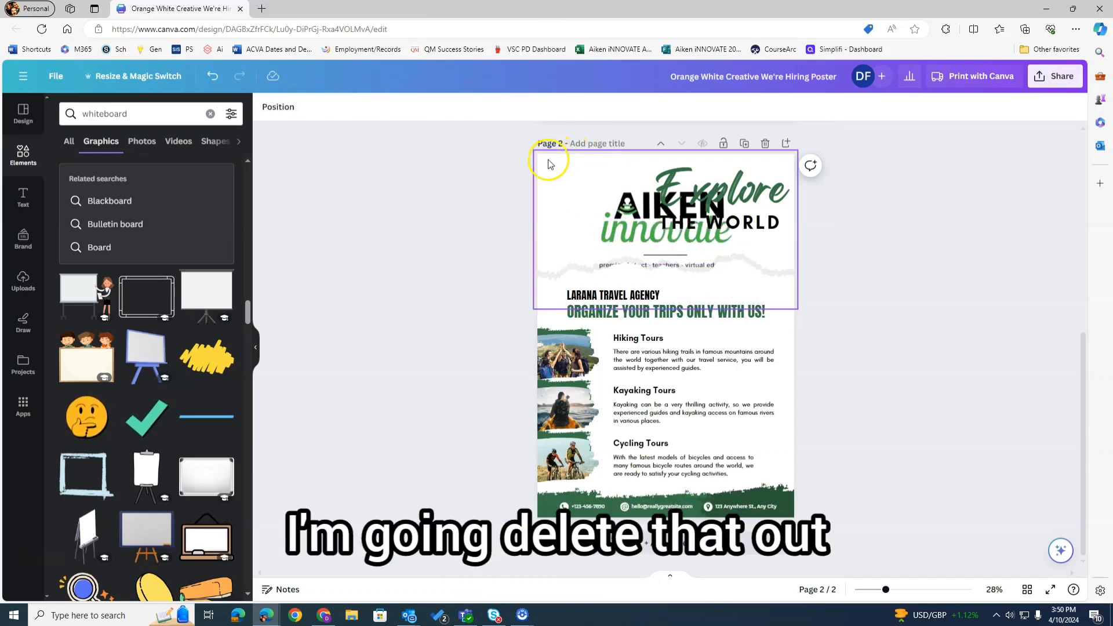
- Delete the THE WORLD text and move the Explore heading up, clear of the logo
click(729, 223)
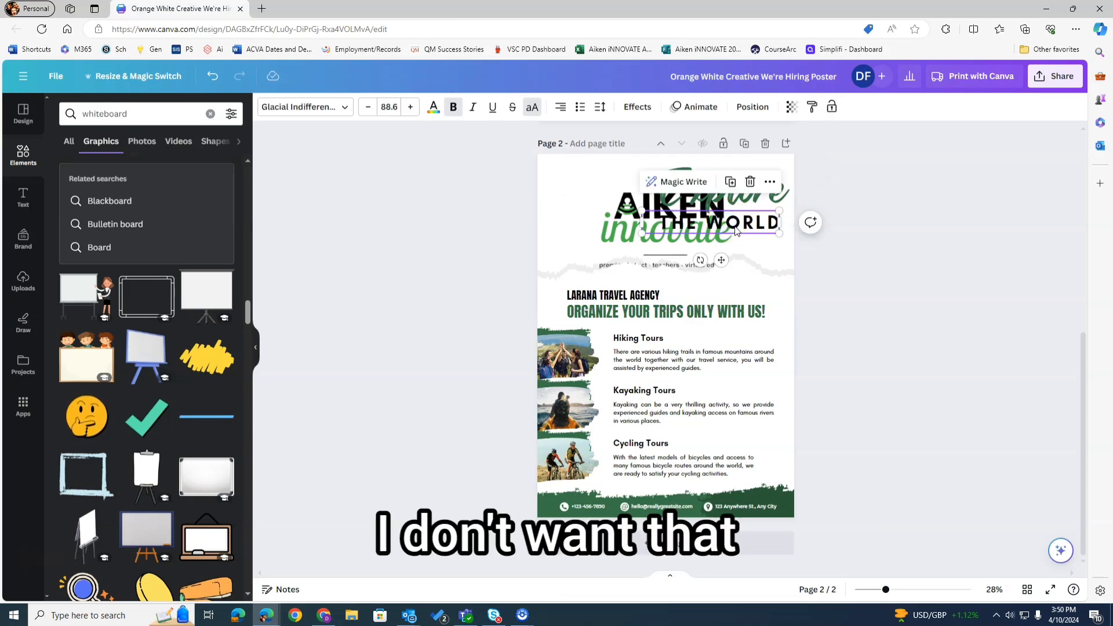
key(Delete)
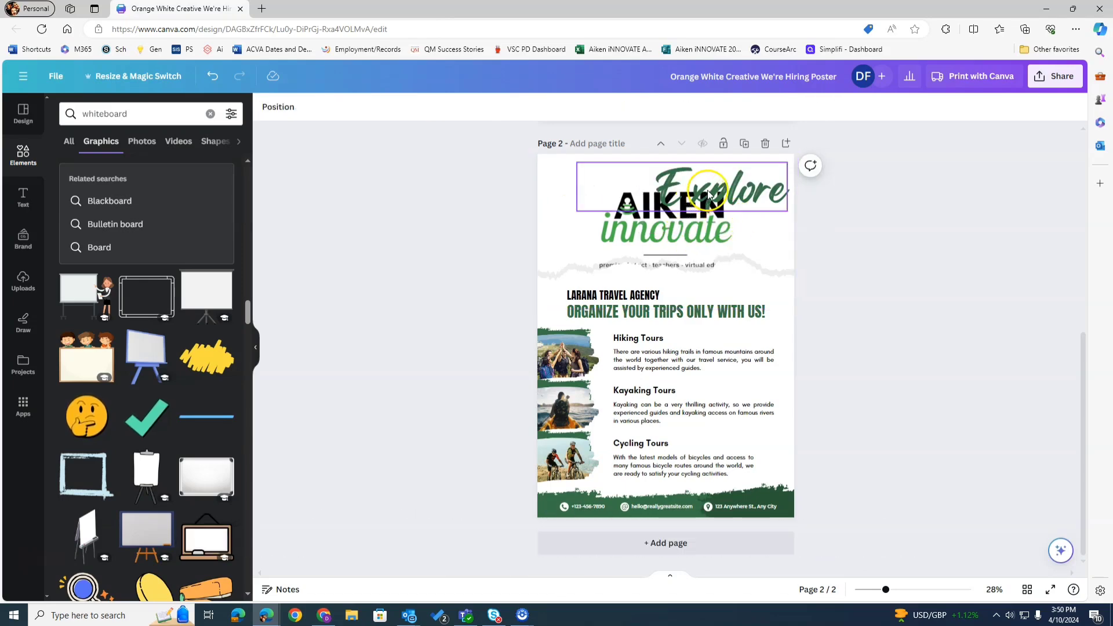
drag(715, 188, 723, 167)
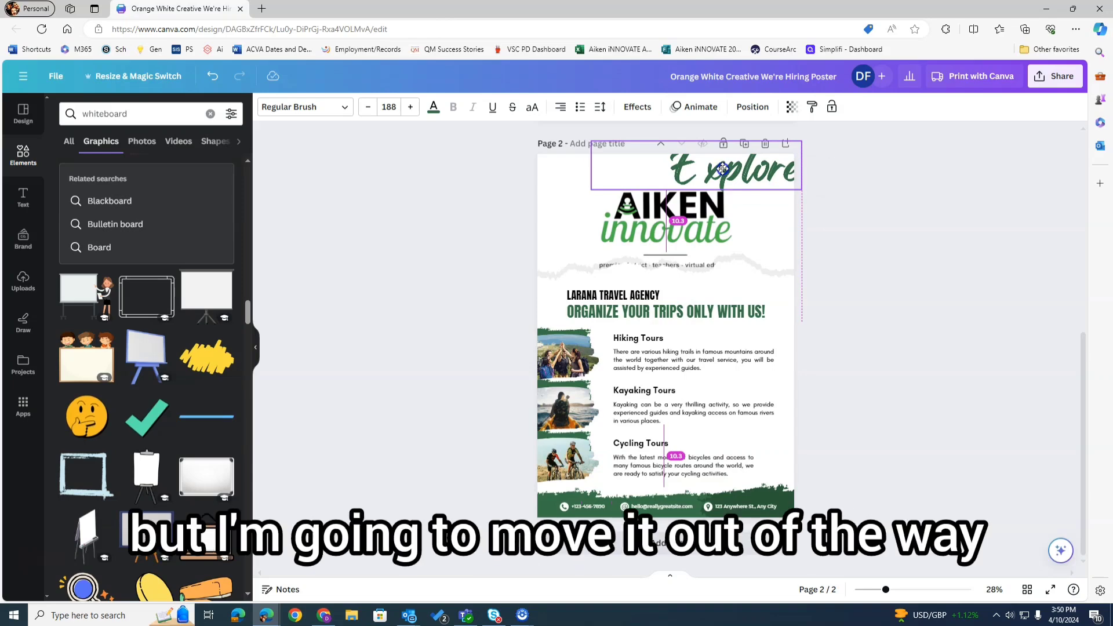
- Enlarge the logo's header frame past the page edge and downward so the tagline is hidden, and nudge it slightly right
click(613, 232)
click(613, 267)
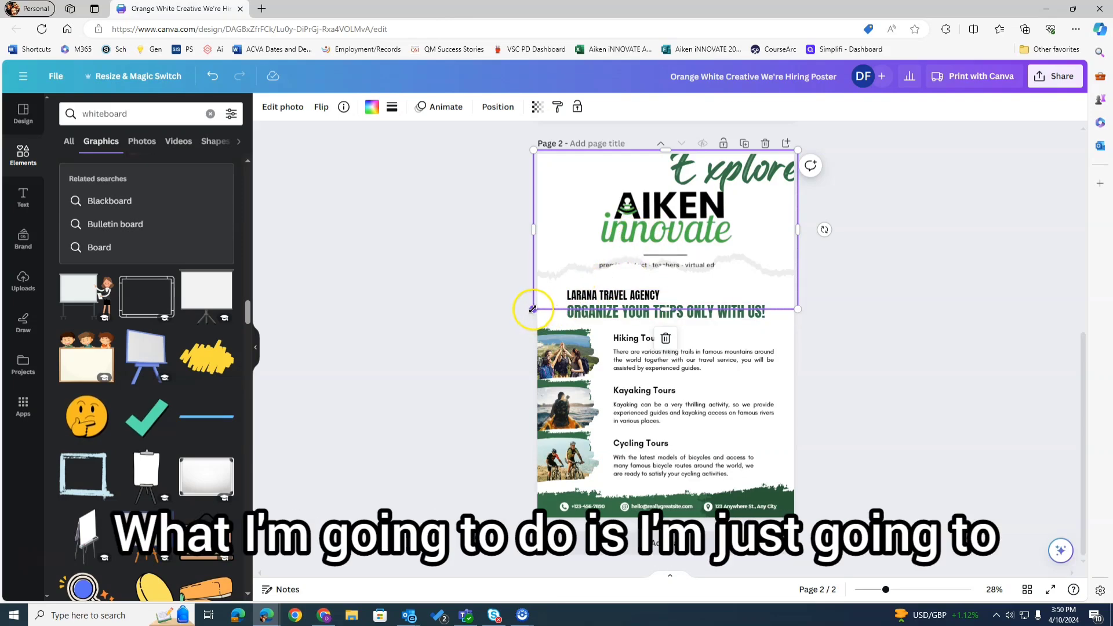
drag(532, 309, 509, 328)
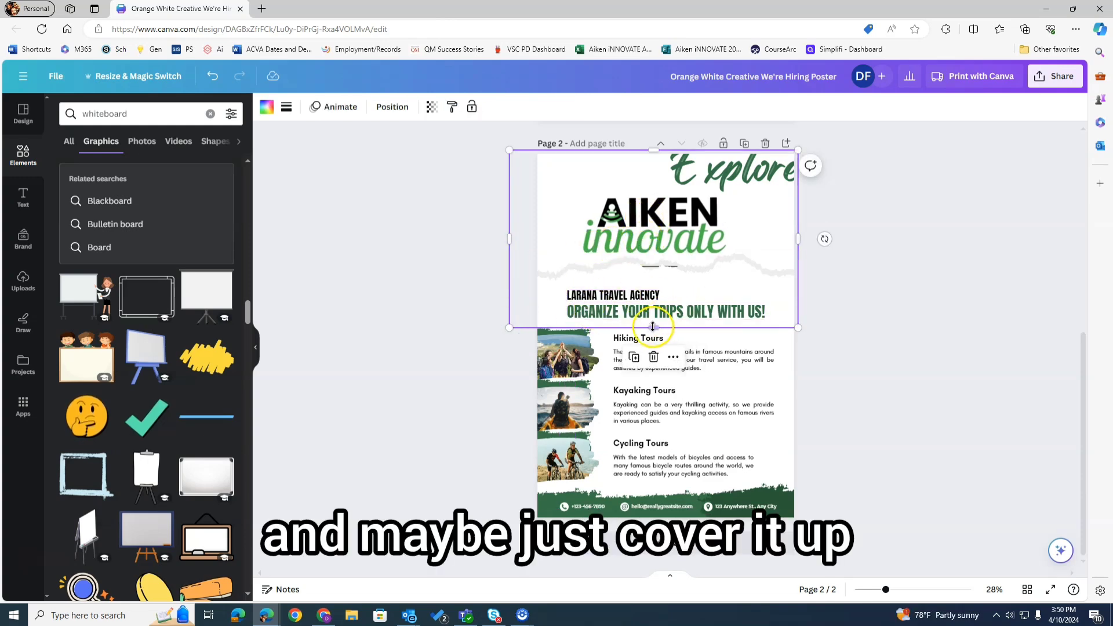
drag(651, 329, 651, 337)
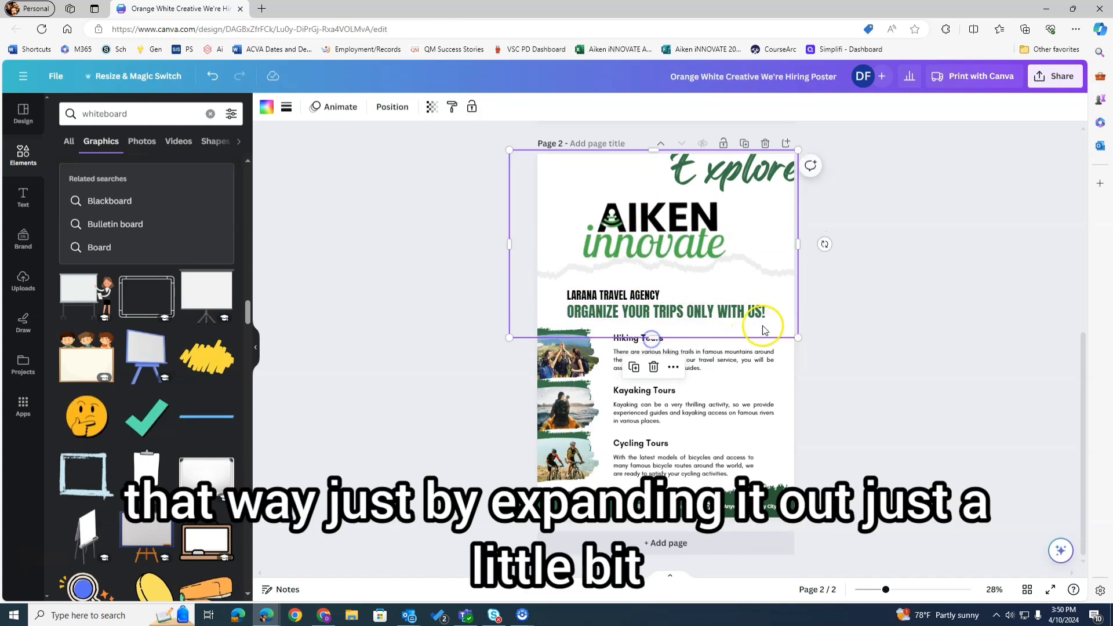
drag(798, 333, 801, 335)
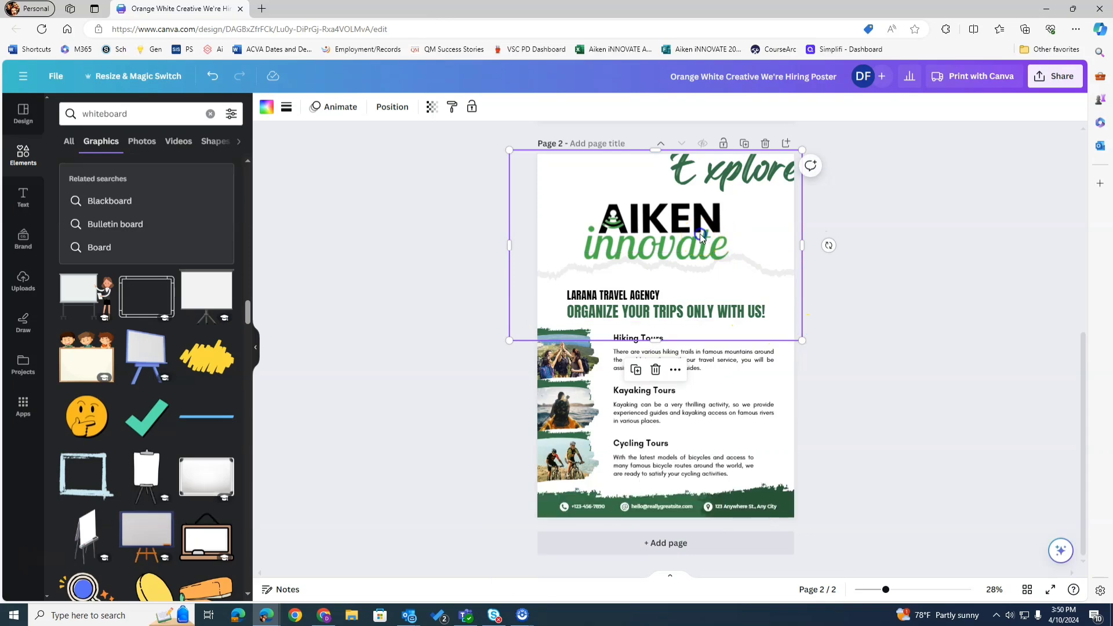
drag(702, 230, 706, 232)
click(932, 219)
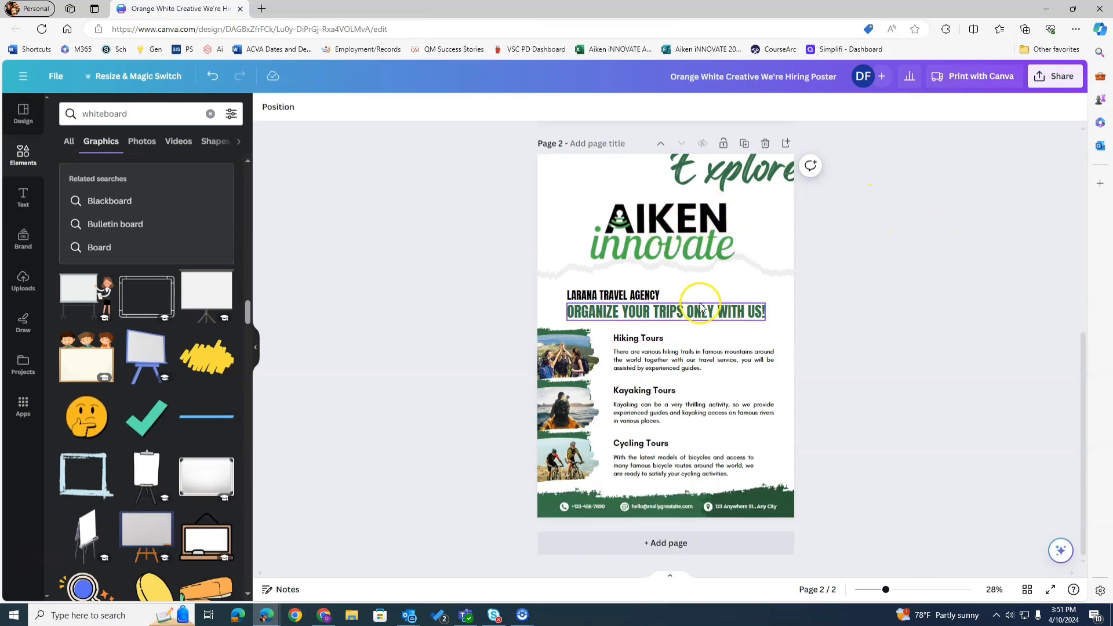
- Delete the LARANA TRAVEL AGENCY line and put the Explore heading in its place below the logo, reworded as "About Us"
click(614, 298)
key(Delete)
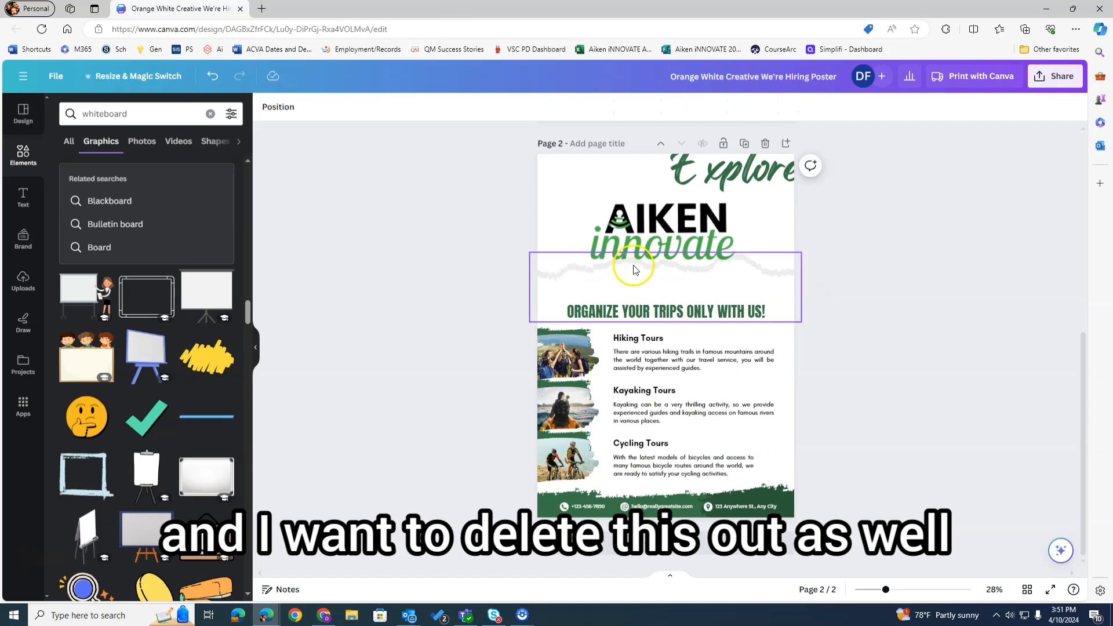
drag(707, 174, 639, 283)
double_click(640, 282)
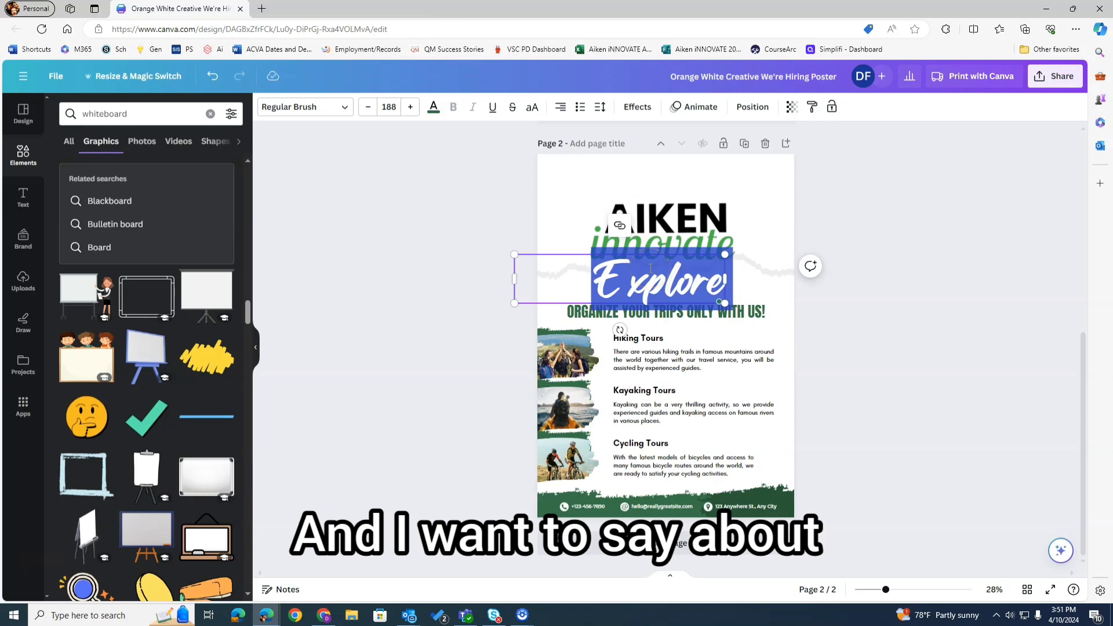
text(About Us)
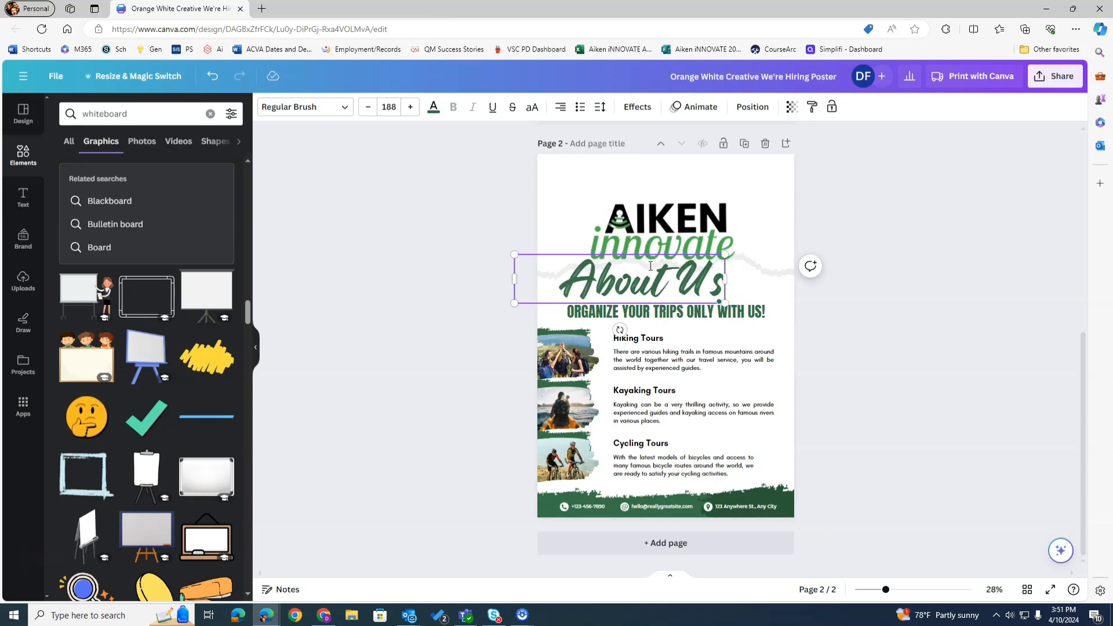
- Recolor page 2's About Us heading with the bright document green used for page 1's background
triple_click(687, 282)
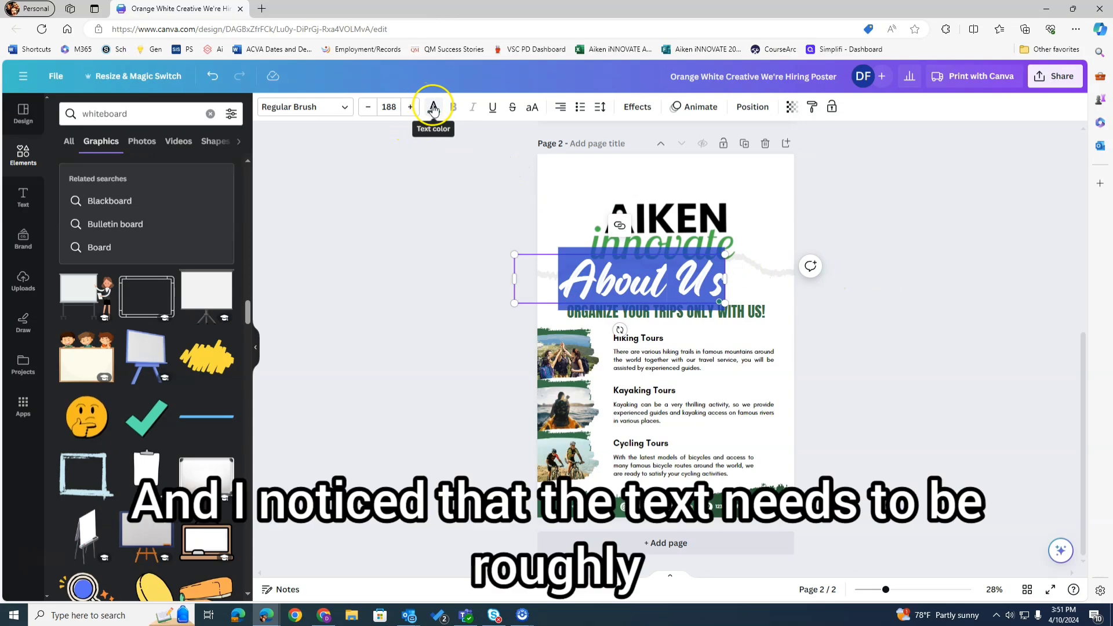
scroll(608, 267, up, 6)
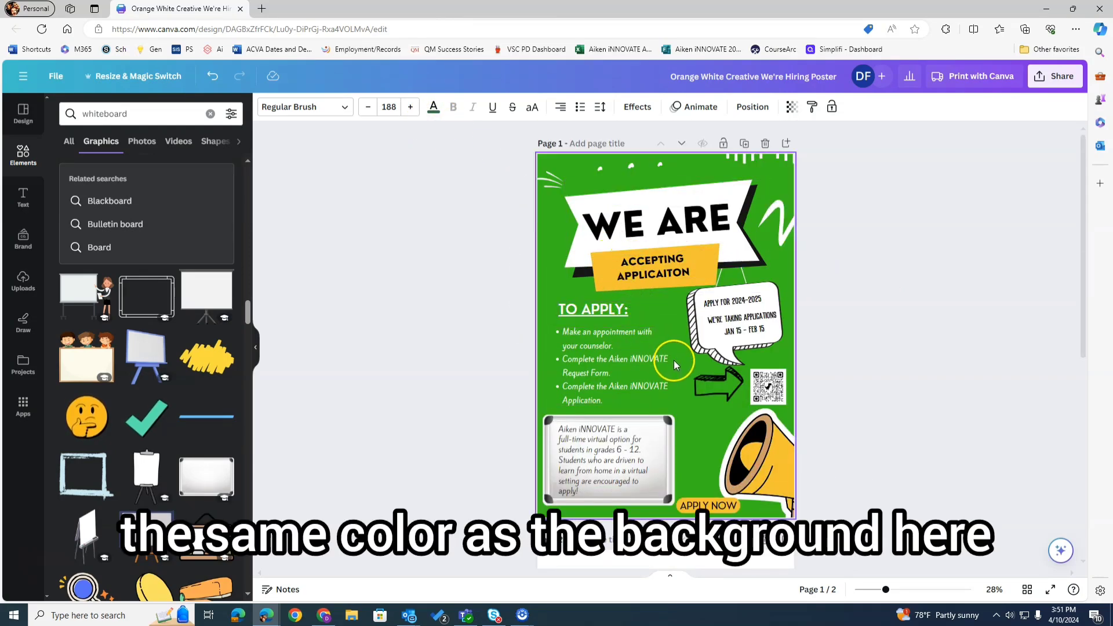
scroll(673, 360, down, 5)
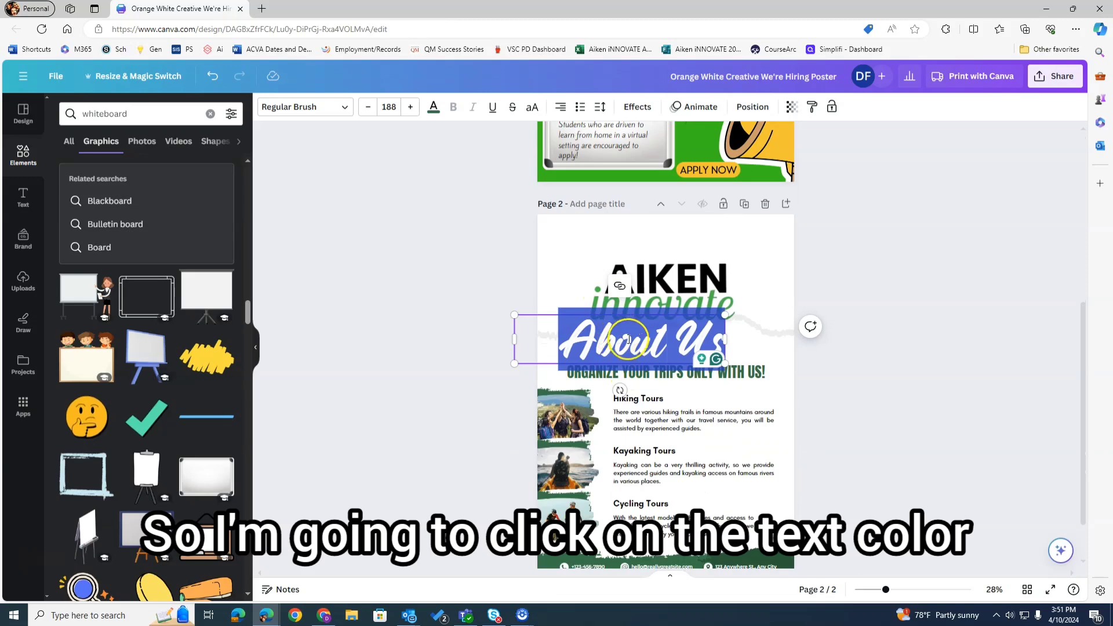
click(432, 109)
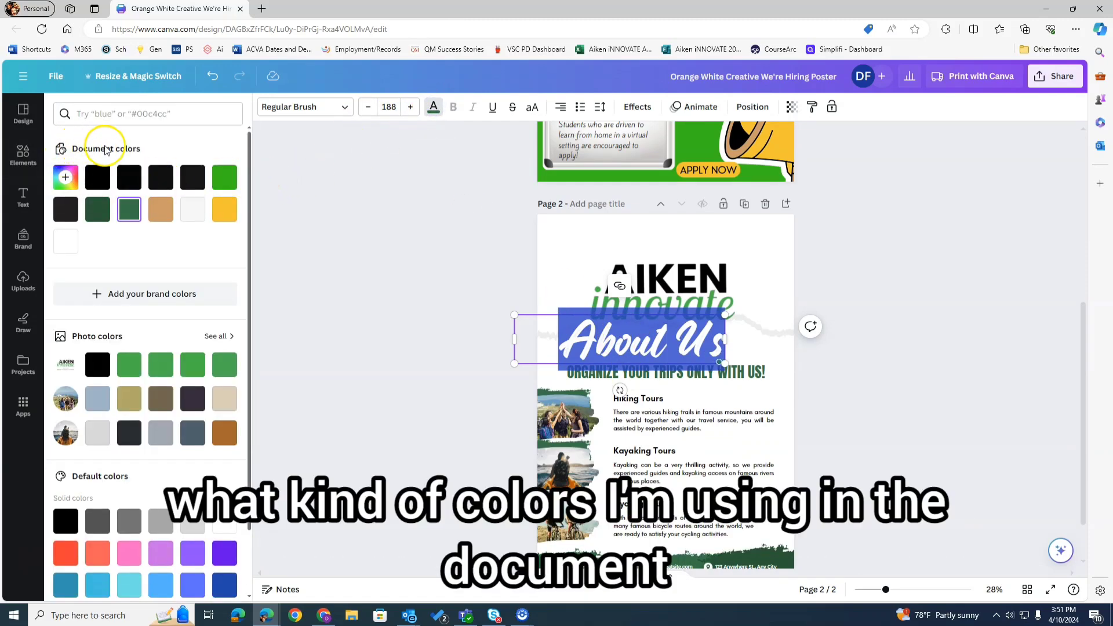
click(223, 180)
click(896, 246)
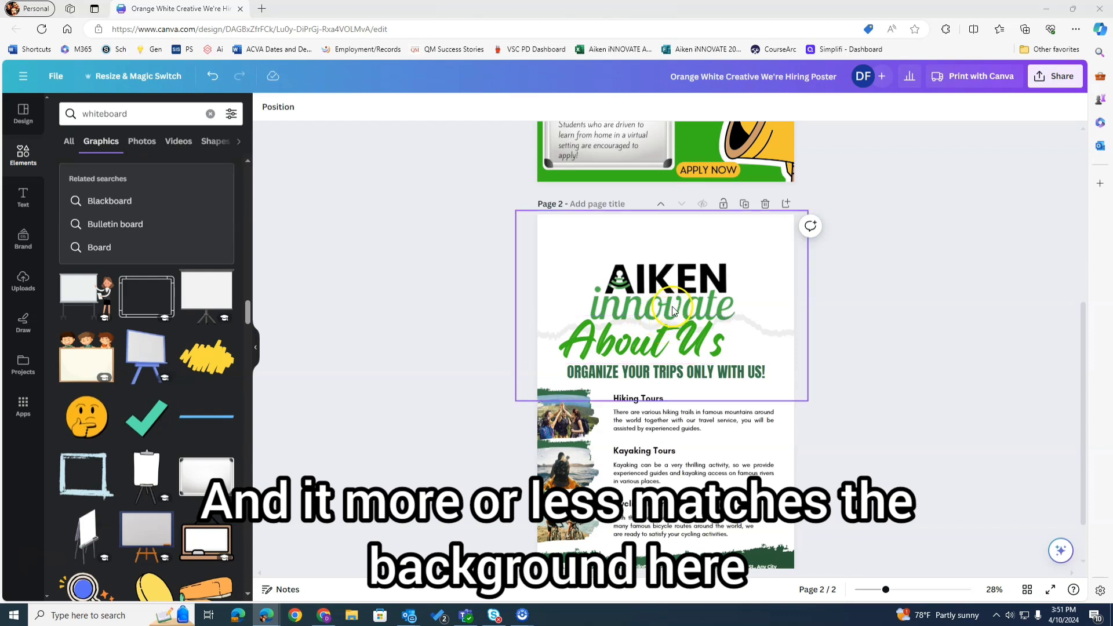
scroll(672, 207, up, 1)
scroll(655, 348, down, 1)
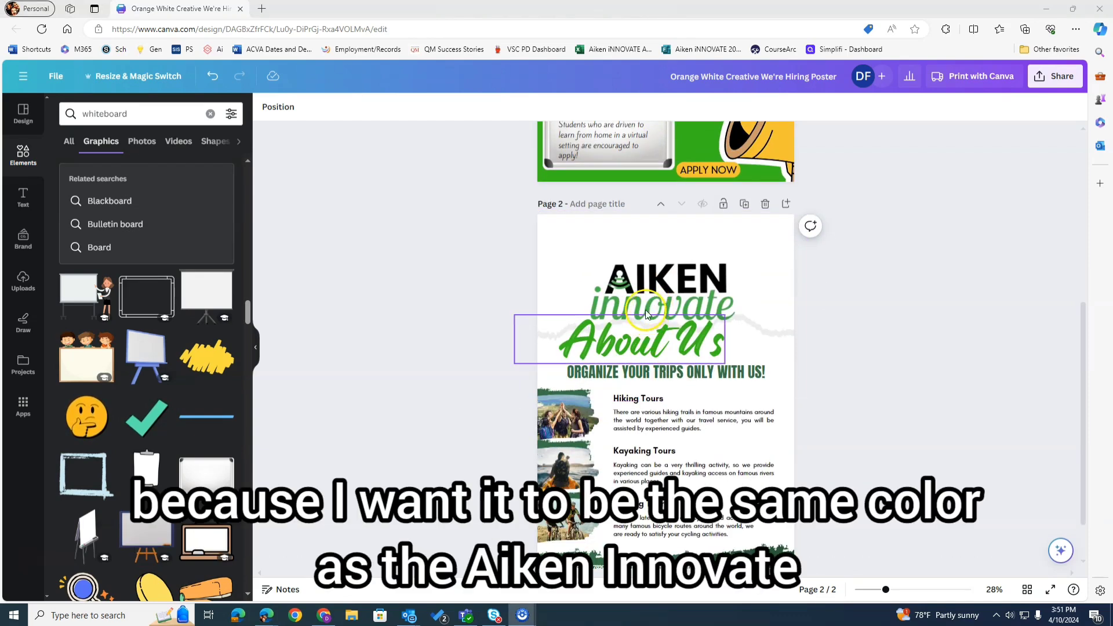
- Shrink the About Us heading to font size 143 and fine-tune its text color to #30B224 to match the logo
click(632, 338)
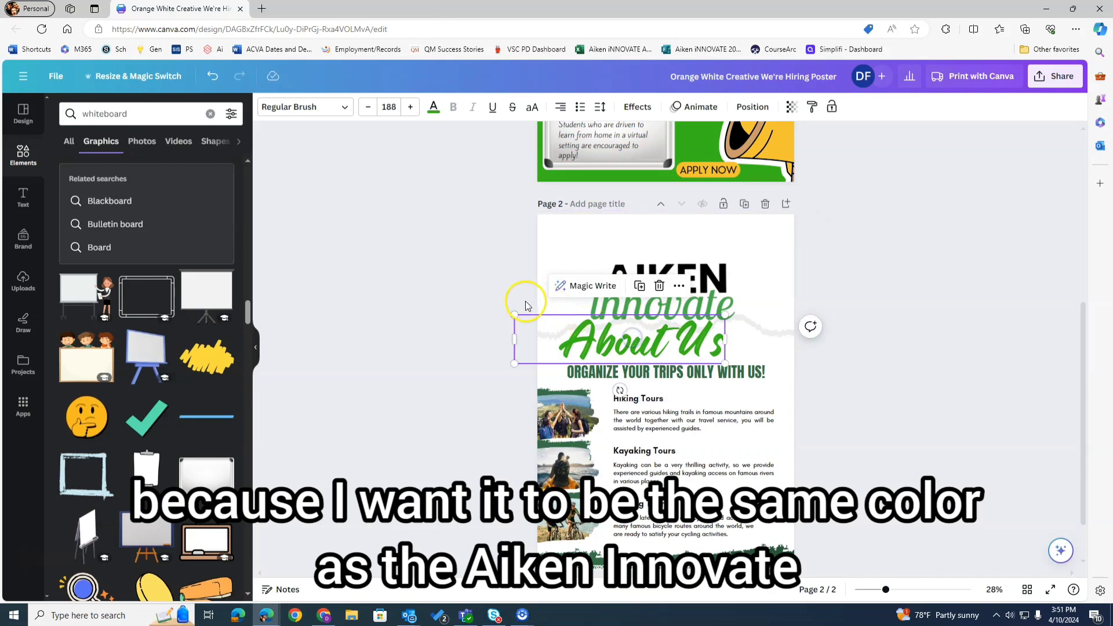
drag(513, 313, 564, 326)
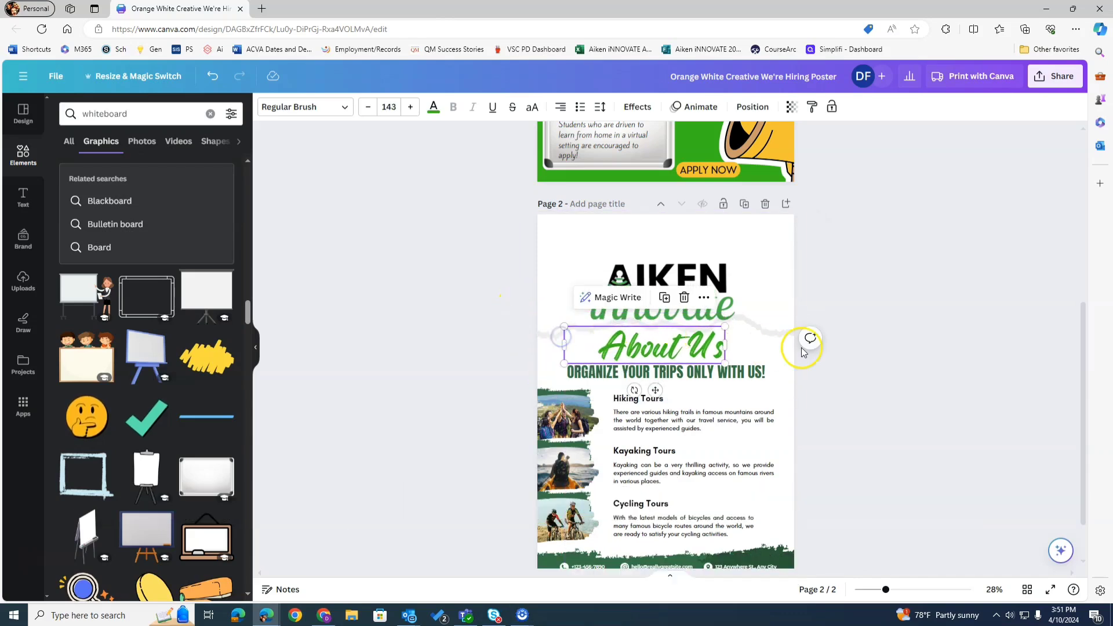
click(433, 106)
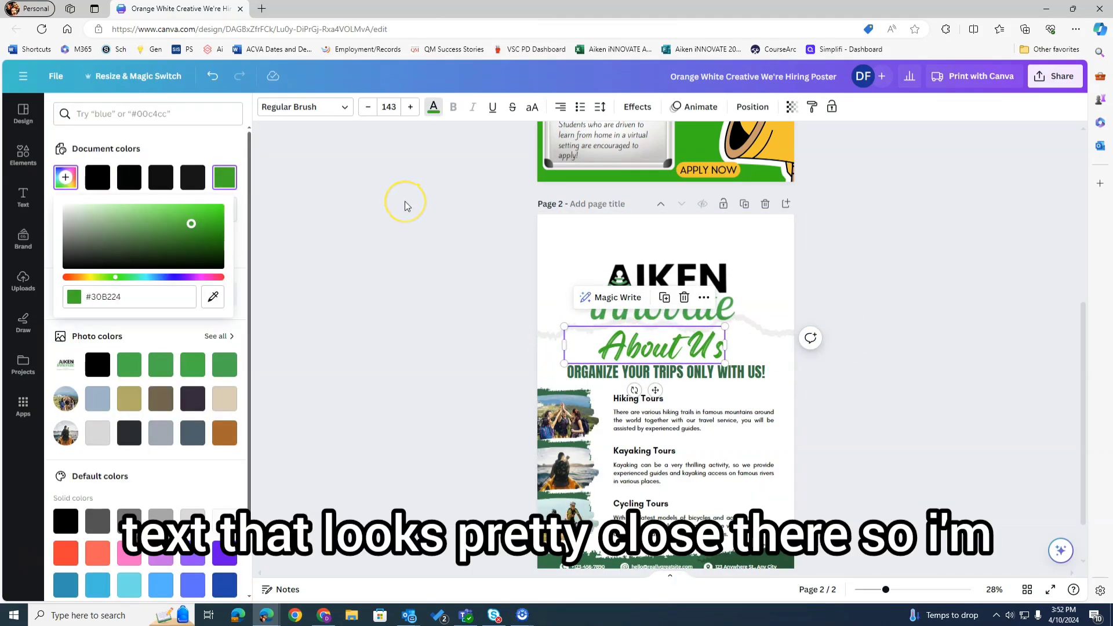
click(404, 201)
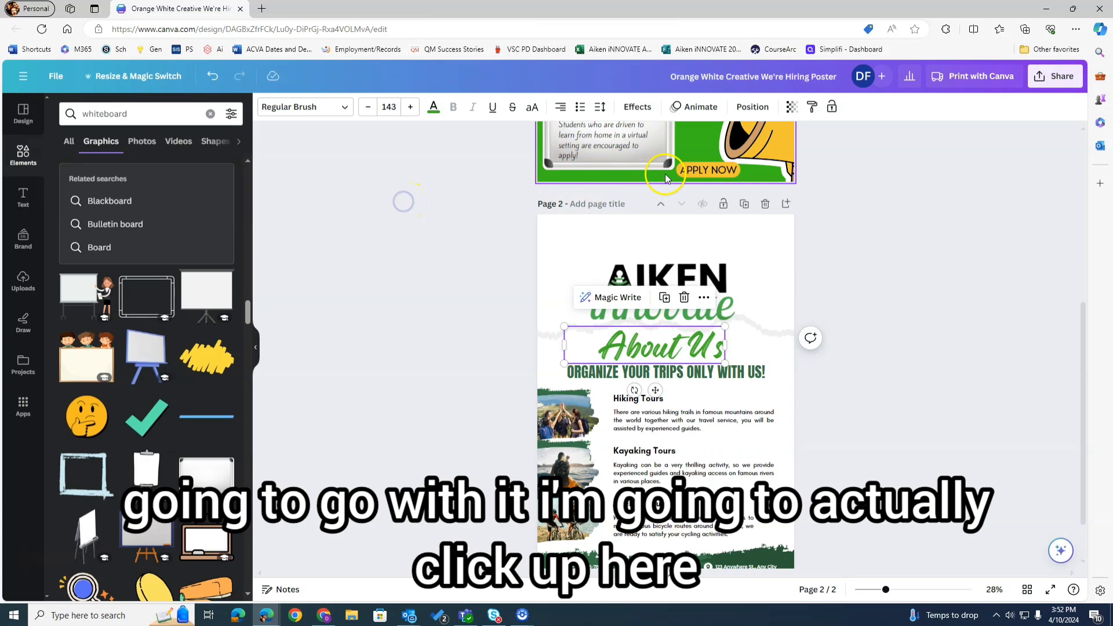
- Set page 1's background to the same green as the About Us heading, #30B224, and compare it with page 2
click(690, 140)
click(268, 107)
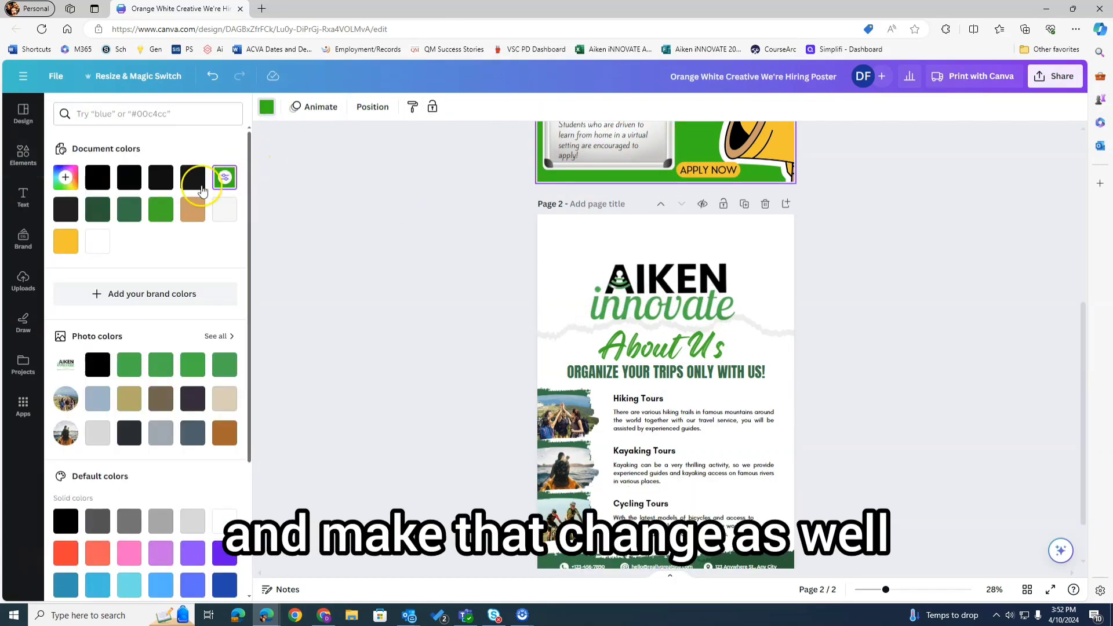
click(164, 212)
click(370, 194)
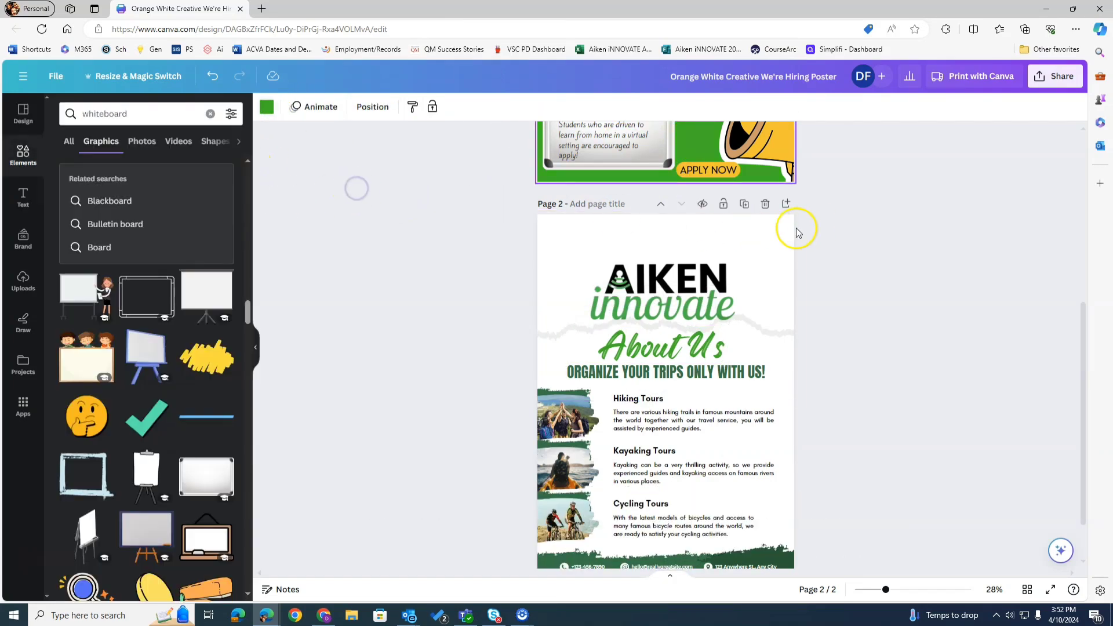
scroll(803, 240, up, 1)
scroll(776, 266, down, 1)
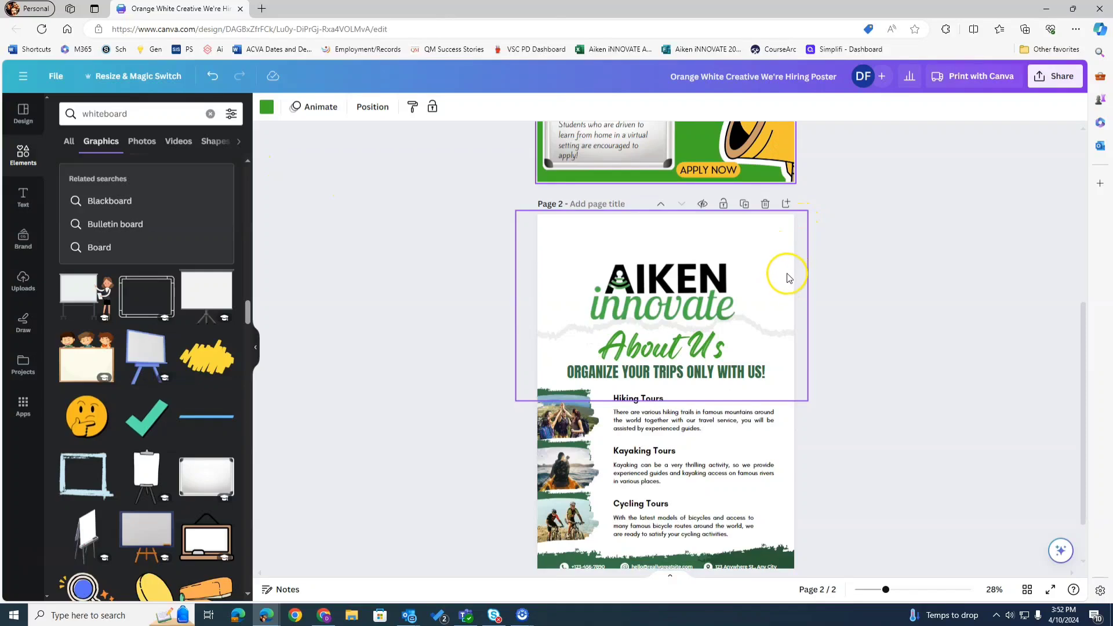
scroll(788, 272, up, 2)
scroll(782, 273, down, 3)
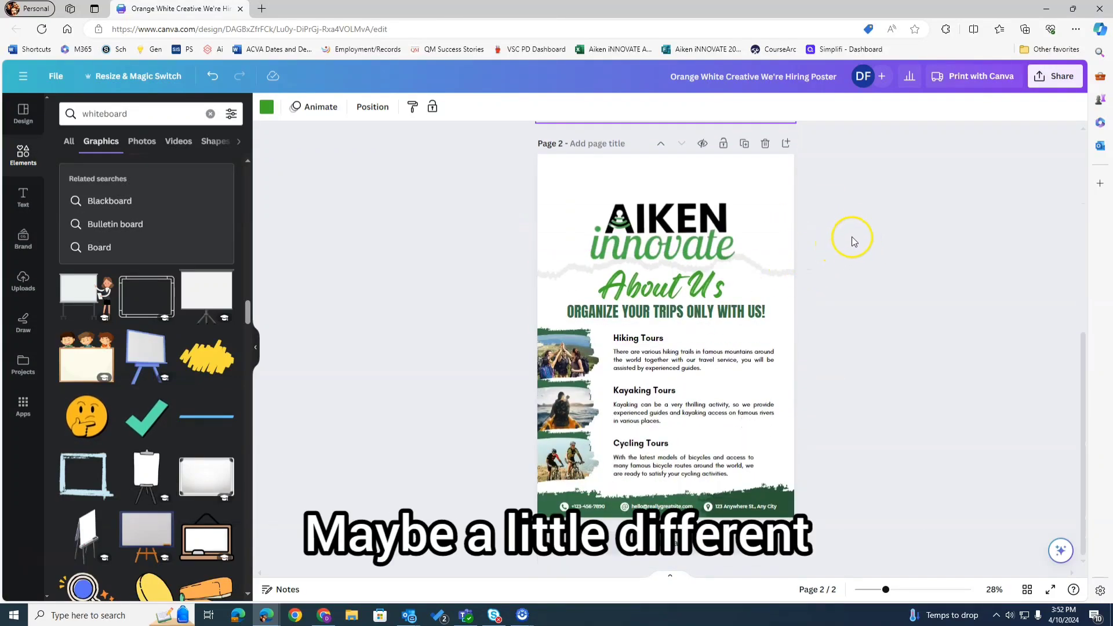
- Replace the ORGANIZE YOUR TRIPS line with "FOR AIKEN COUNTY STUDENTS", center-align it and position it centrally under the heading
double_click(638, 311)
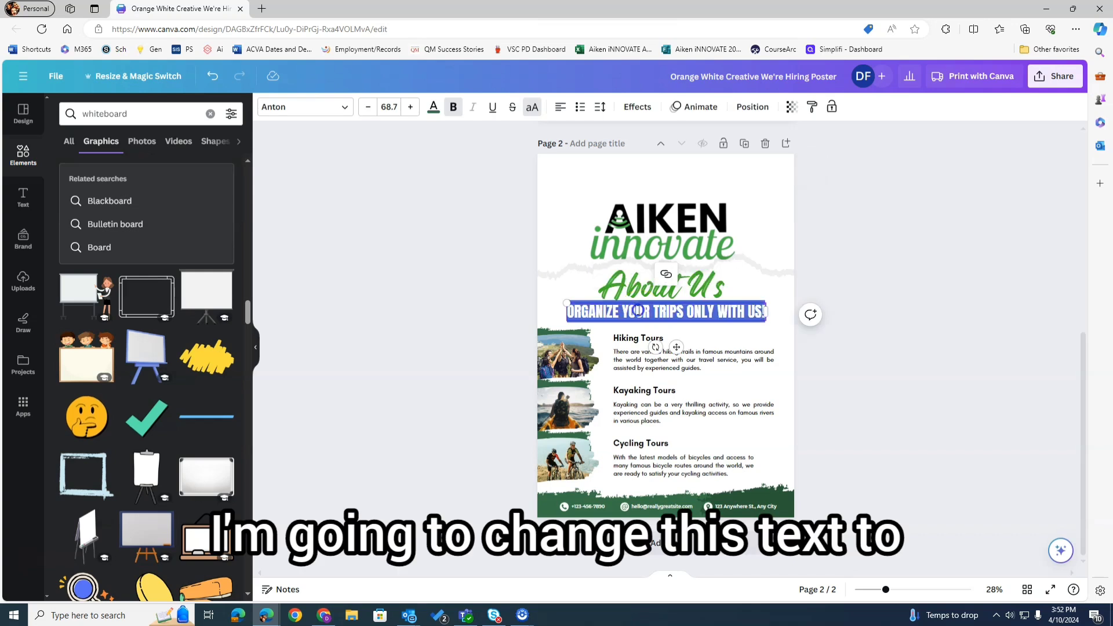
click(638, 311)
key(ctrl+a)
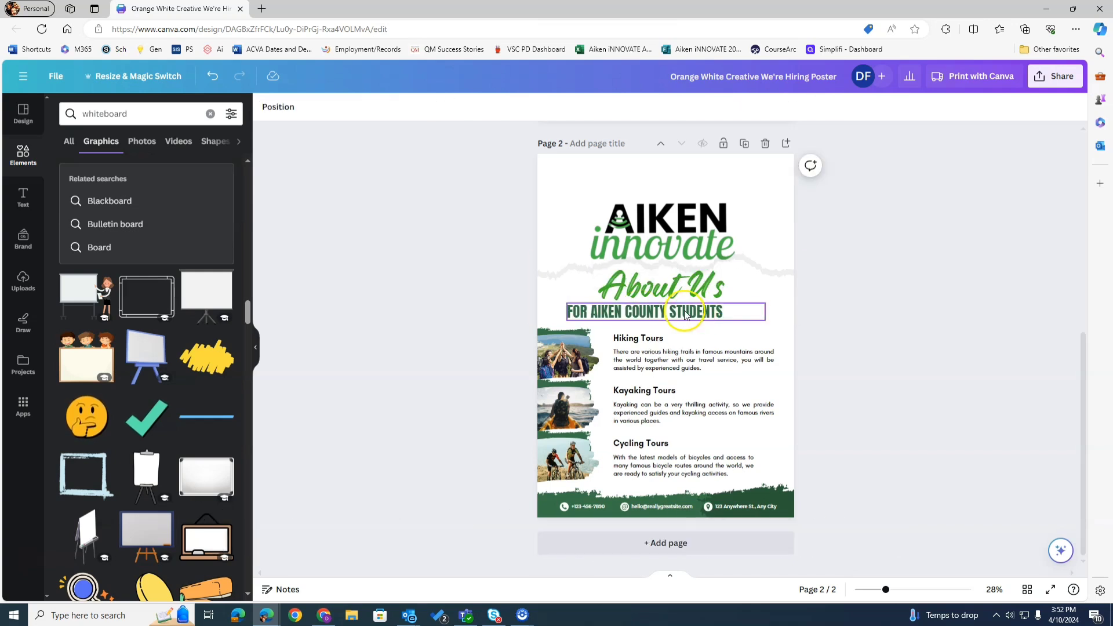
click(675, 311)
drag(675, 311, 687, 313)
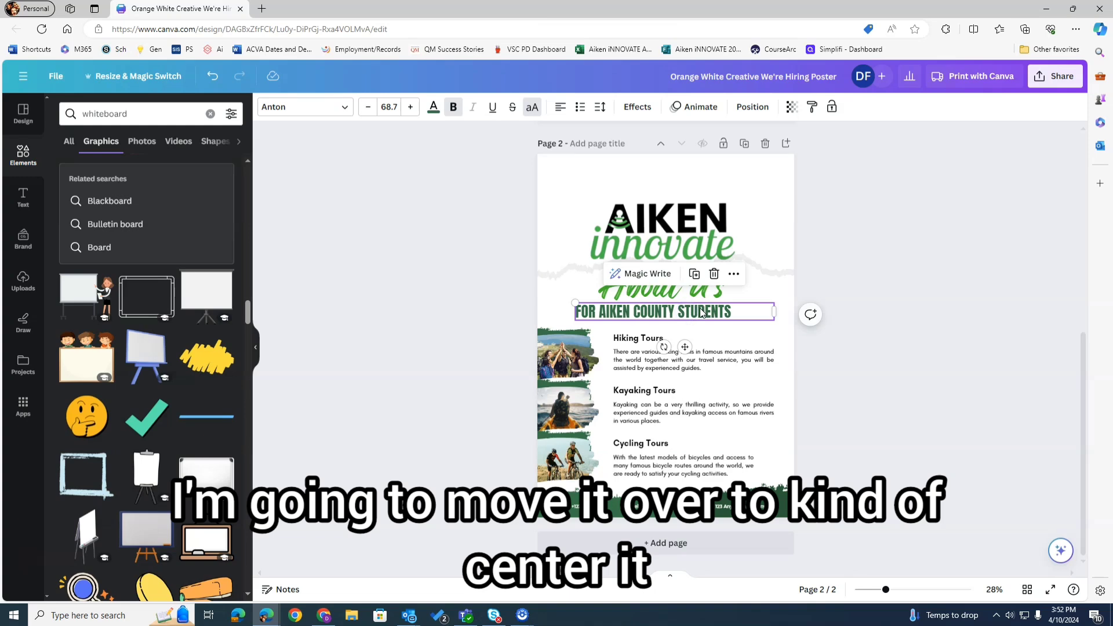
click(561, 106)
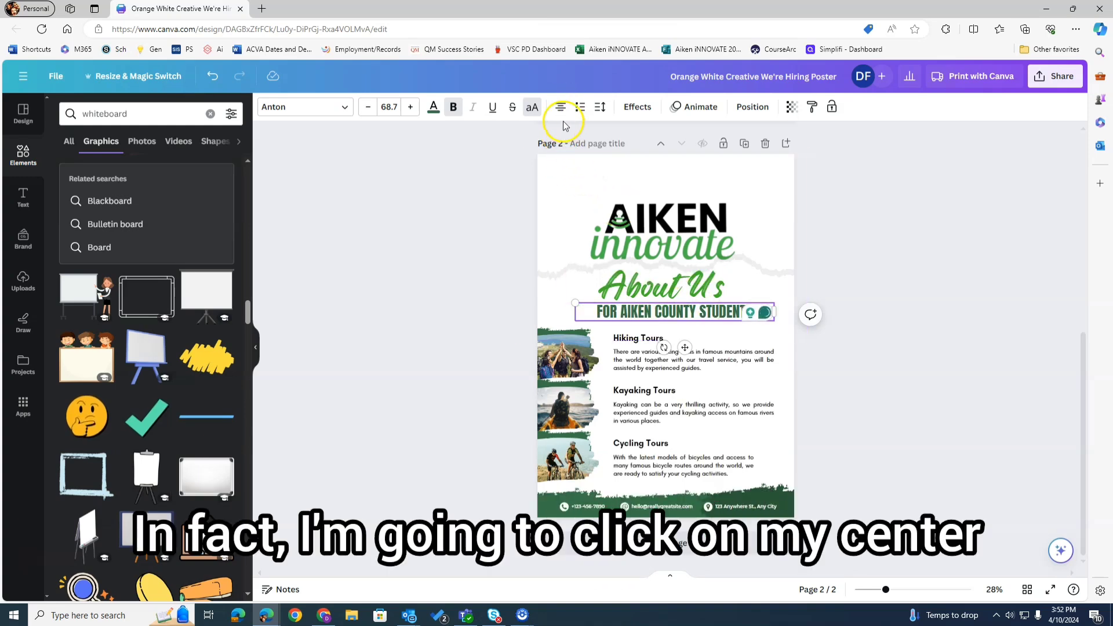
drag(696, 309, 682, 310)
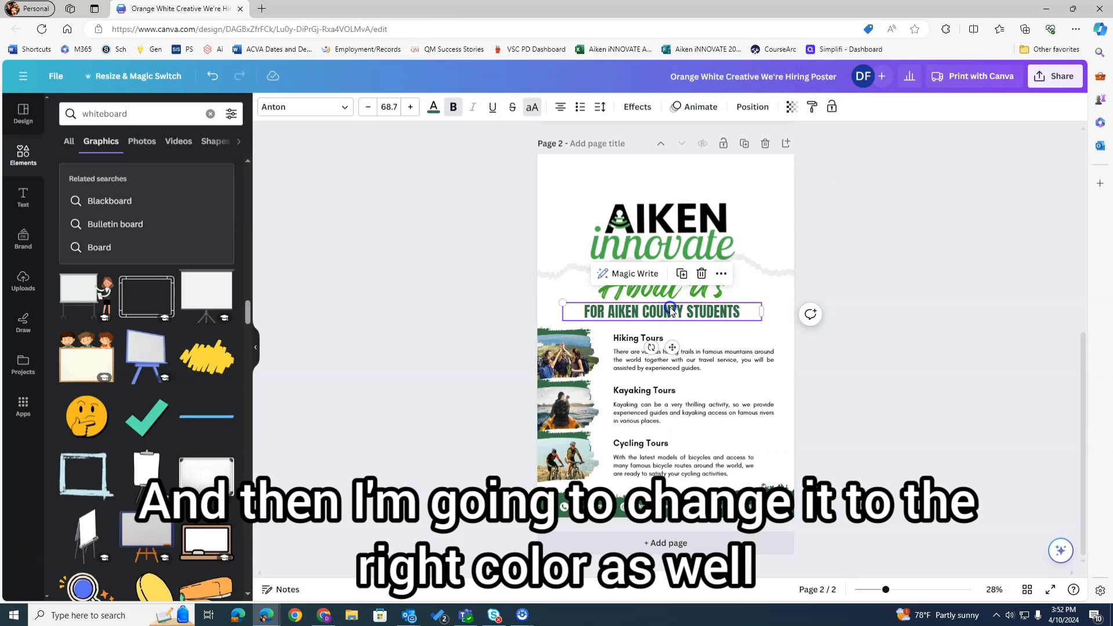
- Recolor the FOR AIKEN COUNTY STUDENTS line to the document green #30B224
click(432, 106)
click(131, 211)
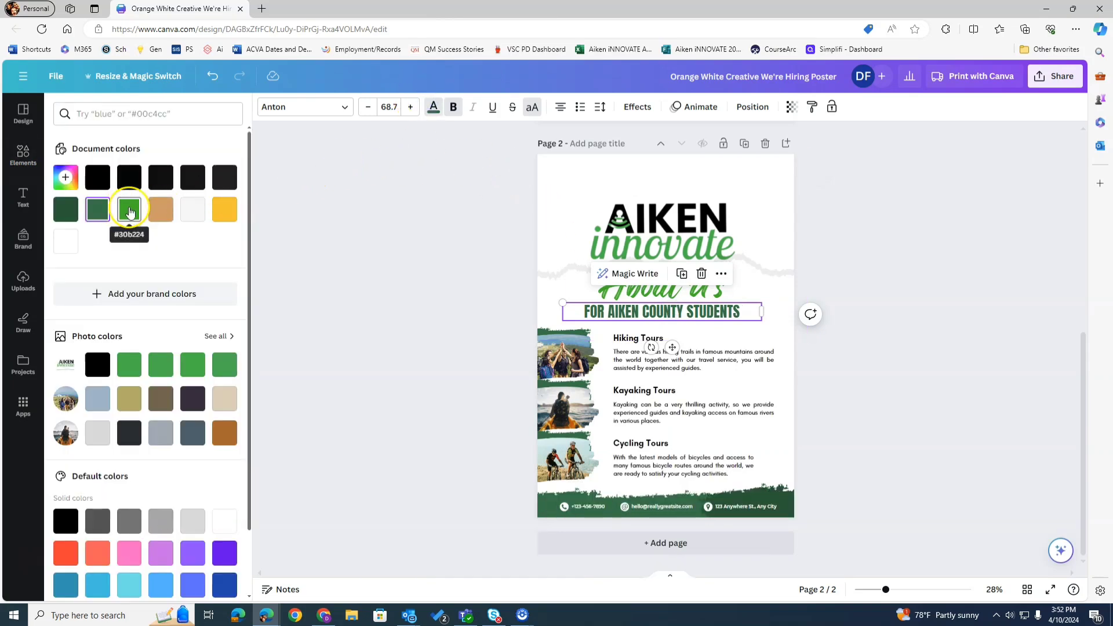
click(892, 238)
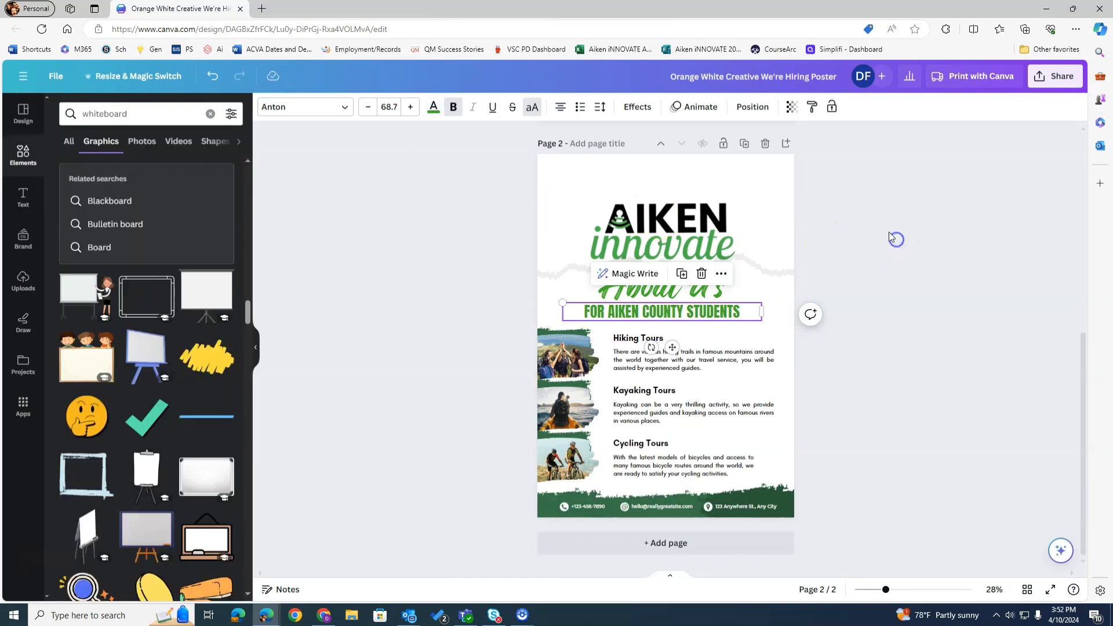
click(937, 274)
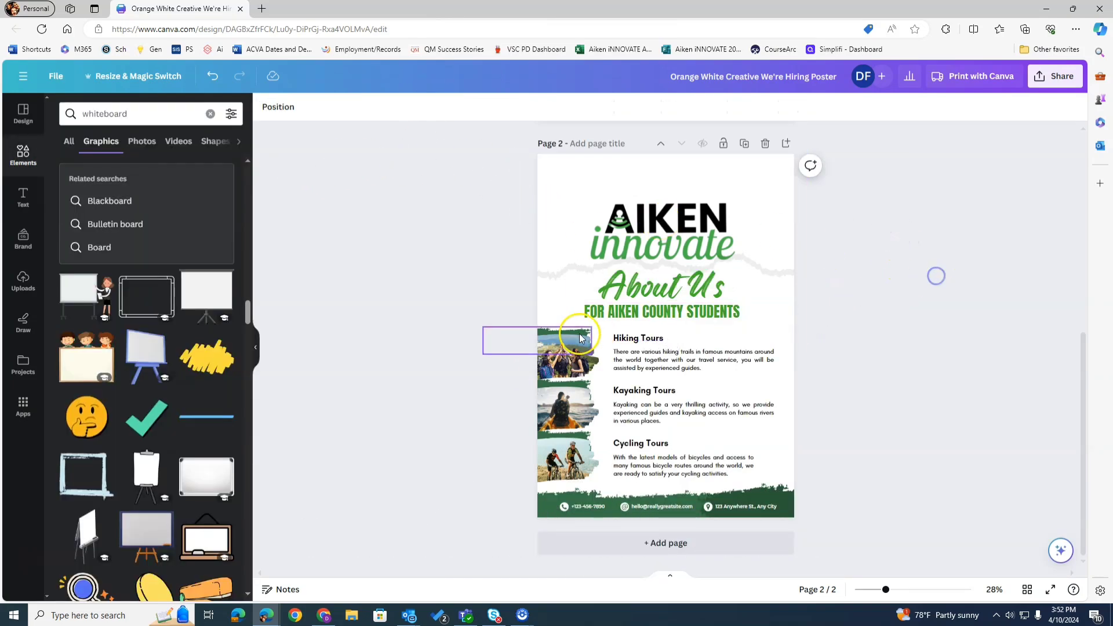
- Recolor the dark brush-stroke footer behind page 2's contact details to #30B224
click(561, 505)
click(768, 502)
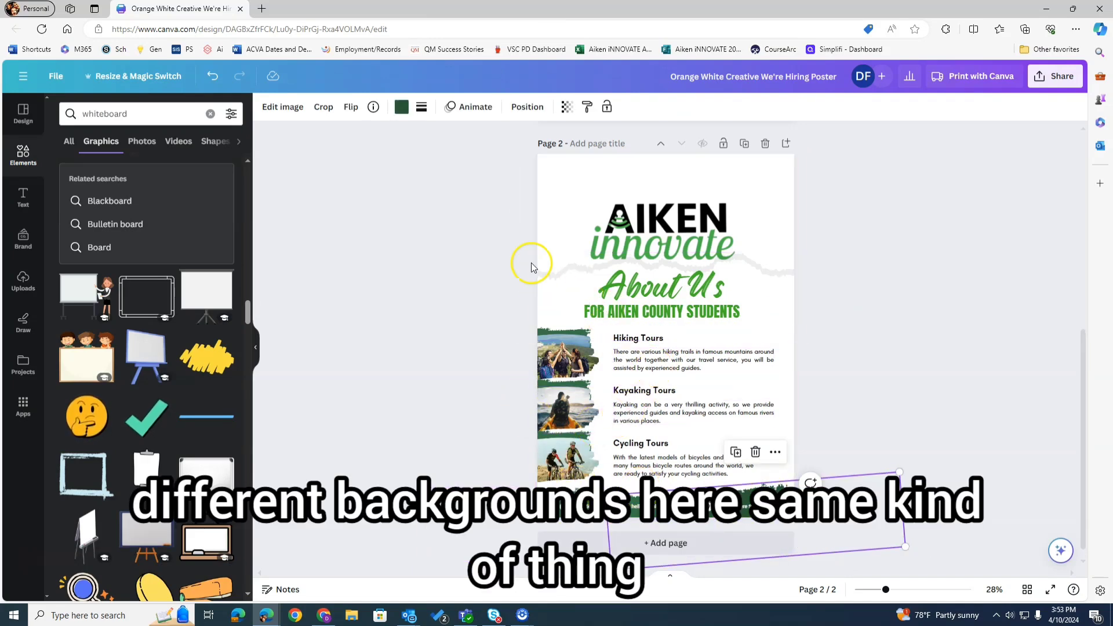
click(401, 107)
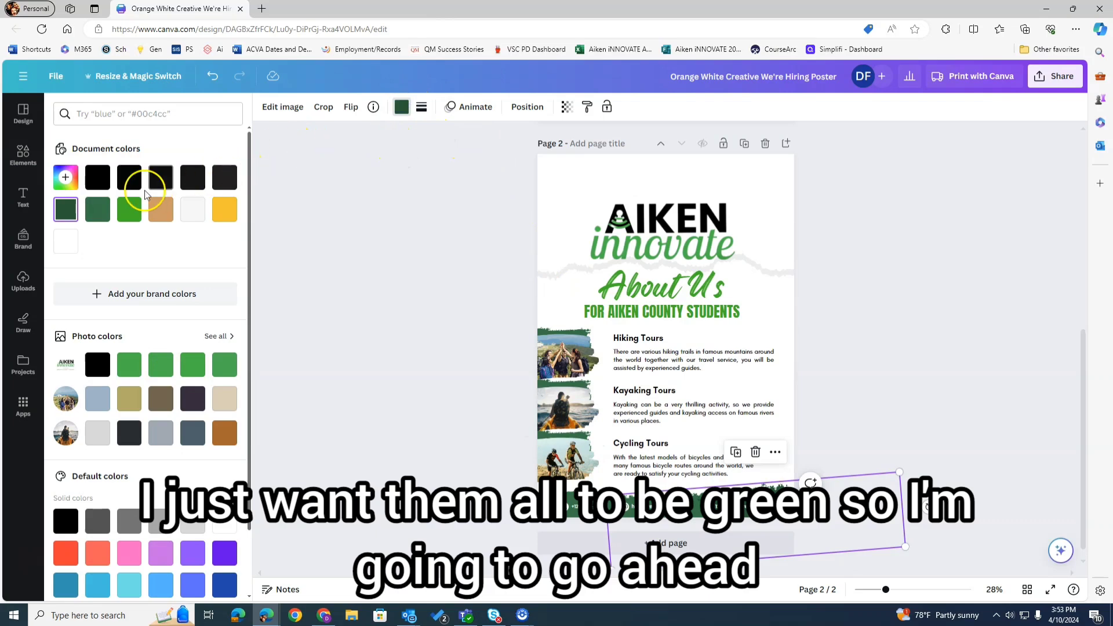
click(129, 209)
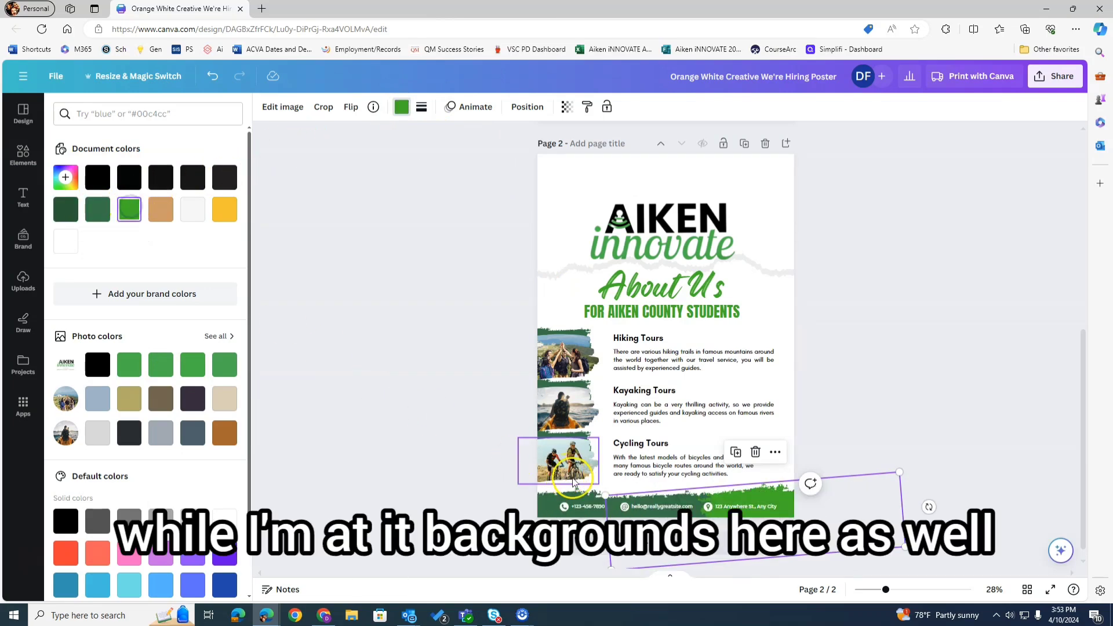
- Recolor the dark green brush strokes behind the hiking, kayaking and cycling photos to #30B224
click(551, 341)
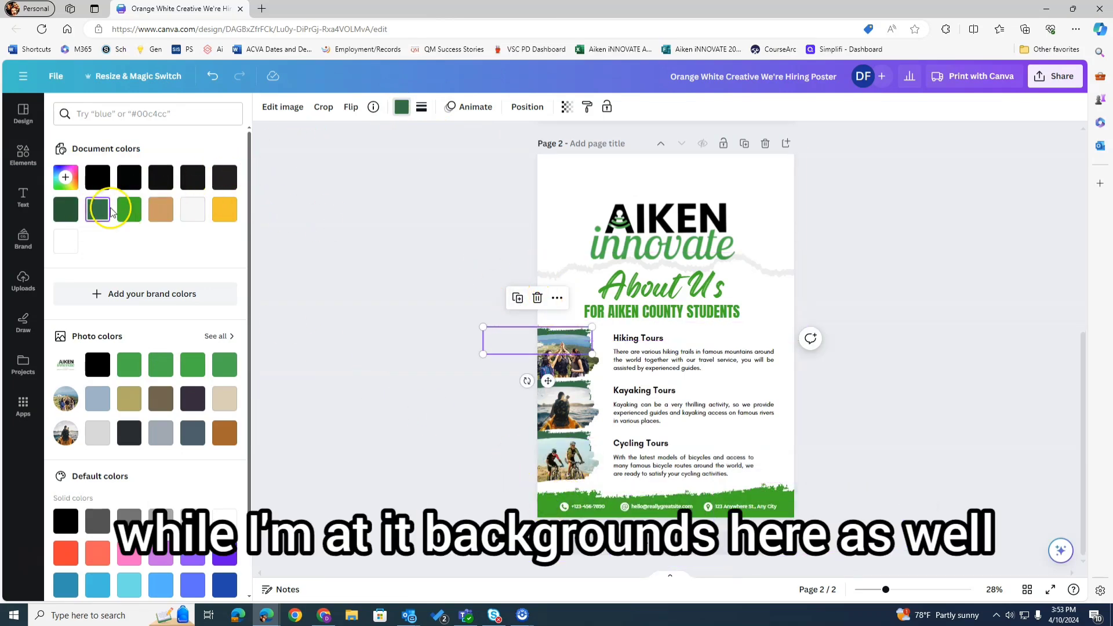
click(582, 387)
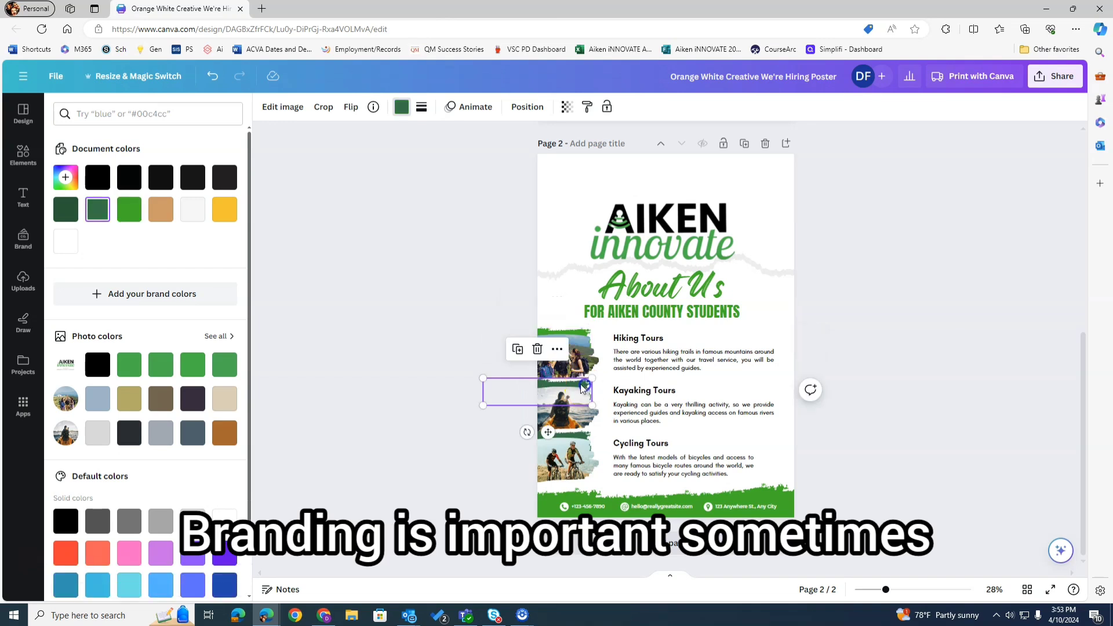
click(129, 210)
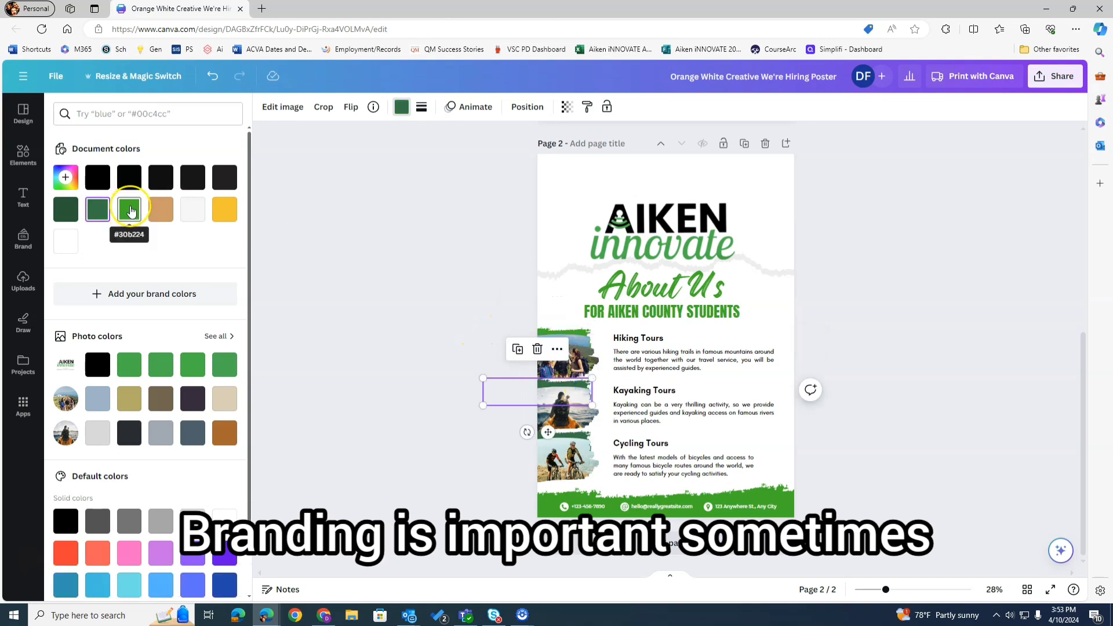
click(582, 435)
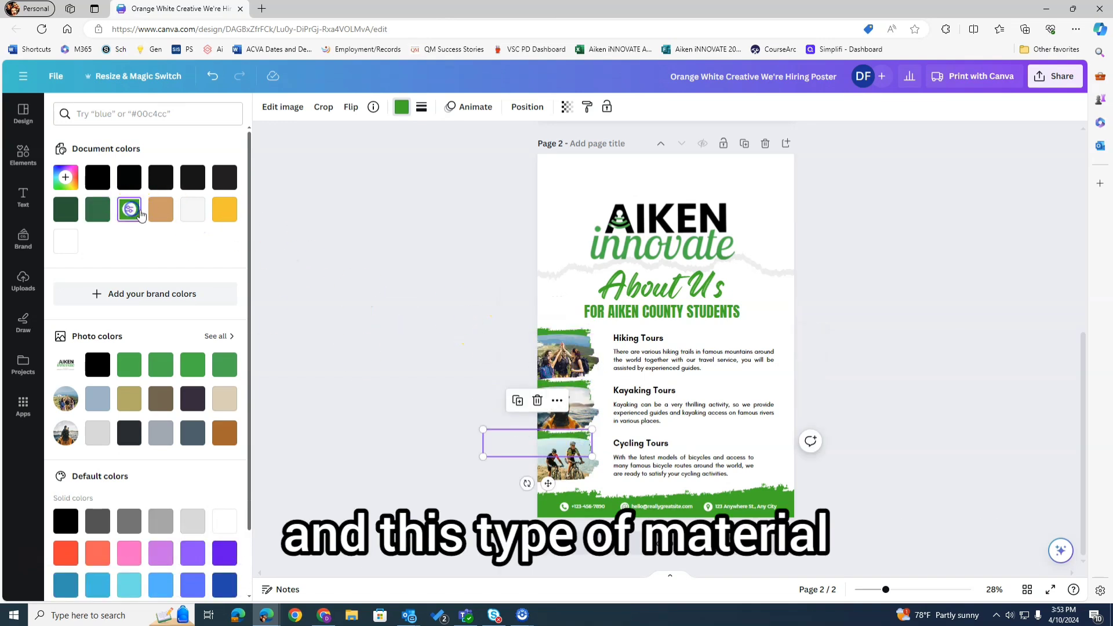
click(918, 174)
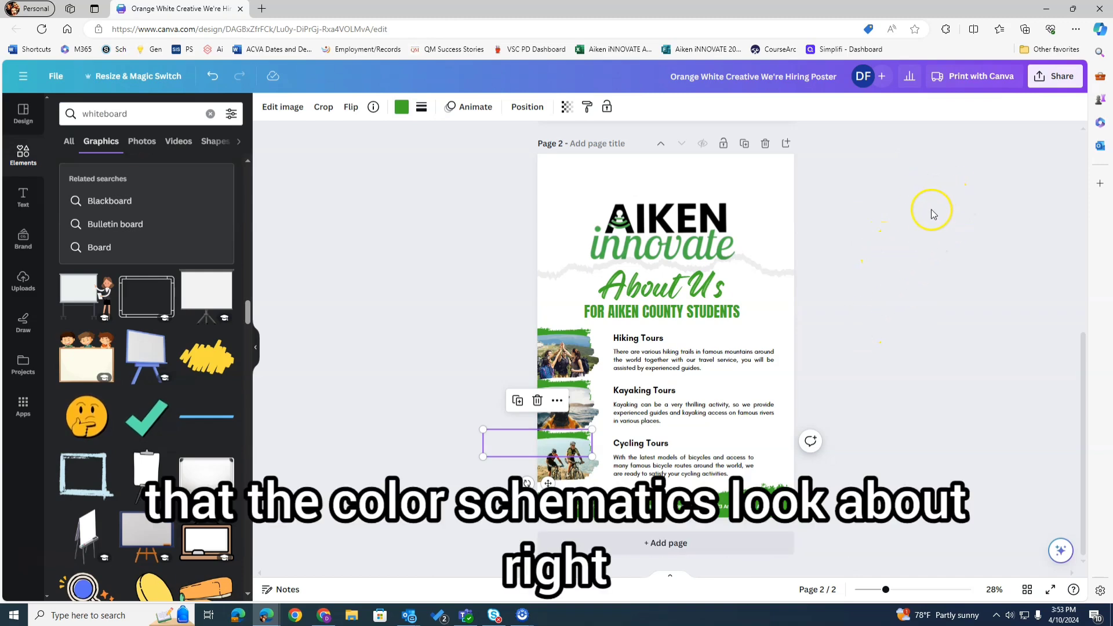
- Shrink the About Us heading to font size 107, center-align its text and place it between the logo and the subheading
click(571, 260)
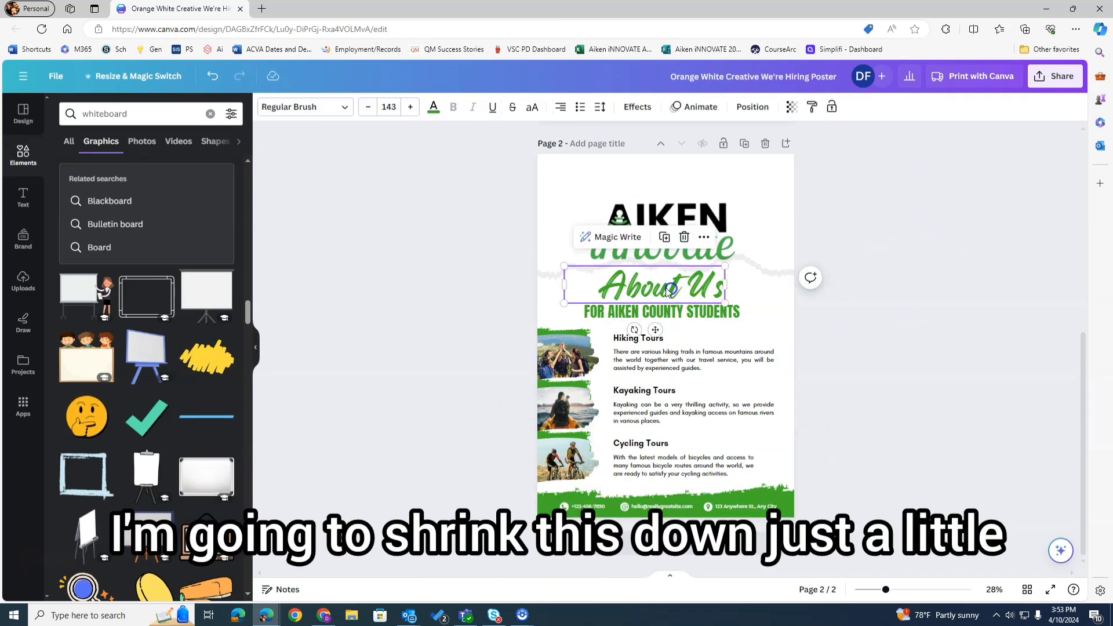
drag(565, 265, 604, 275)
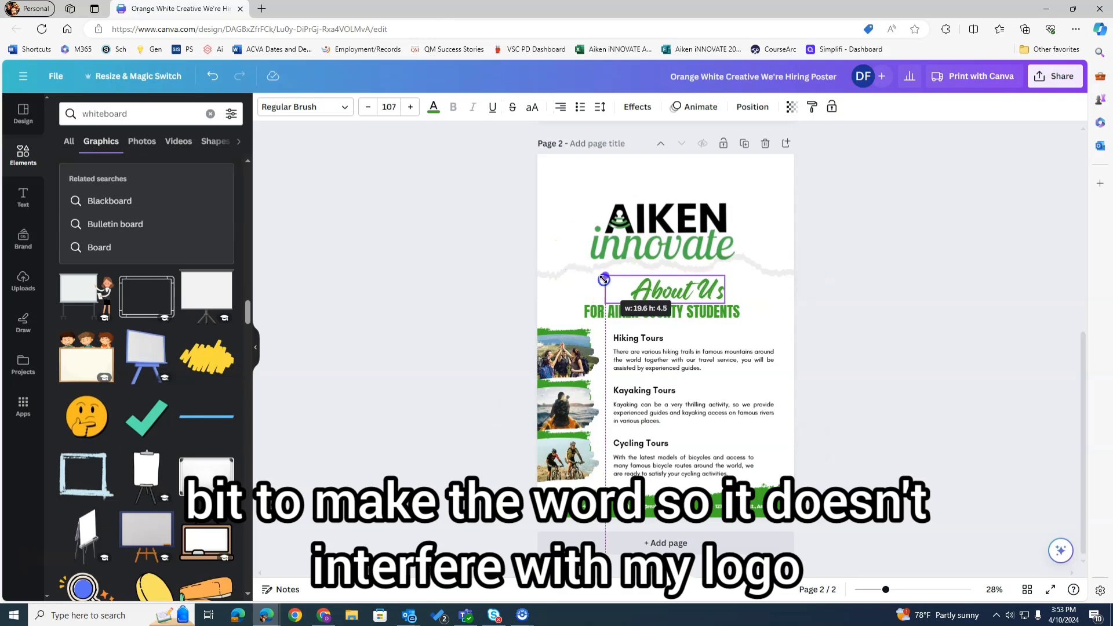
drag(666, 292, 661, 289)
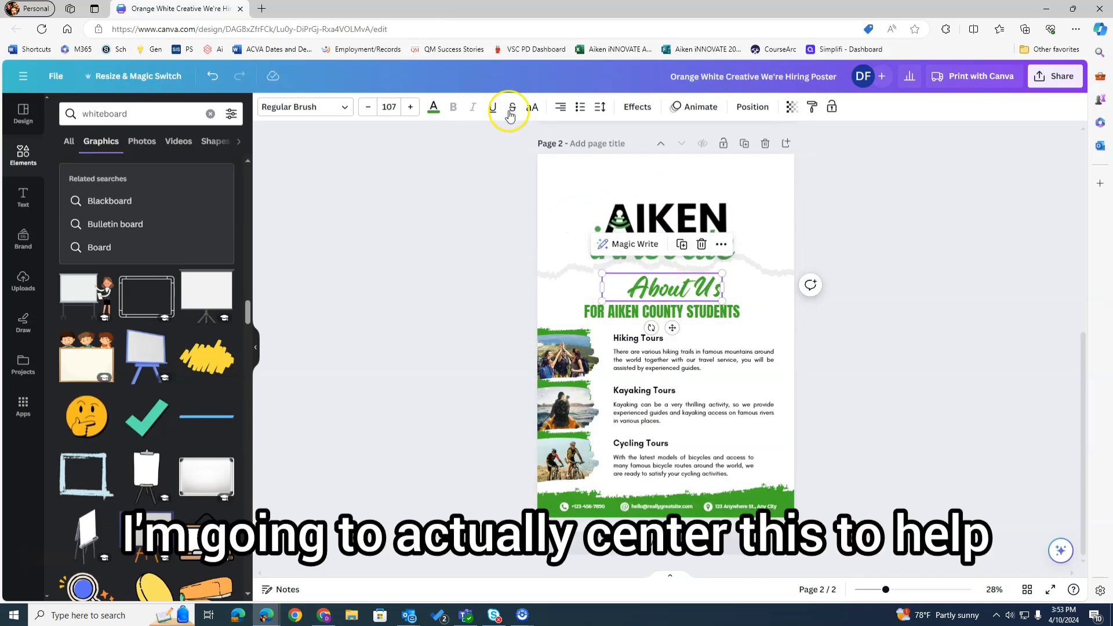
click(568, 106)
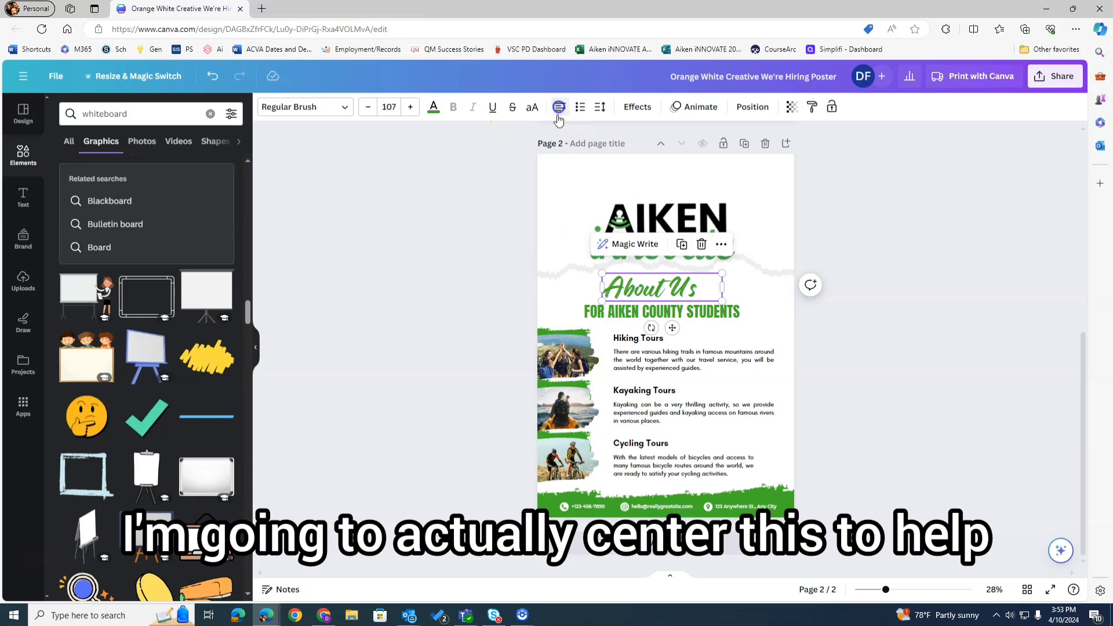
click(561, 109)
click(886, 212)
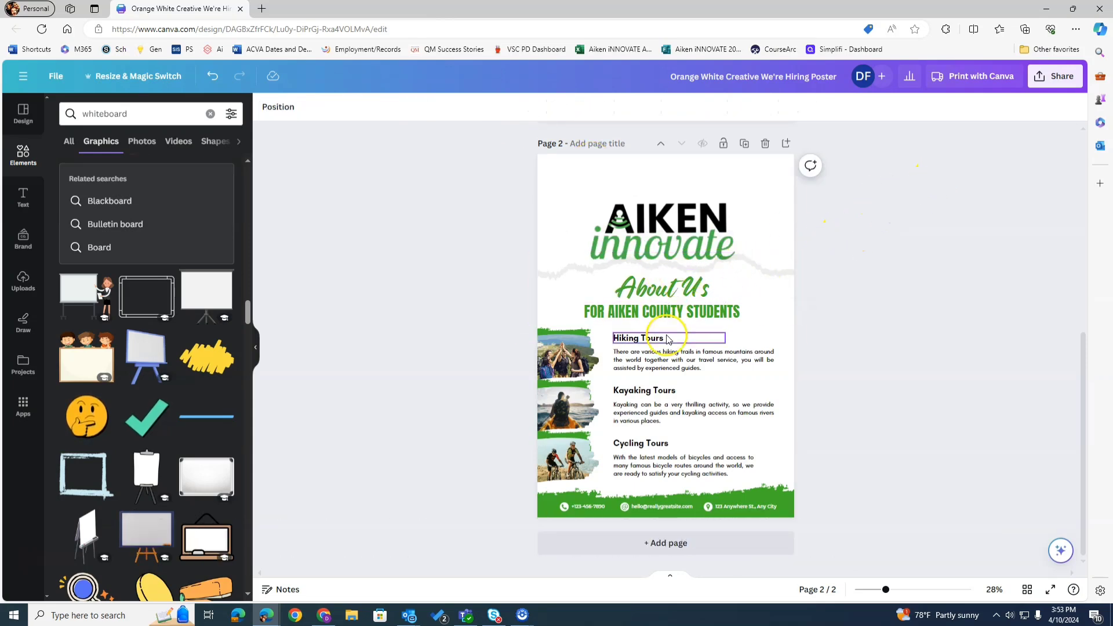
- Delete the hiking, kayaking and cycling photos from their brush-stroke frames on page 2
click(571, 355)
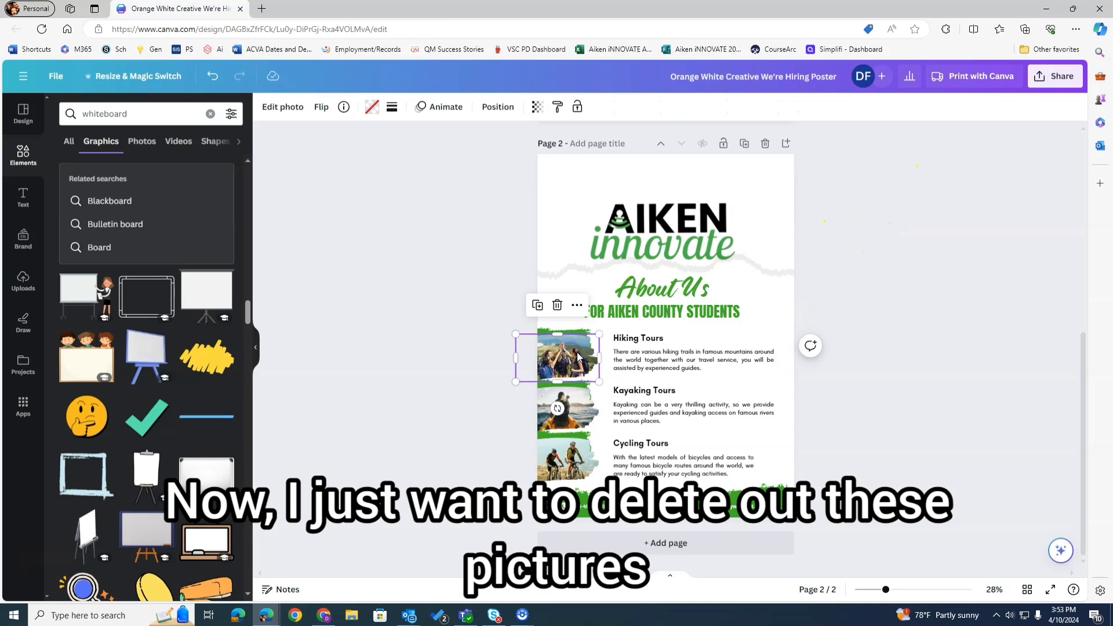
drag(578, 355, 582, 449)
click(581, 447)
key(Delete)
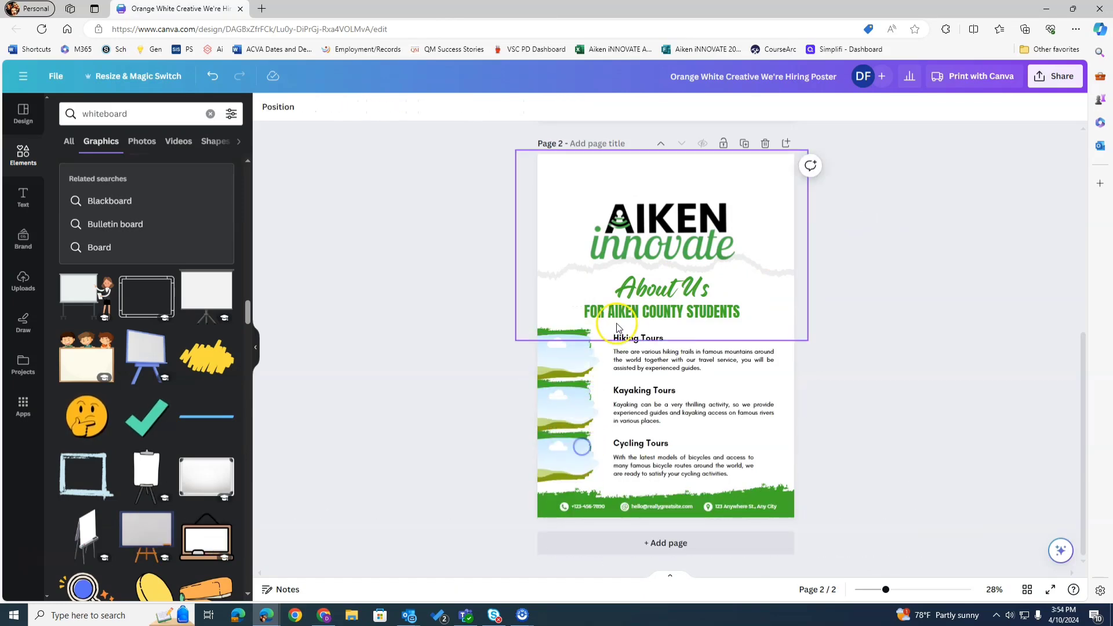
double_click(649, 338)
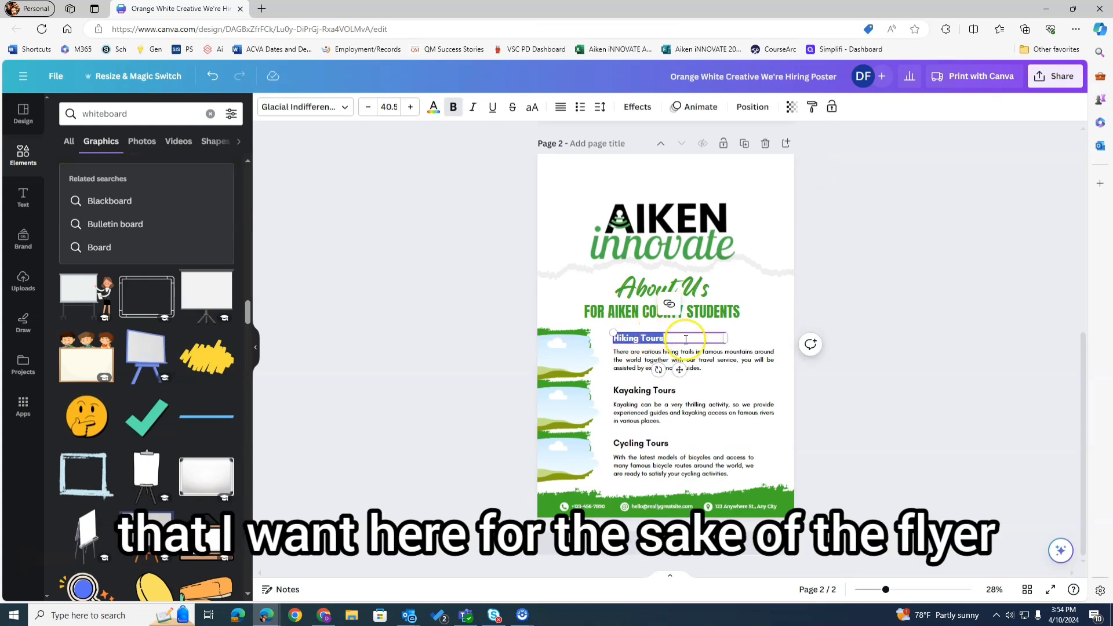
click(846, 304)
click(674, 389)
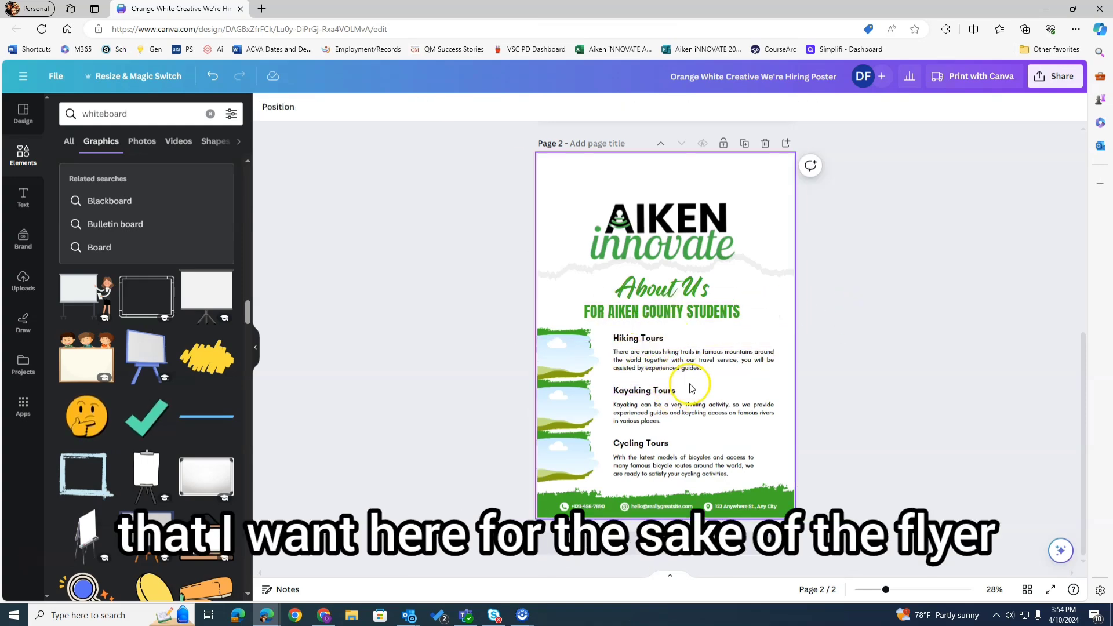
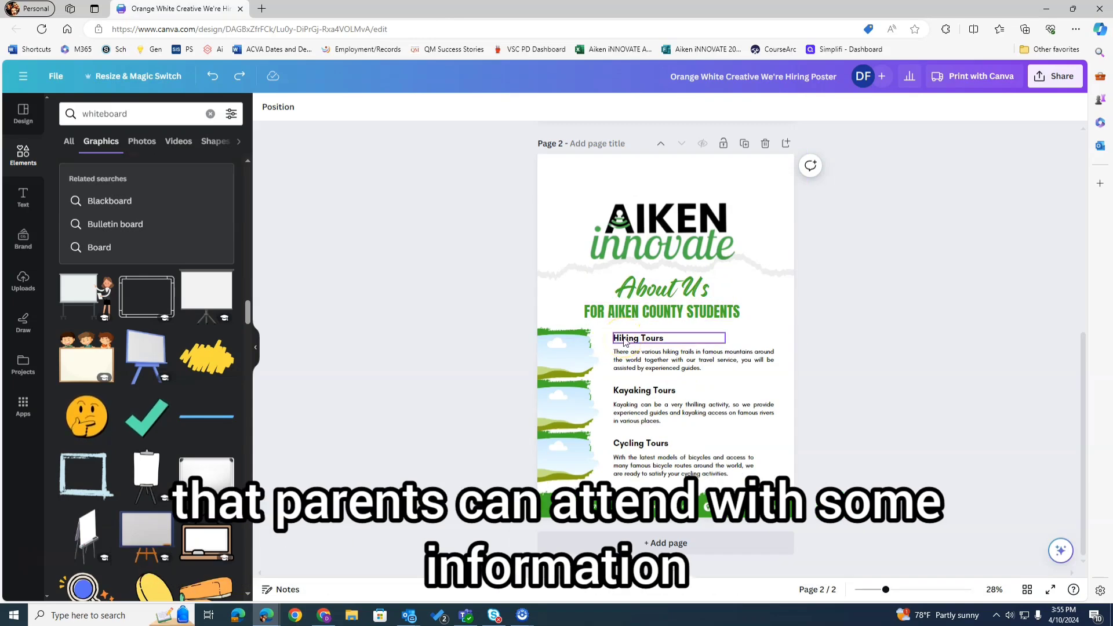
- Narrow the hiking, kayaking and cycling description text boxes to about half their width, keeping their starting edges aligned under the headings
click(655, 363)
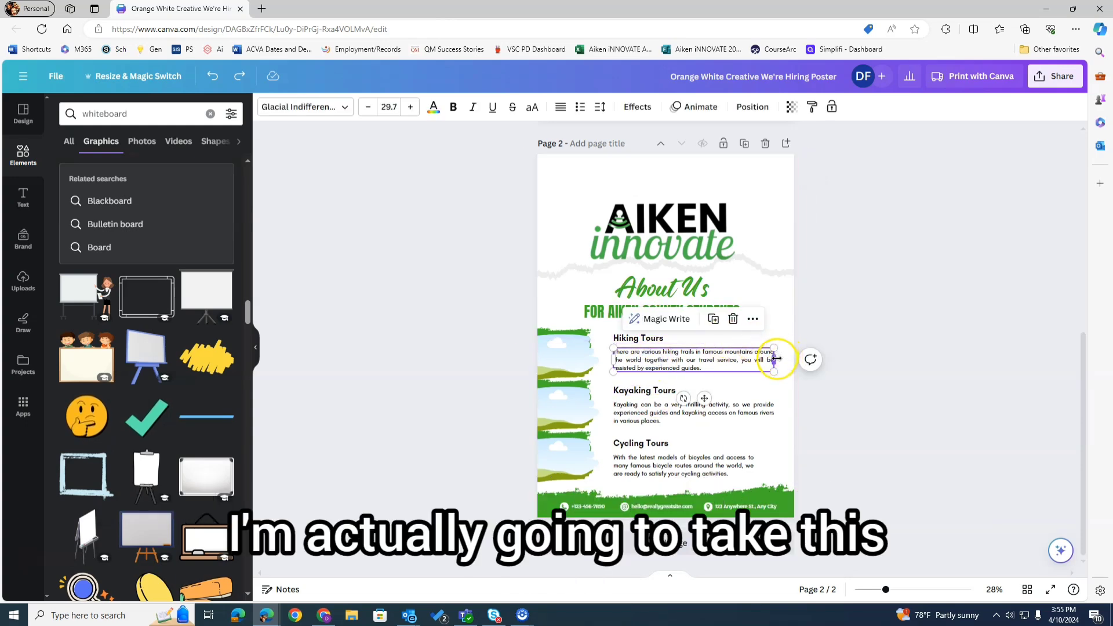
drag(775, 359, 693, 359)
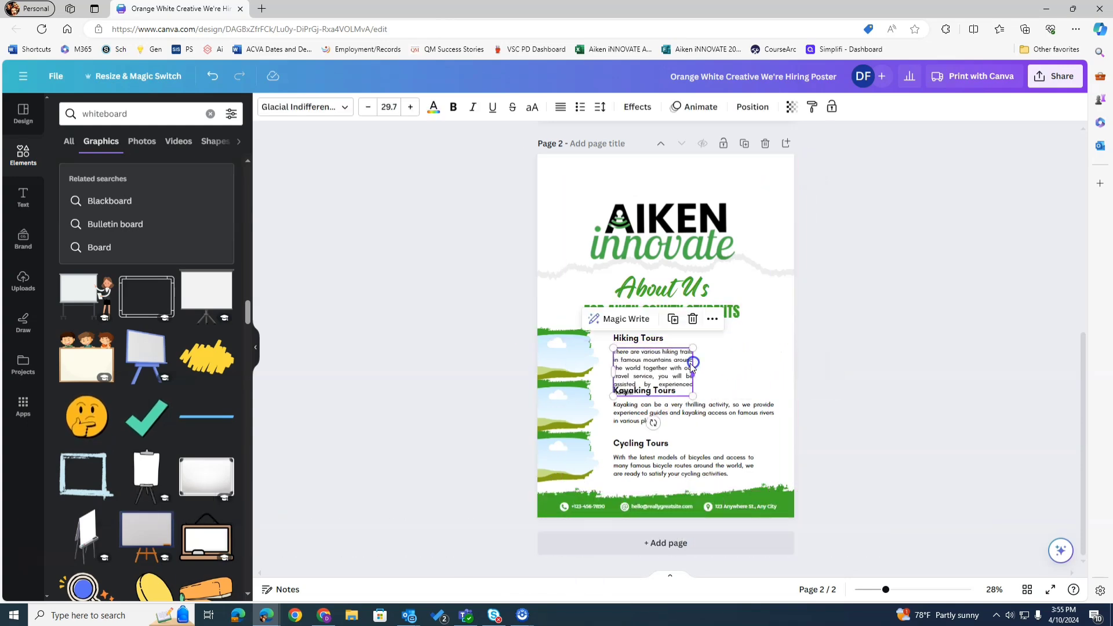
click(650, 412)
drag(774, 412, 692, 413)
click(667, 458)
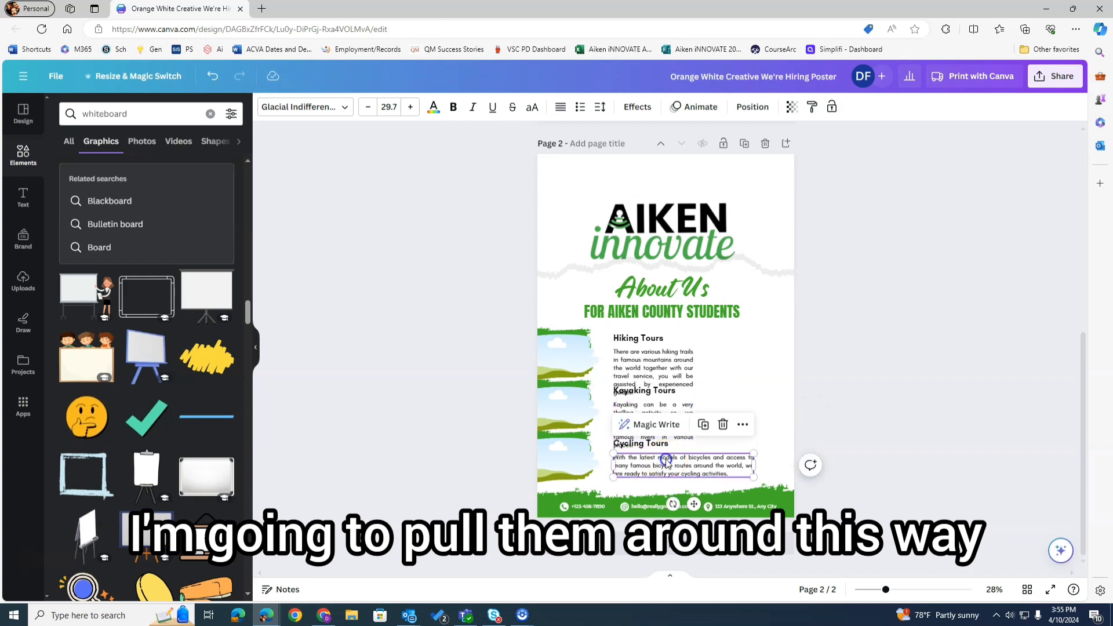
drag(753, 467, 693, 467)
double_click(743, 467)
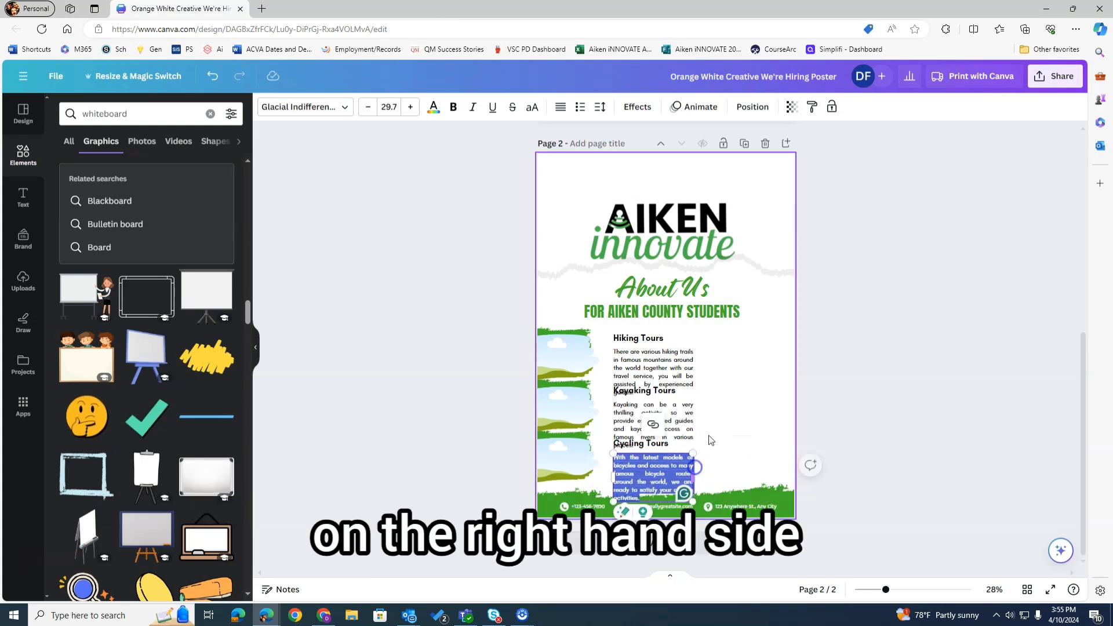
click(719, 418)
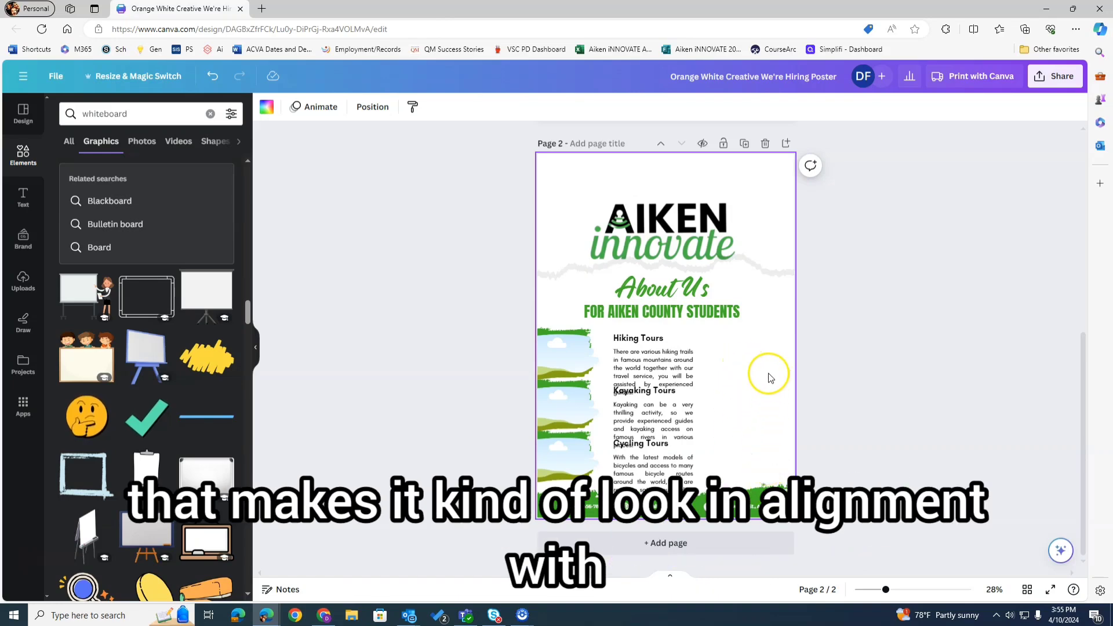
- Duplicate the green brush stroke behind the hiking frame and place the copy at the page's opposite edge, level with the Hiking Tours heading
click(582, 335)
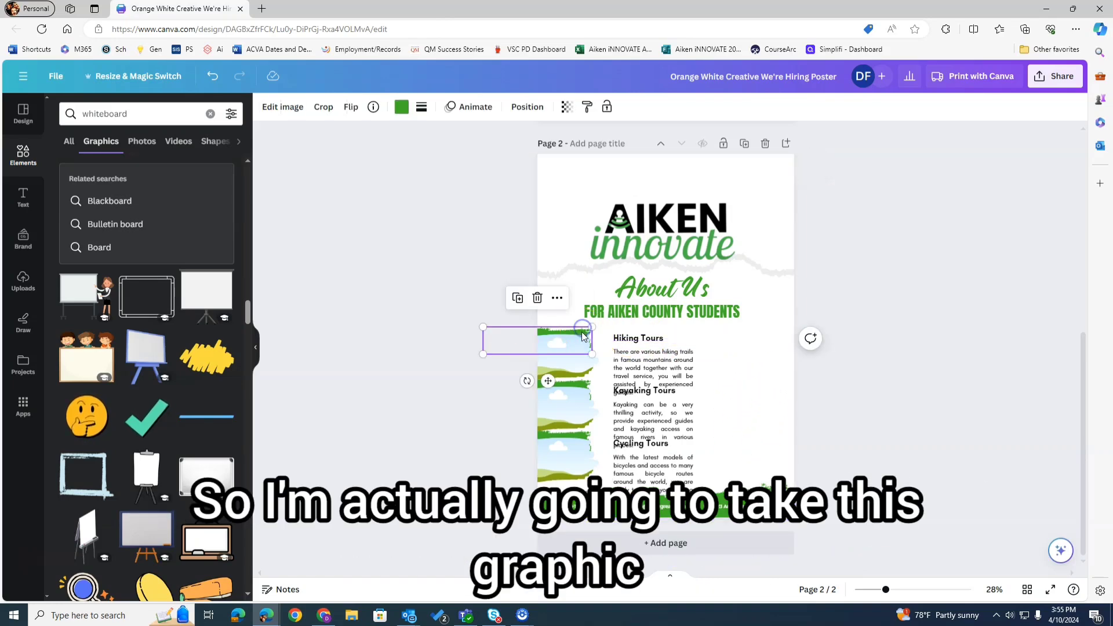
click(538, 299)
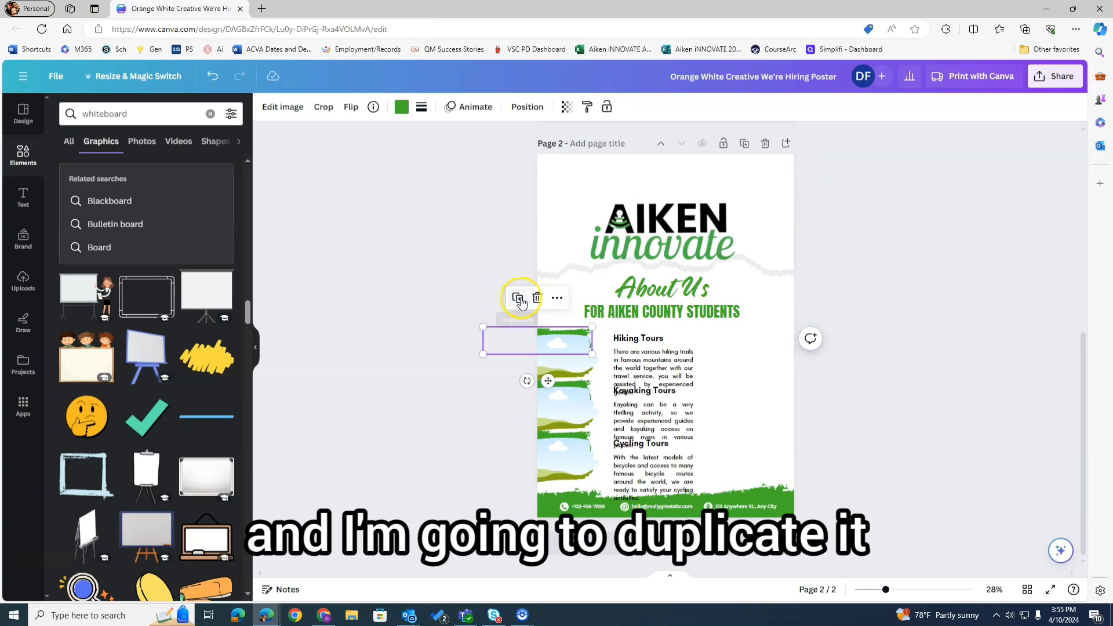
drag(571, 332, 797, 336)
click(856, 323)
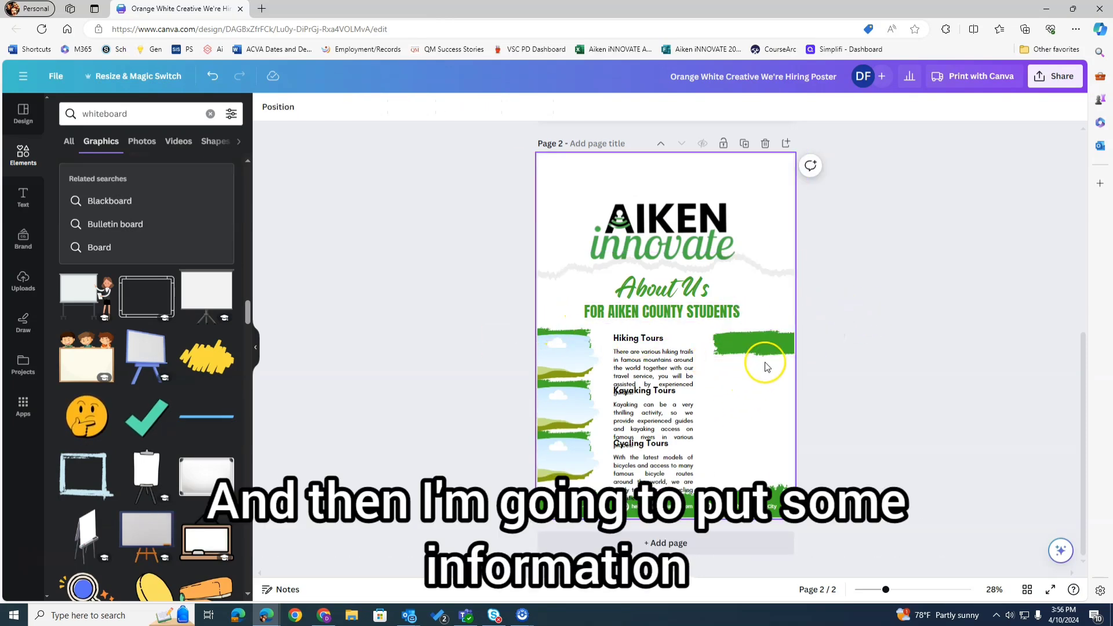
- Duplicate the Hiking Tours heading onto the new green brush stroke, reword it as Information Sessions and narrow its box to the stroke's width
click(637, 337)
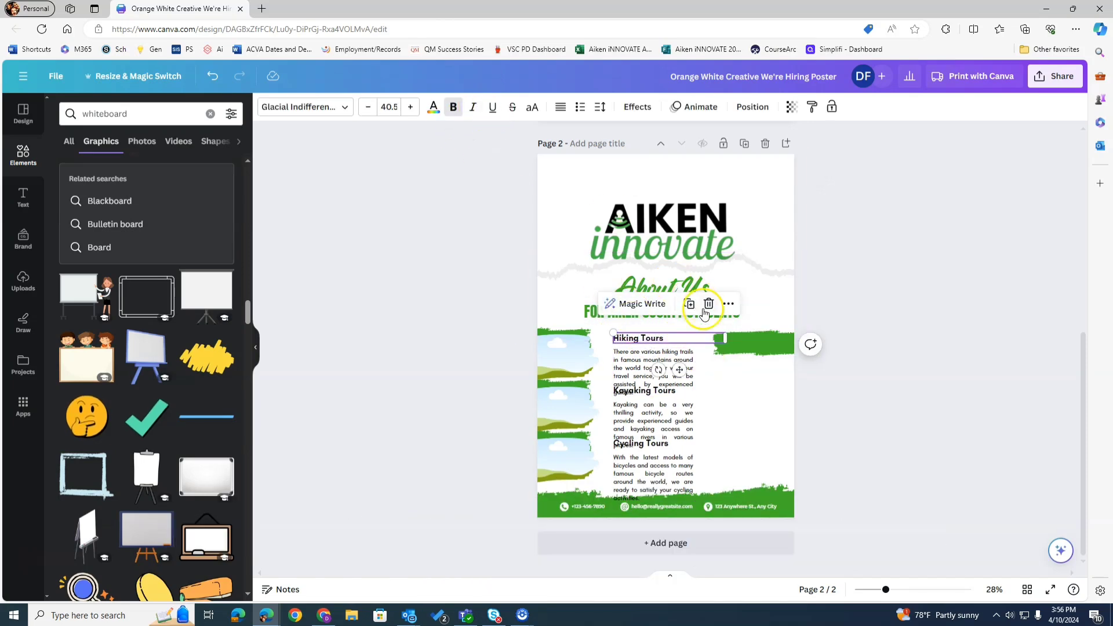
click(688, 305)
drag(732, 340, 764, 342)
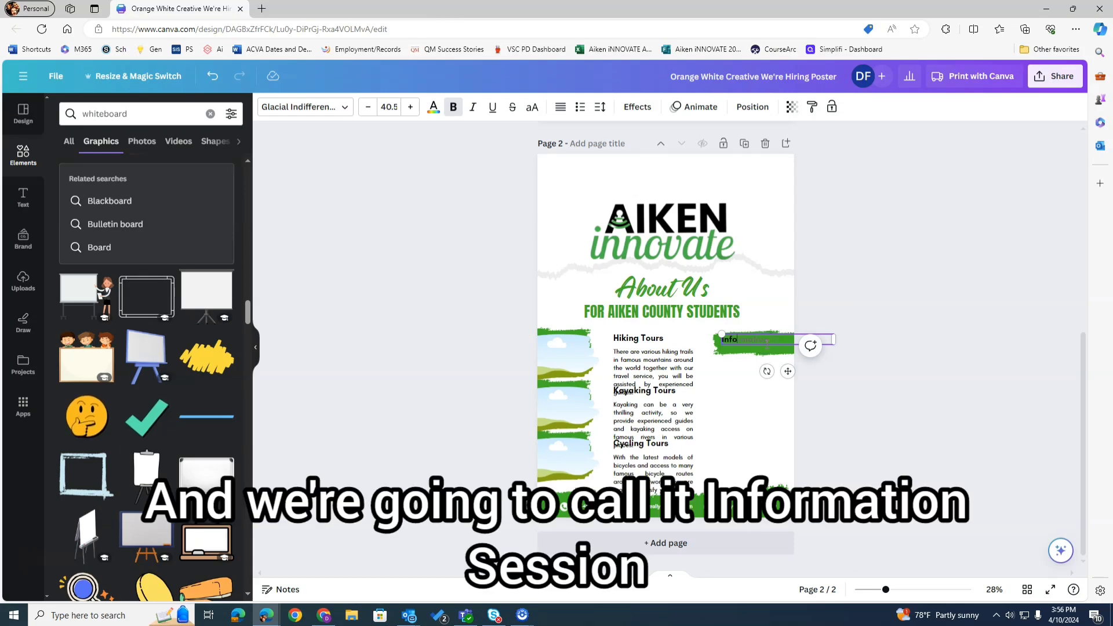
drag(833, 339, 790, 343)
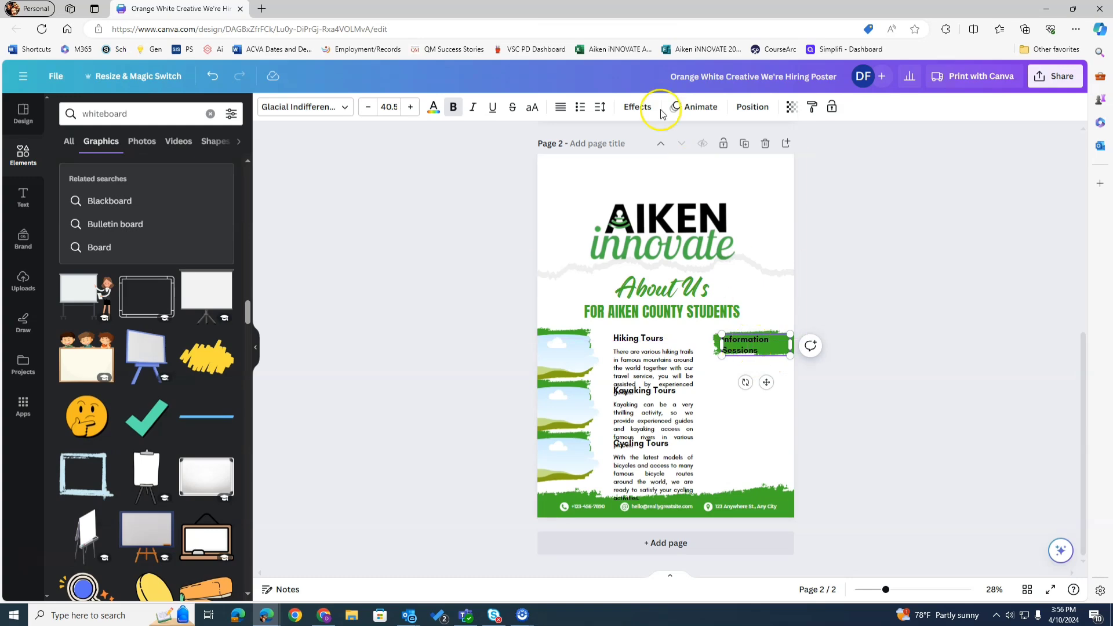
- Set the Information Sessions heading in all caps and reduce its font size to fit inside the green brush stroke
click(537, 108)
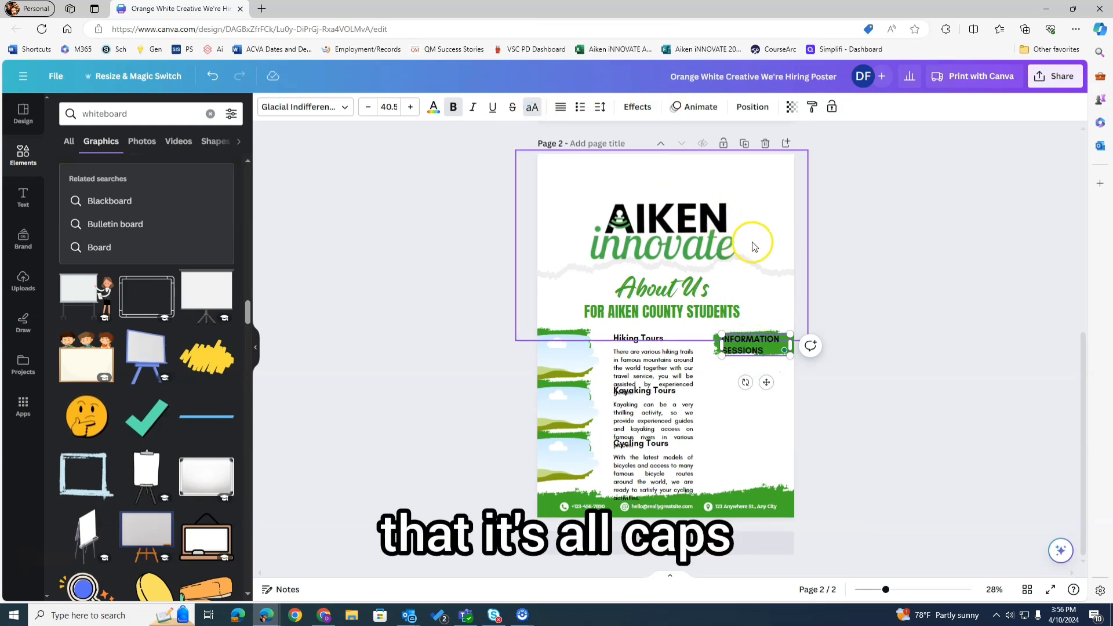
click(740, 255)
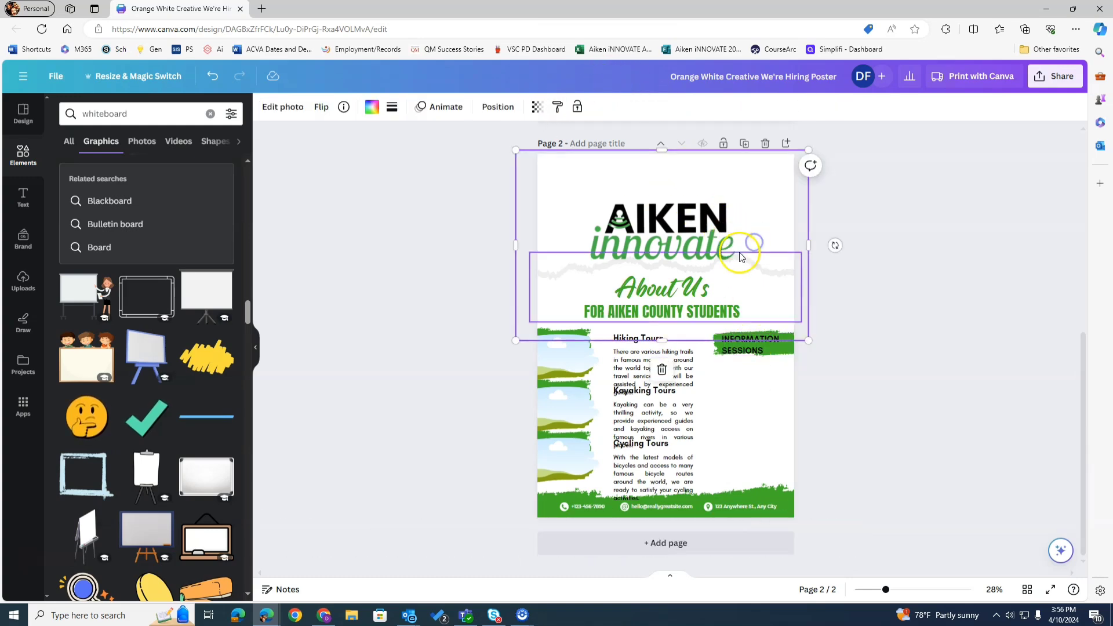
click(753, 346)
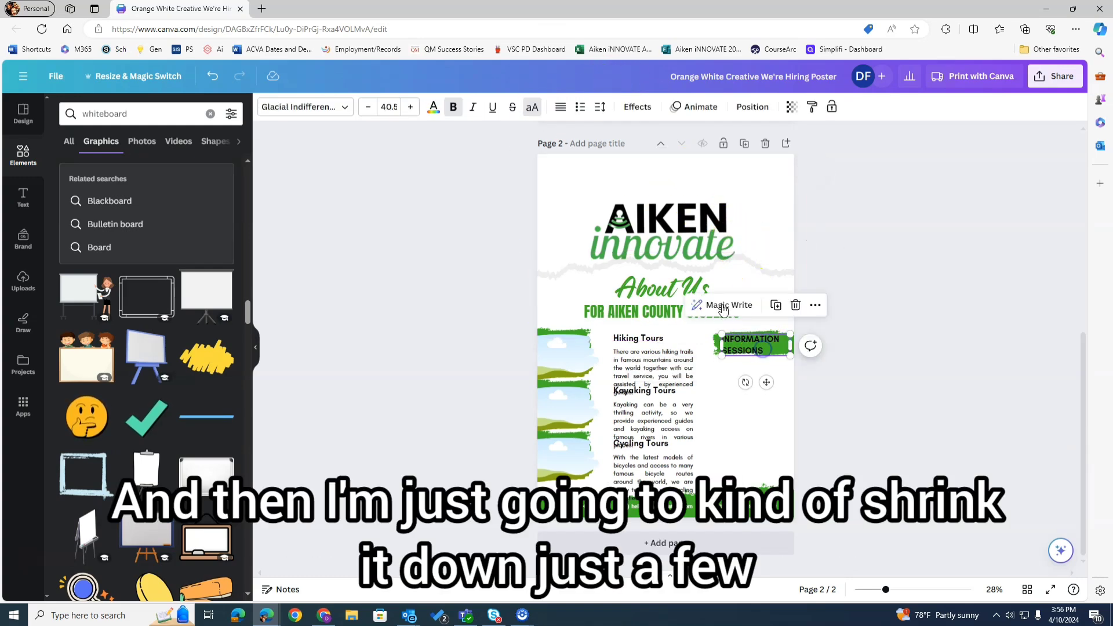
click(367, 107)
click(368, 106)
click(367, 106)
click(367, 106)
click(723, 400)
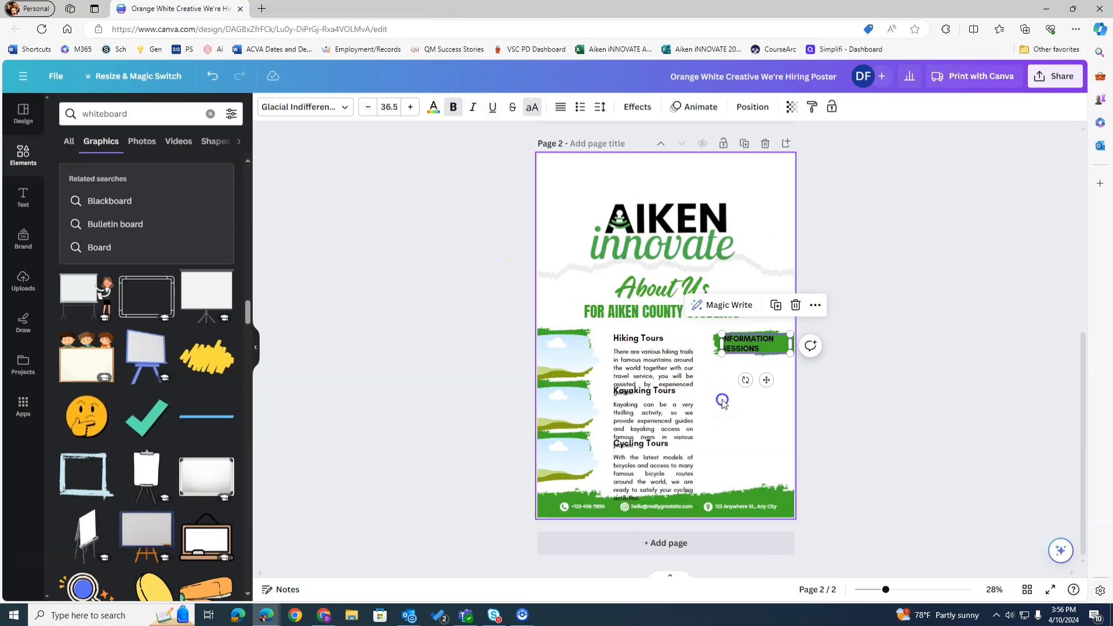
double_click(753, 346)
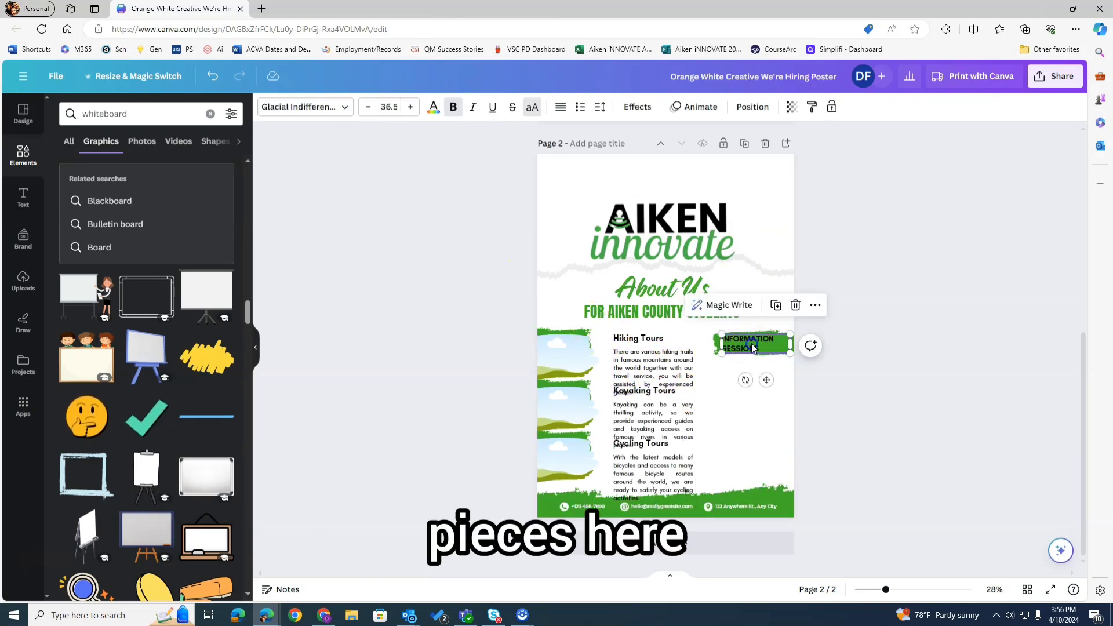
click(367, 107)
click(368, 106)
click(938, 274)
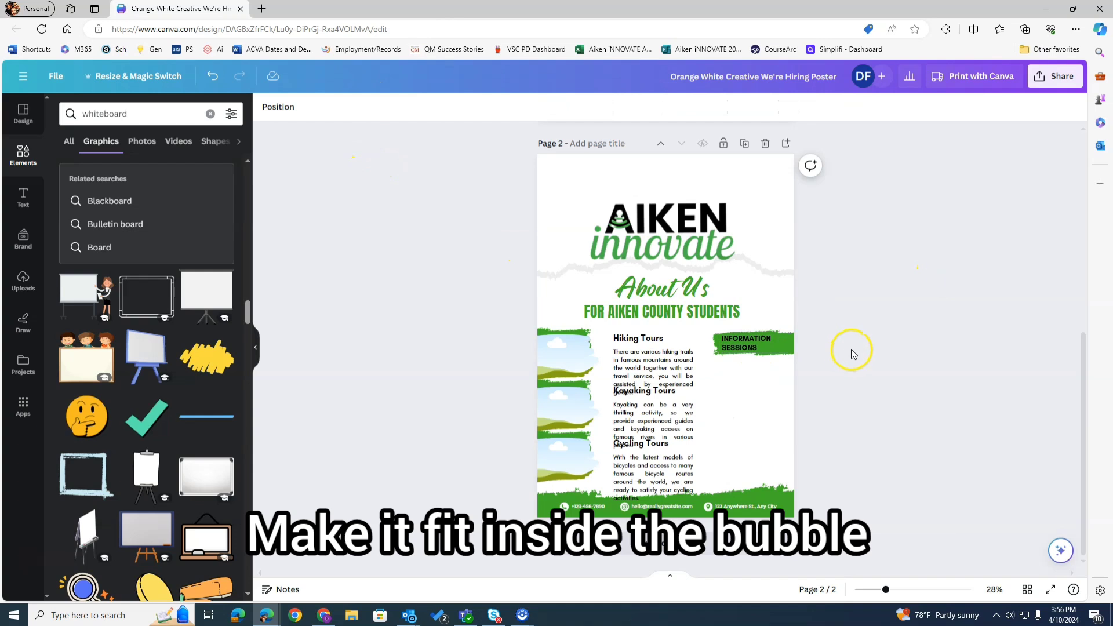
- Duplicate the hiking description below the INFORMATION SESSIONS heading and replace its text with "Learn more about our program!"
click(661, 362)
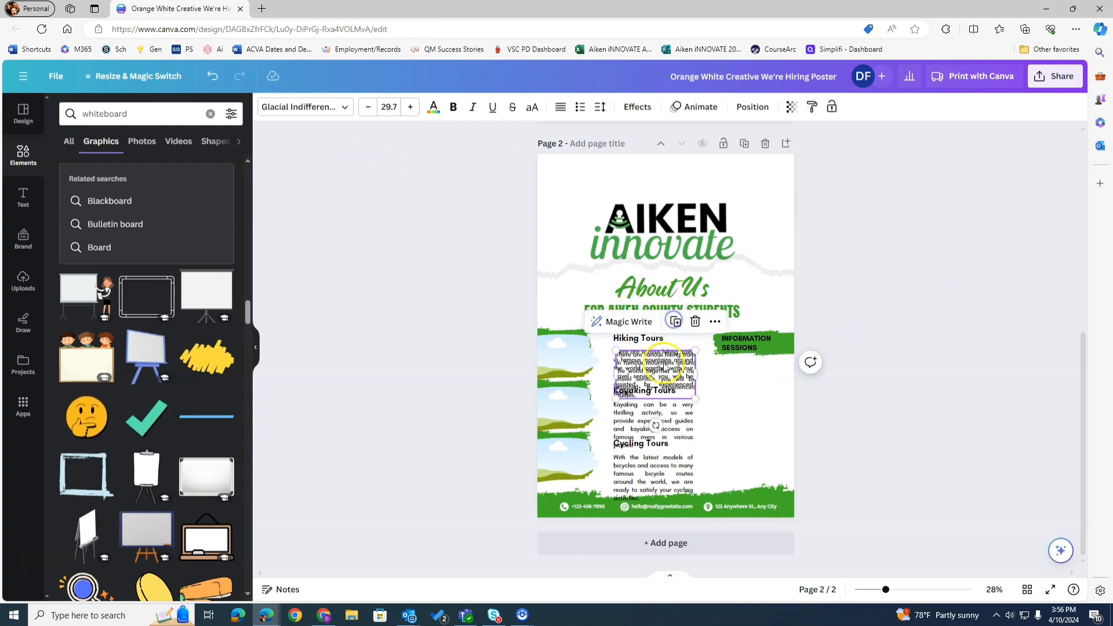
drag(661, 363, 753, 382)
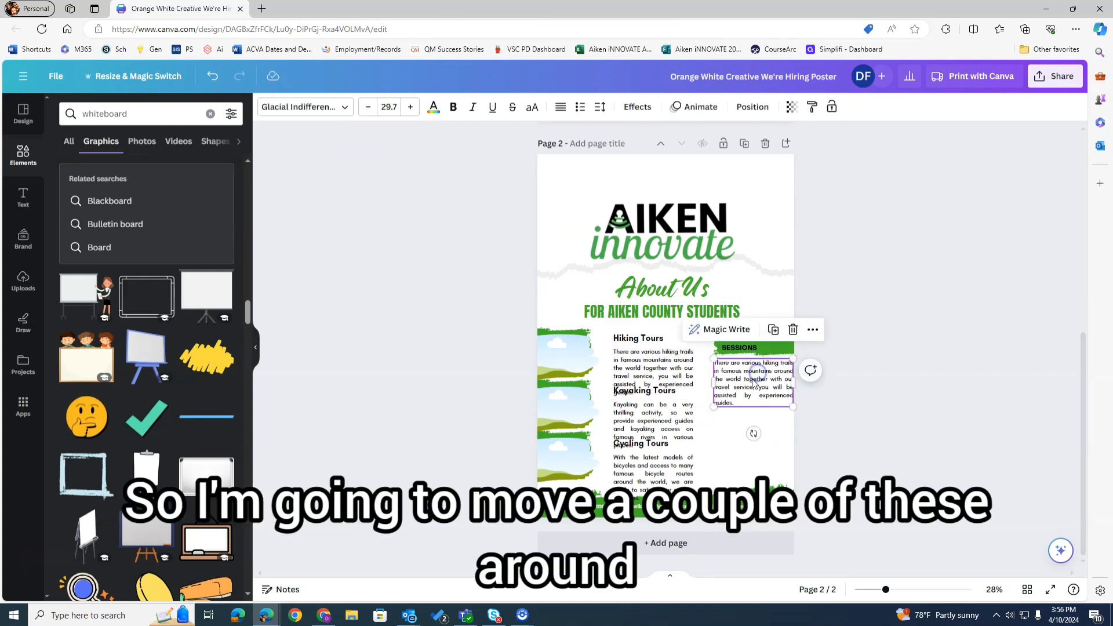
double_click(729, 382)
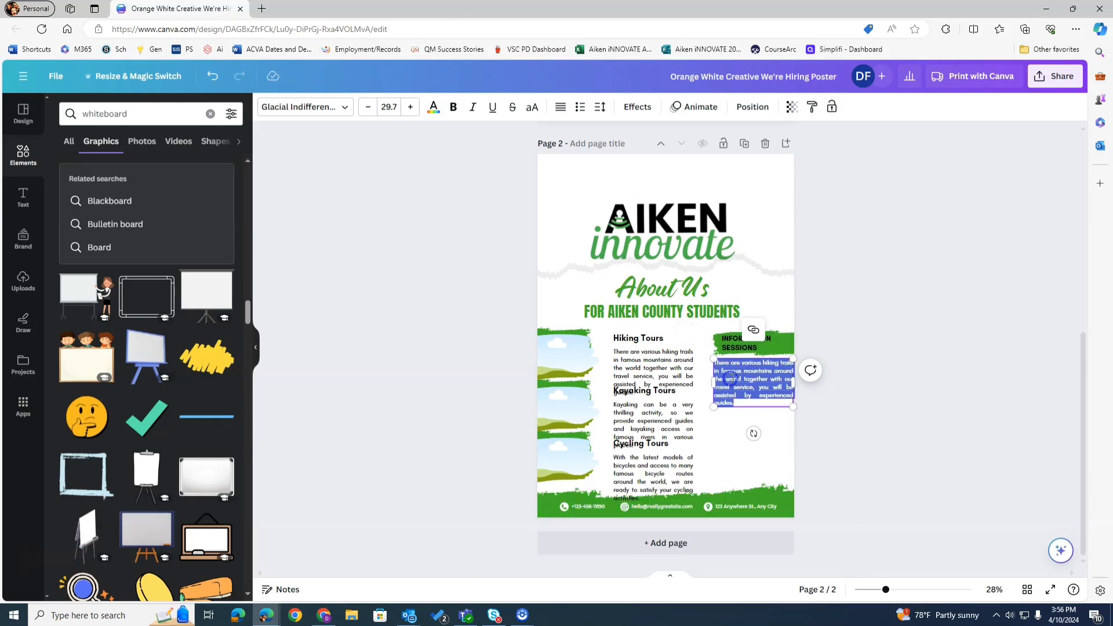
click(748, 369)
triple_click(746, 366)
text(Le)
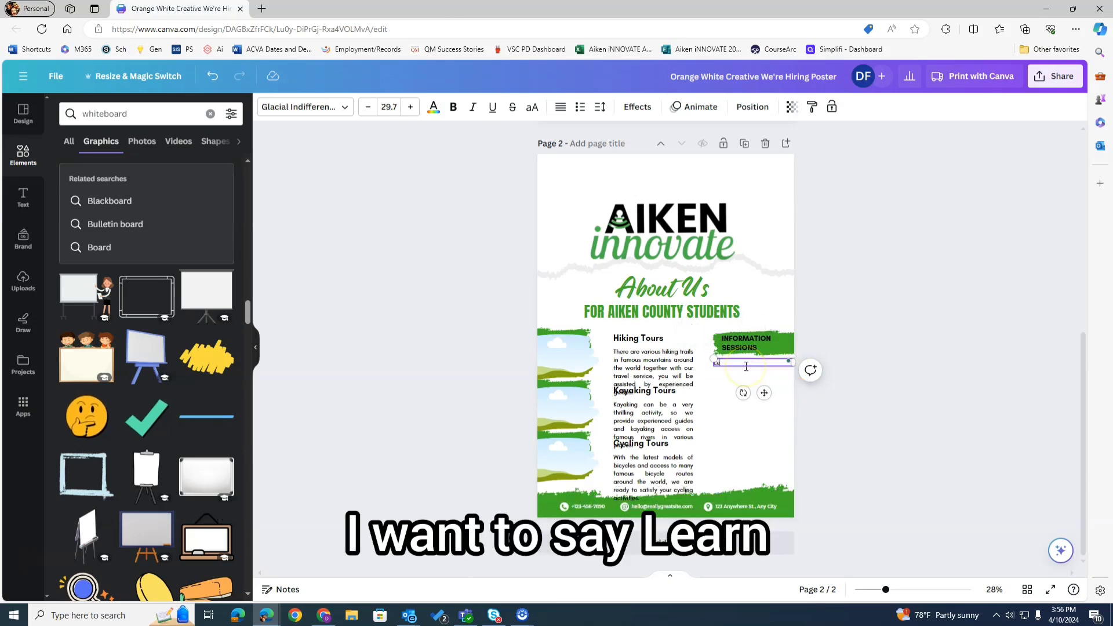
text(arn mor)
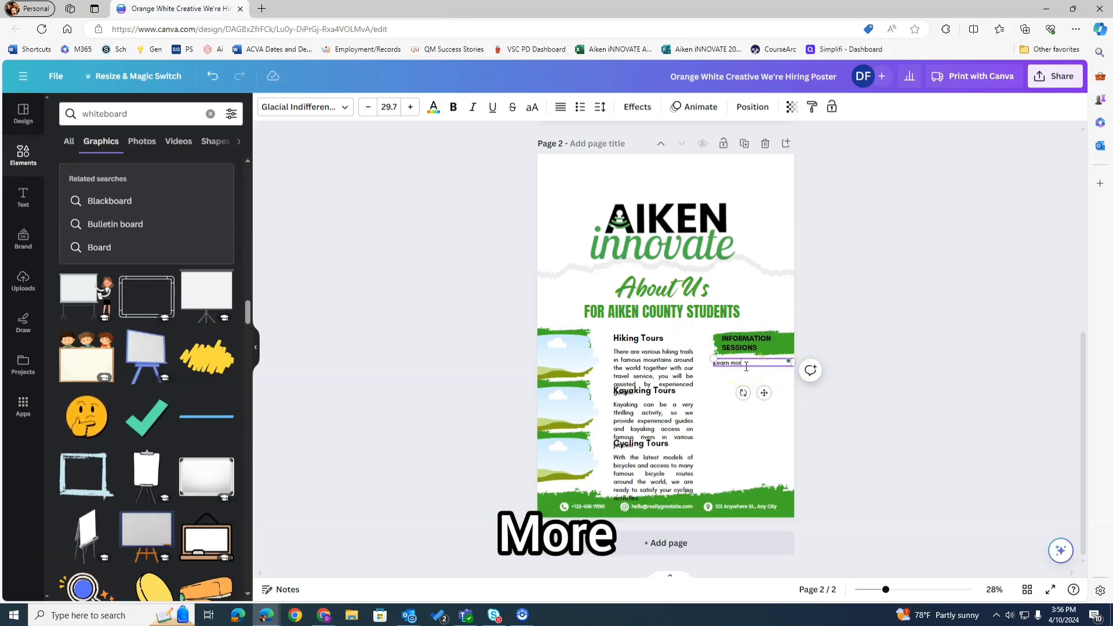
text(e about our p)
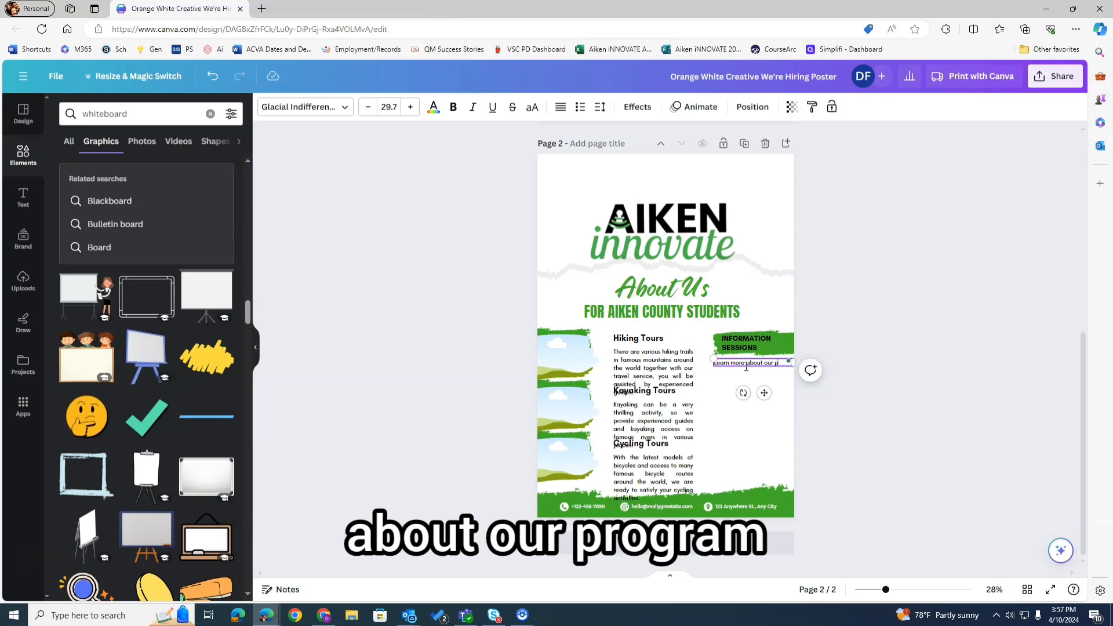
text(rogram!)
- Narrow the "Learn more about our program!" box to about 10.5 wide, align it under INFORMATION SESSIONS and make it bold
drag(793, 366, 778, 367)
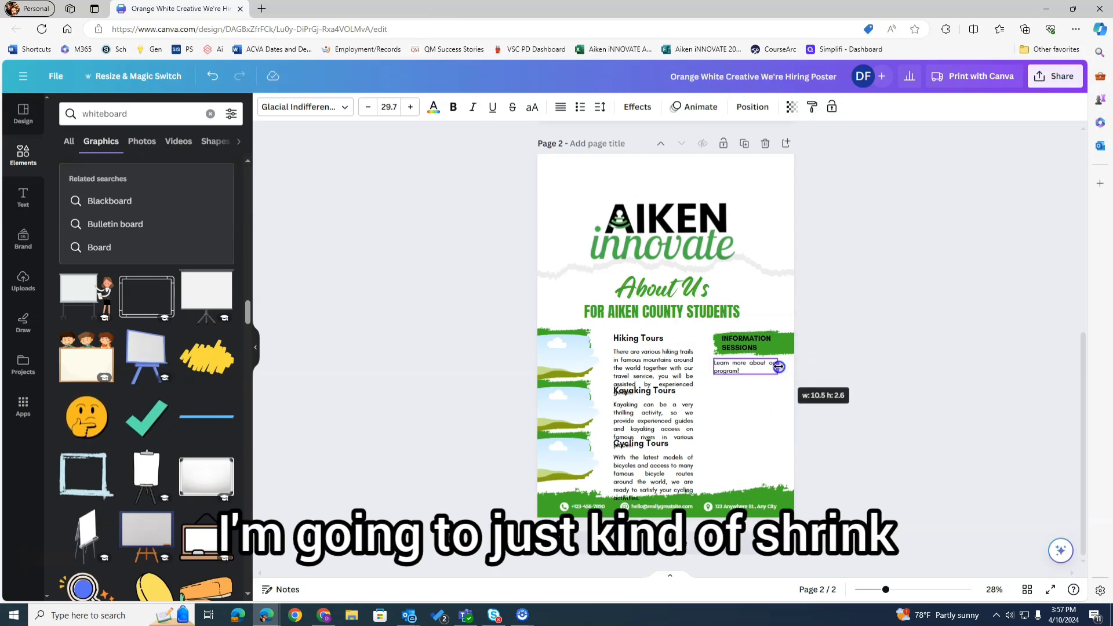
click(773, 391)
click(754, 371)
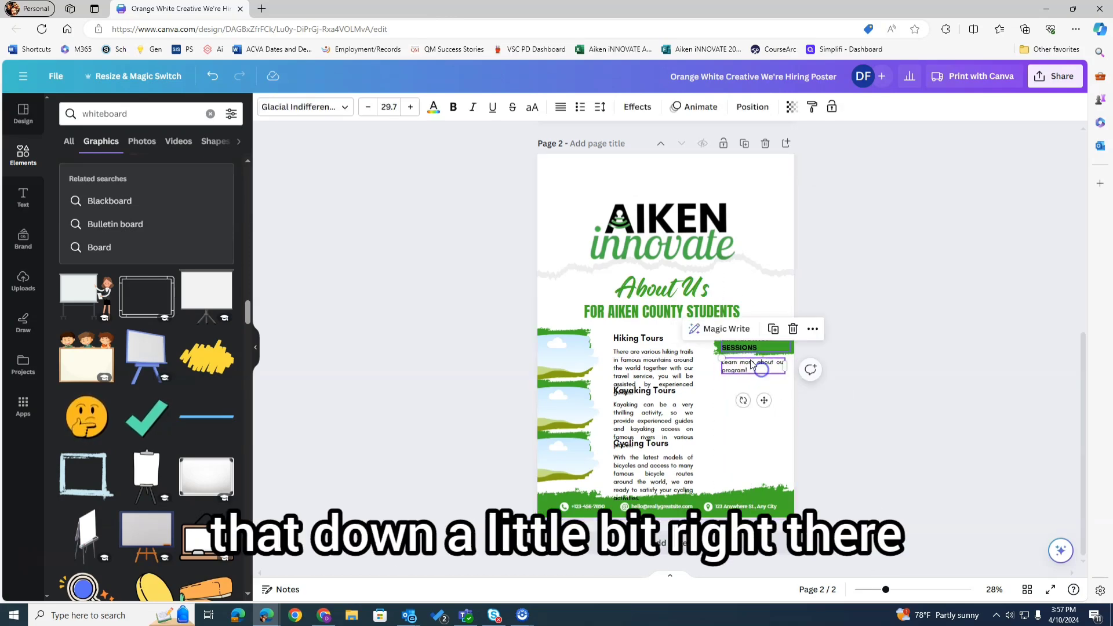
key(ctrl+b)
click(718, 393)
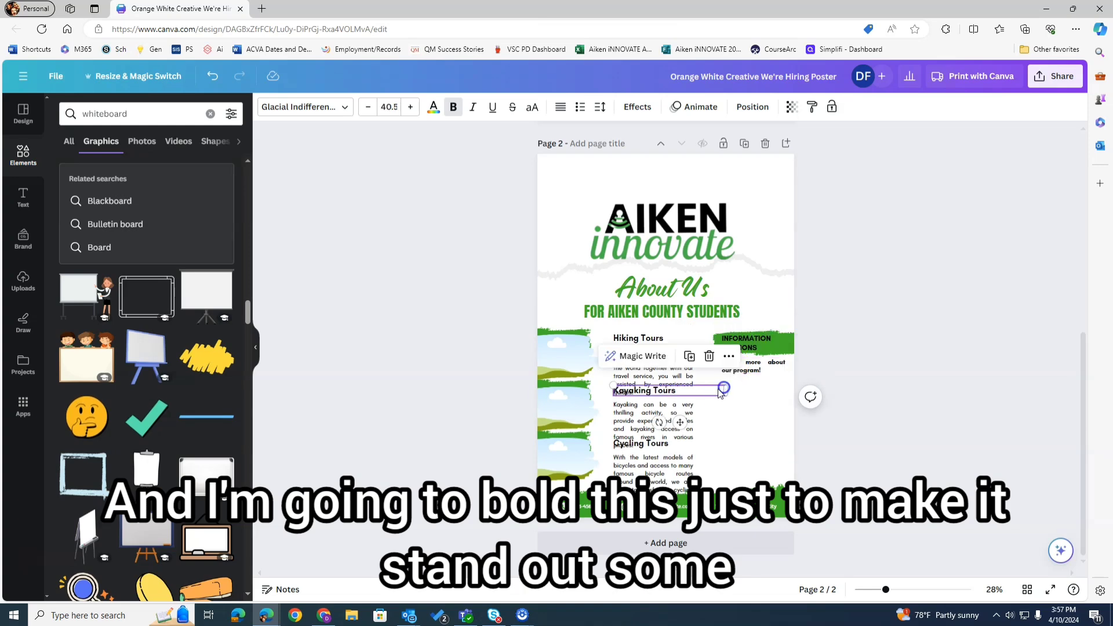
- Duplicate the "Learn more about our program!" text, place the copy lower in the Information Sessions column and remove its bold formatting
click(751, 364)
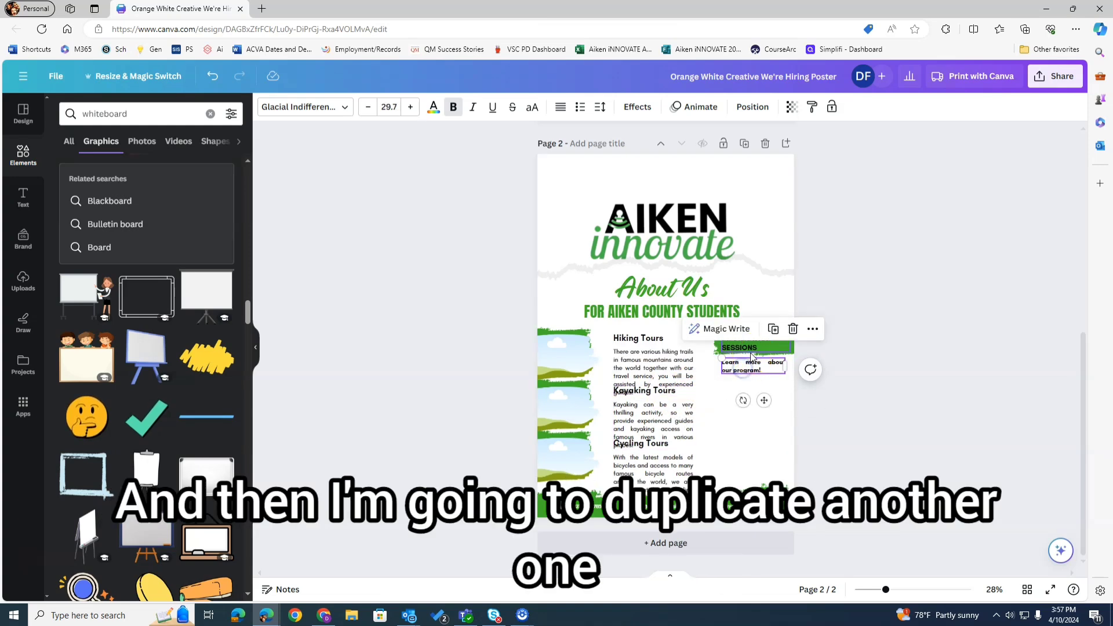
drag(757, 366, 761, 404)
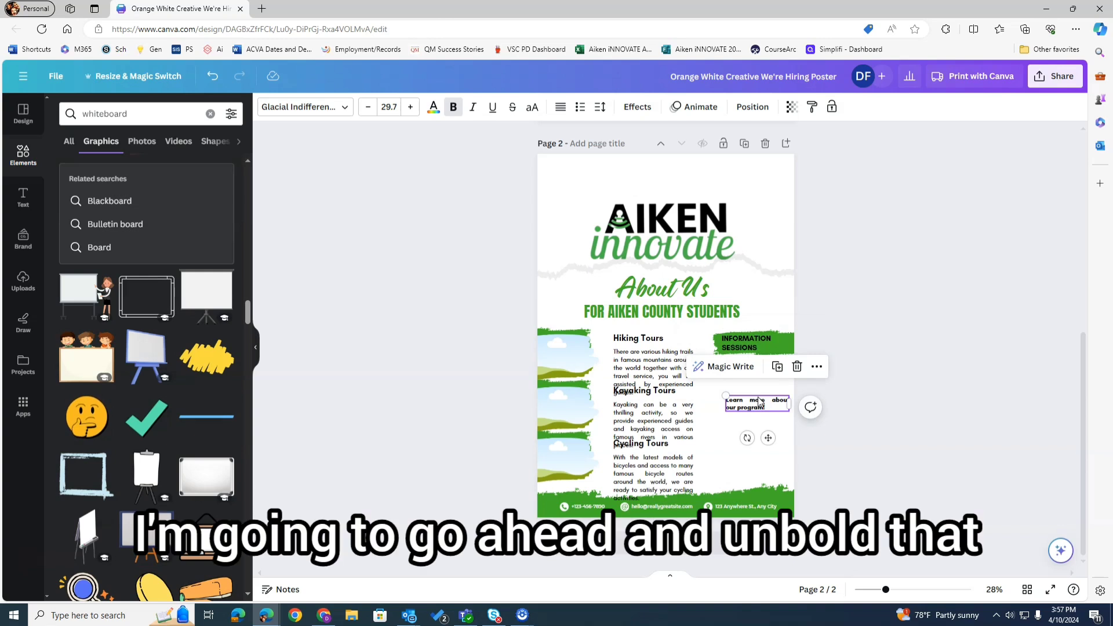
double_click(757, 401)
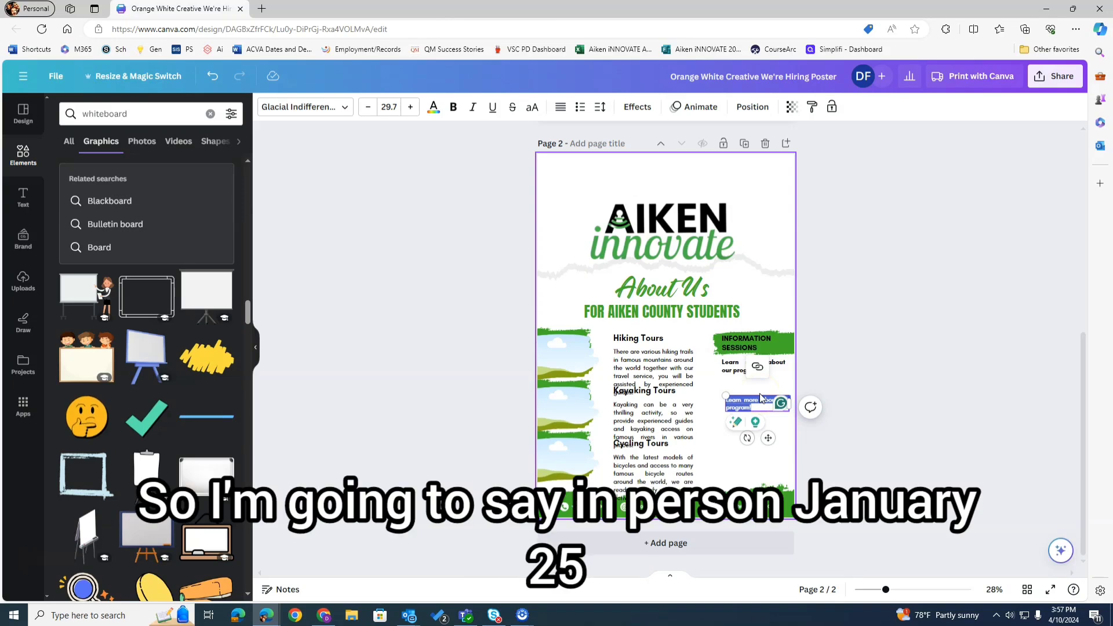
- Replace the copy's text with "In Person Jan. 25 at 6:00pm at" plus the venue's street address, narrow the box and place it under the program line
text(in Person)
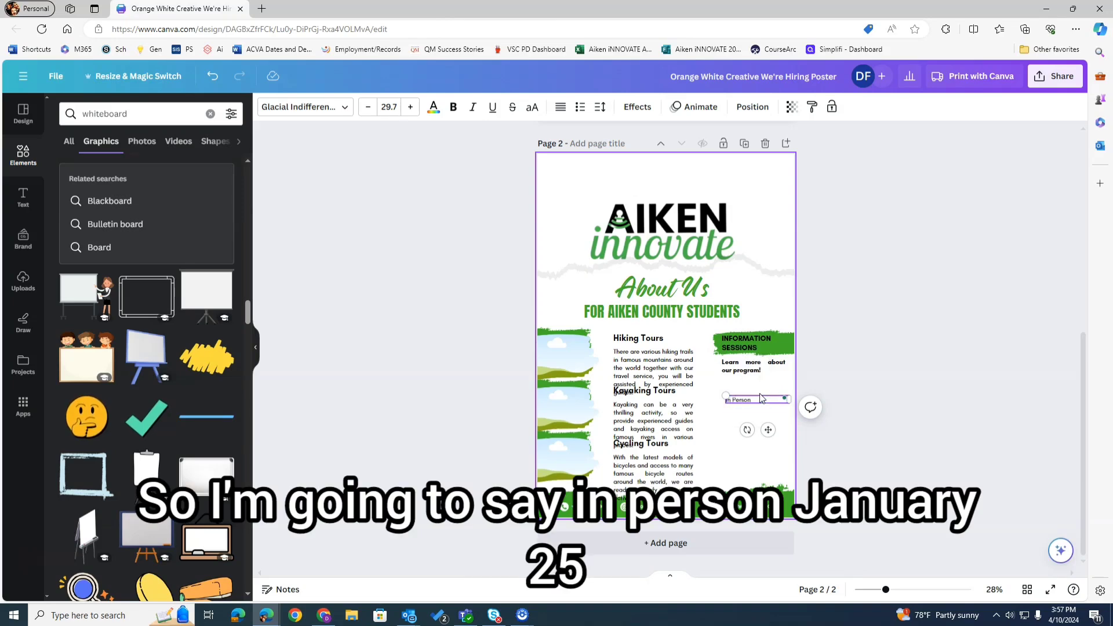
text( Jan. 24)
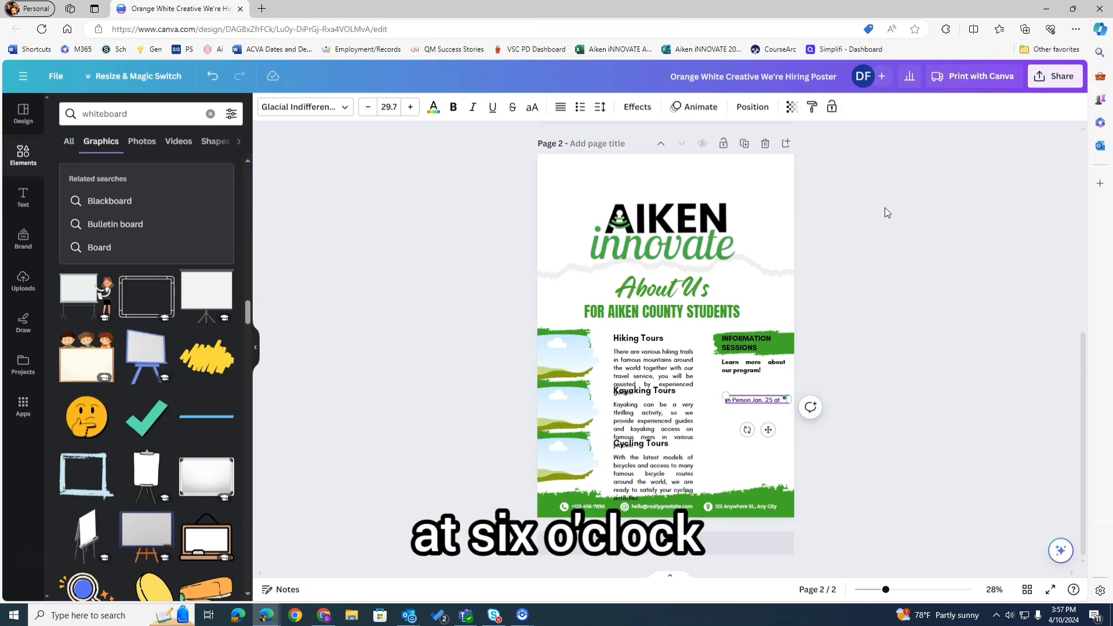
text( at 6:00pm)
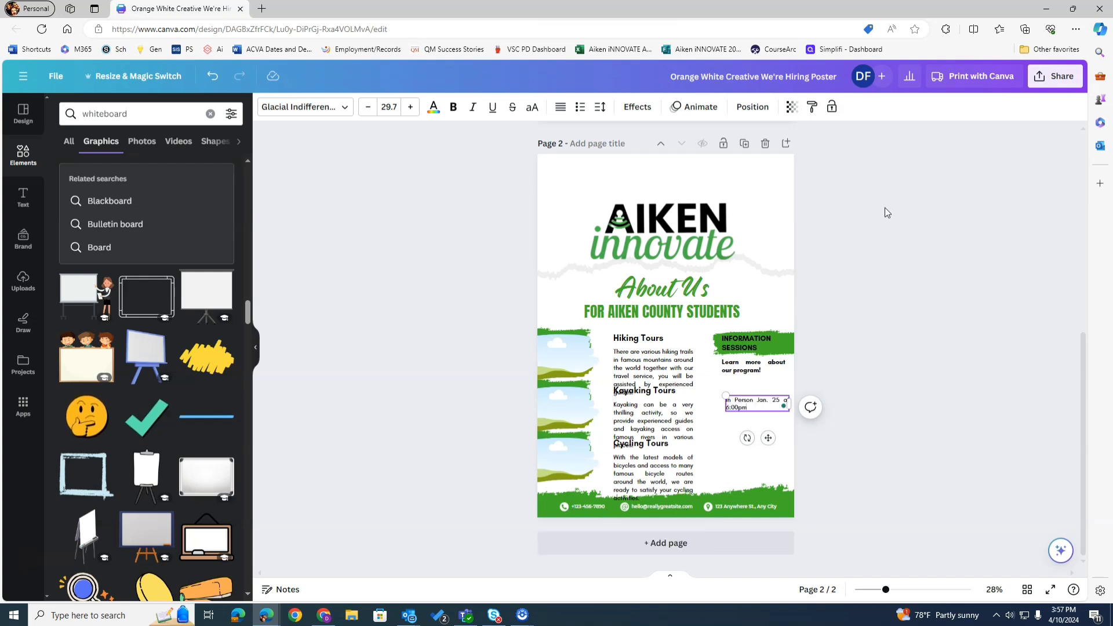
text( at 125 Ai)
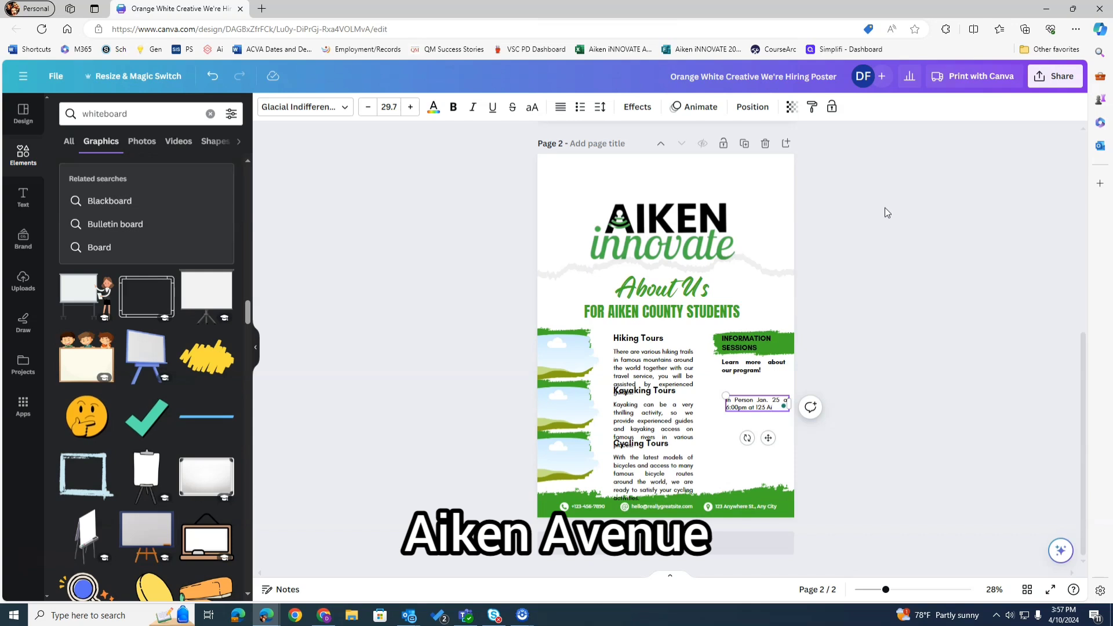
text(ken Avenue)
mouse_move(788, 396)
mouse_down()
mouse_move(760, 396)
mouse_move(784, 393)
mouse_up()
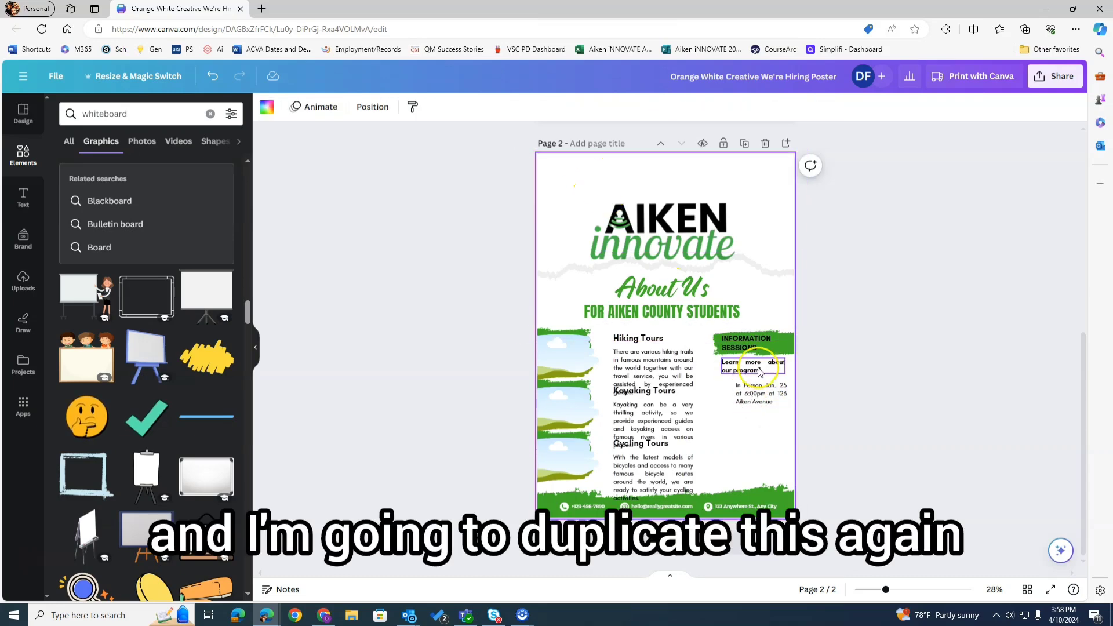
- Duplicate the In Person session text, place the copy below it and replace its wording with "Virtual on Feb. 1 at 6:00pm"
click(772, 401)
click(783, 354)
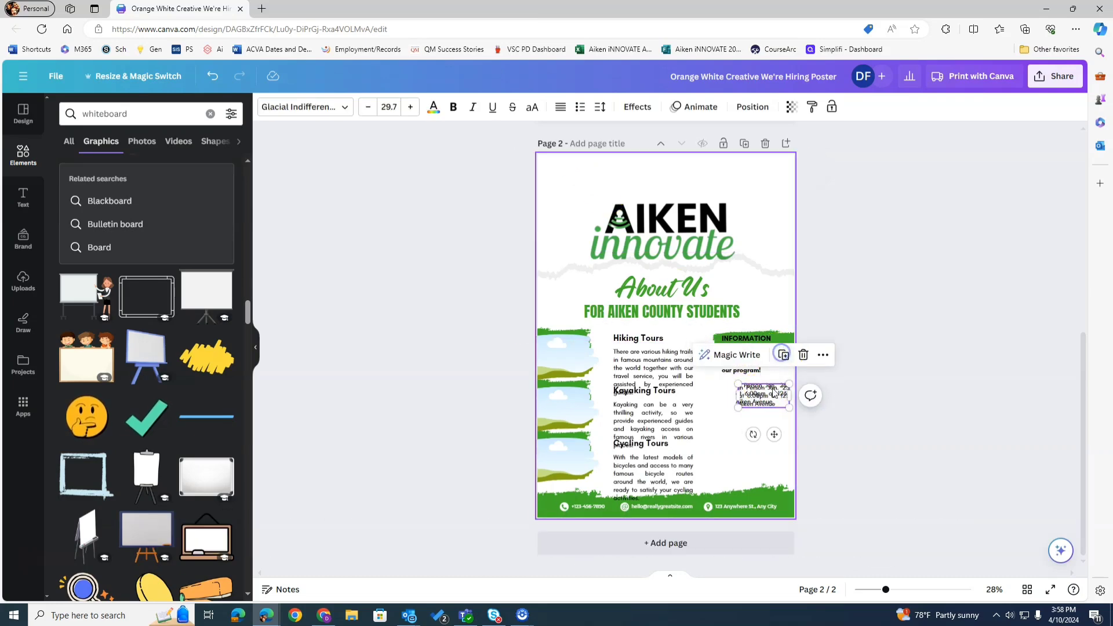
drag(767, 398, 762, 431)
double_click(762, 432)
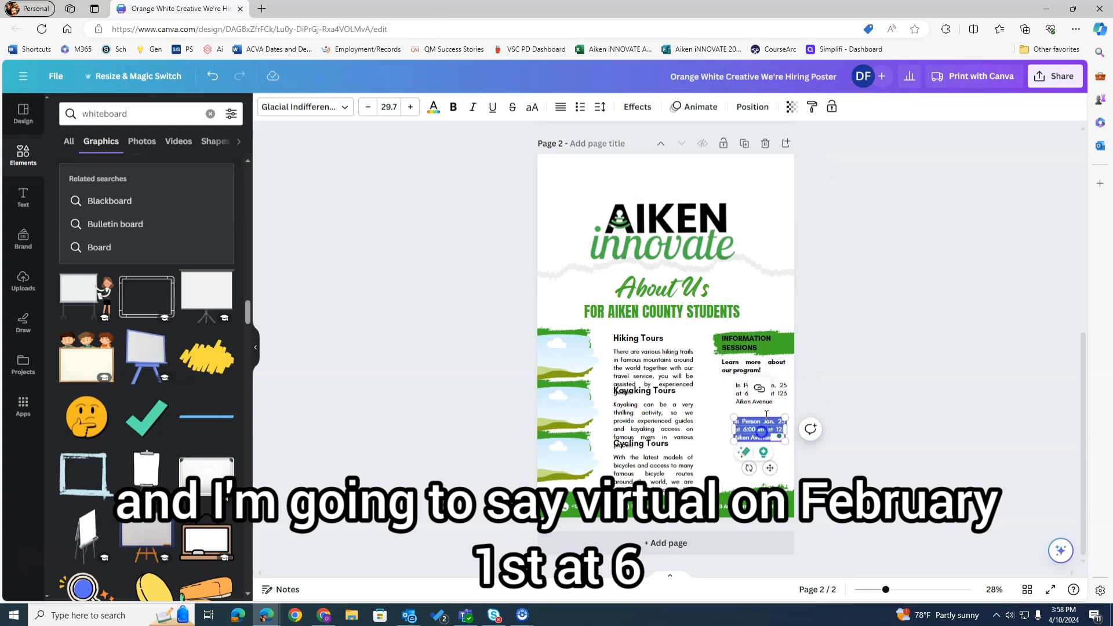
text(Virtual on Feb)
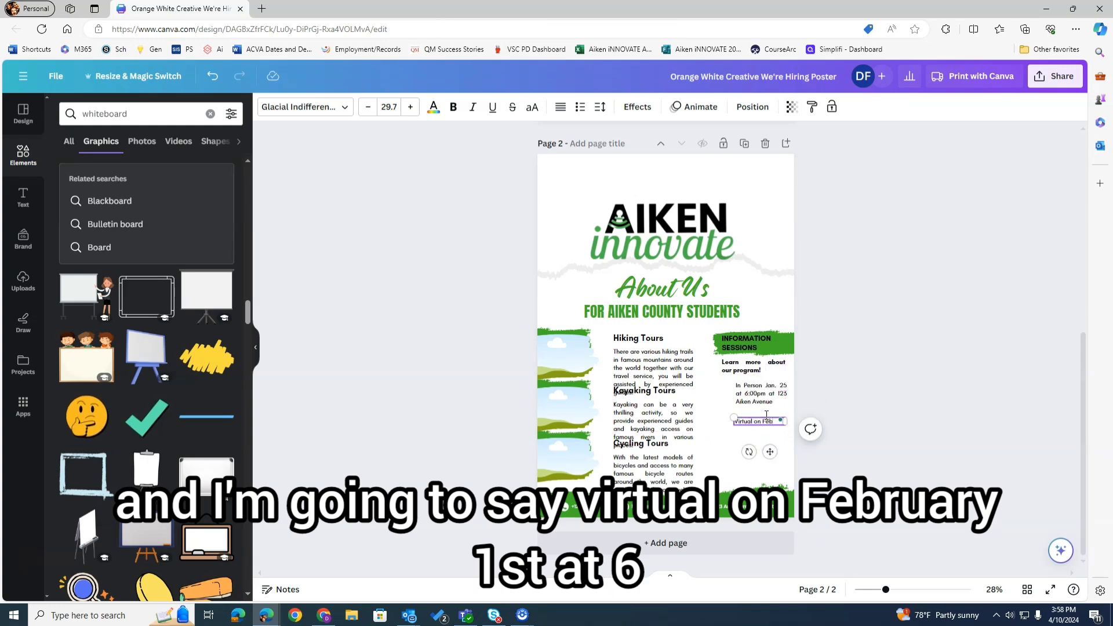
text(. at 6:00pm)
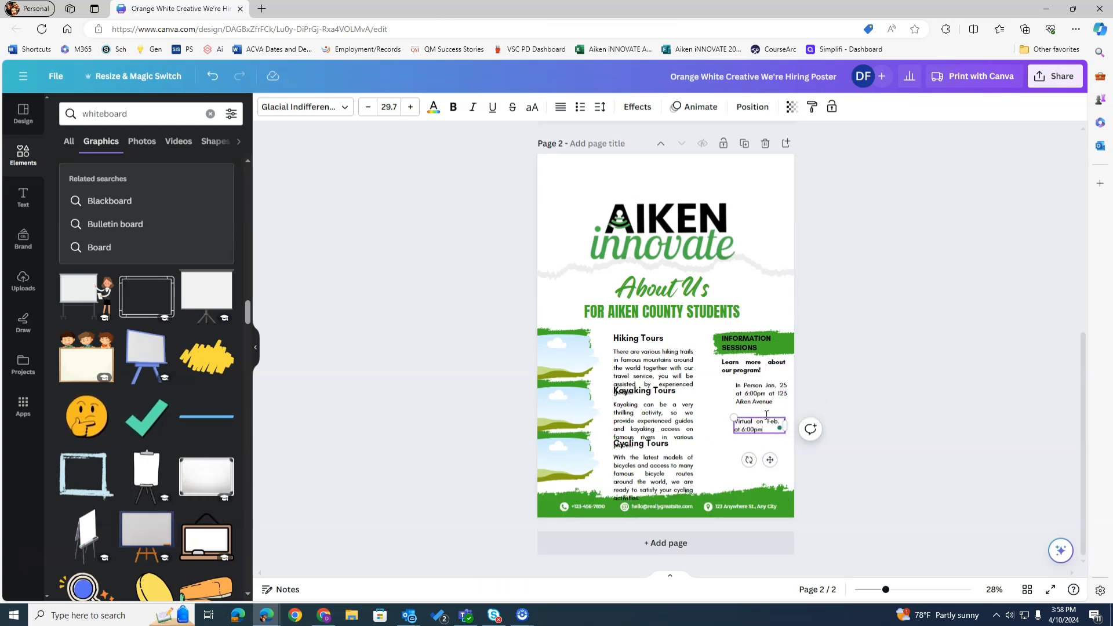
- Reposition the Virtual and In Person session texts so they are evenly spaced and left-aligned with each other
click(766, 413)
drag(766, 423, 763, 430)
click(850, 353)
drag(769, 391, 757, 402)
click(864, 360)
- Search the graphics for "calendar" and add the plain black-and-white calendar icon to the page
drag(170, 113, 51, 112)
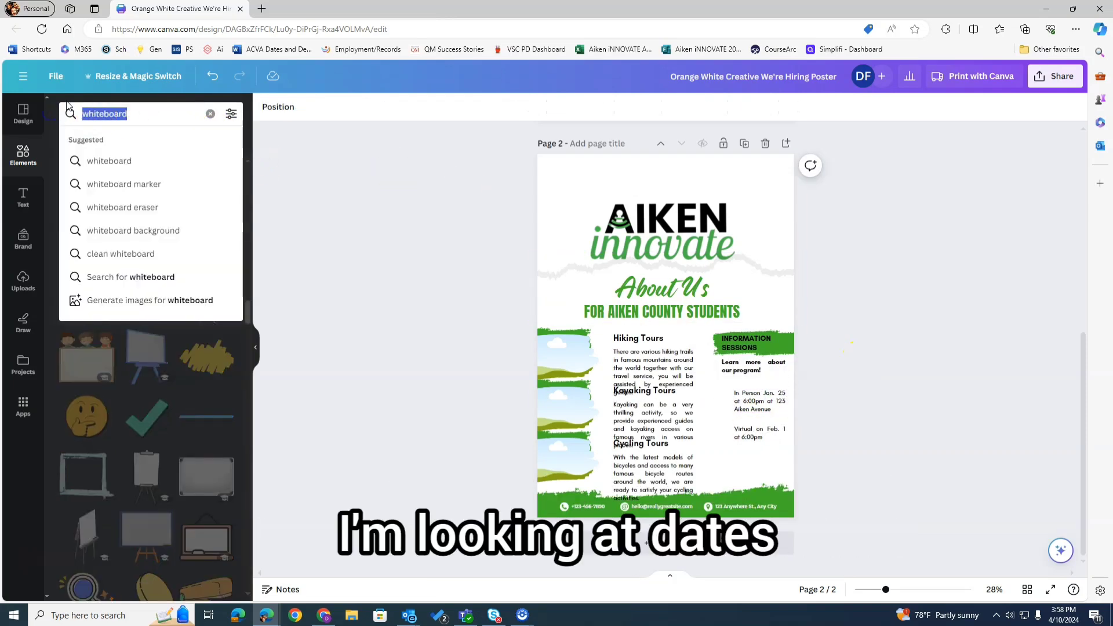
text(calendar)
click(76, 119)
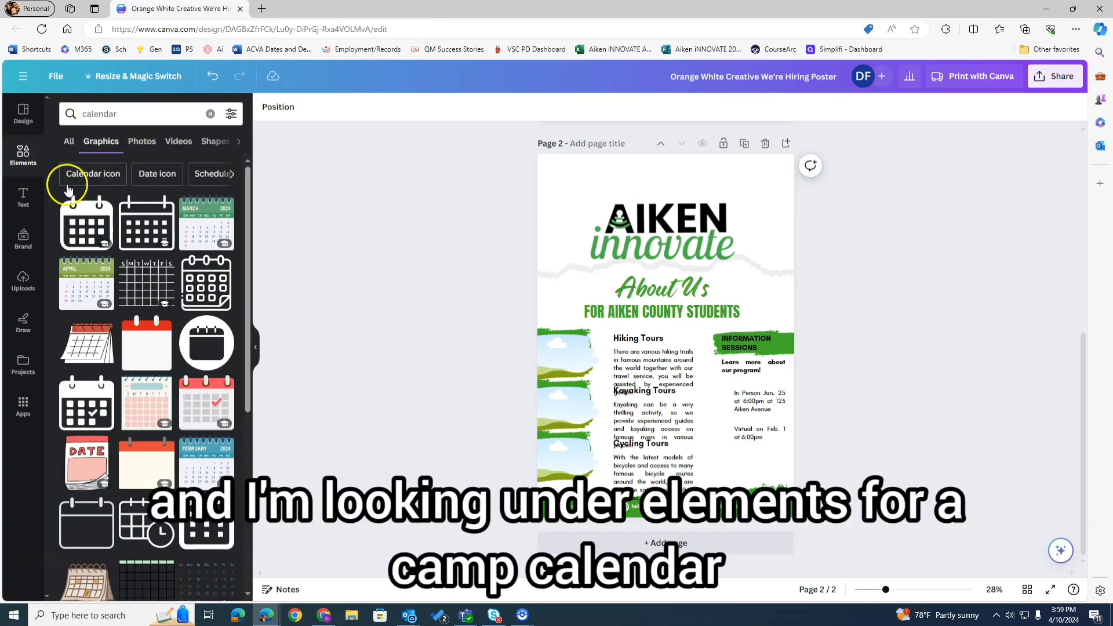
click(90, 222)
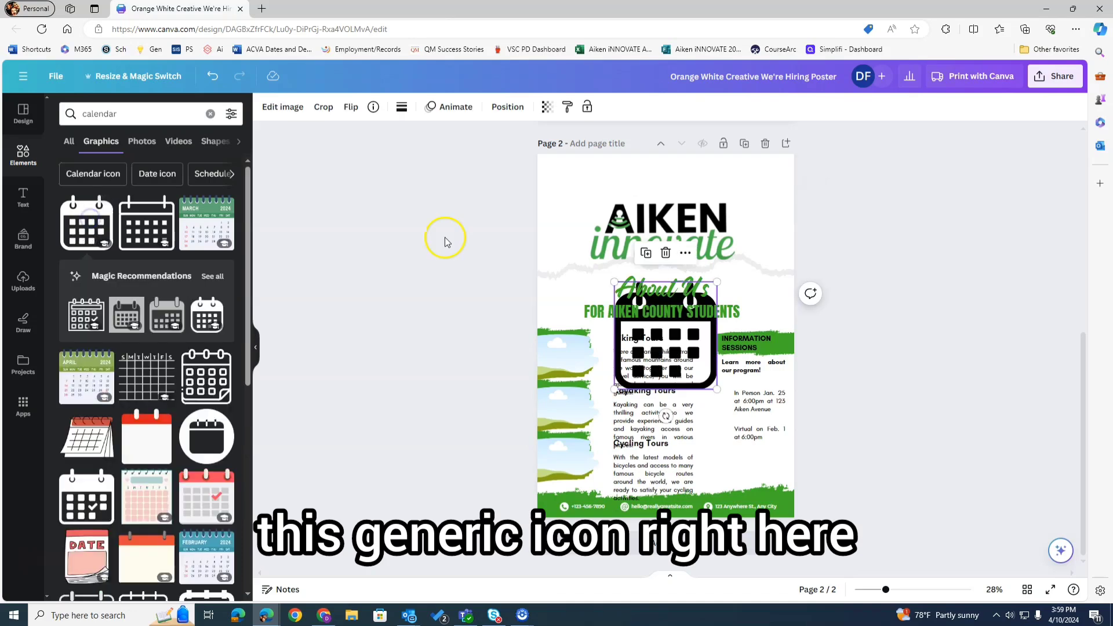
- Shrink the calendar icon and place one copy beside each of the In Person and Virtual session texts
drag(611, 282, 714, 432)
click(712, 396)
click(898, 358)
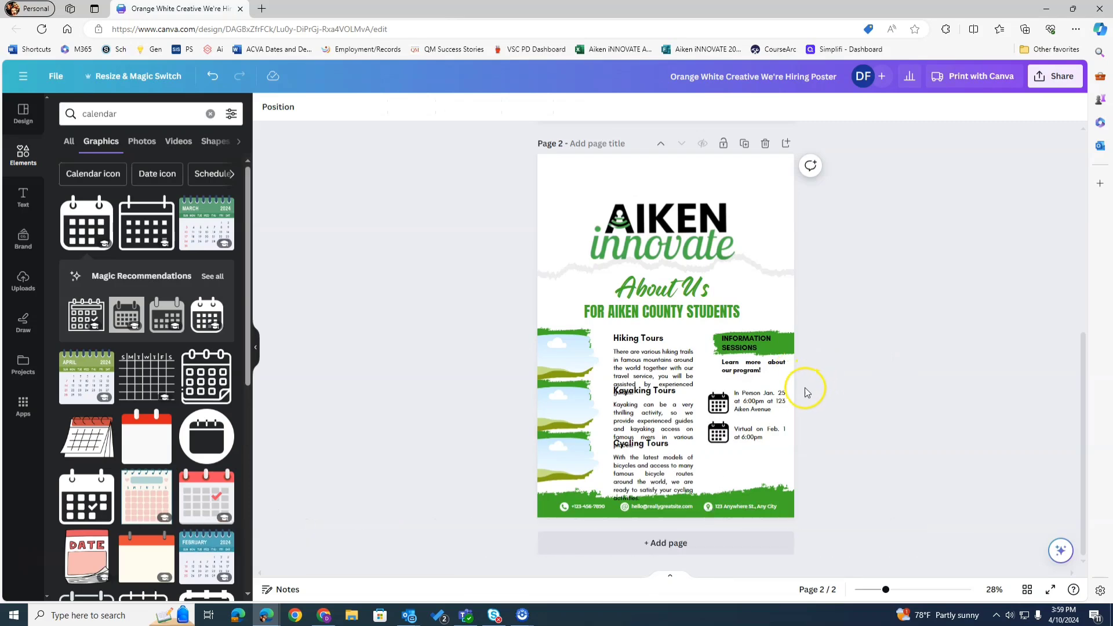
- Nudge the upper calendar icon up slightly to line up with the In Person session text
click(721, 404)
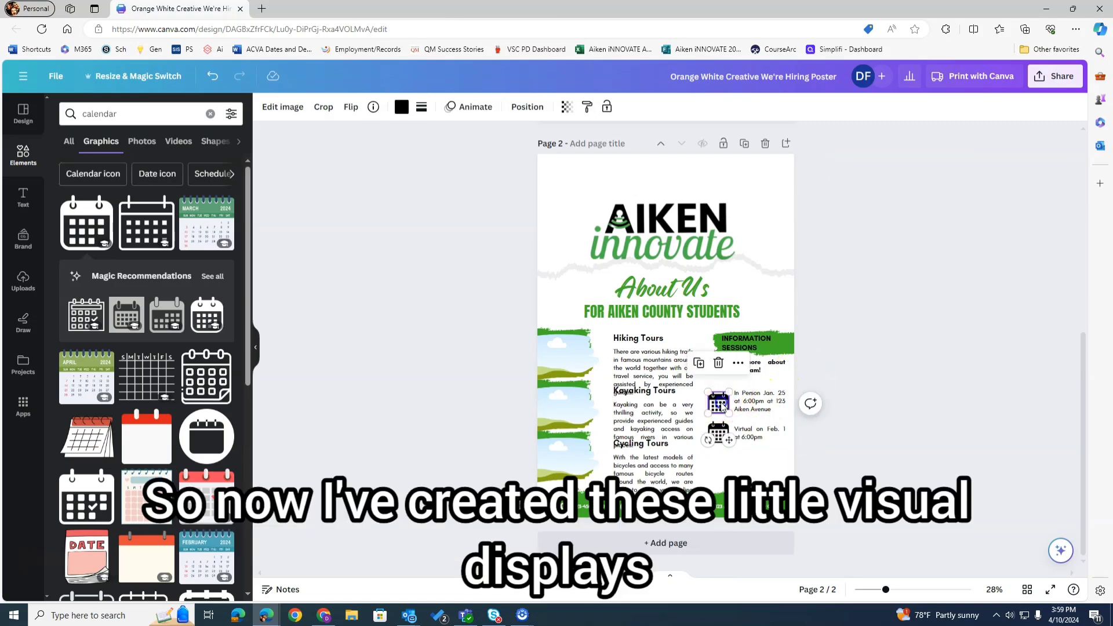
click(721, 433)
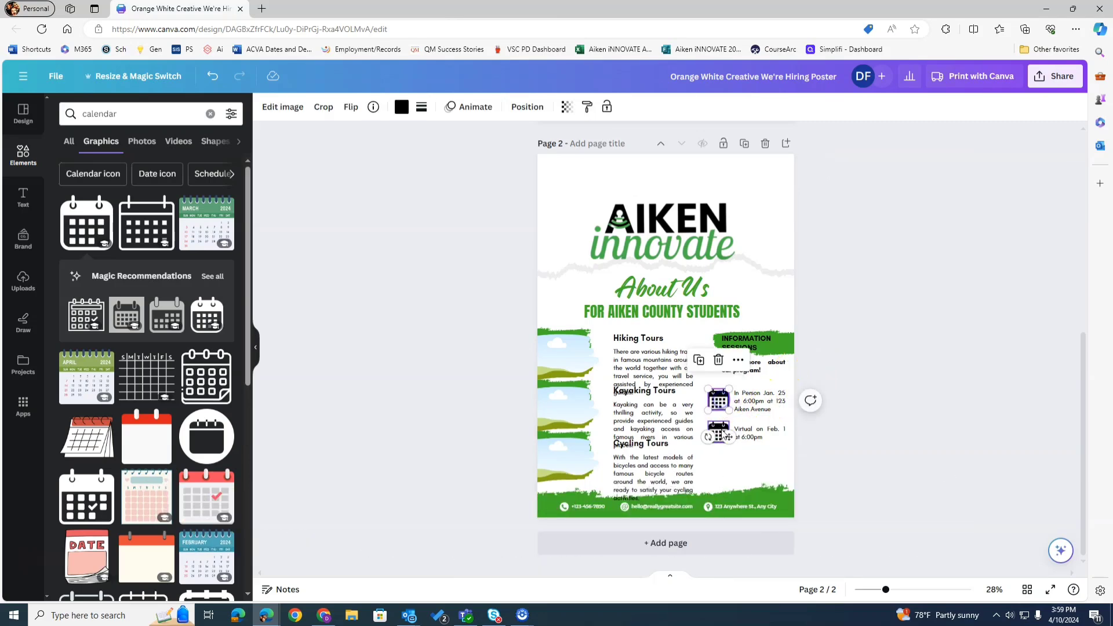
click(939, 344)
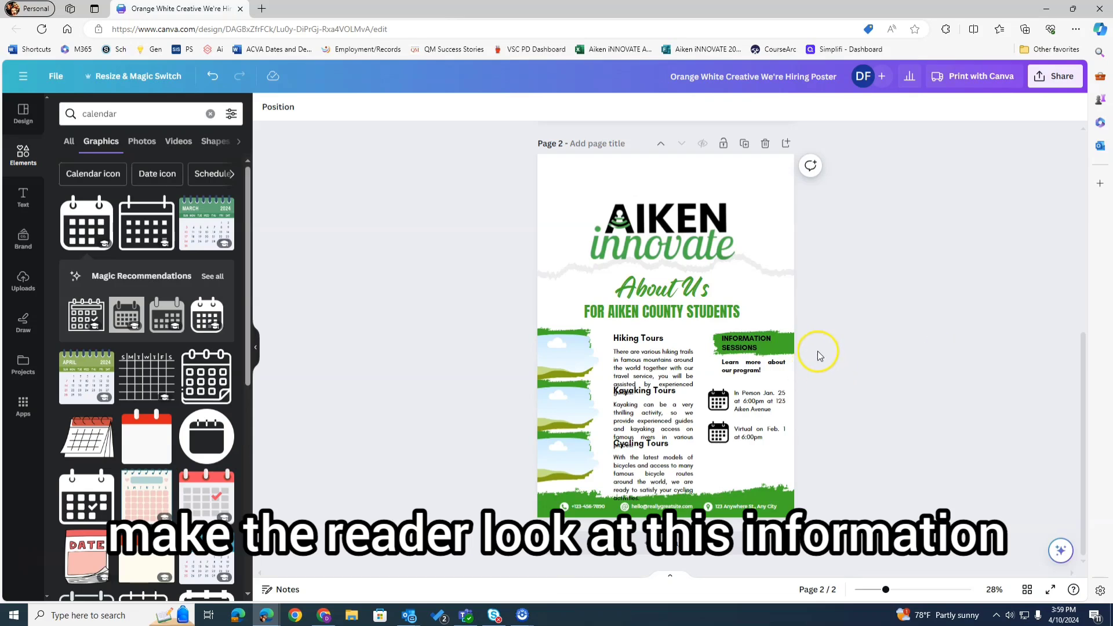
- Duplicate the "Learn more about our program!" text below the Virtual session and reword it as "Register for the Virtual Session on our website under Applications and Registration."
click(775, 376)
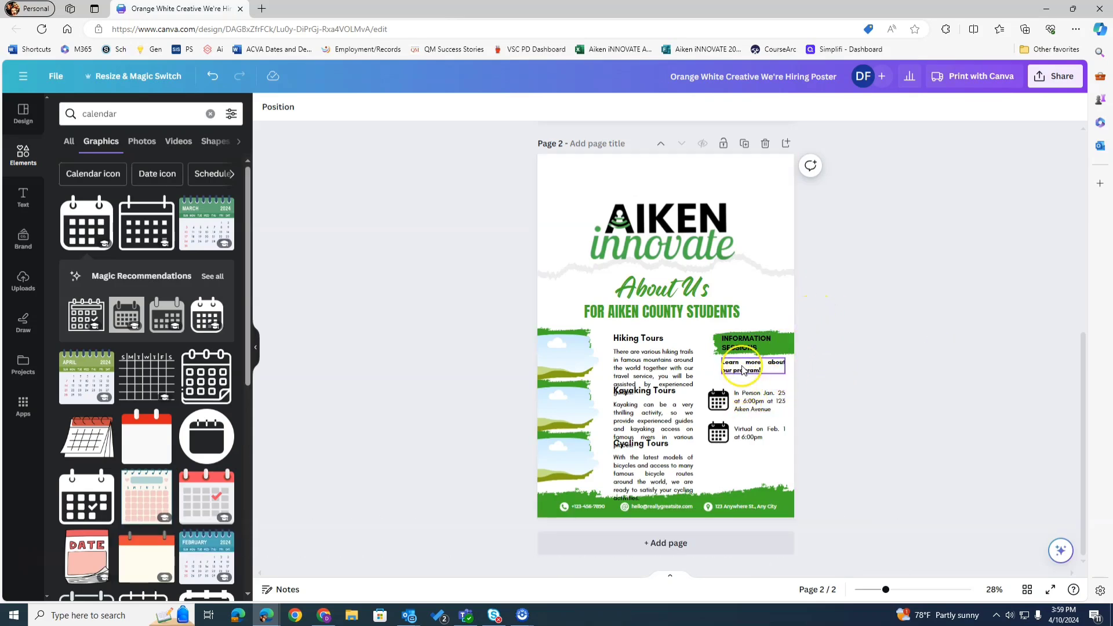
drag(747, 369, 744, 456)
click(771, 333)
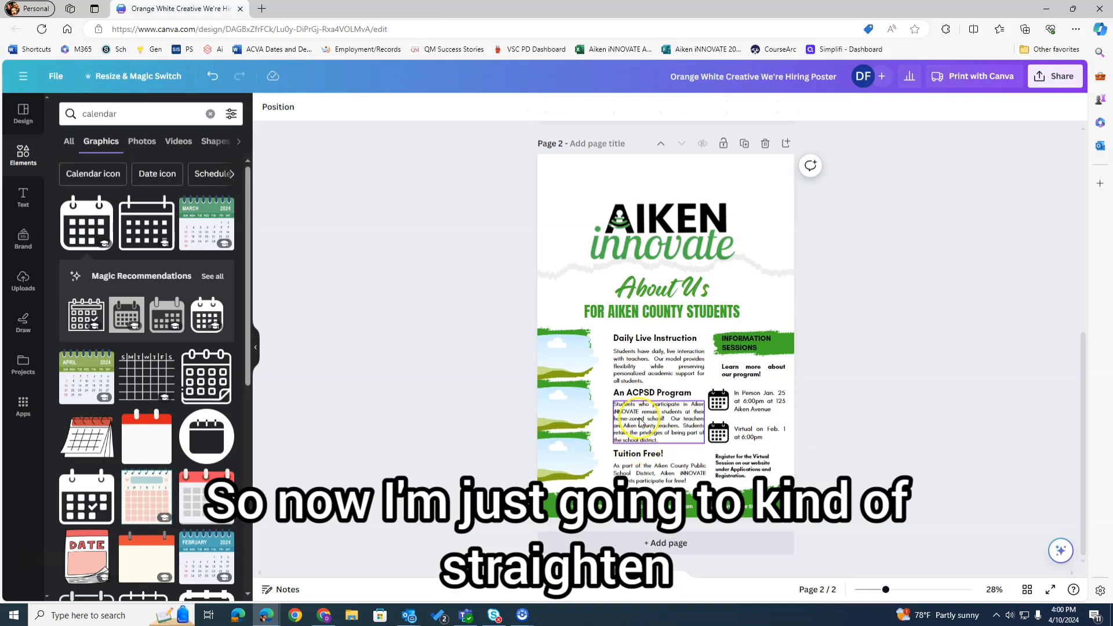
- Move the An ACPSD Program description closer to its heading and nudge the Daily Live Instruction heading down toward its description
drag(638, 416, 638, 412)
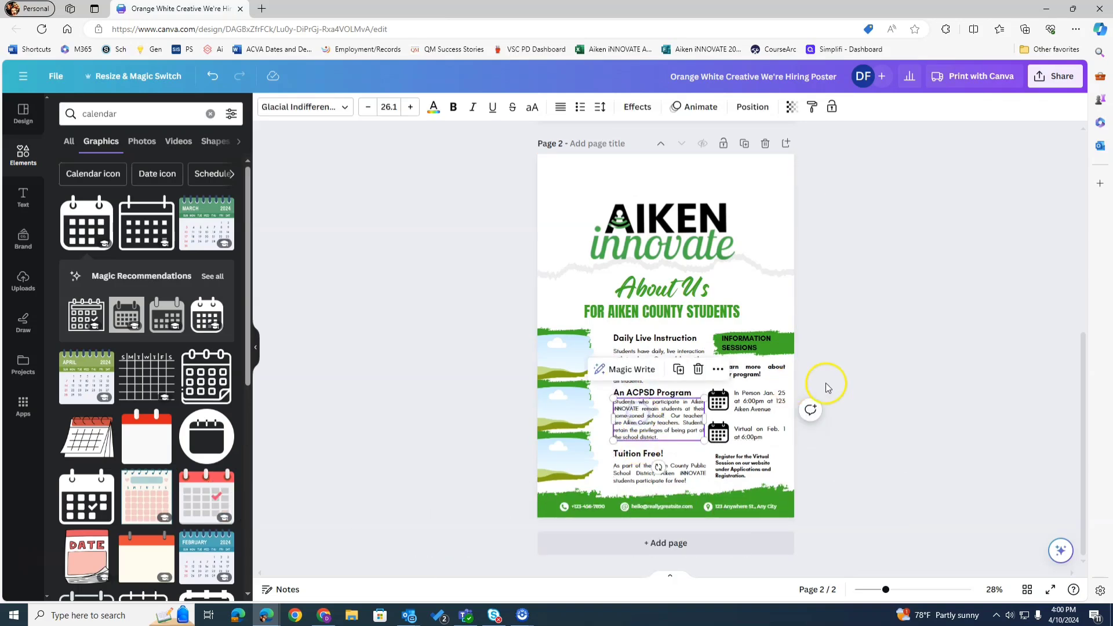
click(881, 366)
drag(636, 338, 636, 341)
click(944, 346)
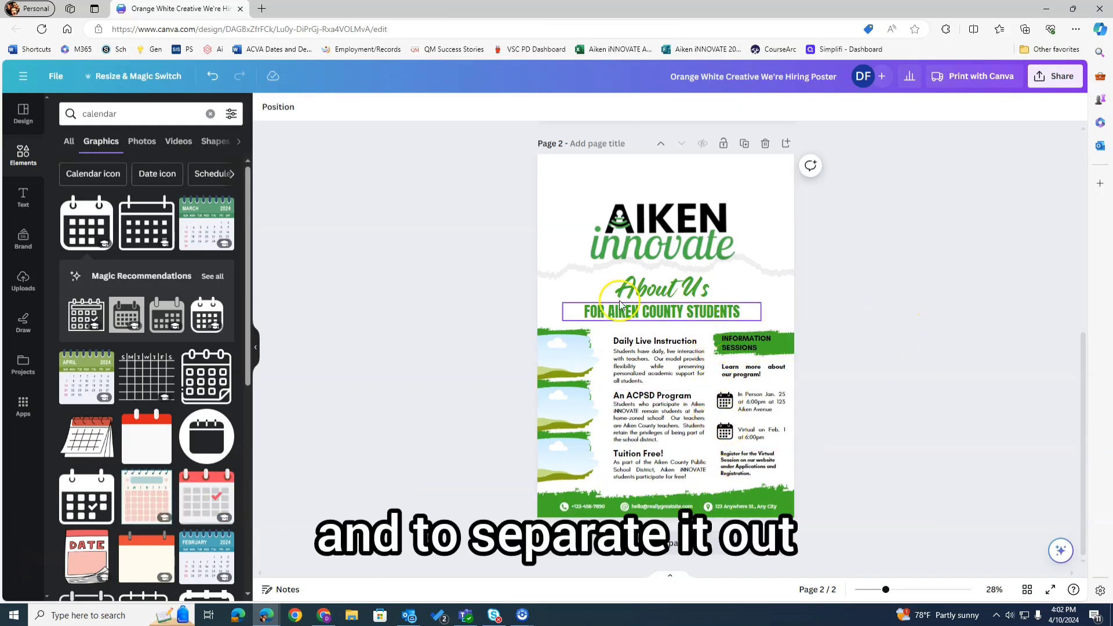
- Search the graphics for "line", add a thin tapered stroke and stand it vertically between the program descriptions and the Information Sessions column
click(139, 110)
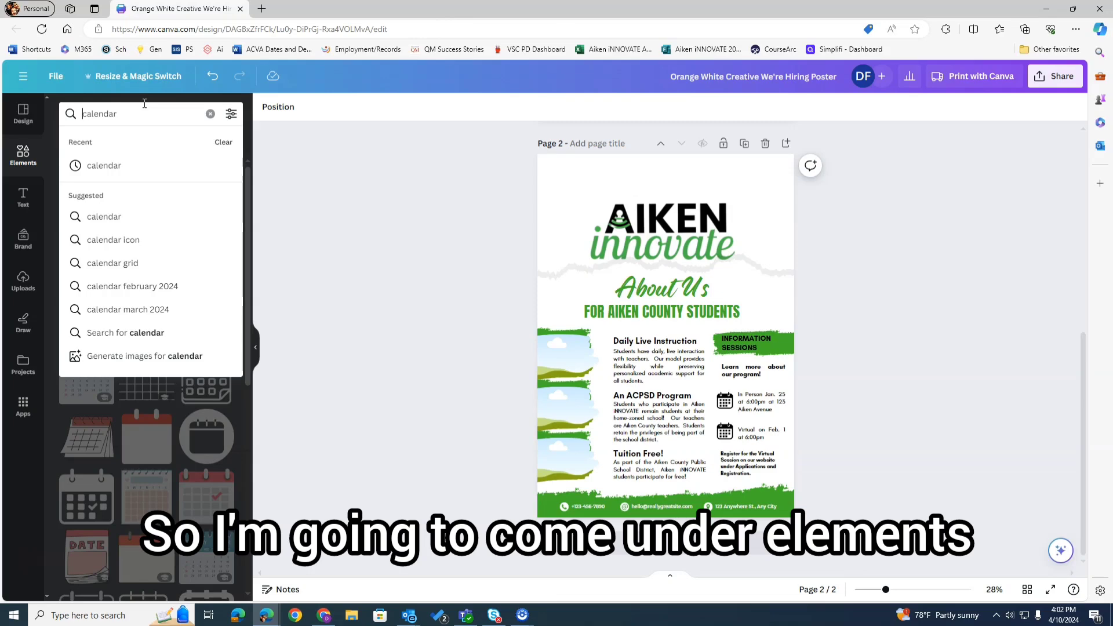
double_click(145, 103)
text(line)
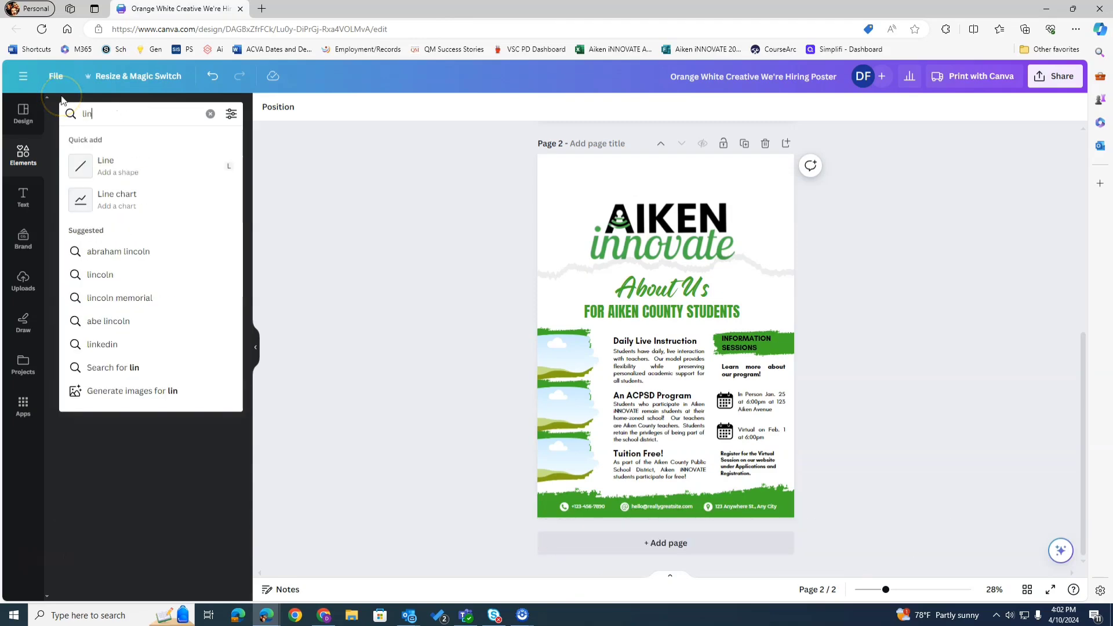
key(Return)
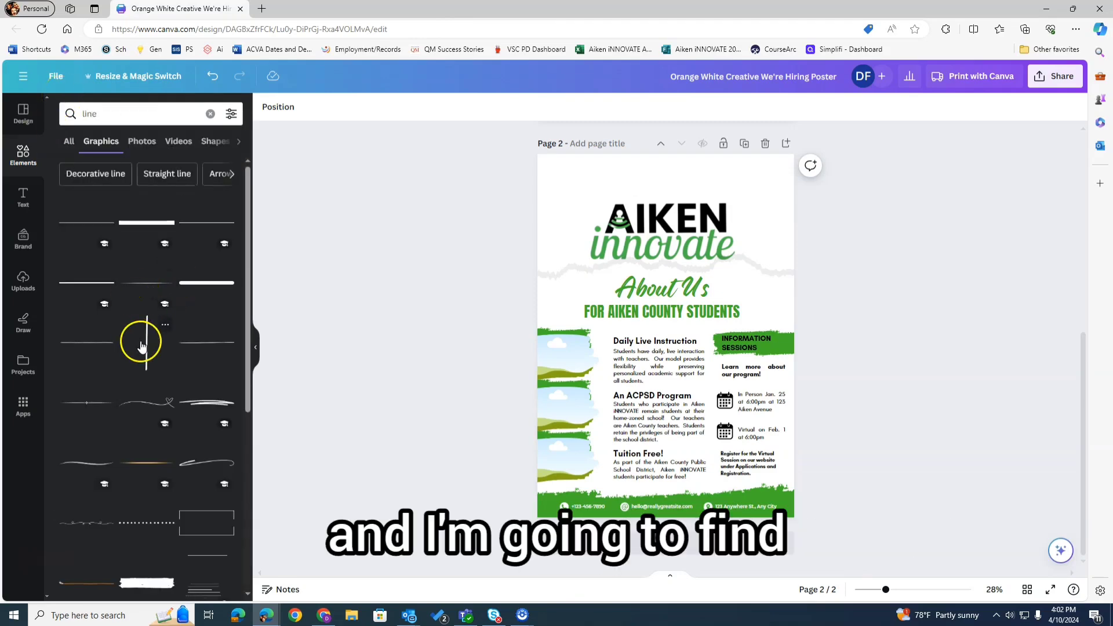
scroll(116, 365, down, 3)
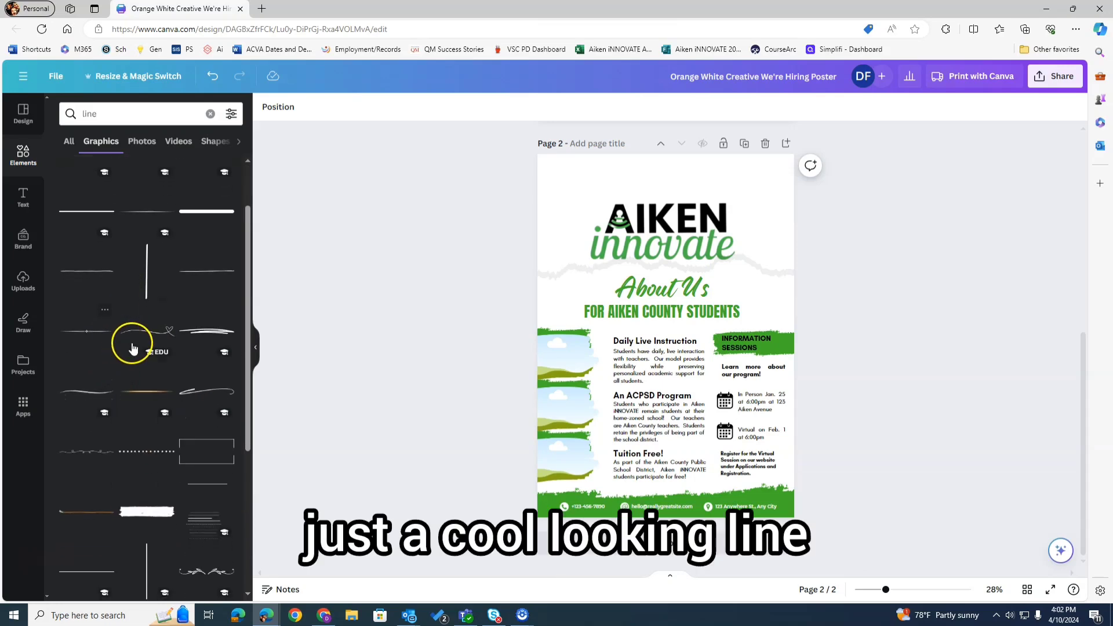
scroll(126, 343, up, 1)
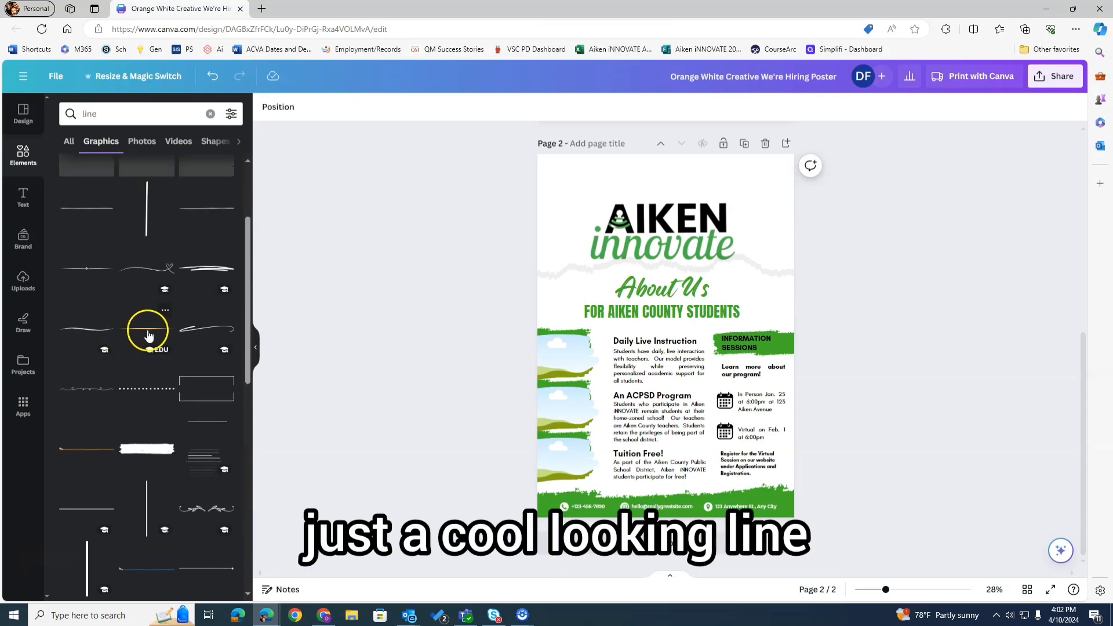
click(146, 335)
scroll(85, 442, down, 4)
click(89, 444)
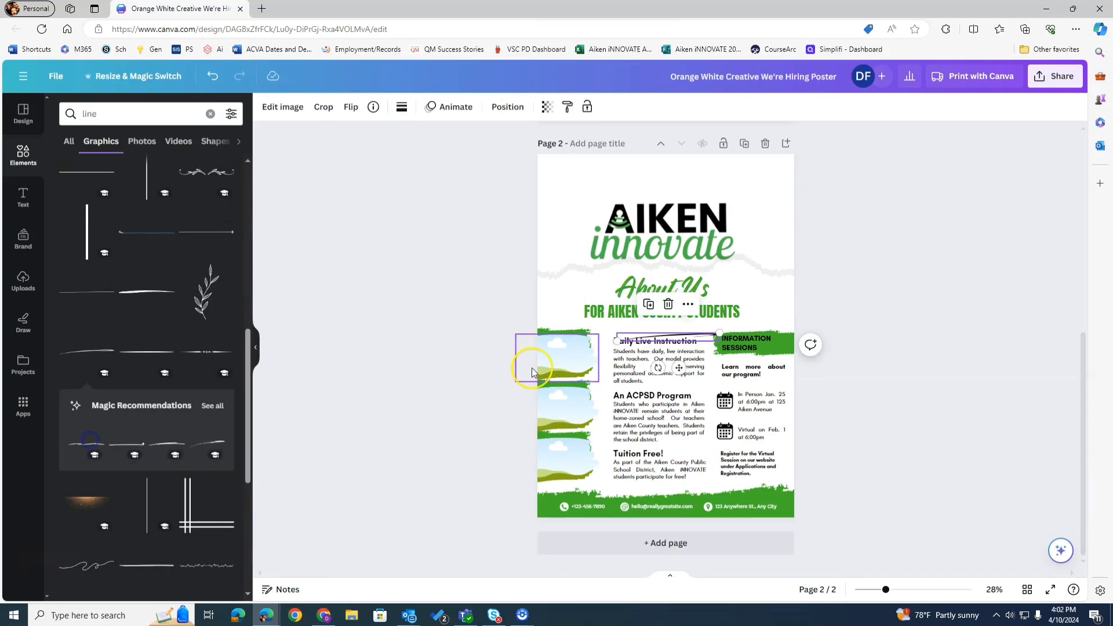
drag(658, 361, 713, 412)
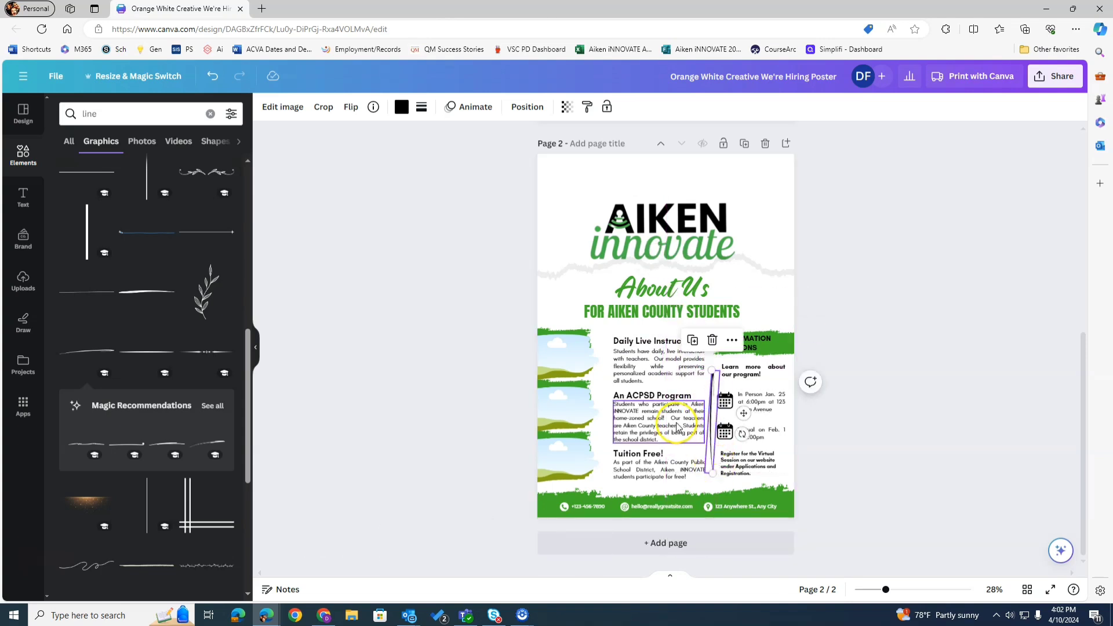
click(895, 308)
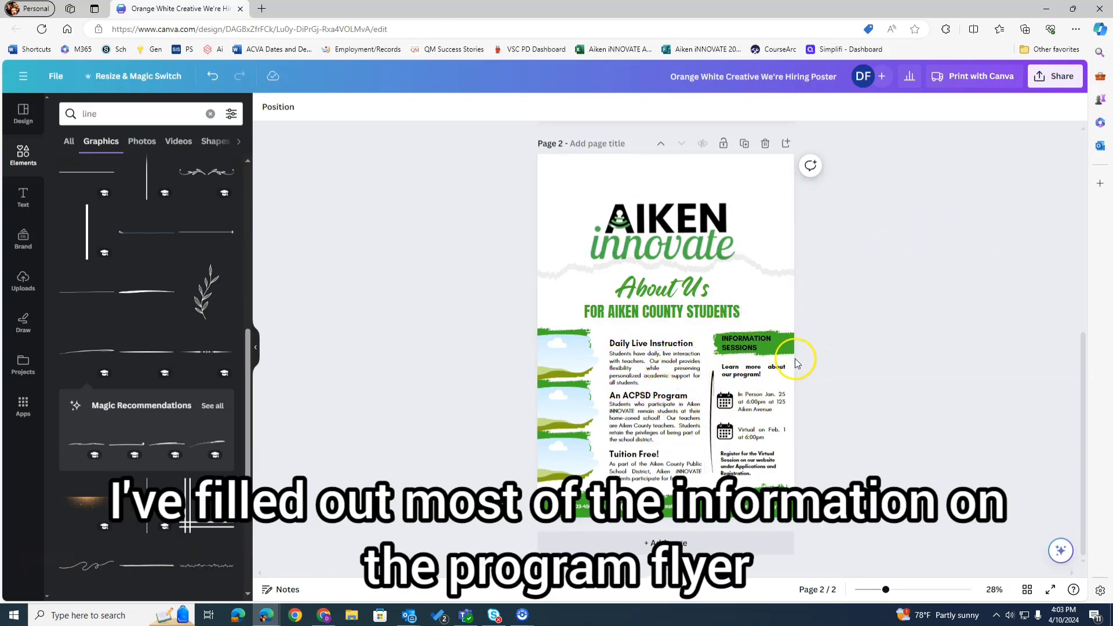
click(569, 355)
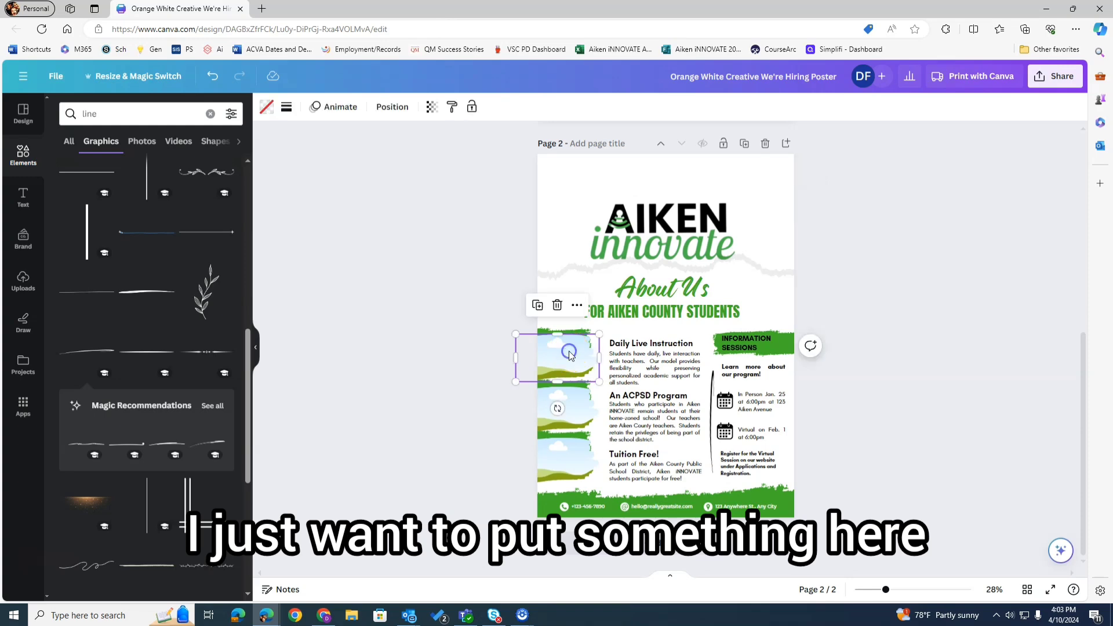
click(614, 342)
click(557, 293)
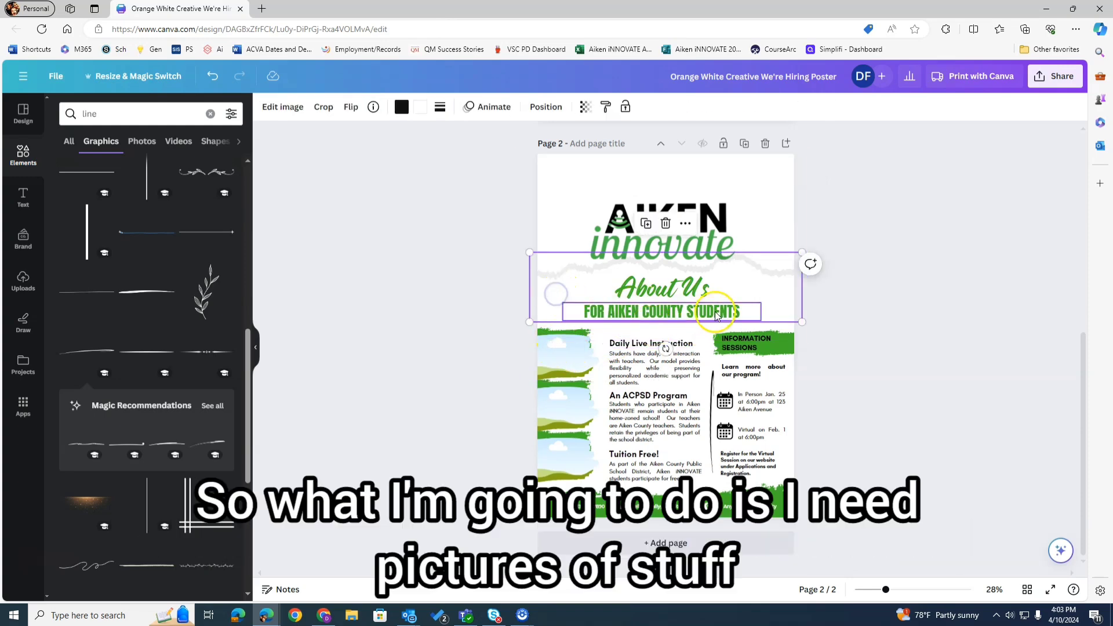
click(812, 349)
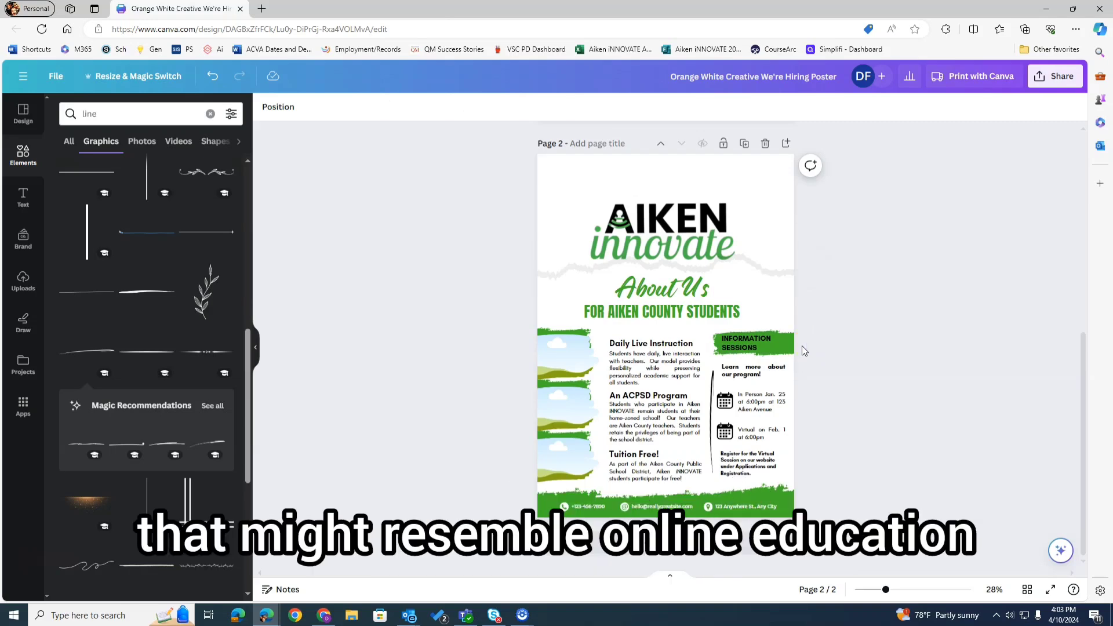
- Search the elements for "online conference"
click(126, 113)
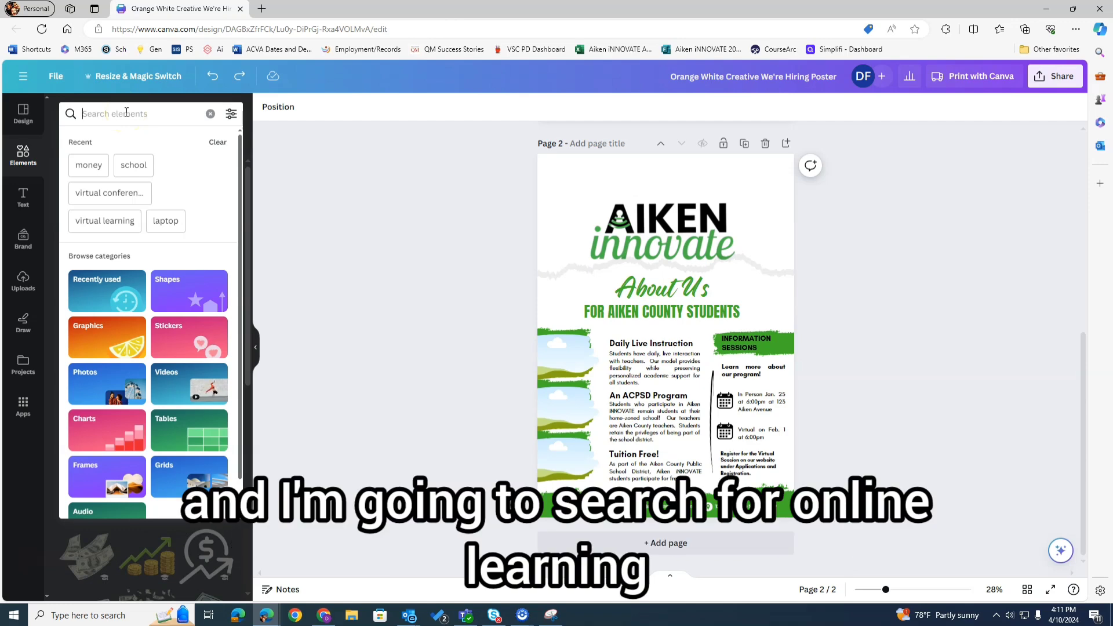
text(online lear)
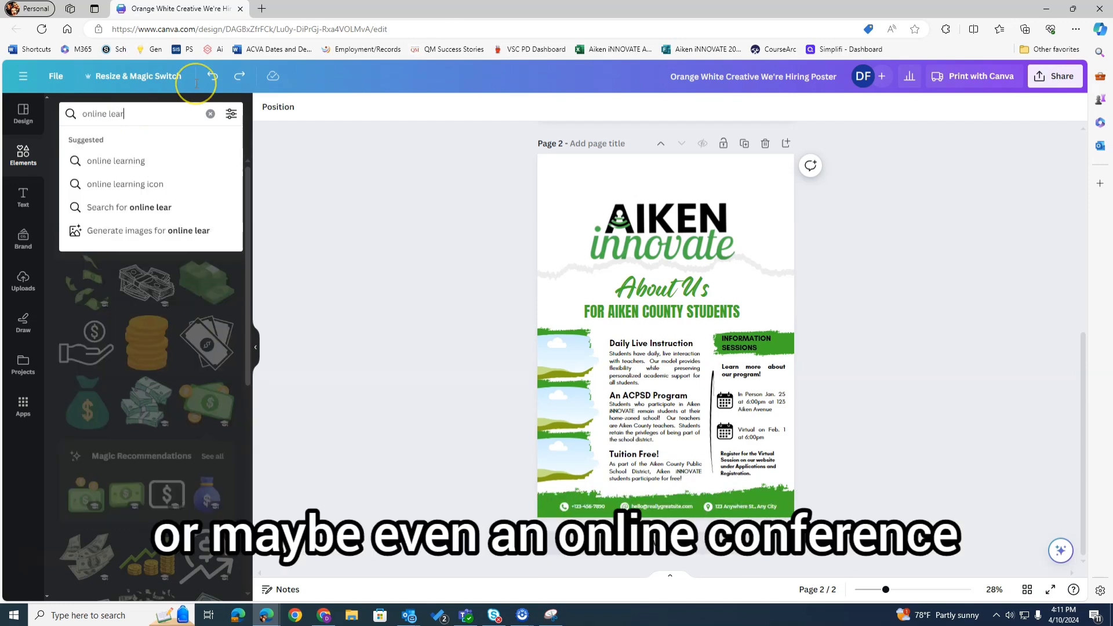
key(BackSpace)
key(BackSpace)
key(BackSpace)
key(BackSpace)
key(BackSpace)
key(BackSpace)
key(BackSpace)
key(BackSpace)
key(BackSpace)
key(BackSpace)
key(BackSpace)
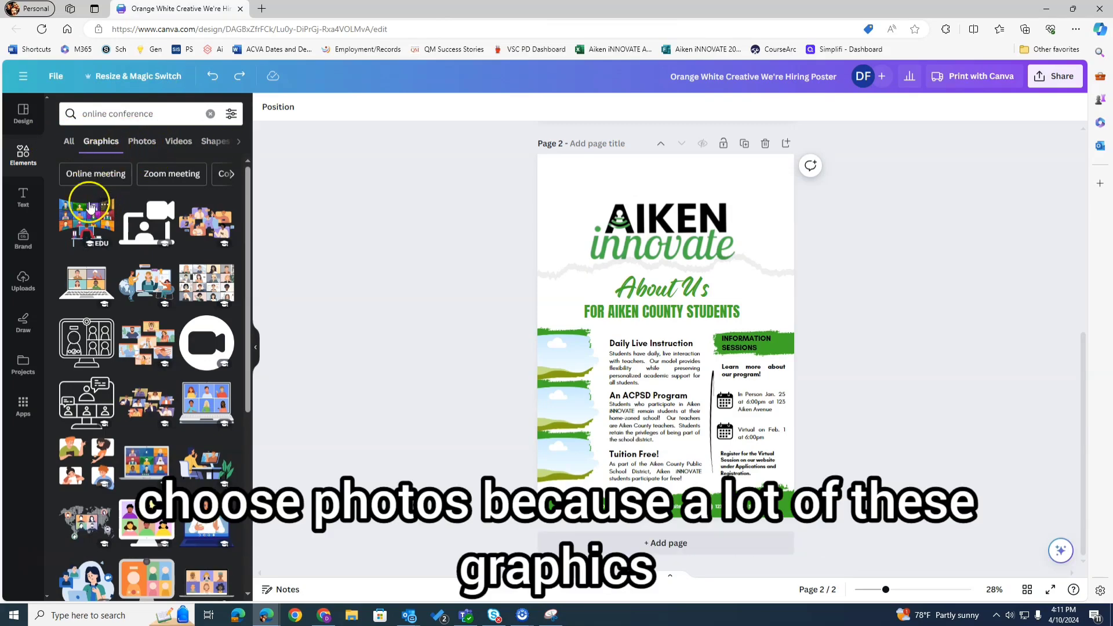
mouse_move(566, 355)
mouse_down()
mouse_move(560, 458)
mouse_move(561, 356)
mouse_move(549, 464)
mouse_move(549, 365)
mouse_up()
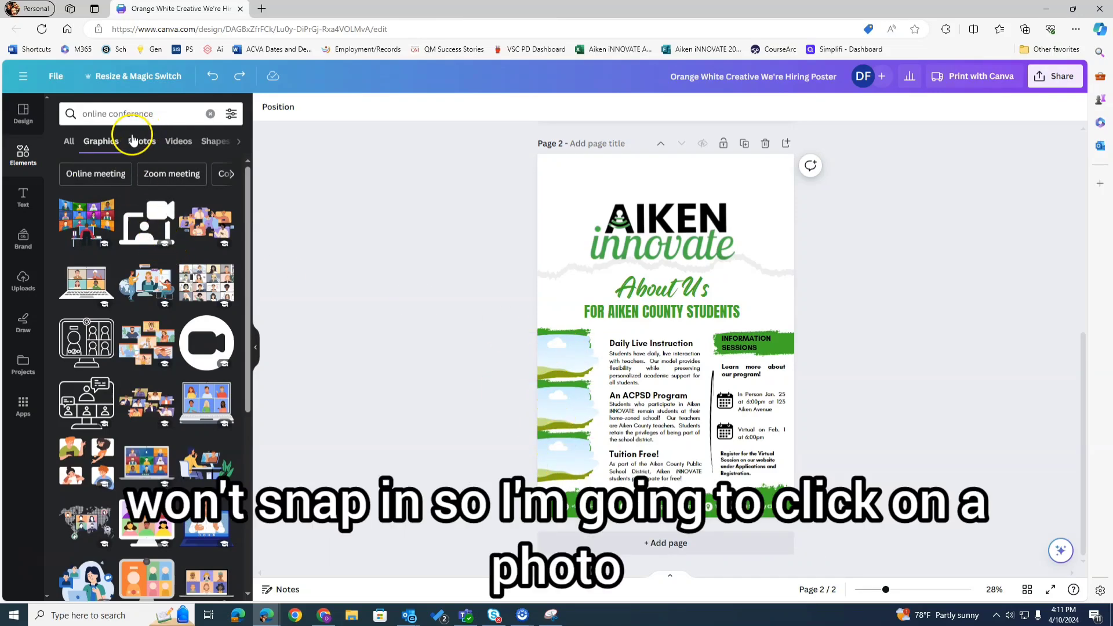
- Narrow the results to online meeting photos and fill the frame beside Daily Live Instruction with the smiling woman on a video call
click(142, 141)
scroll(169, 284, down, 6)
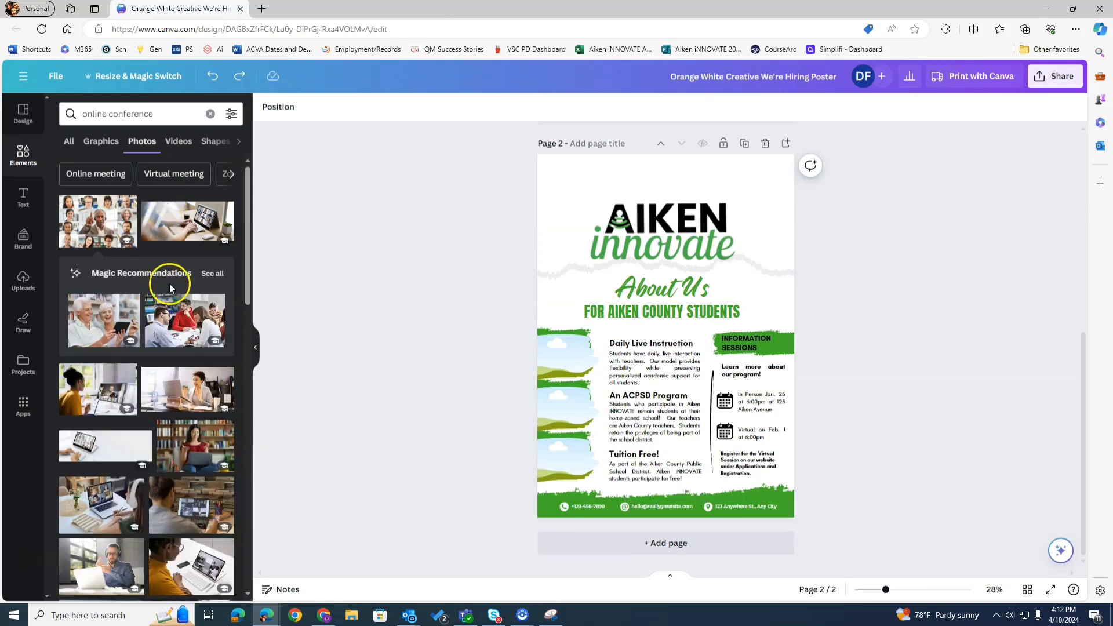
scroll(165, 304, up, 2)
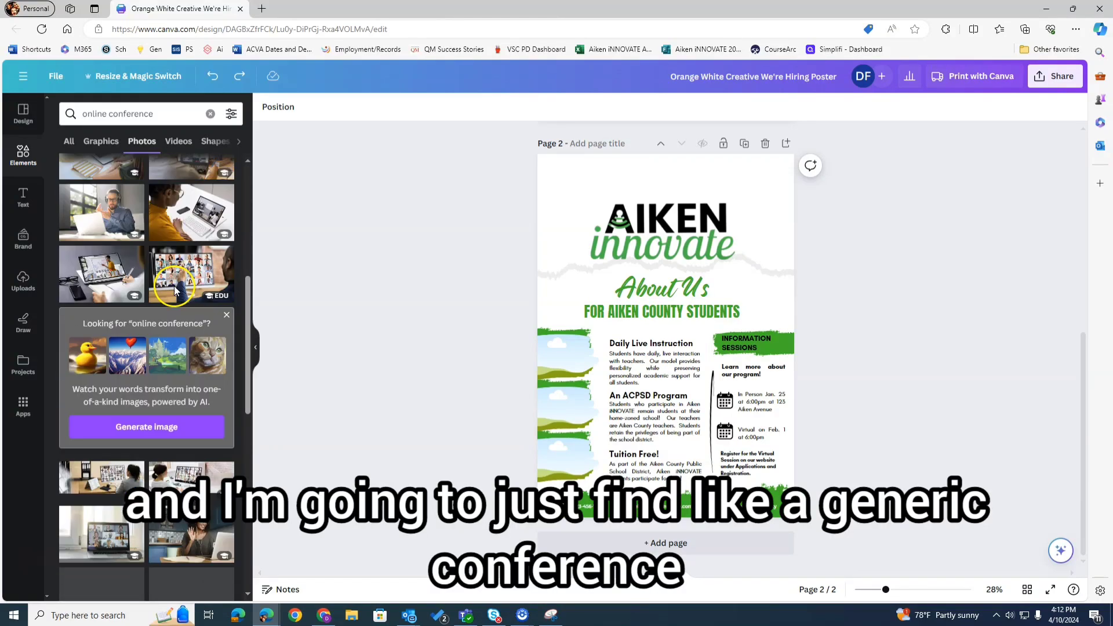
scroll(179, 272, down, 1)
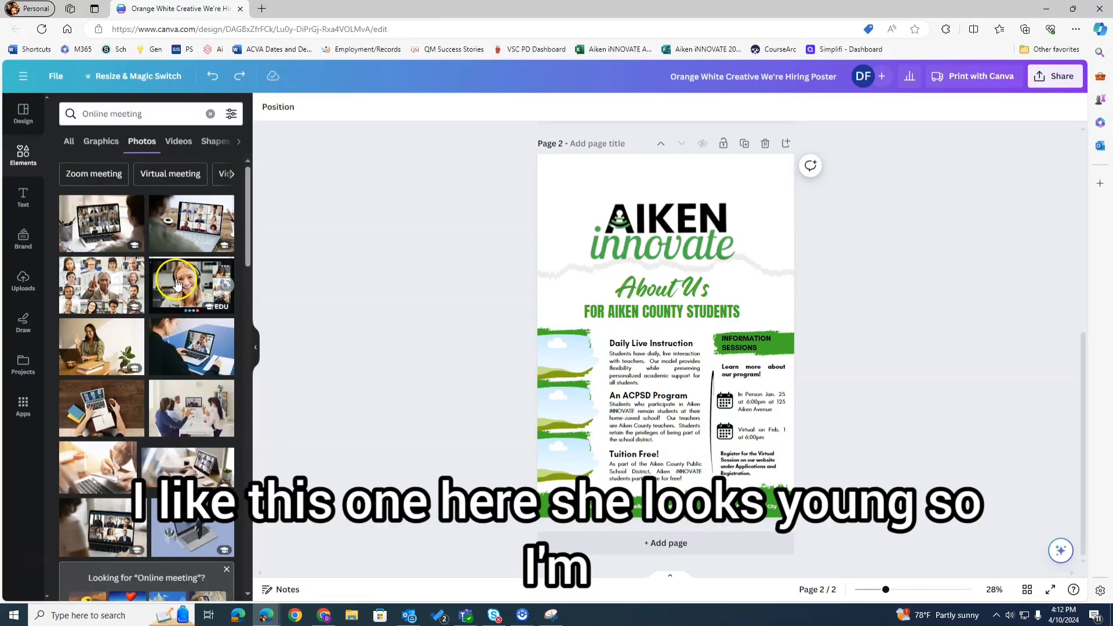
click(177, 284)
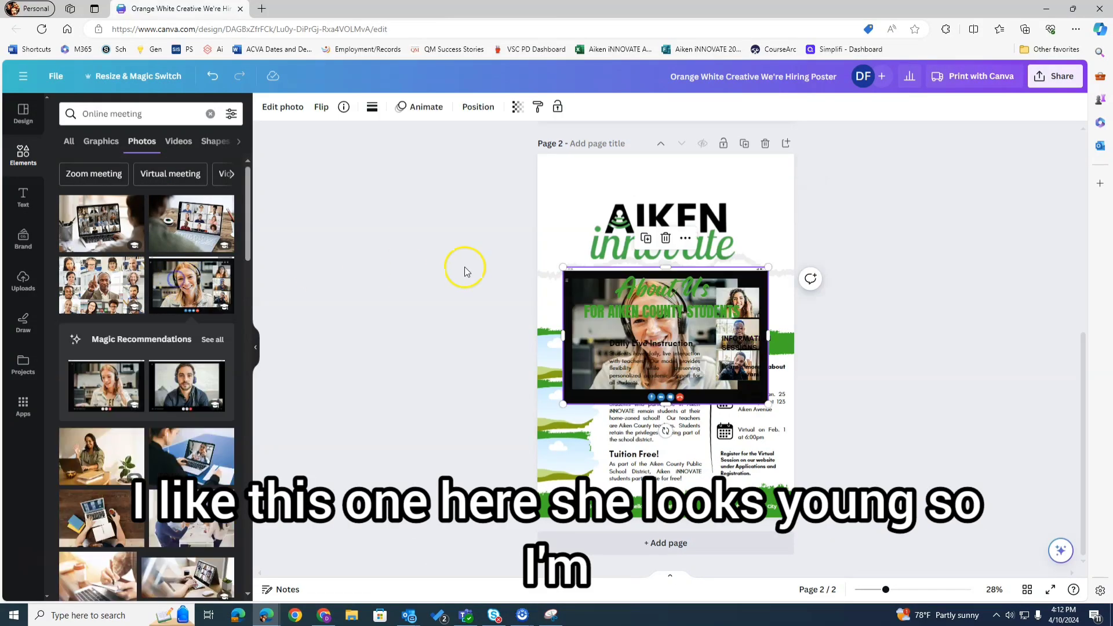
drag(597, 346, 547, 362)
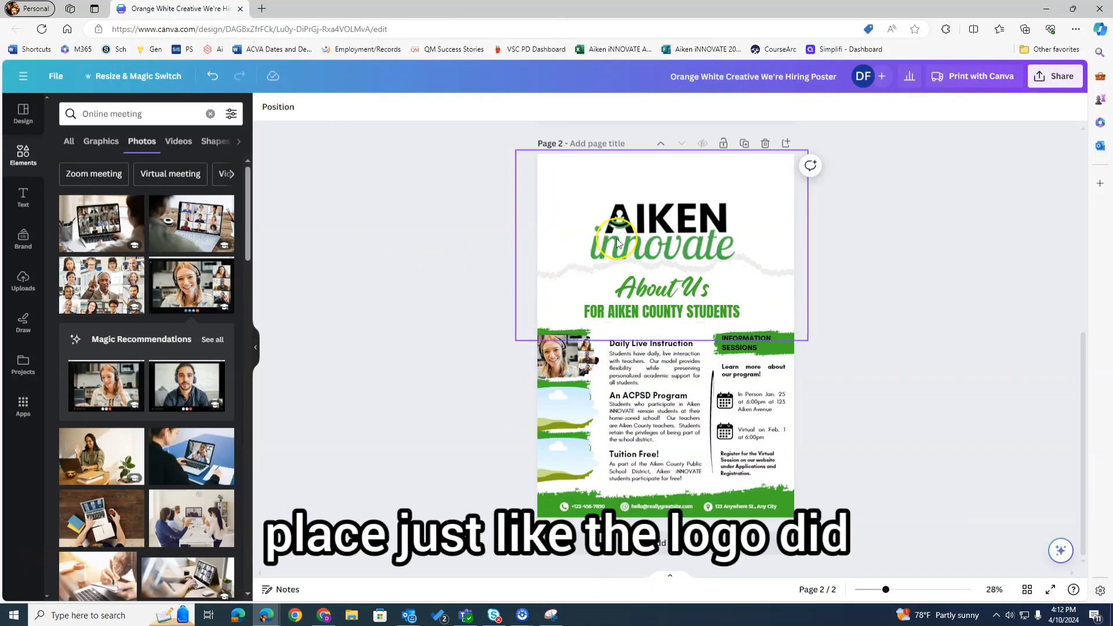
- Search the photos for "school" and fill the frame beside An ACPSD Program with the illustrated schoolhouse picture
click(158, 110)
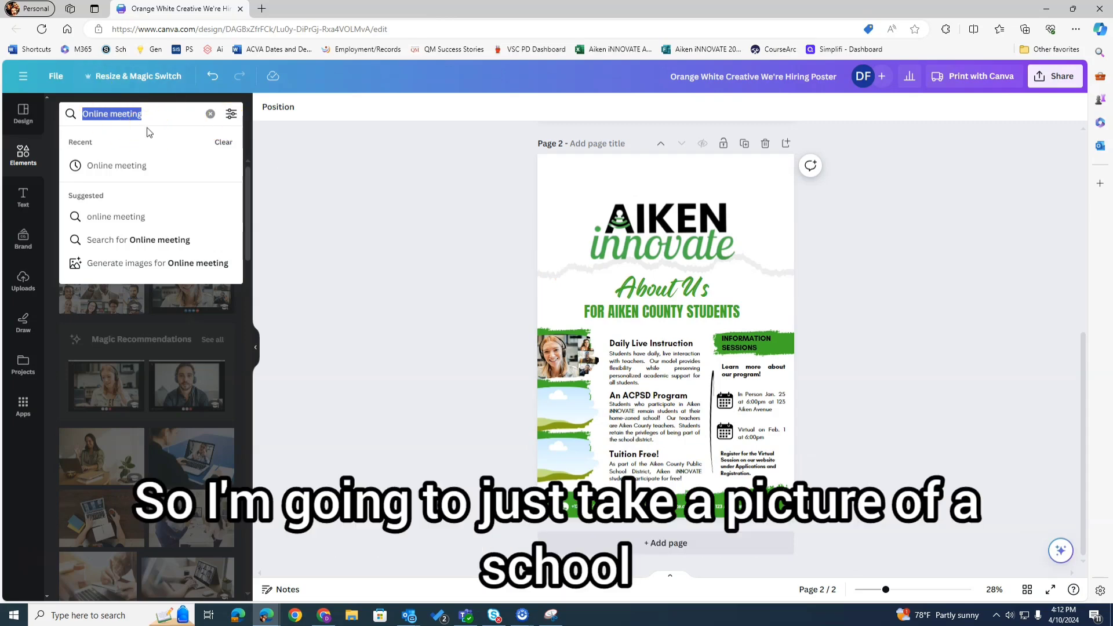
text(school)
key(Return)
scroll(148, 314, down, 5)
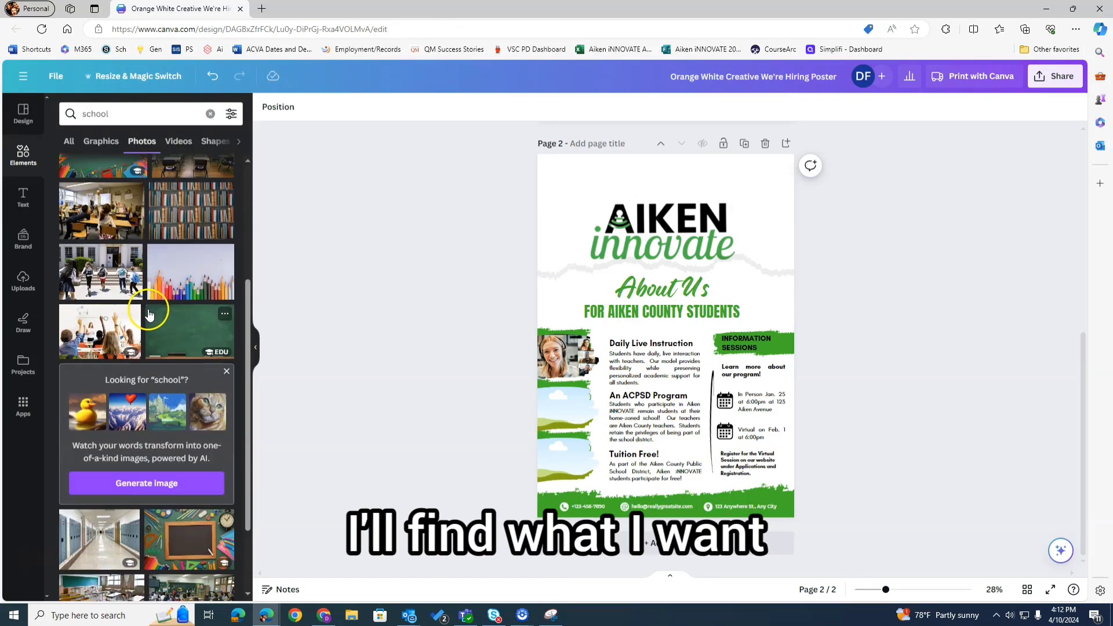
scroll(148, 314, down, 3)
click(99, 370)
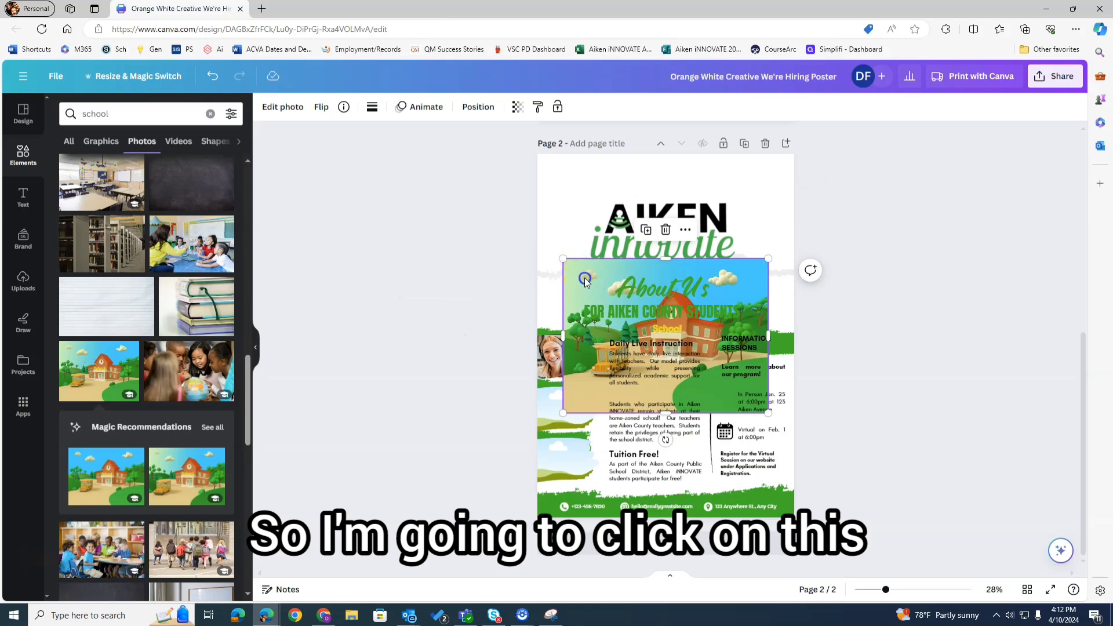
drag(584, 281, 561, 408)
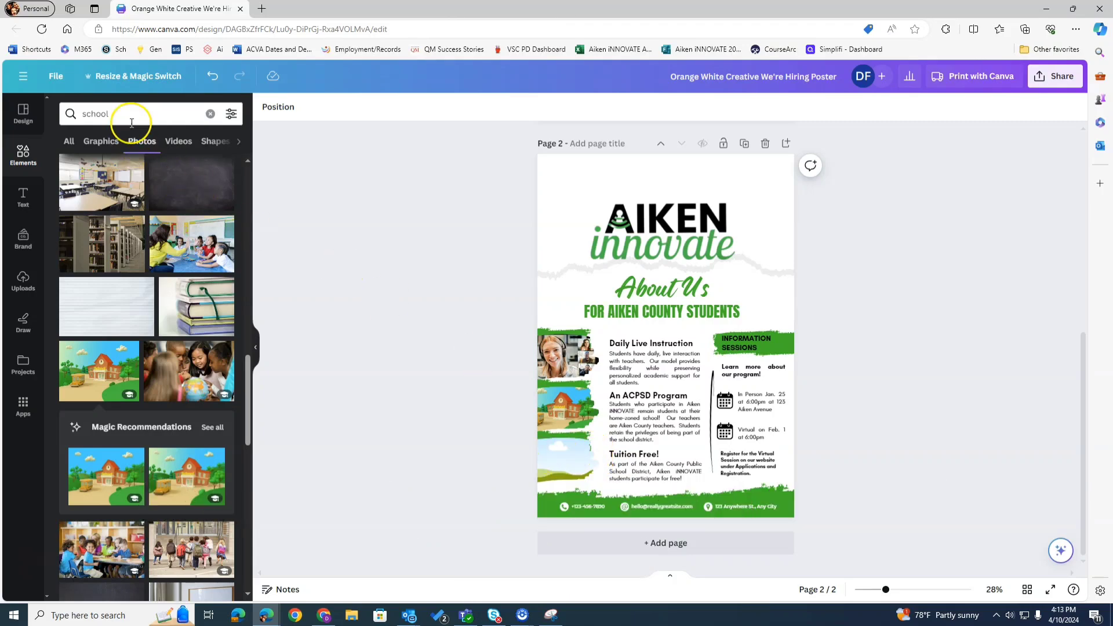
- Search for "money" and fill the frame beside Tuition Free! with the green banknote and gold coins graphic
click(72, 117)
text(money)
key(Return)
scroll(162, 398, down, 5)
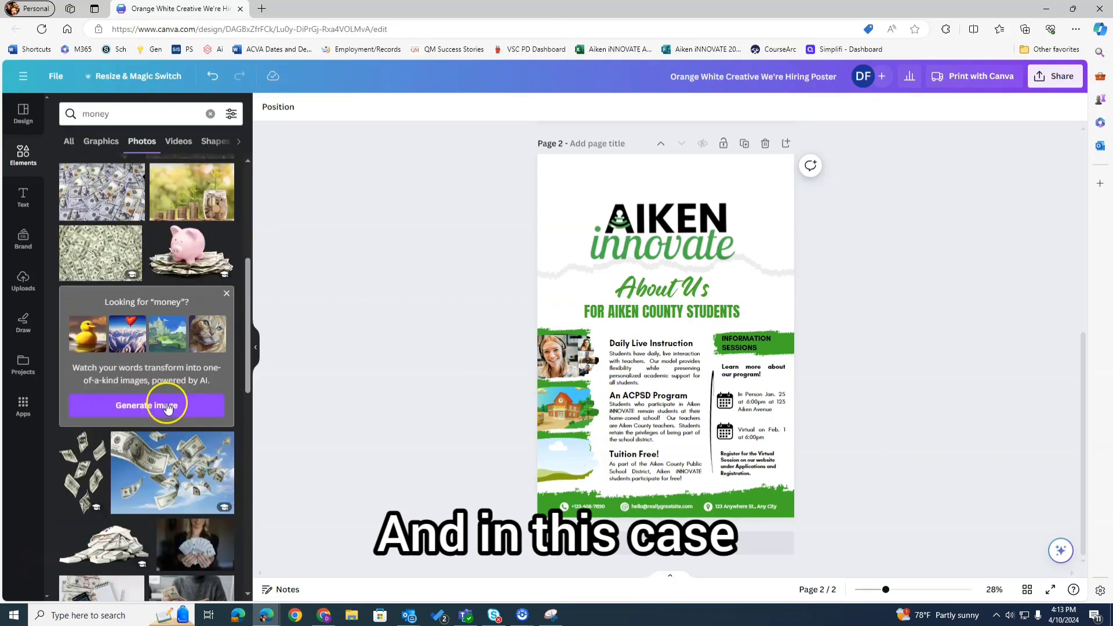
scroll(132, 207, up, 4)
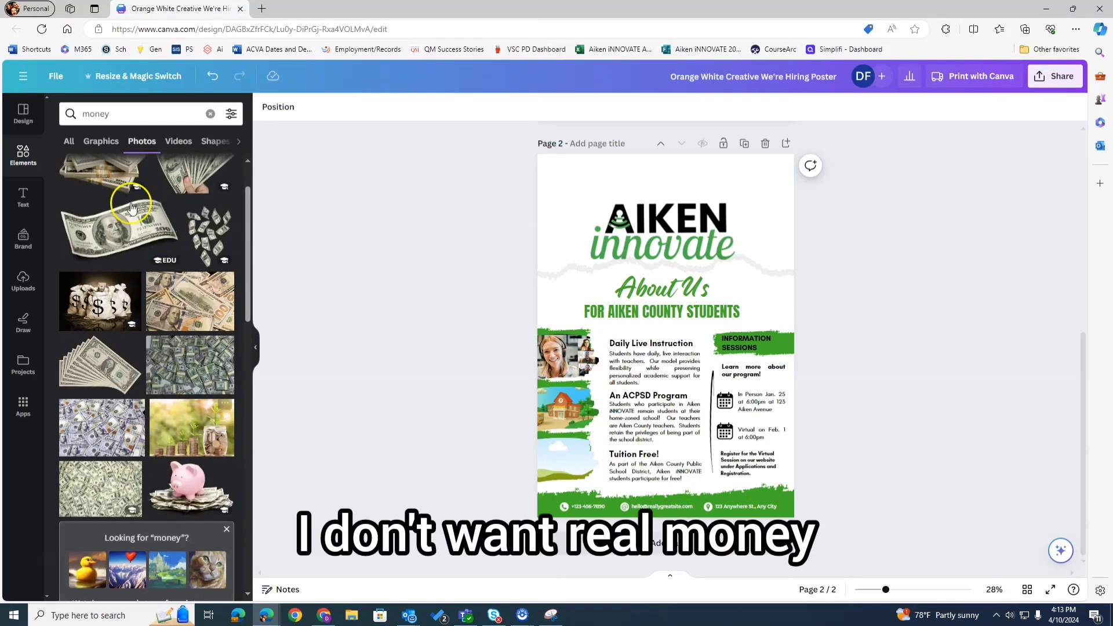
click(102, 142)
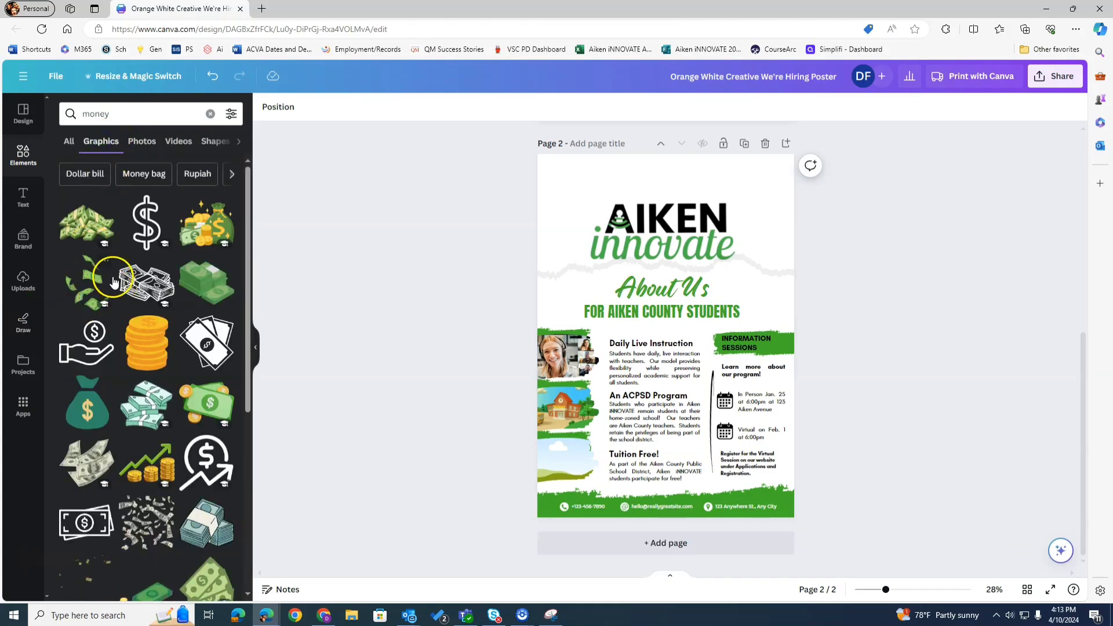
click(207, 401)
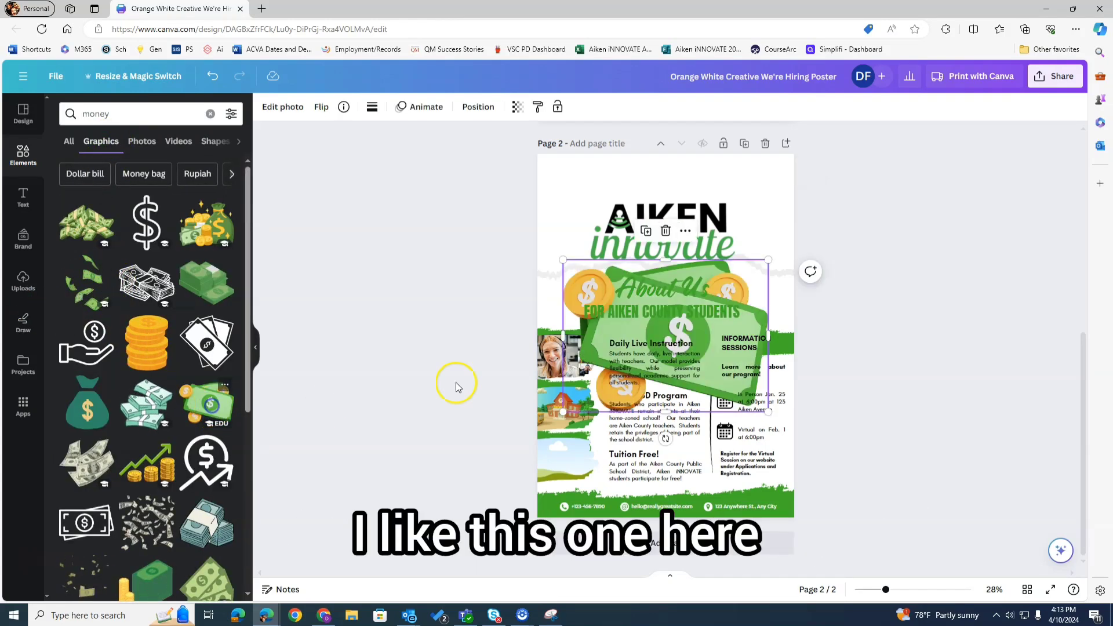
drag(642, 316, 552, 446)
- Move the money picture down slightly beside the Tuition Free! text
click(617, 409)
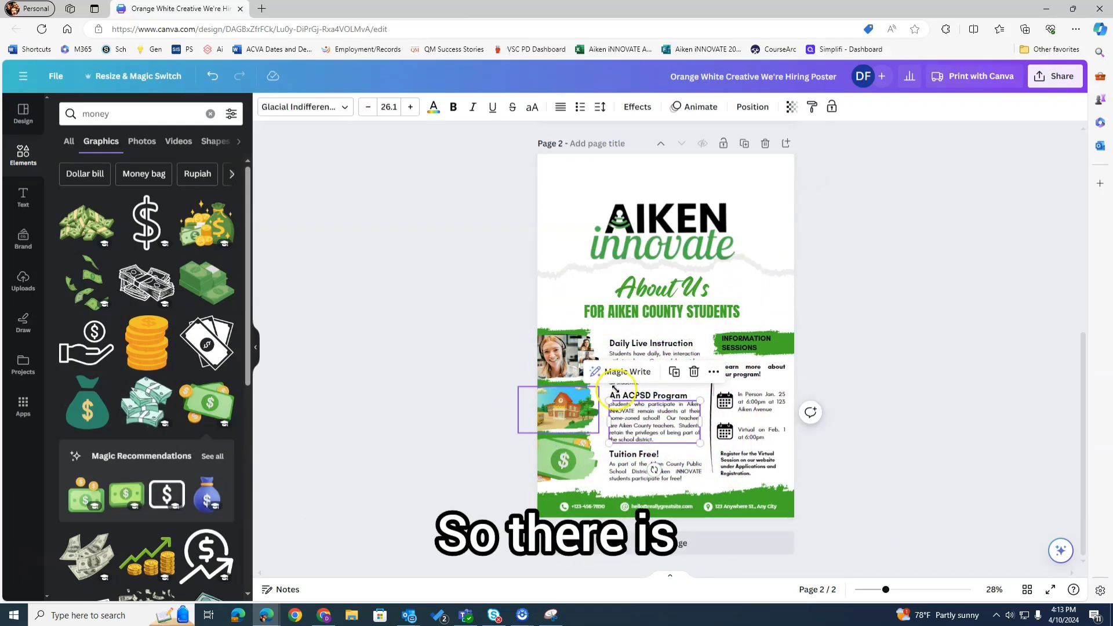
click(556, 462)
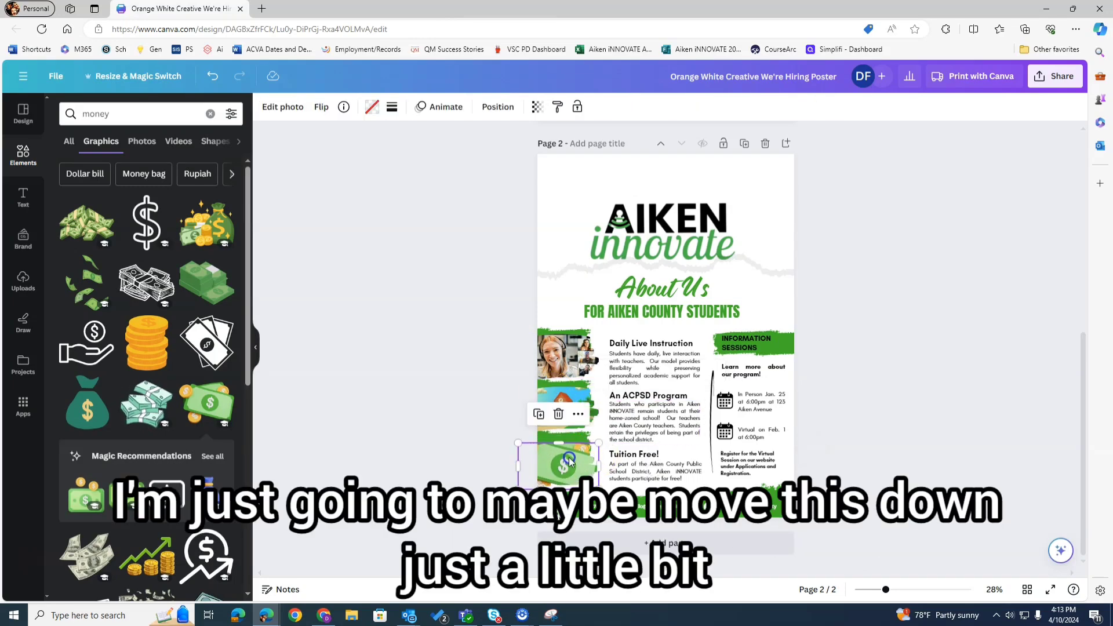
drag(567, 437, 567, 442)
click(614, 375)
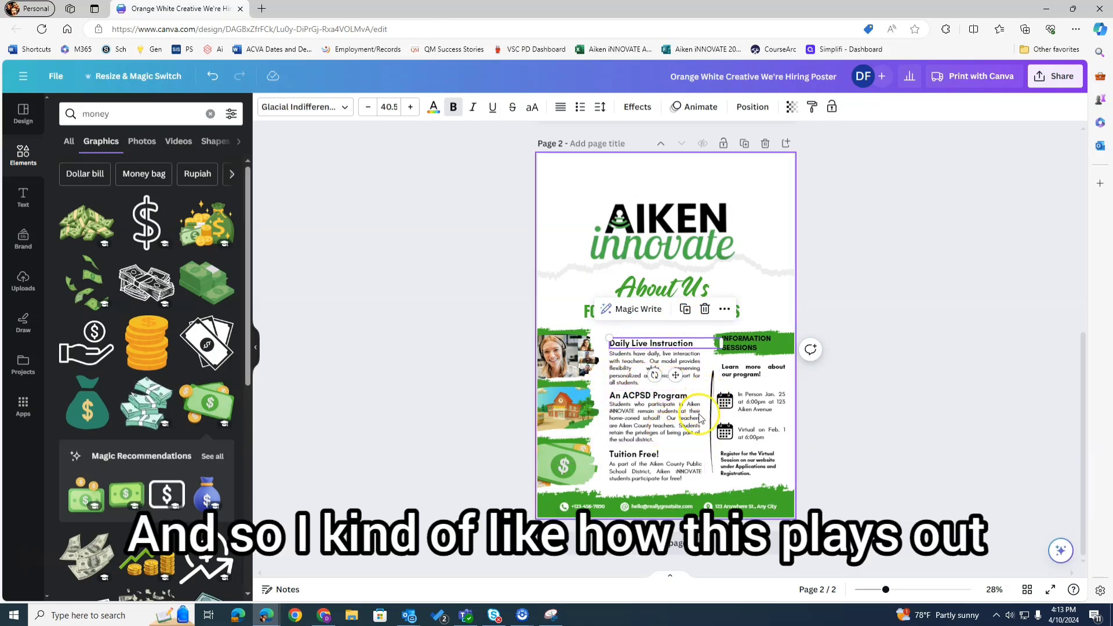
- Delete the placeholder phone number and its phone icon from the green footer
click(578, 508)
key(Delete)
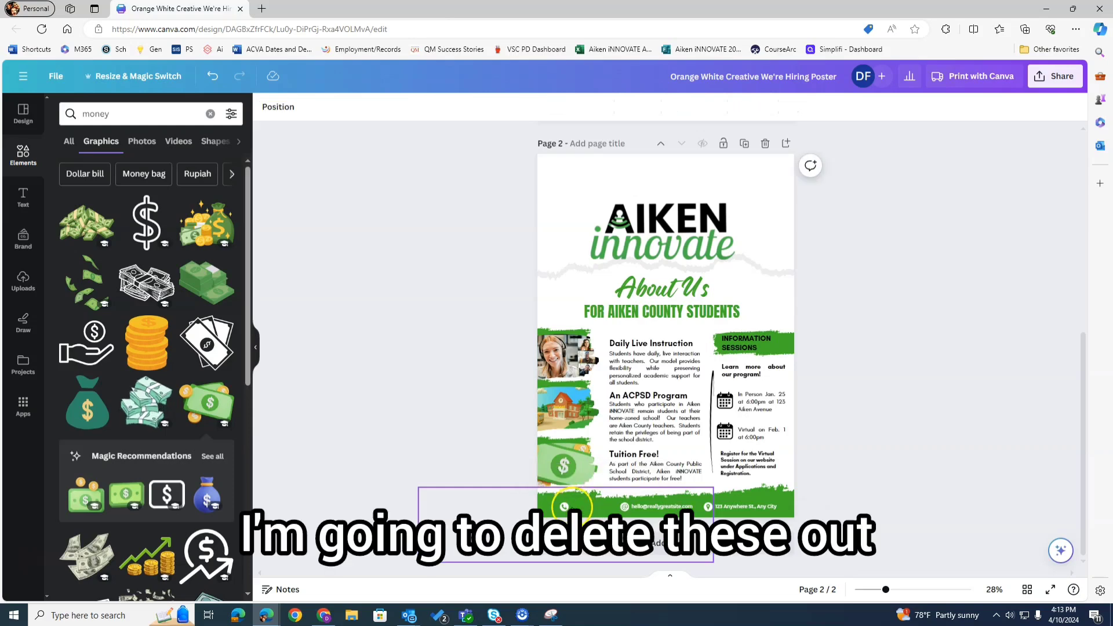
click(561, 506)
key(Delete)
- Replace the icon beside the footer's e-mail text with a white globe graphic found by searching for "worldwide web"
click(665, 510)
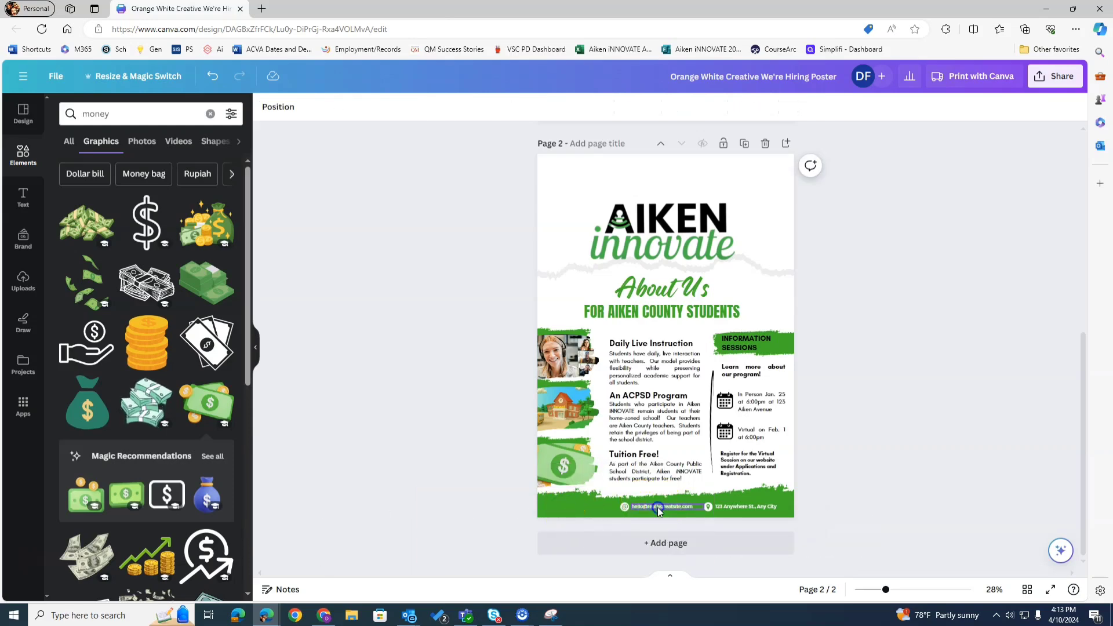
click(658, 507)
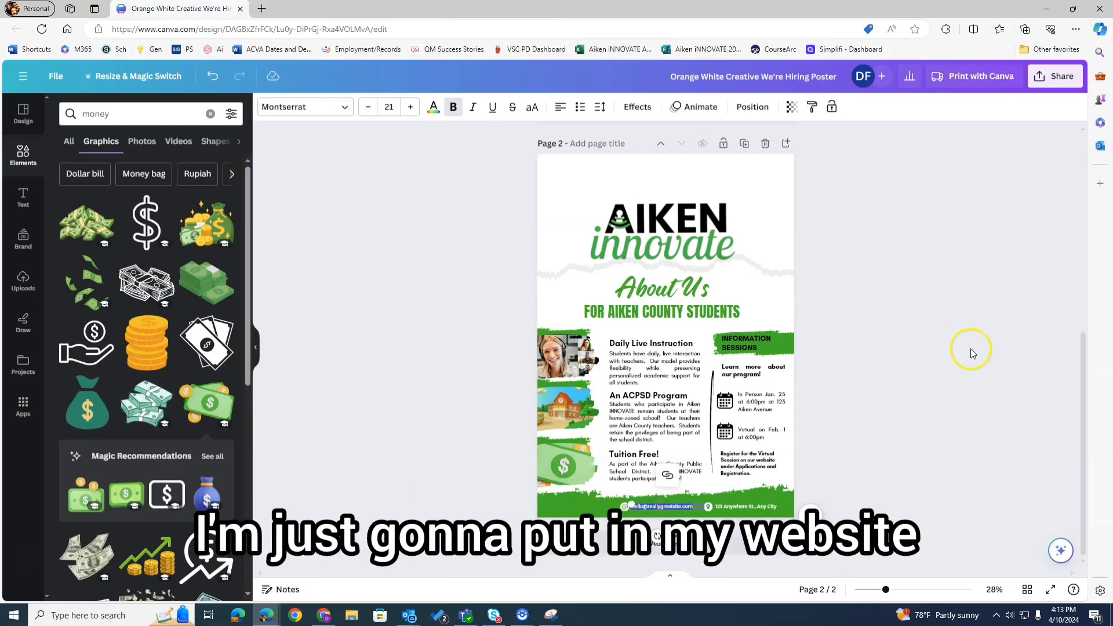
click(603, 493)
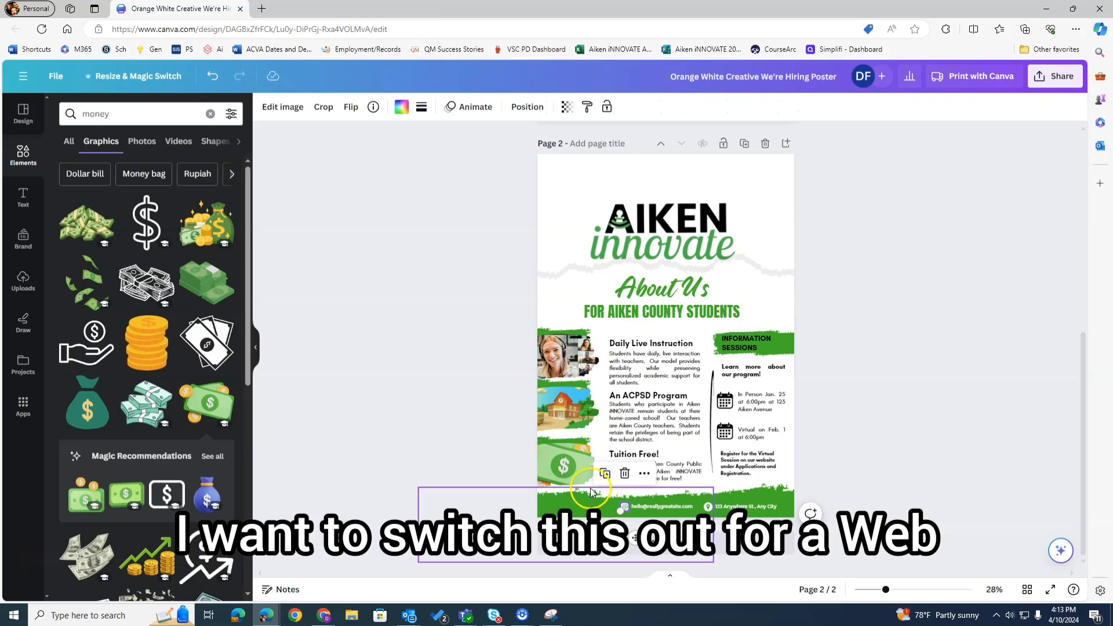
click(400, 279)
click(174, 115)
text(we)
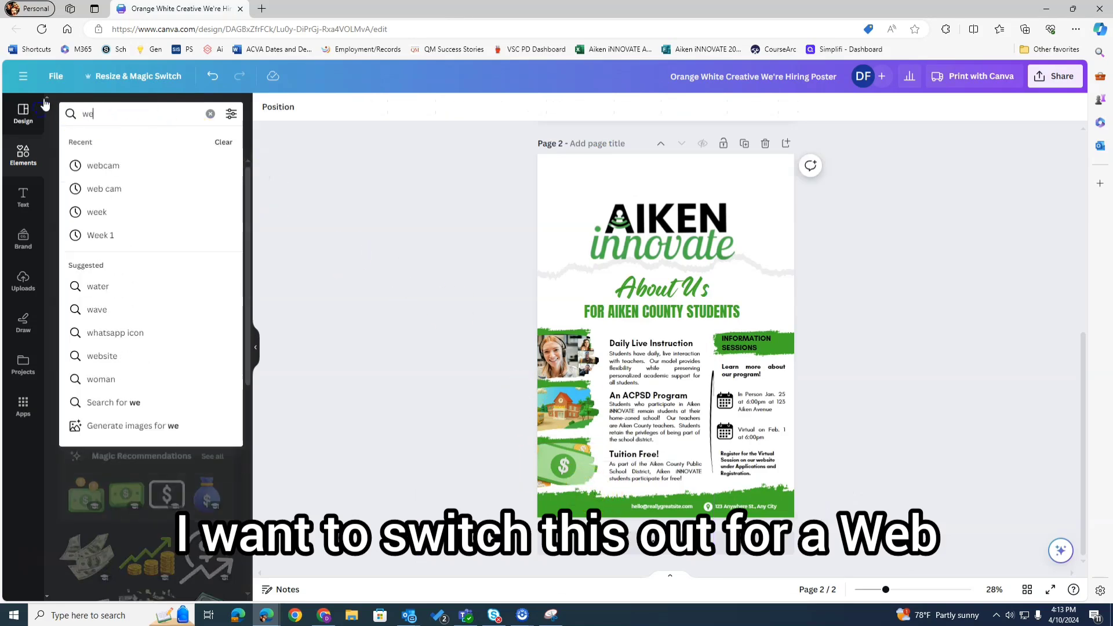
key(BackSpace)
text(orldwide web)
key(Return)
- Replace the placeholder e-mail in the footer with the program's website URL and remove the placeholder street address
click(661, 506)
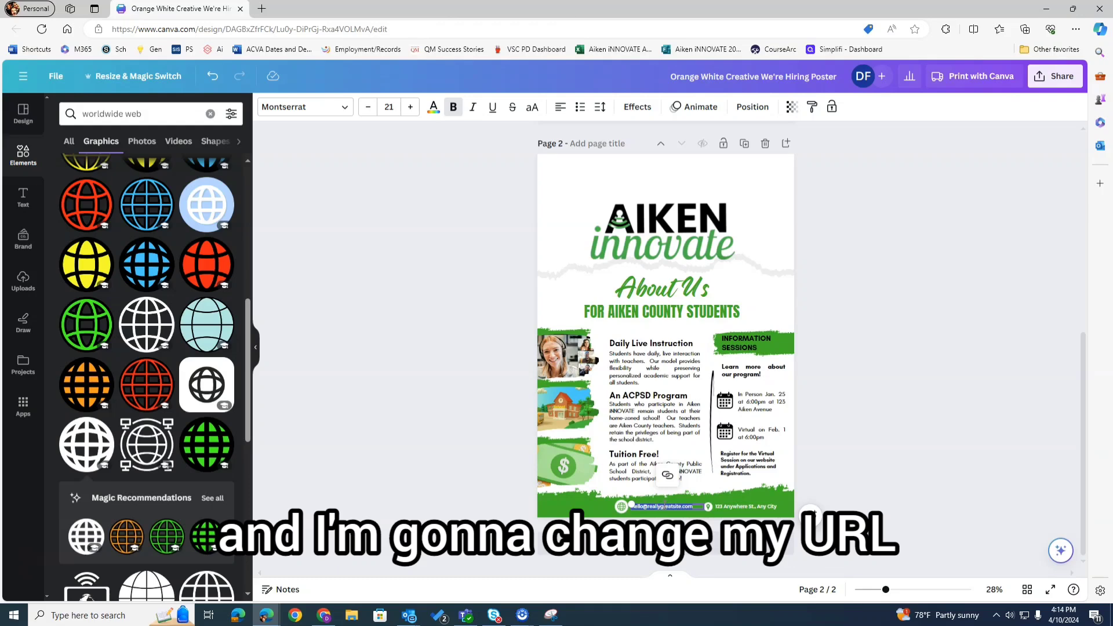
click(735, 509)
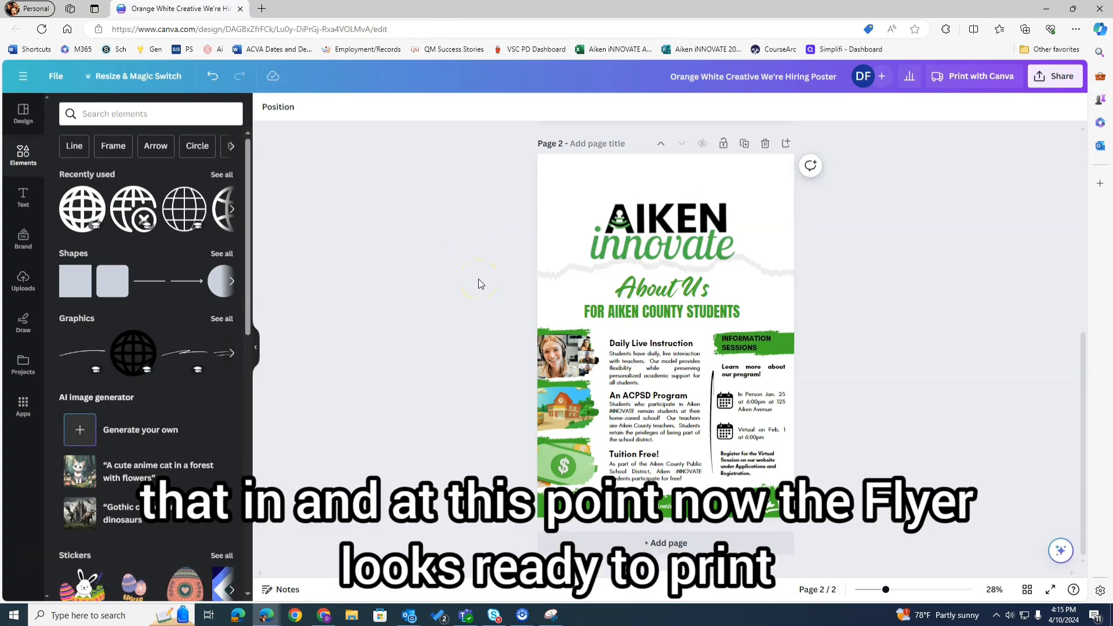
scroll(811, 394, up, 5)
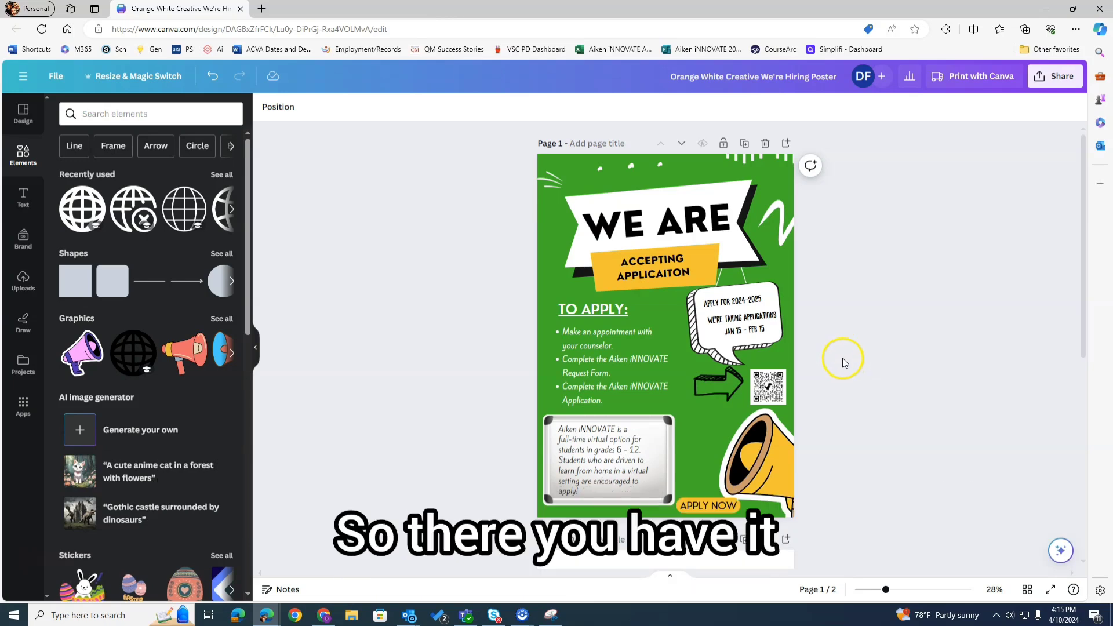
scroll(844, 376, down, 3)
scroll(824, 357, down, 5)
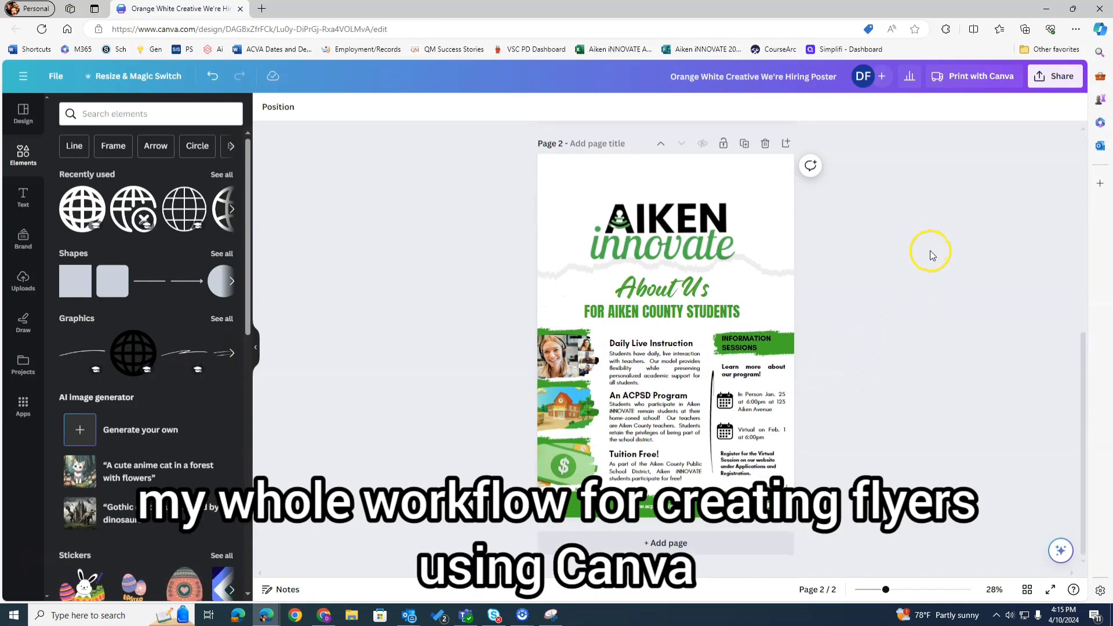
scroll(927, 250, up, 8)
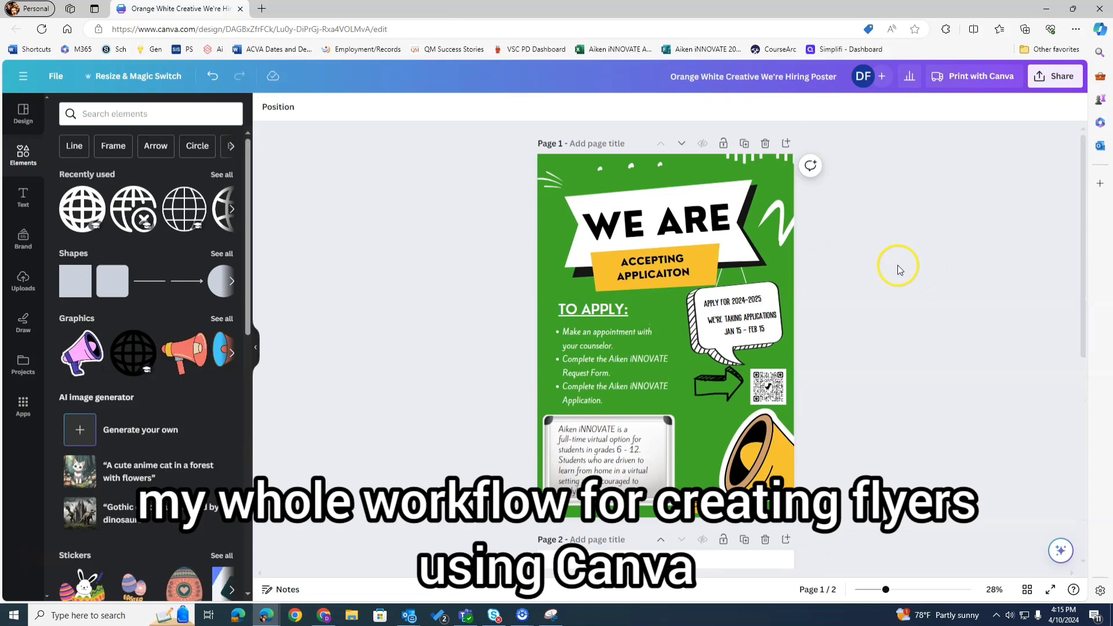